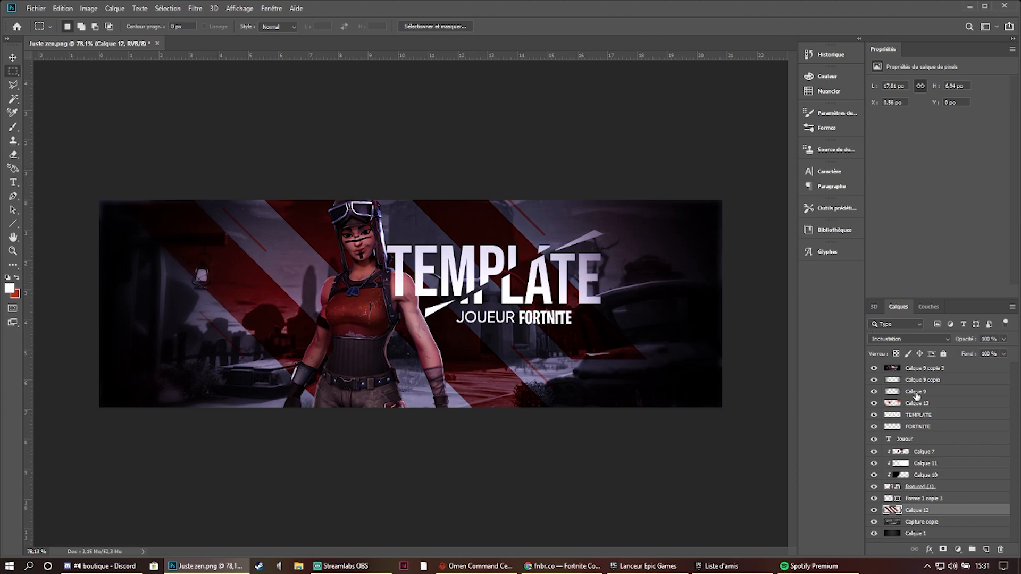
- Create a new blank RGB document measuring 1500 × 500 px at 72 ppi for the banner
left_click(924, 367)
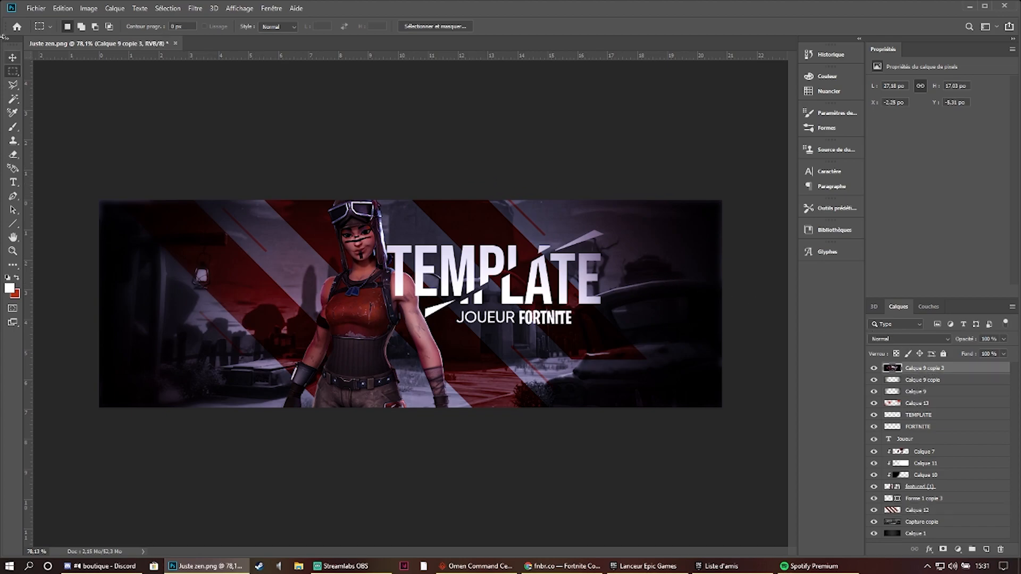
left_click(36, 8)
left_click(33, 19)
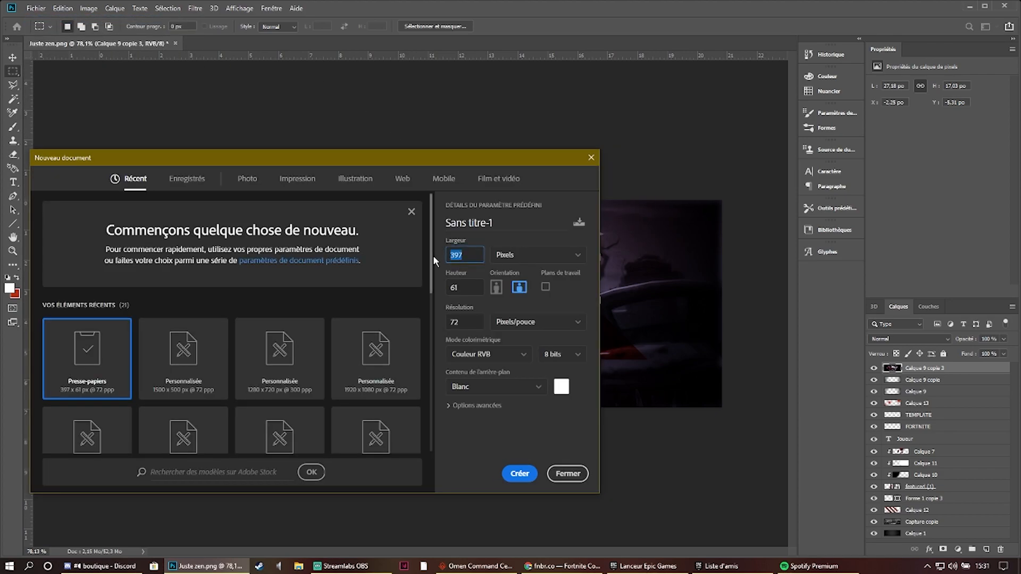
left_click(447, 294)
left_click(515, 472)
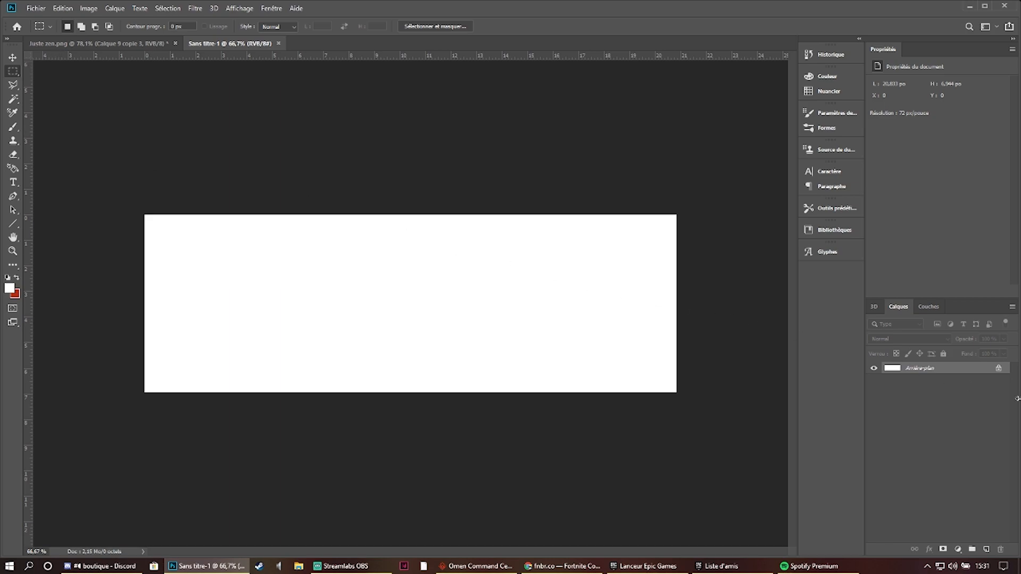
- Unlock the new document's background so that it becomes a regular editable layer
left_click(999, 370)
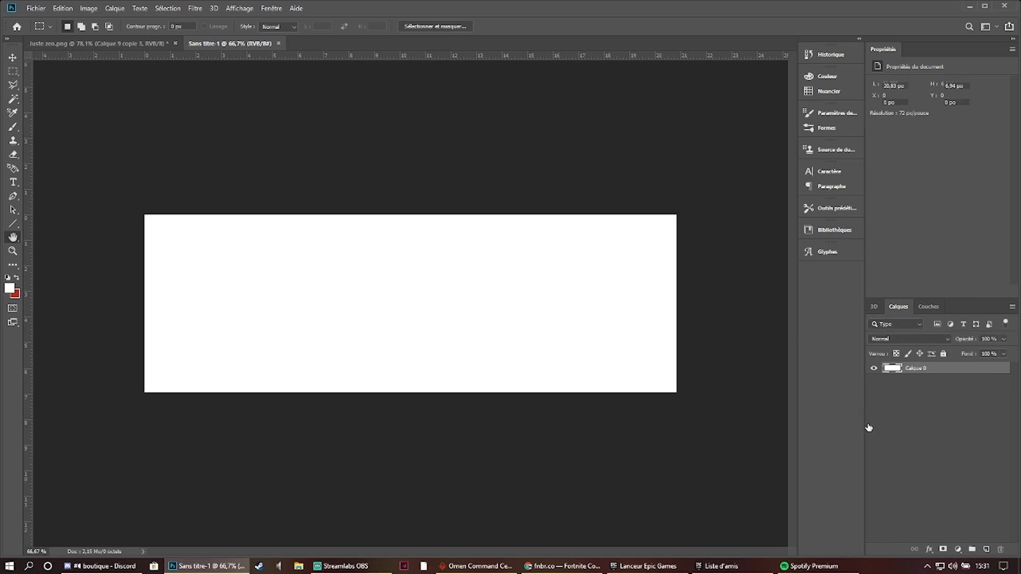
double_click(957, 368)
left_click(997, 272)
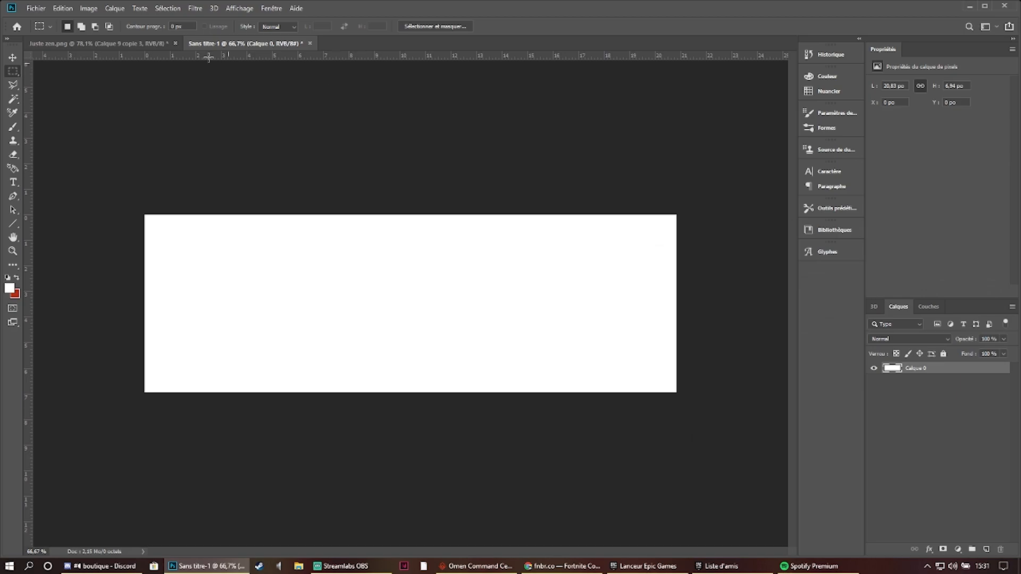
- In Juste zen.png, hide every layer above Calque 1 to examine the reference banner's base gradient
left_click(85, 43)
left_click(912, 534)
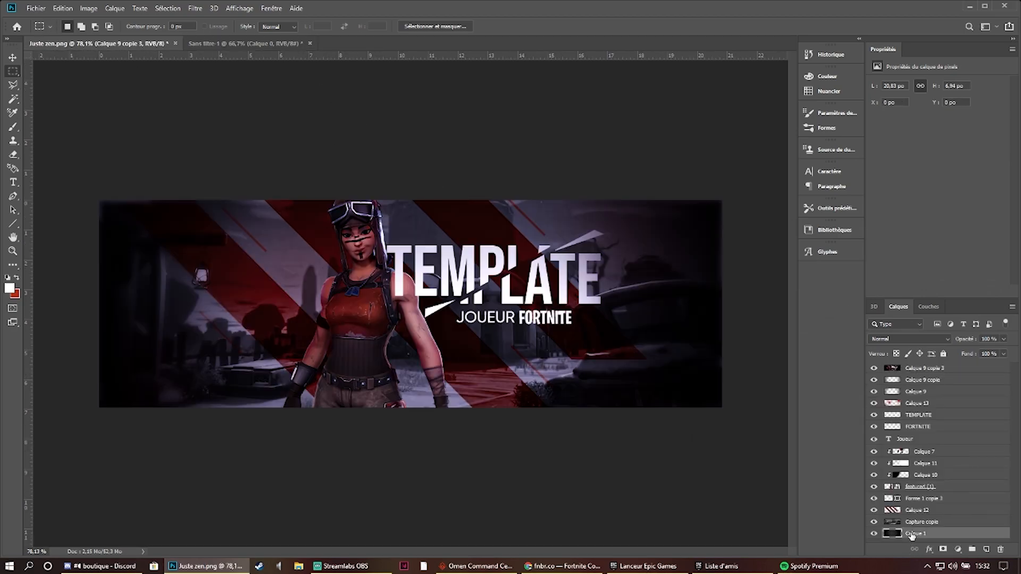
left_click_drag(874, 368, 872, 496)
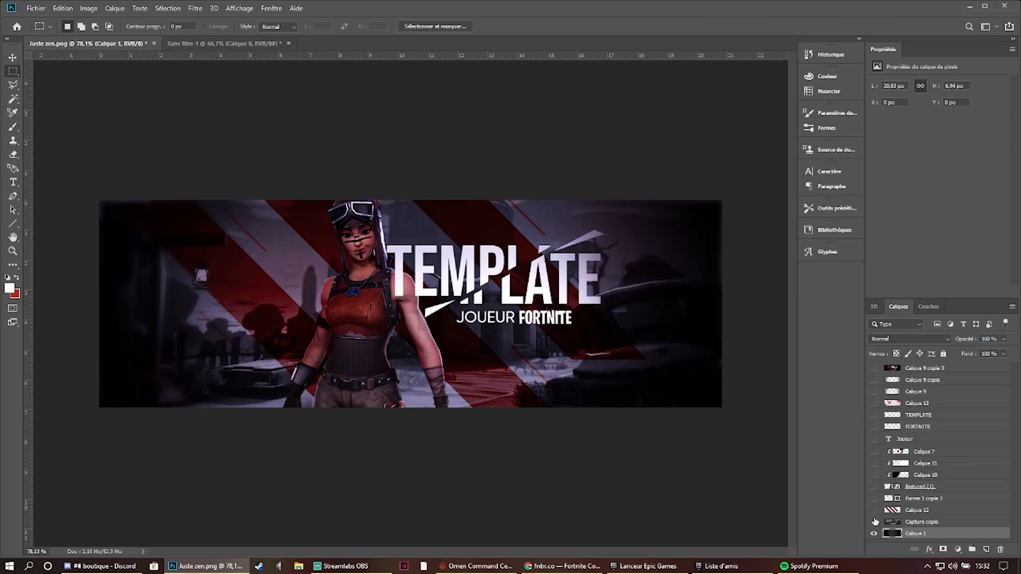
- In the new banner document, set up the Gradient tool with a black to dark grey (333333) gradient
left_click(216, 42)
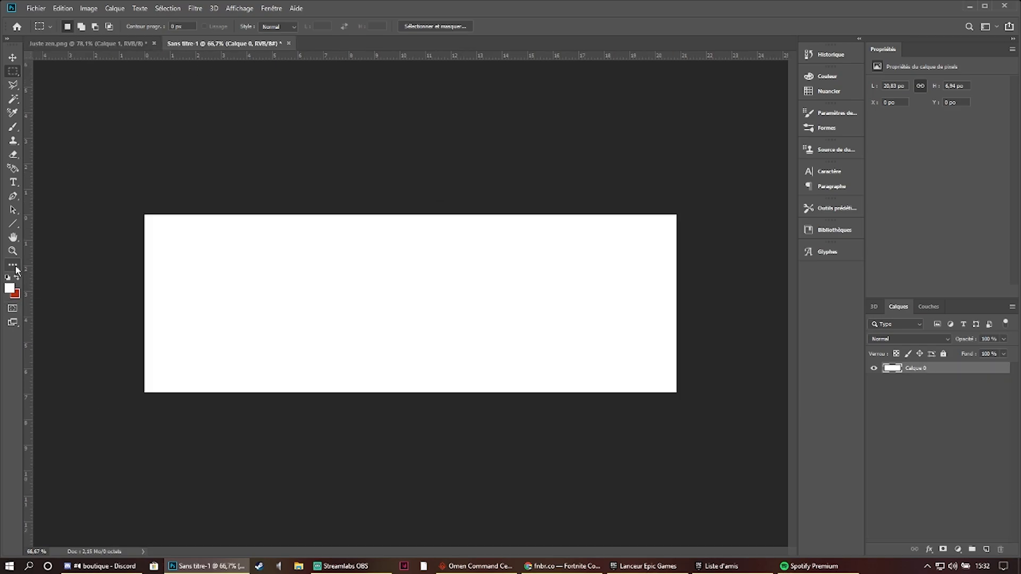
left_click(14, 267)
left_click(66, 513)
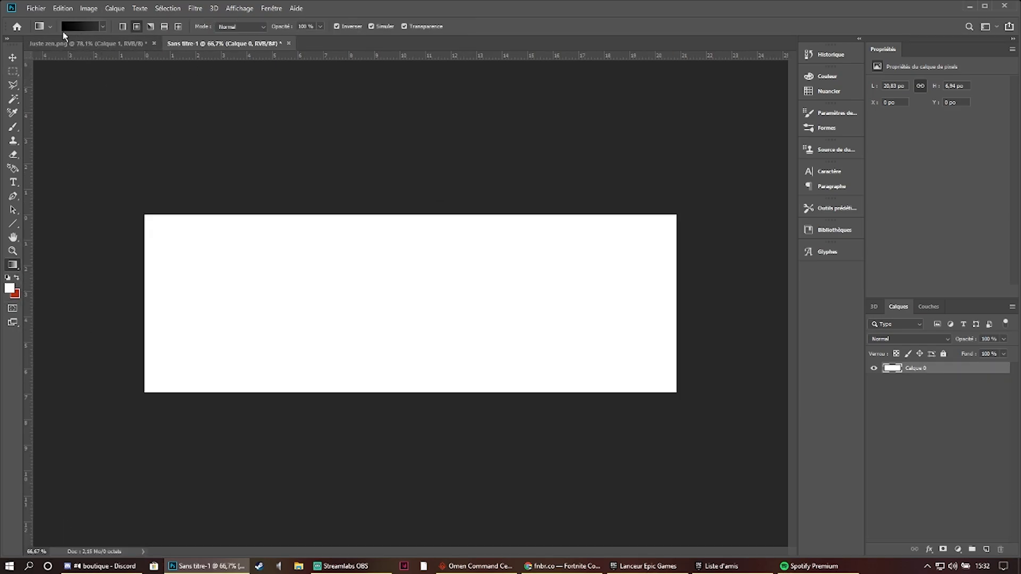
left_click(86, 27)
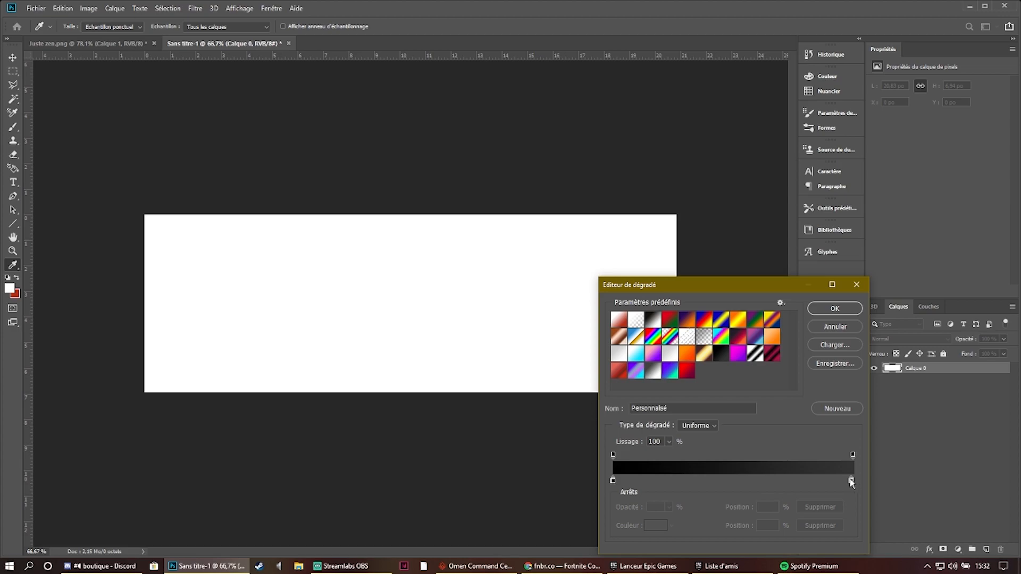
double_click(612, 480)
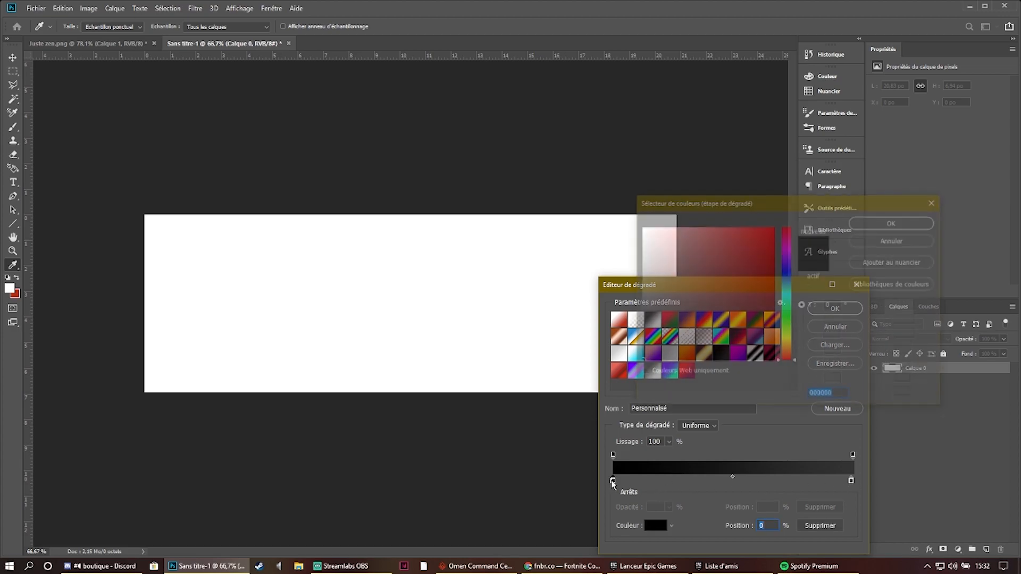
left_click(906, 227)
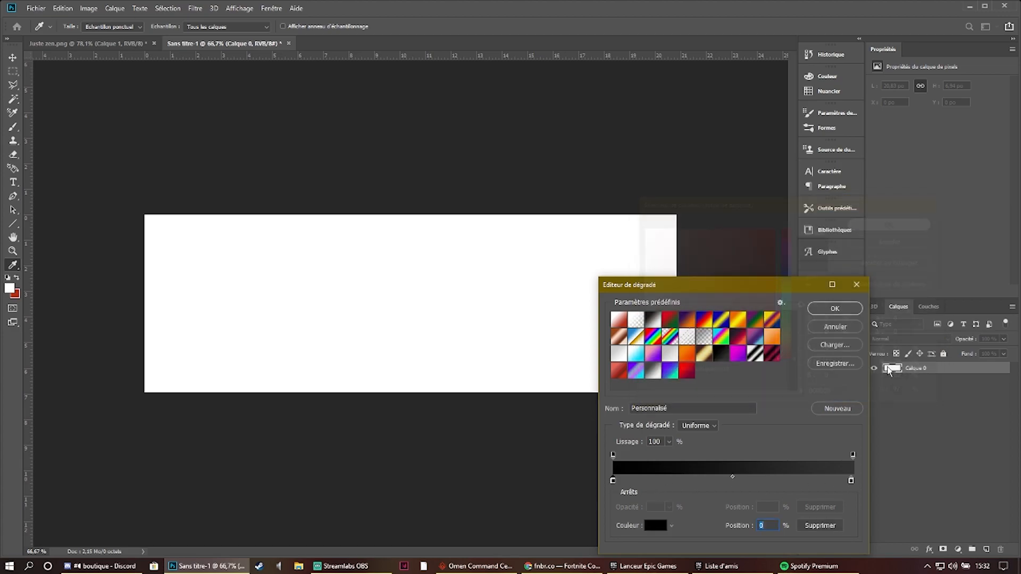
double_click(851, 481)
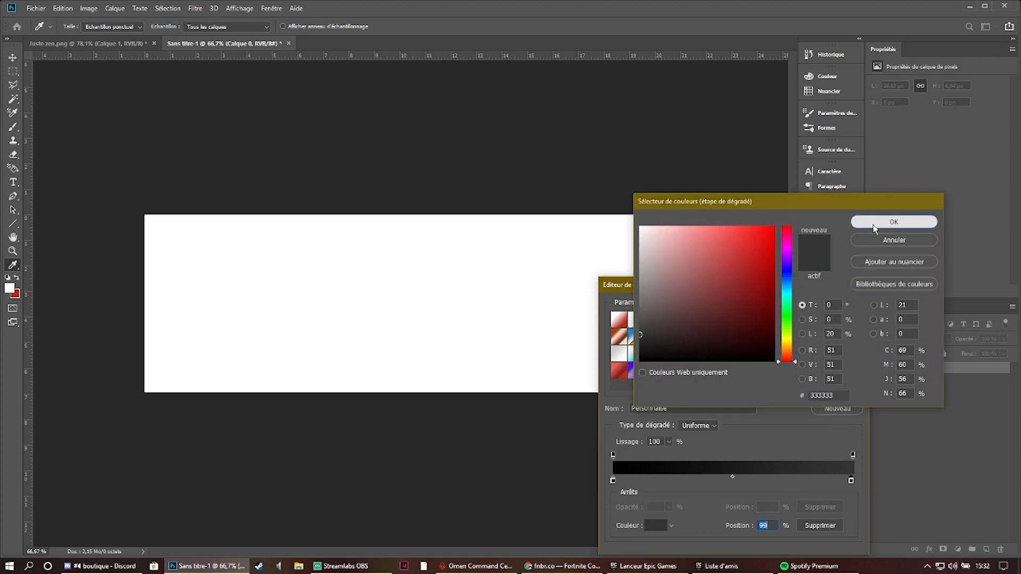
left_click(894, 222)
left_click(837, 305)
- Fill the base layer with a radial gradient from the canvas centre past its right edge, and compare it with Juste zen.png
left_click_drag(426, 303, 739, 301)
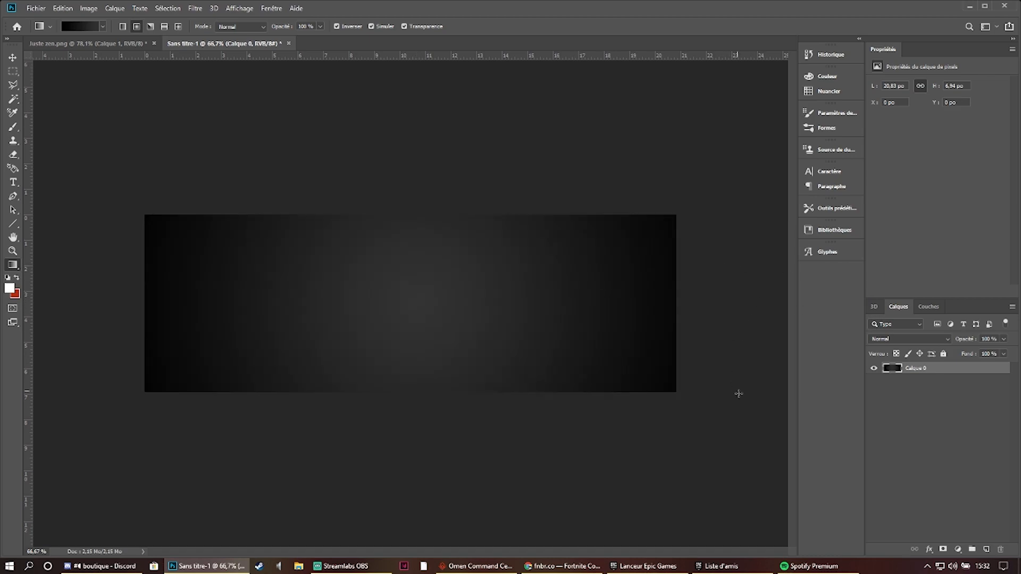
key("ctrl+z")
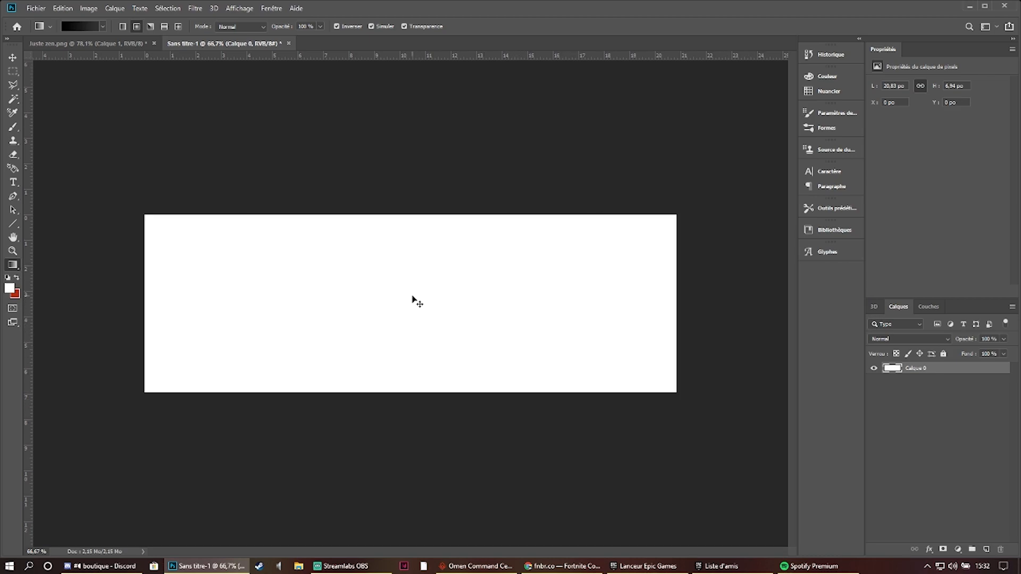
left_click_drag(411, 304, 737, 313)
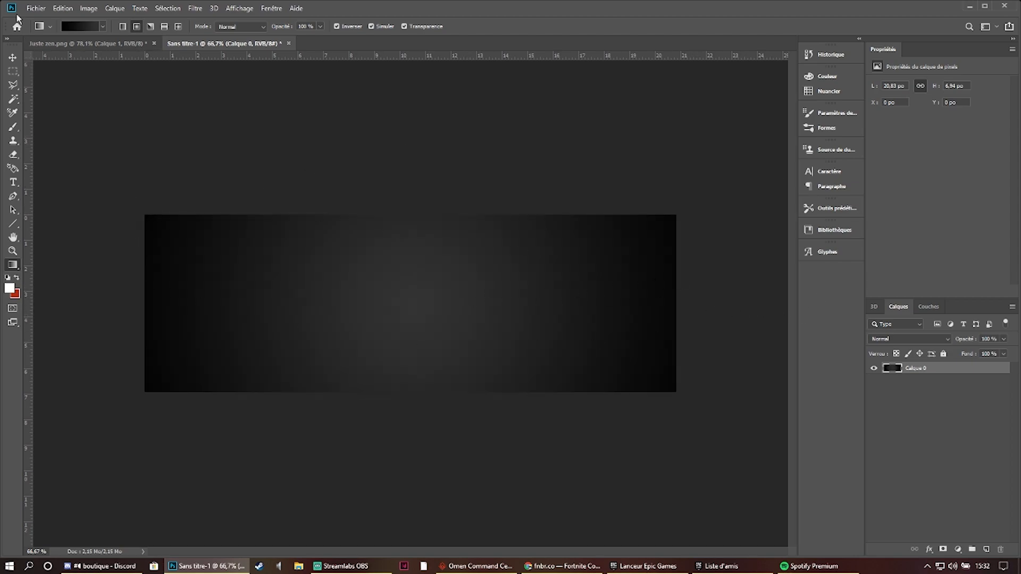
left_click(54, 40)
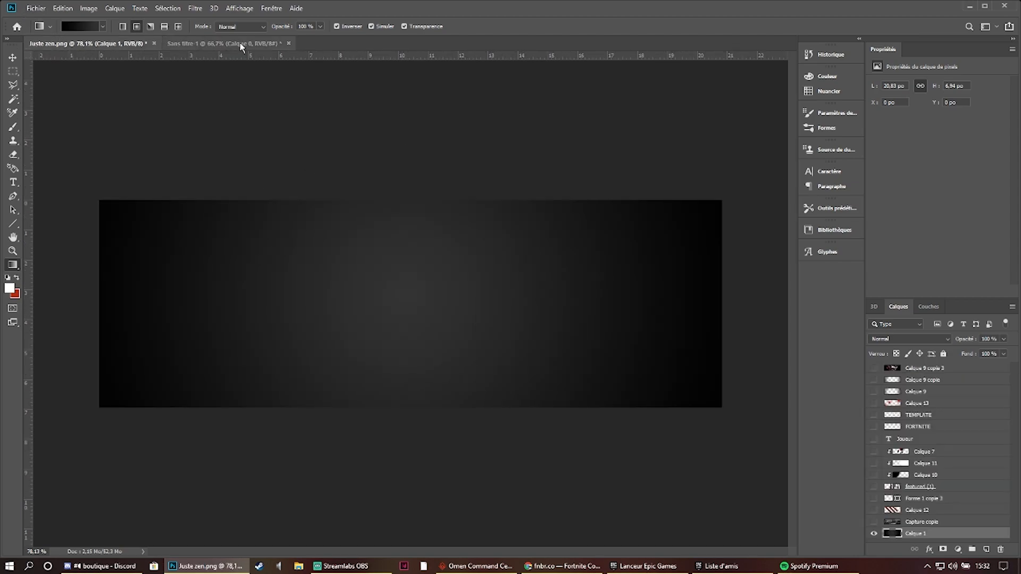
left_click(223, 44)
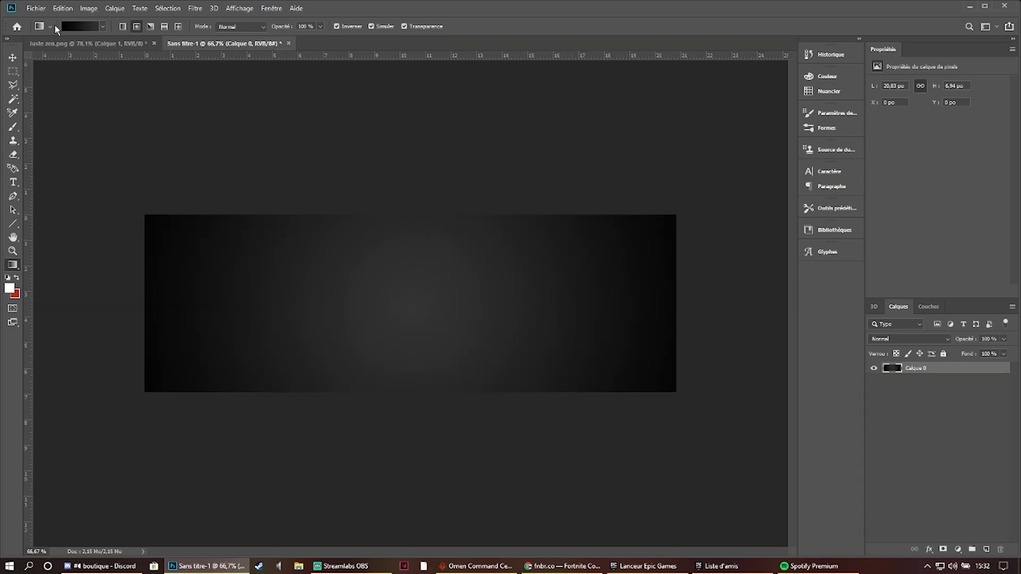
- Embed the Capture image, enlarge it to about 163 % to cover the whole banner, and shift it upward to frame the scenery
left_click(37, 10)
left_click(101, 211)
double_click(681, 199)
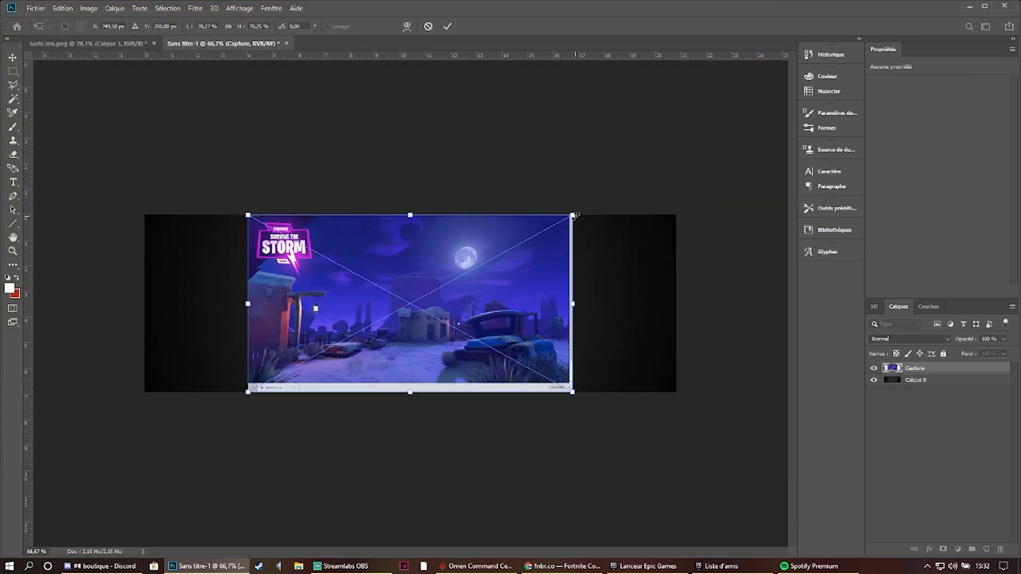
left_click_drag(574, 216, 793, 96)
left_click_drag(592, 277, 597, 223)
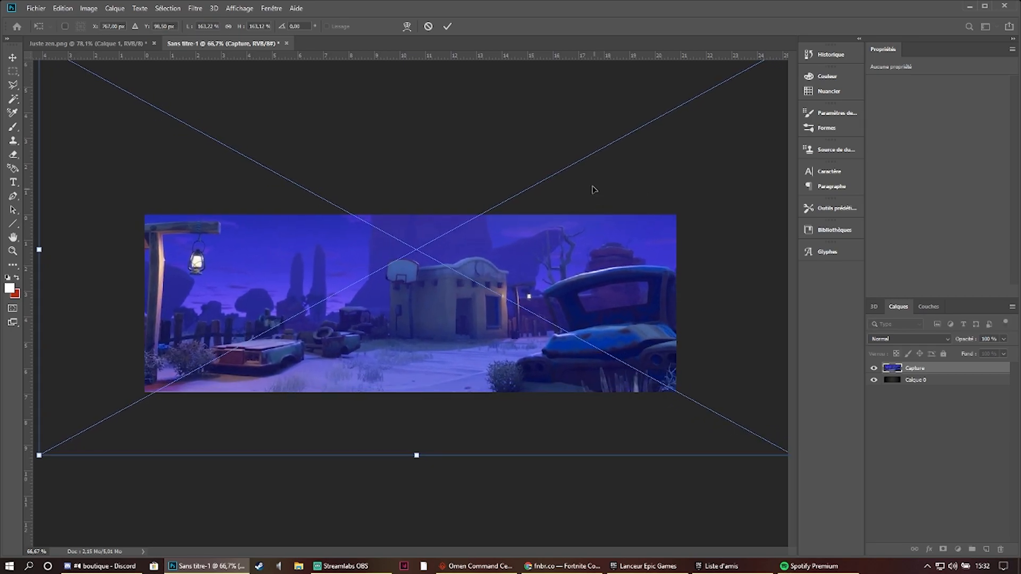
left_click(449, 27)
key("g")
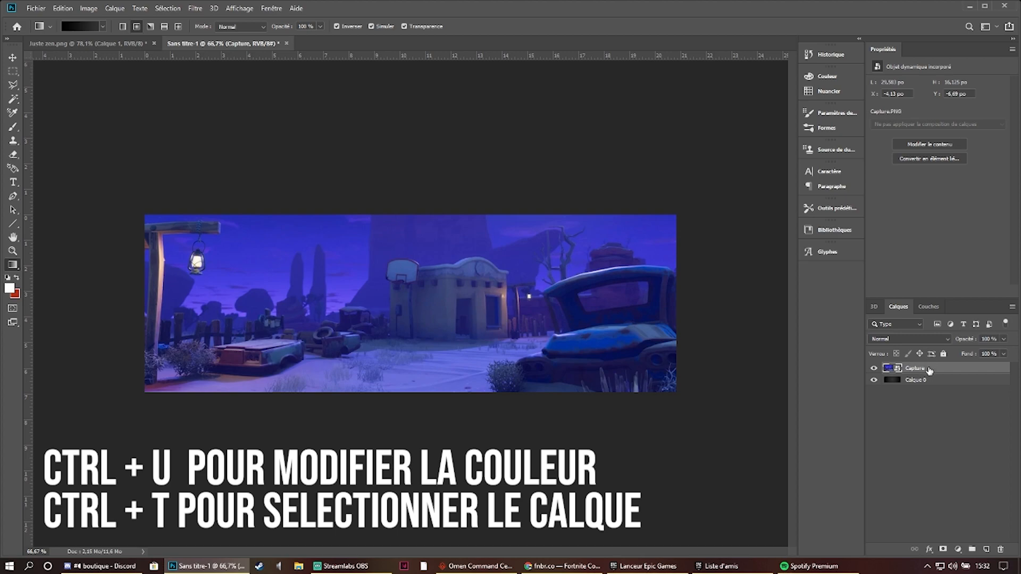
- Desaturate the Capture layer completely to greyscale with a Hue/Saturation adjustment
key("ctrl+u")
left_click_drag(479, 213, 296, 196)
left_click(623, 133)
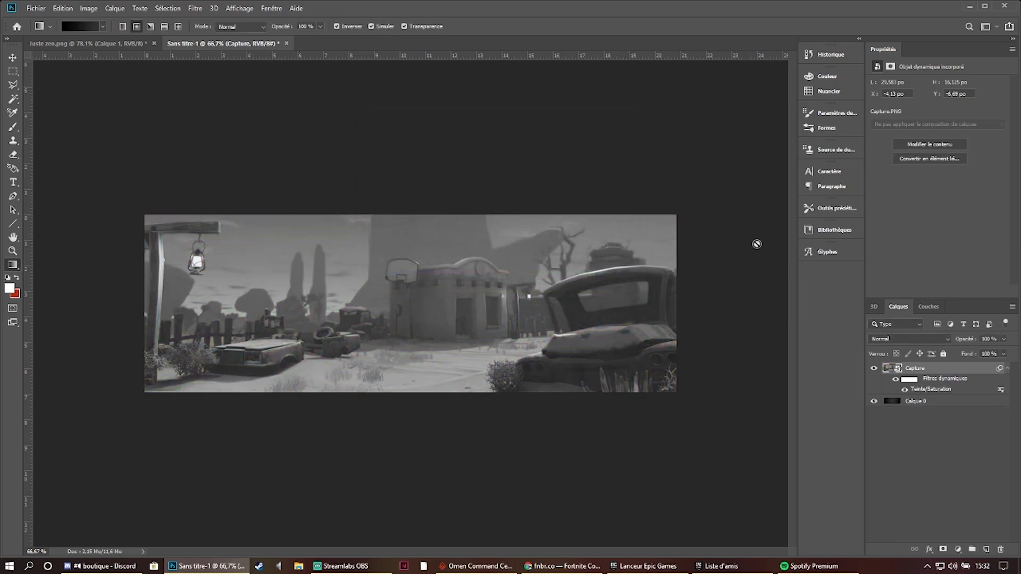
- Make all the hidden layers of Juste zen.png visible again to review the reference banner, and return to the new document
left_click(106, 43)
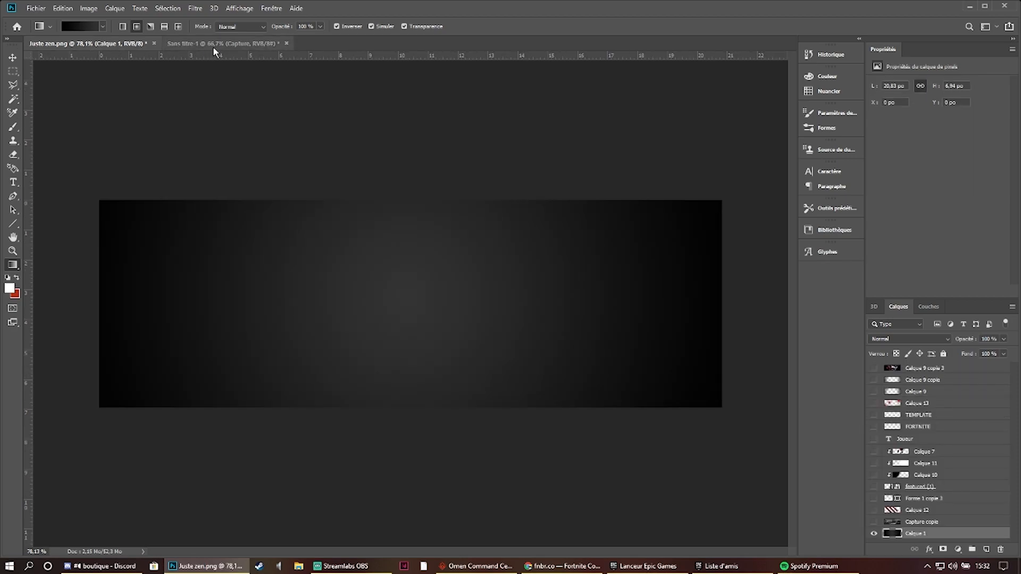
left_click_drag(881, 525, 874, 362)
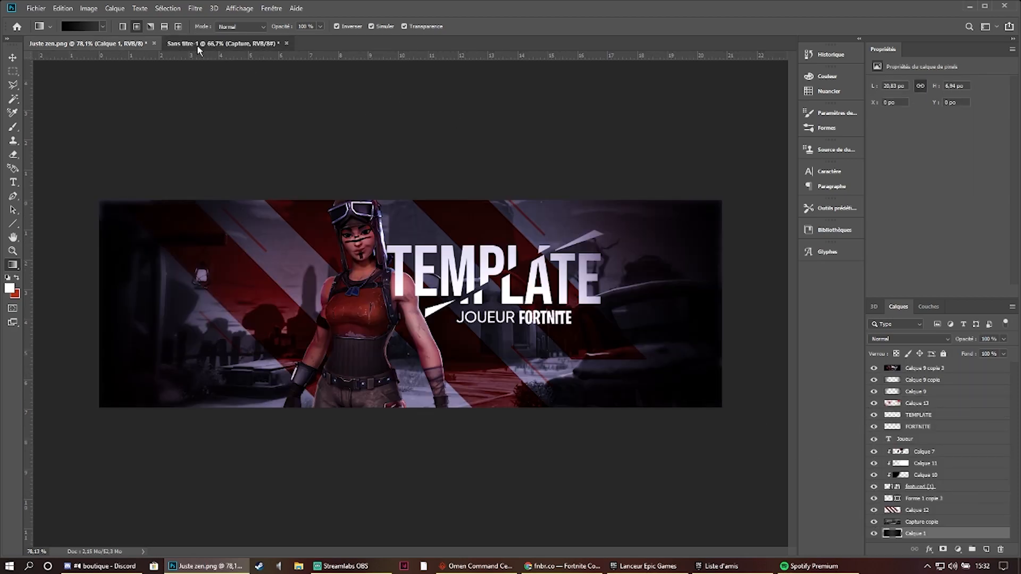
left_click(212, 43)
- Try the Incrustation blend mode on the Capture layer over the gradient, and set it back to Normal
left_click(909, 339)
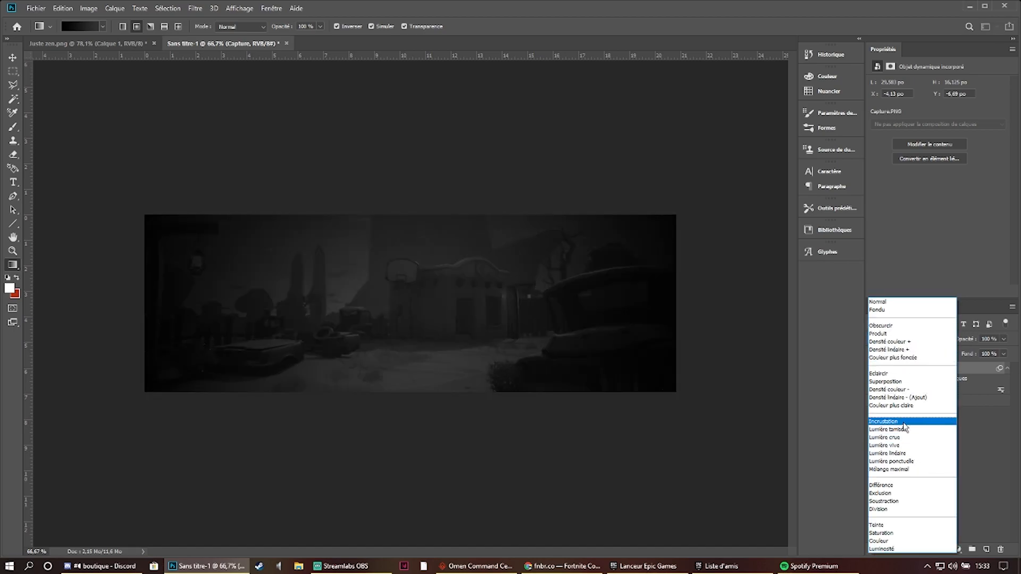
left_click(904, 421)
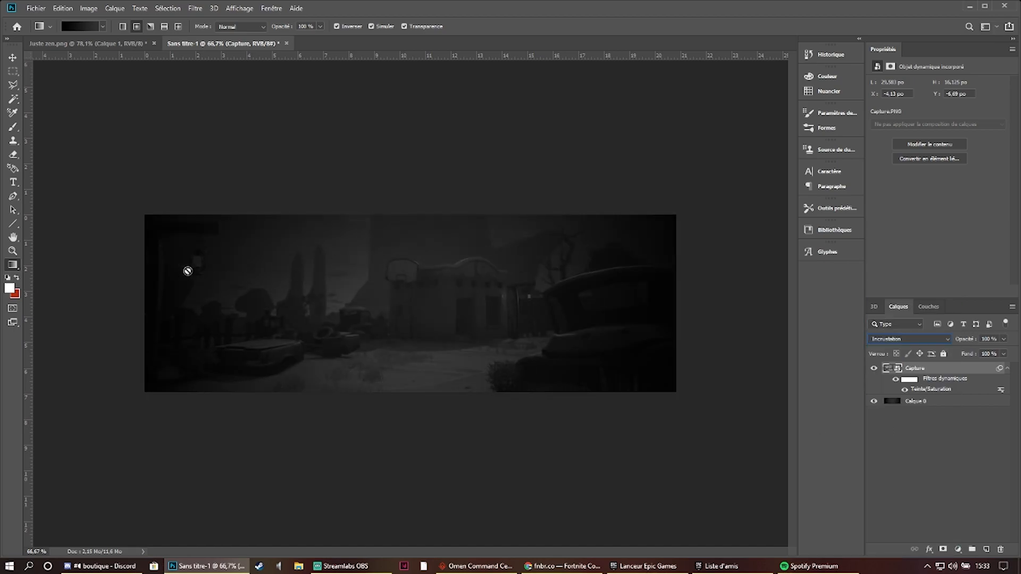
left_click(1005, 369)
left_click(892, 339)
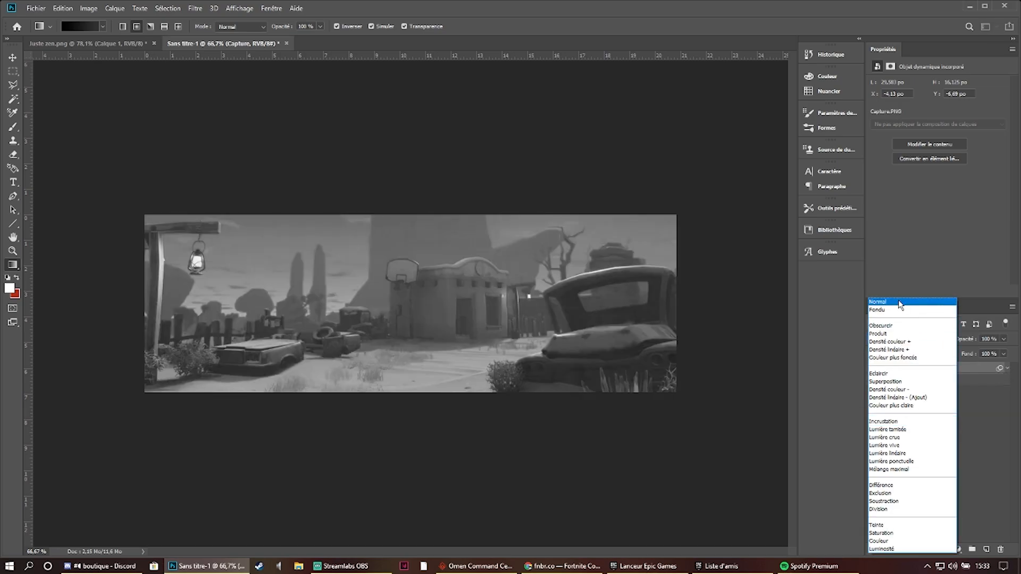
left_click(899, 303)
left_click(904, 414)
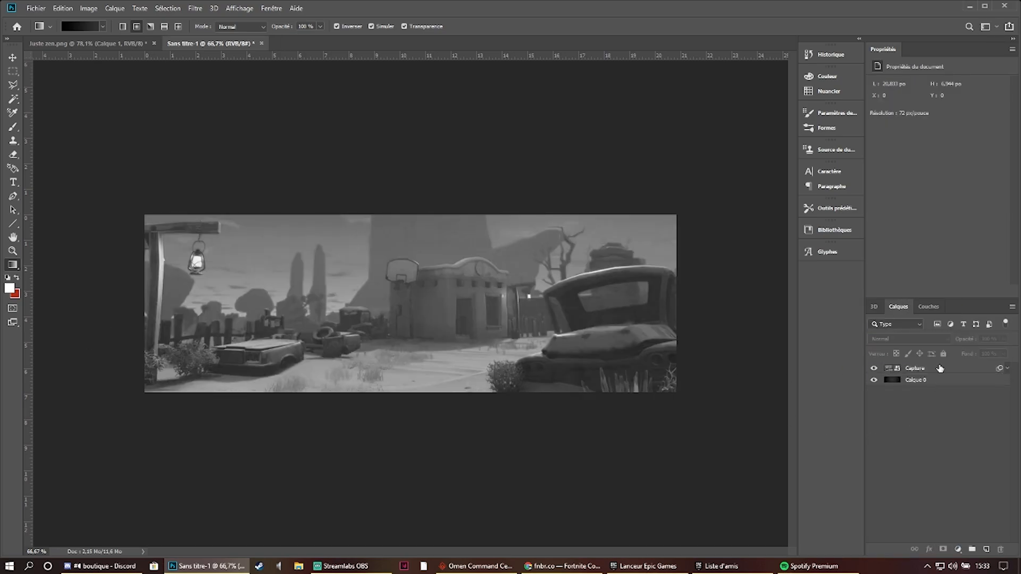
left_click(940, 383)
left_click(944, 370)
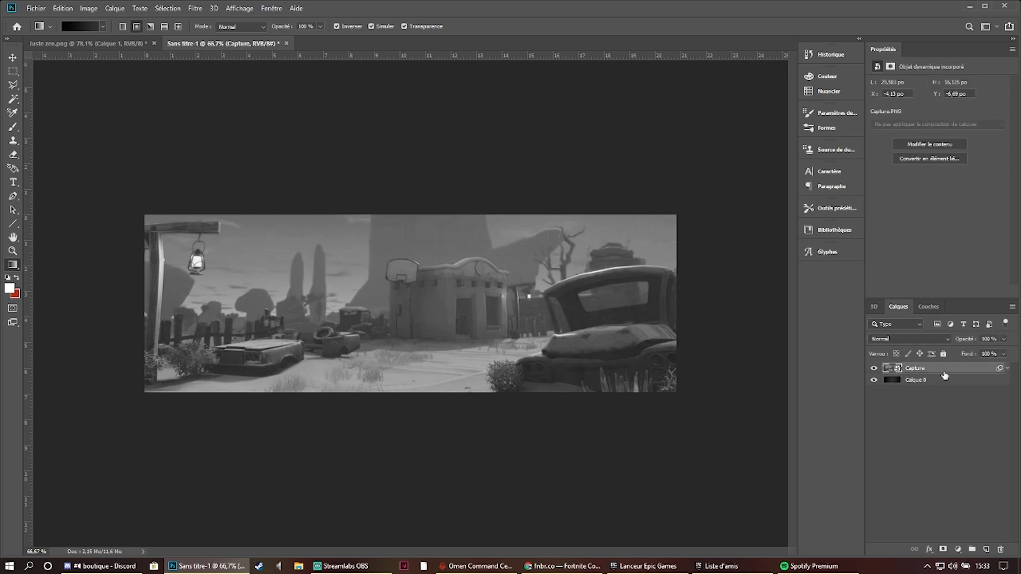
- Embed the featured (1) character image, enlarge it to about 81 %, and place it slightly right of the banner's centre
left_click(36, 8)
left_click(93, 213)
double_click(507, 287)
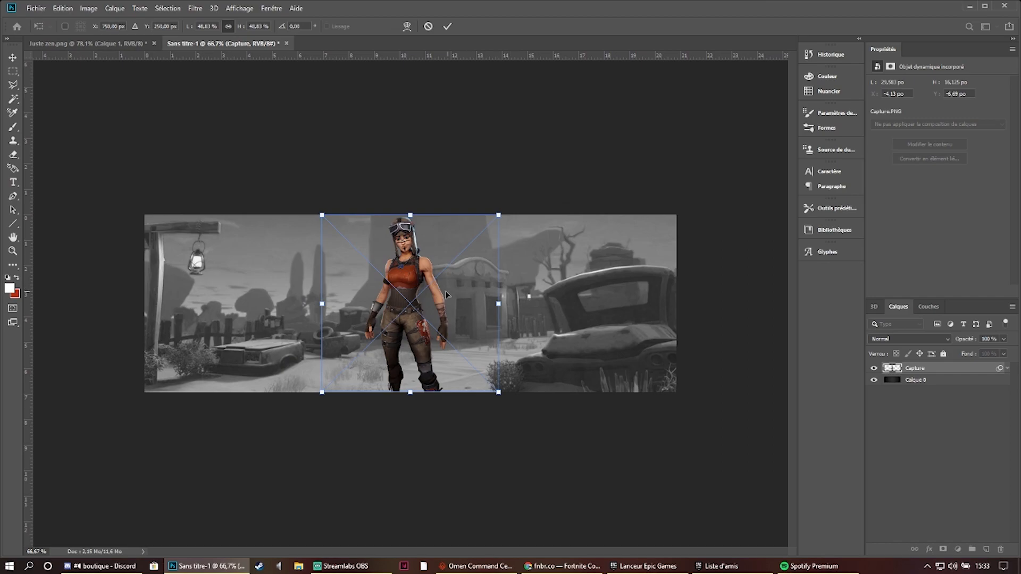
left_click_drag(495, 217, 429, 317)
left_click_drag(551, 193, 579, 225)
left_click_drag(505, 328, 521, 275)
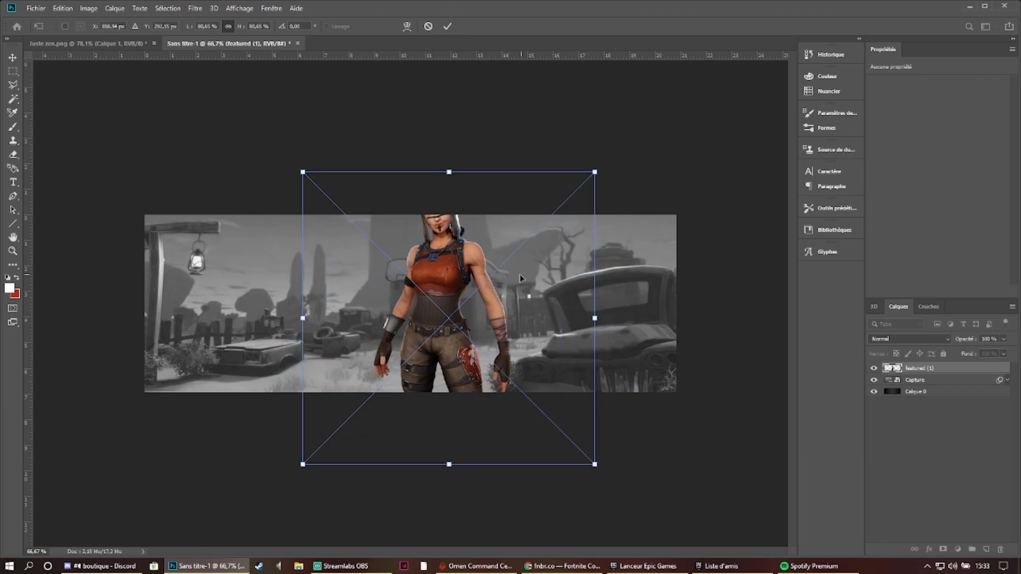
- Switch to Chrome and open the fnbr.co home page to browse the Fortnite cosmetics
left_click(562, 566)
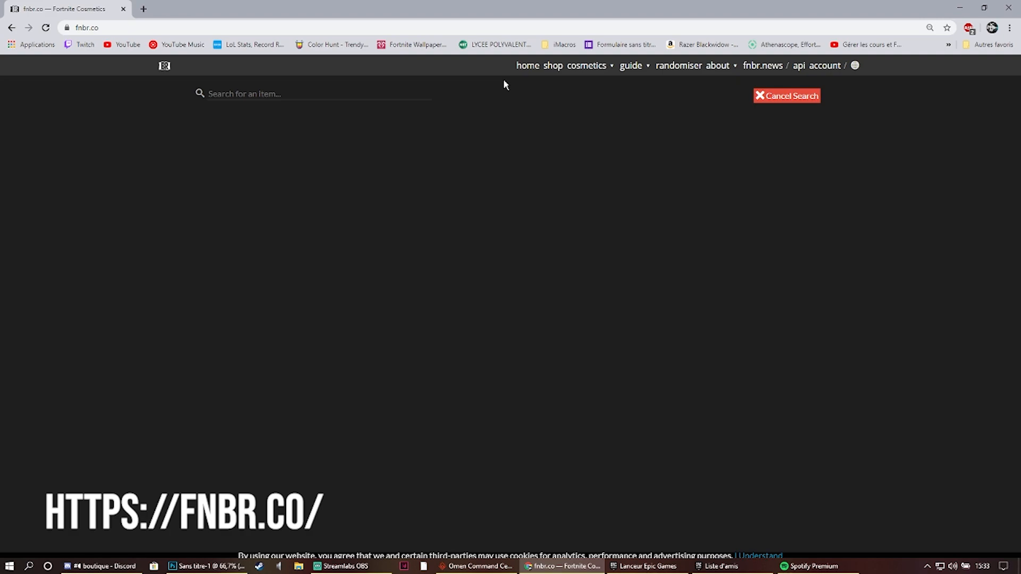
mouse_move(596, 67)
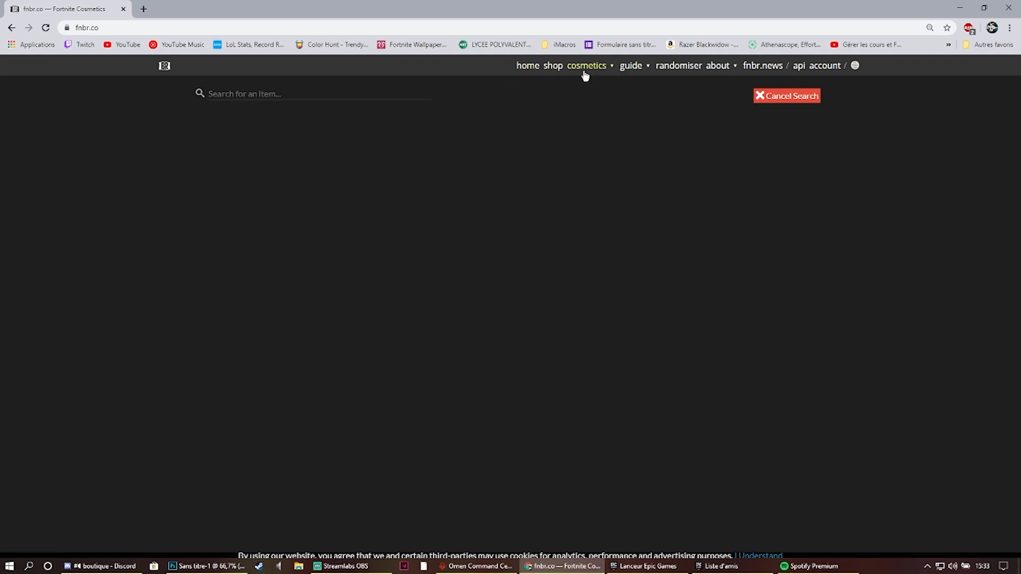
left_click(584, 82)
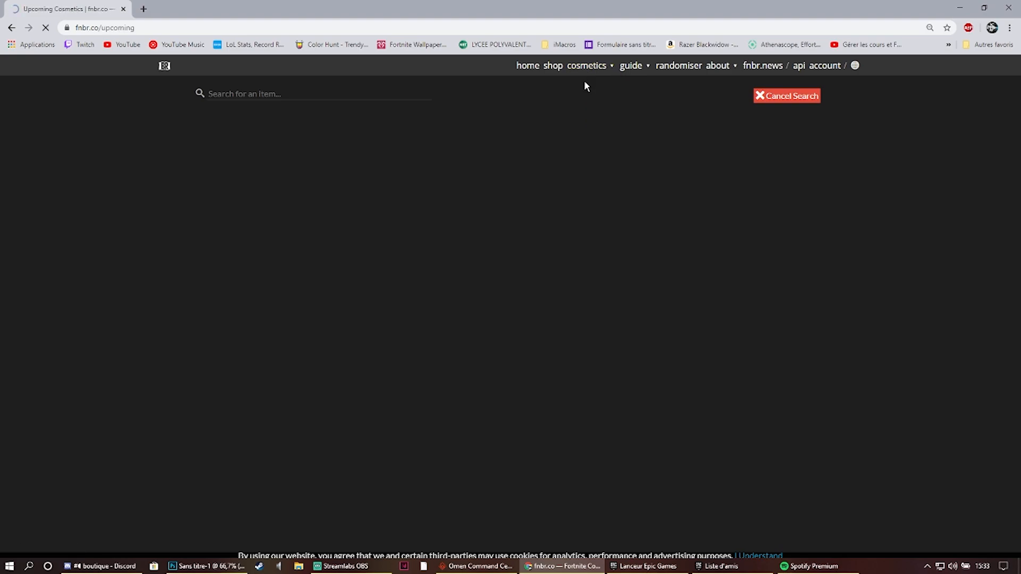
left_click(519, 66)
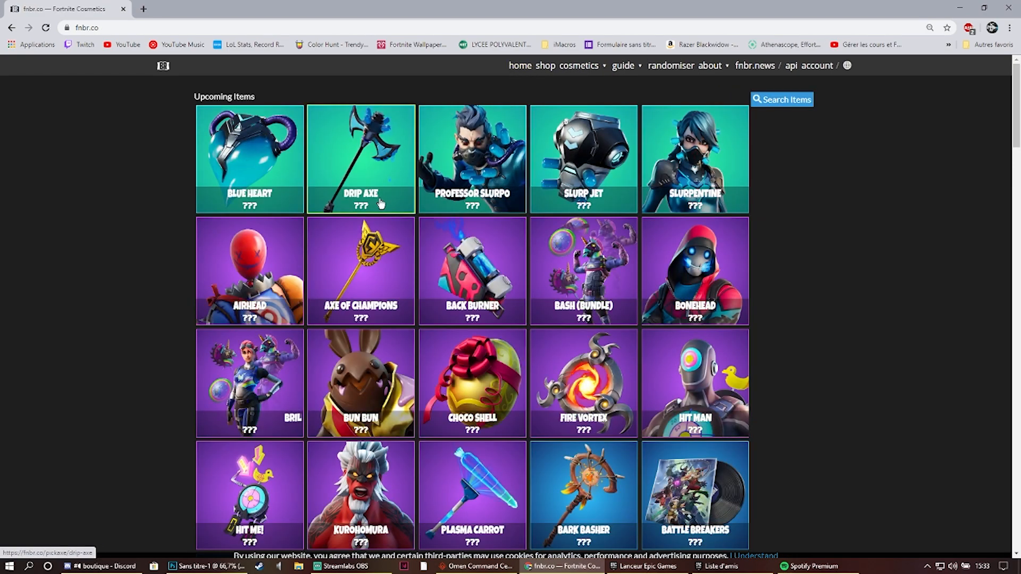
- Browse the cosmetics list on fnbr.co and open the Battle Hound outfit page
scroll(459, 231, "down", 6)
scroll(459, 230, "down", 15)
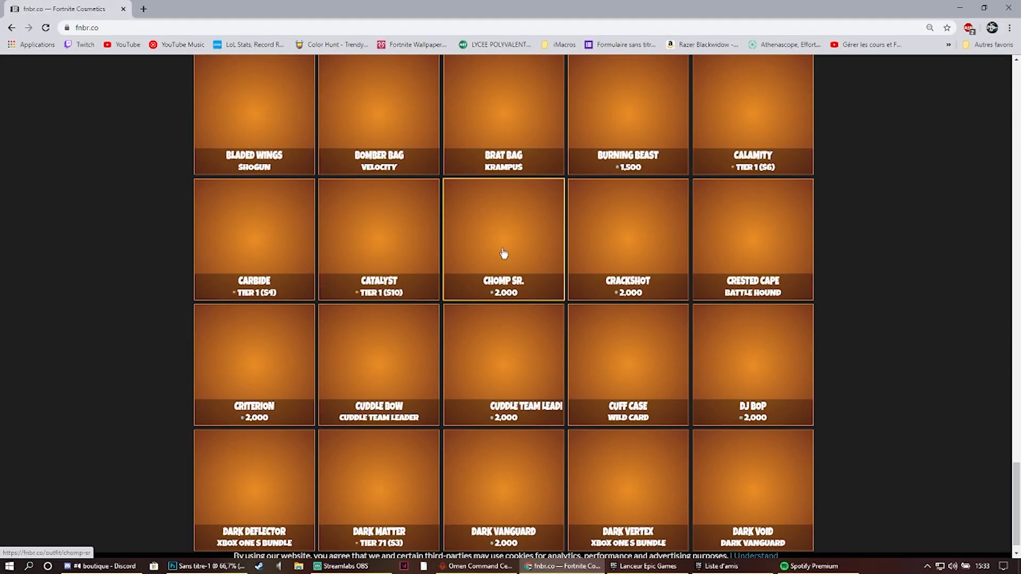
scroll(638, 269, "up", 15)
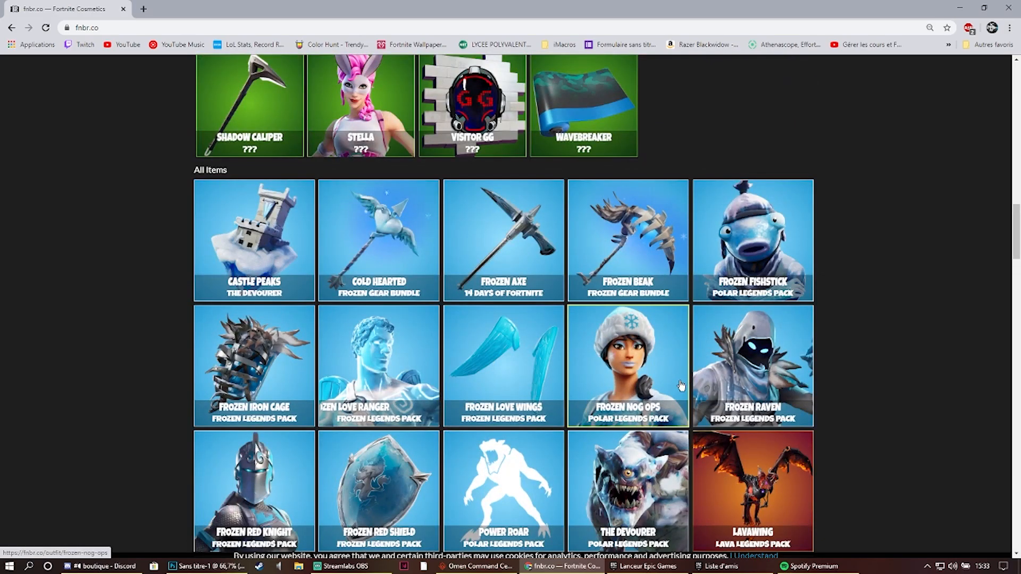
scroll(728, 274, "down", 10)
scroll(720, 289, "up", 5)
scroll(721, 289, "up", 5)
scroll(720, 288, "down", 5)
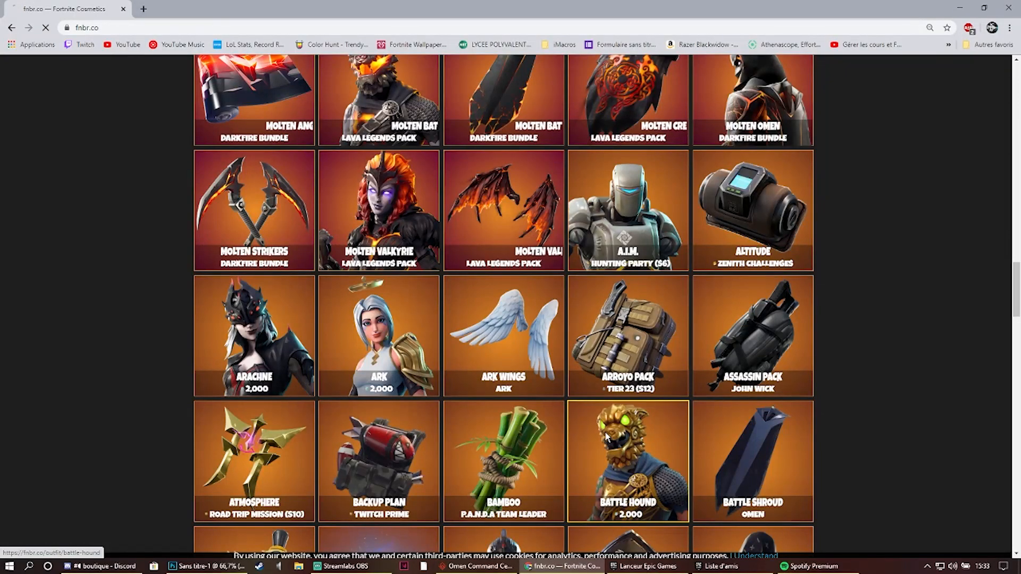
left_click(605, 432)
- View Battle Hound's featured image in a separate tab, and close that tab again
right_click(404, 255)
left_click(428, 260)
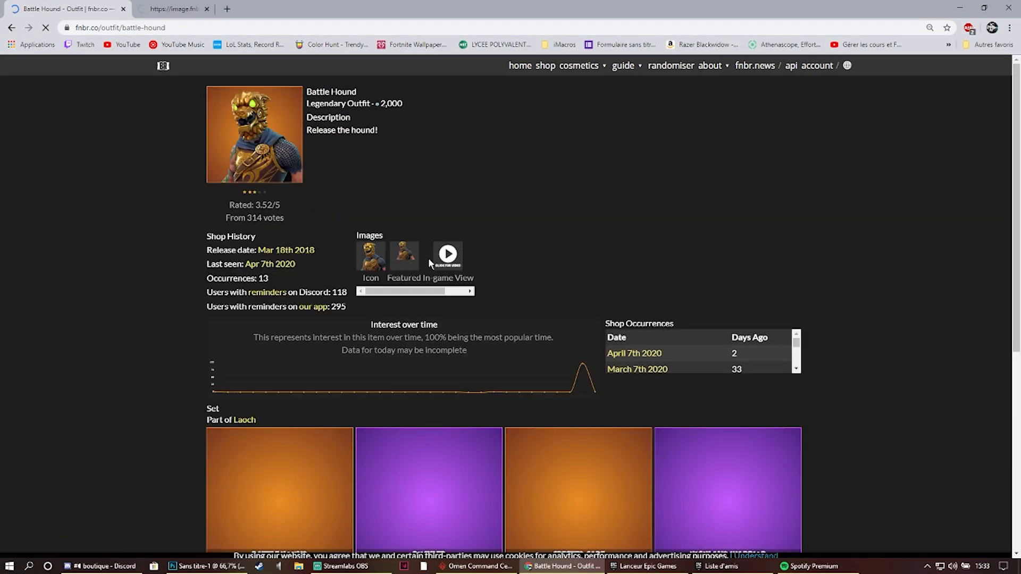
left_click(209, 5)
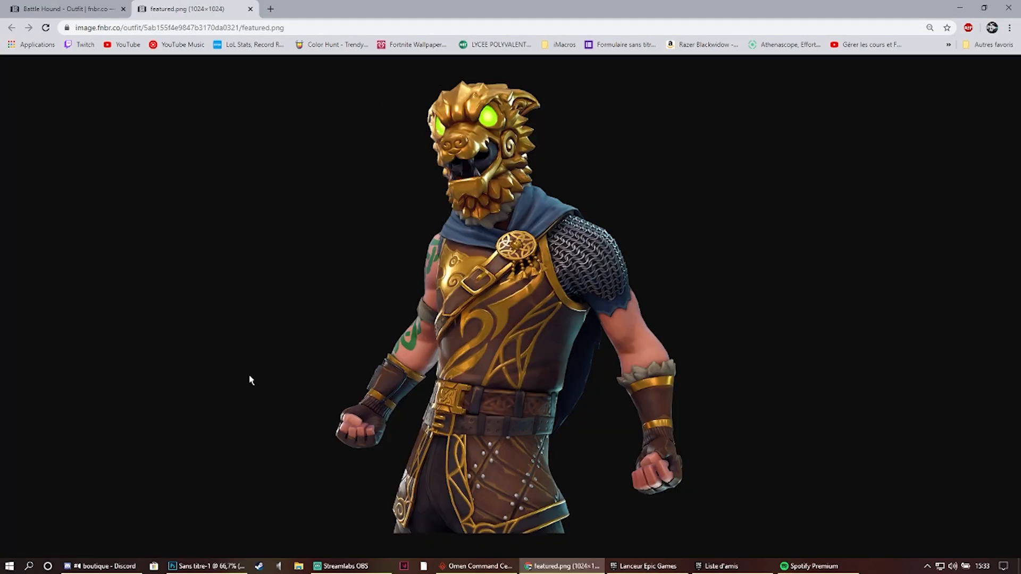
left_click(250, 9)
- Switch to Photoshop and move the character slightly left of the banner's centre
left_click(206, 566)
left_click_drag(484, 255, 424, 286)
left_click(448, 27)
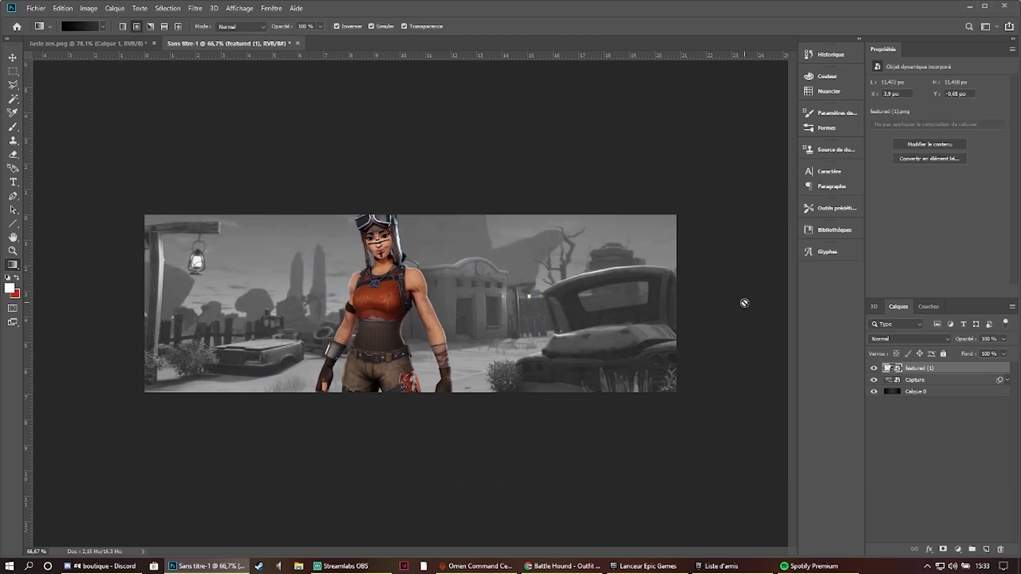
- Try shrinking the character to about 7.15 inches wide so that most of the body fits inside the banner
key("ctrl+t")
left_click_drag(538, 197, 391, 273)
left_click_drag(336, 381, 387, 284)
left_click(447, 26)
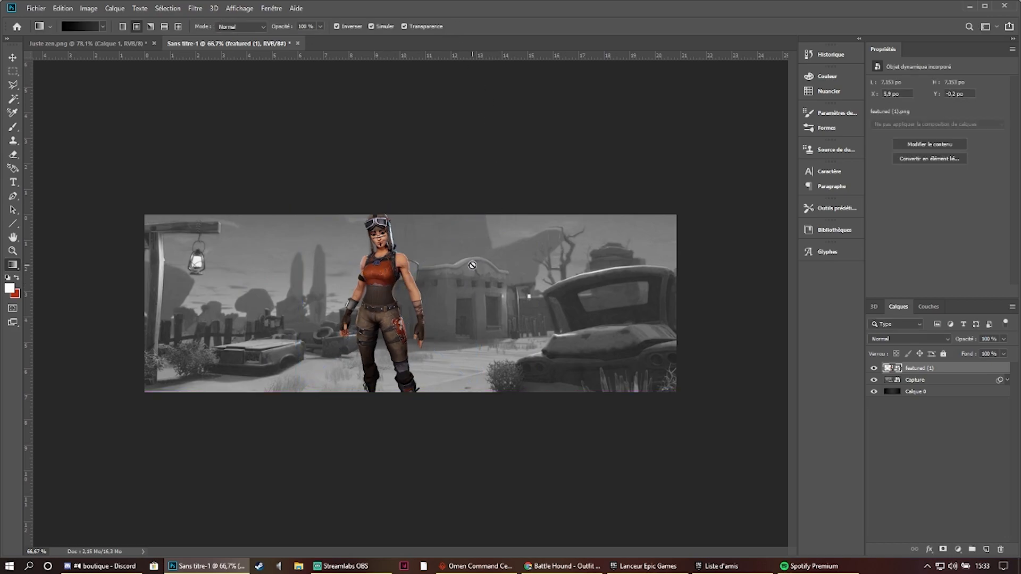
- Enlarge the character to about 86 % so it is cropped below the waist, placed slightly left of the banner's centre
key("ctrl+minus")
scroll(467, 250, "up", 3)
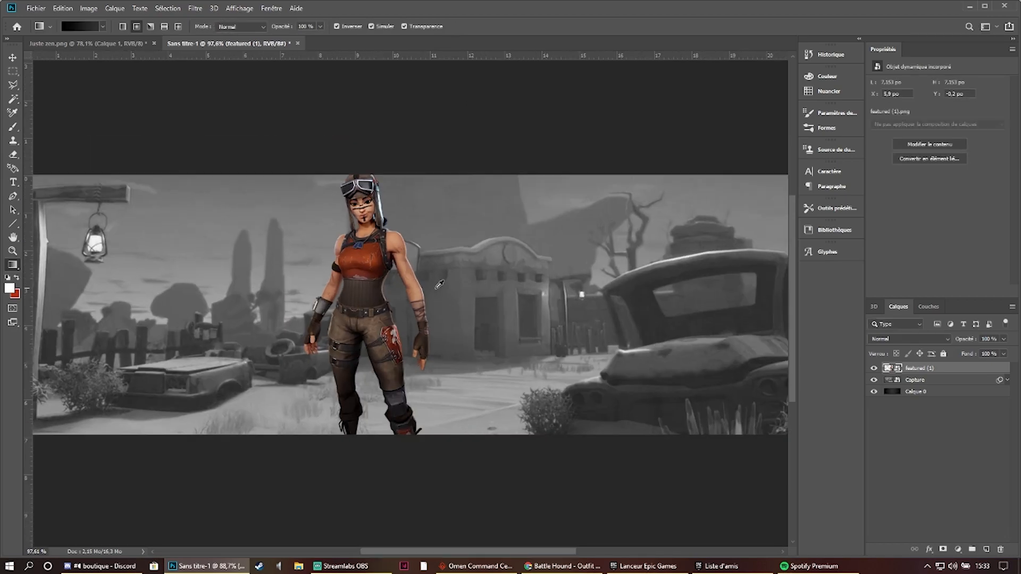
key("ctrl+t")
left_click_drag(494, 437, 466, 521)
left_click_drag(487, 242, 609, 159)
scroll(454, 317, "down", 2)
mouse_move(409, 293)
left_mouse_down()
mouse_move(412, 272)
mouse_move(407, 285)
left_mouse_up()
left_click_drag(558, 186, 565, 181)
left_click_drag(478, 262, 479, 264)
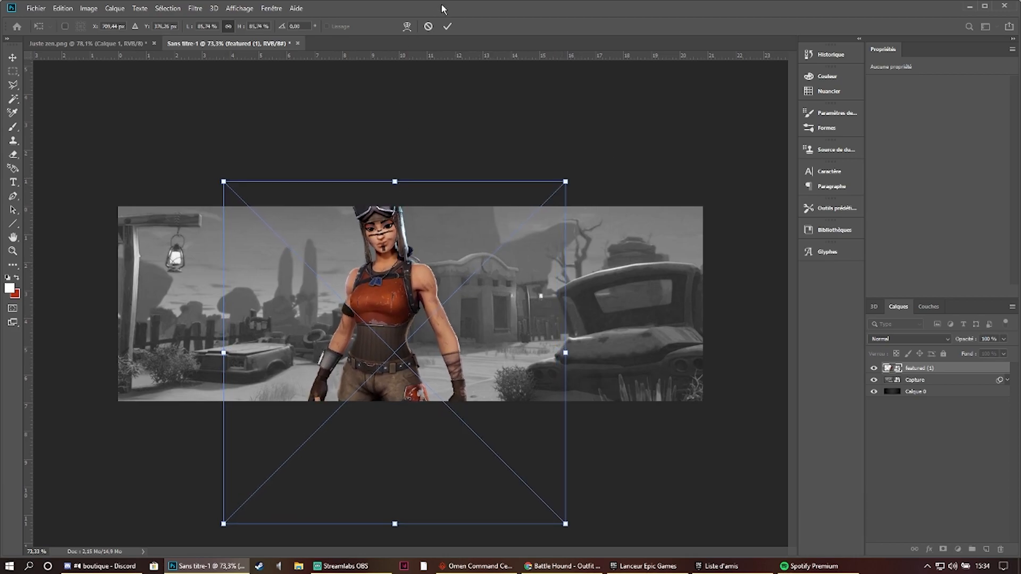
left_click(449, 27)
- Check the wording in Juste zen.png and add the text TEMPLATE to the right of the character
left_click(14, 183)
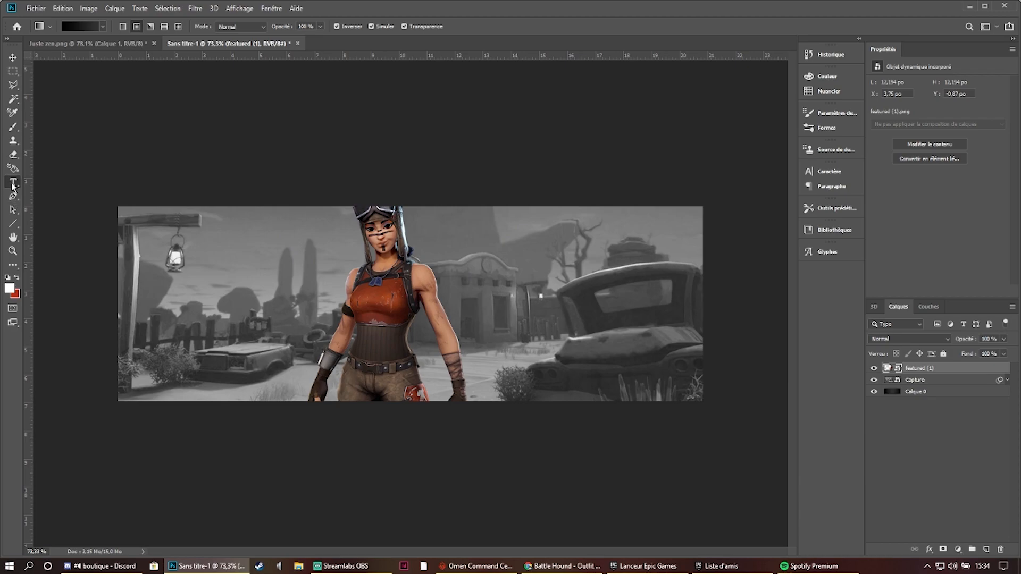
left_click(502, 267)
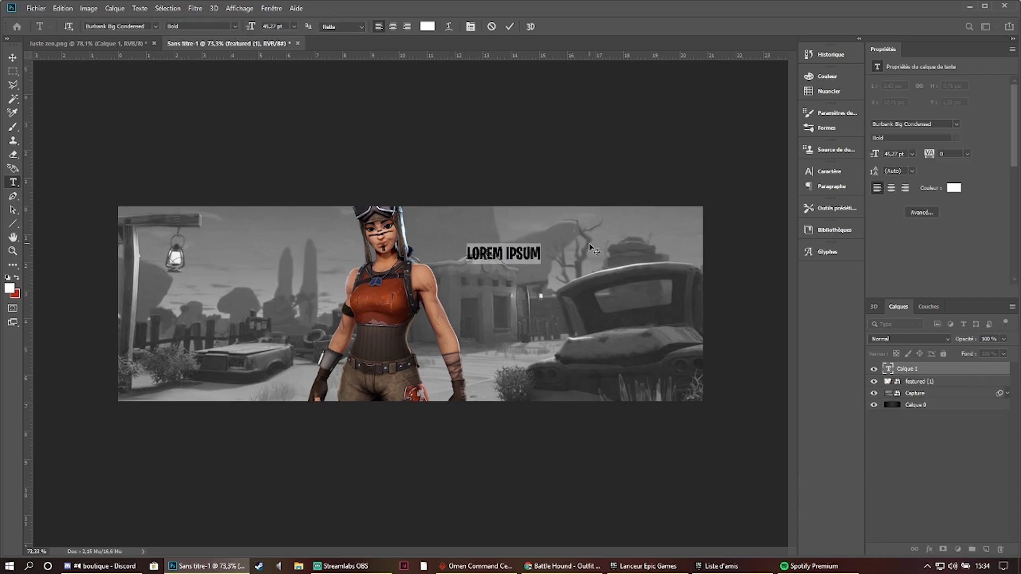
left_click(86, 43)
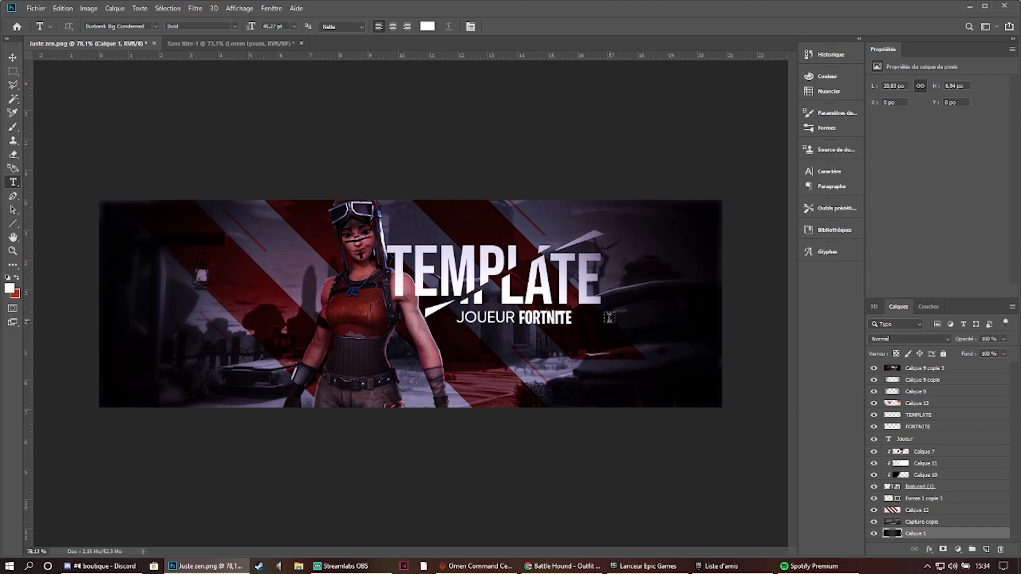
left_click(217, 45)
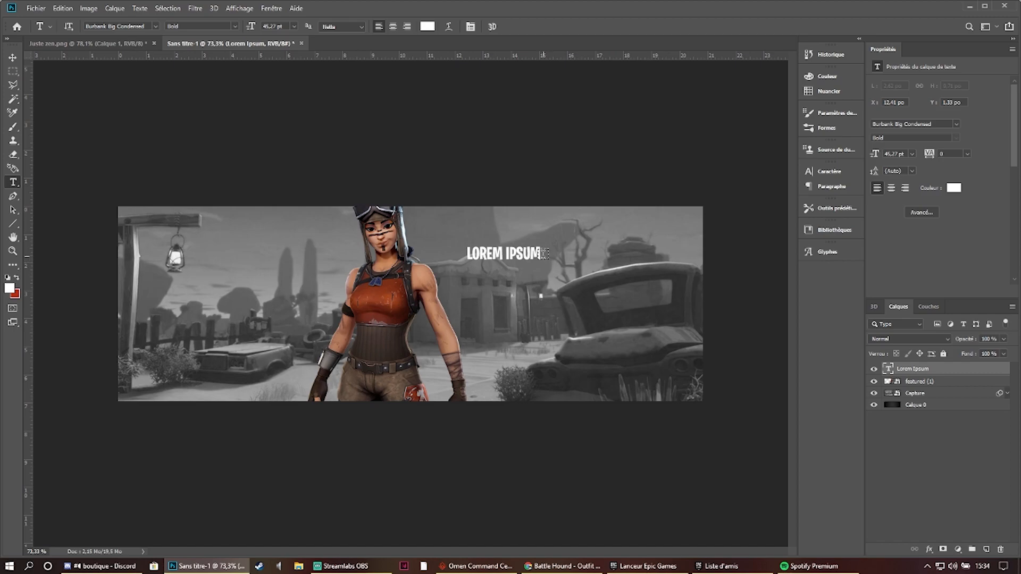
left_click_drag(544, 253, 346, 260)
type("TEMPLATE")
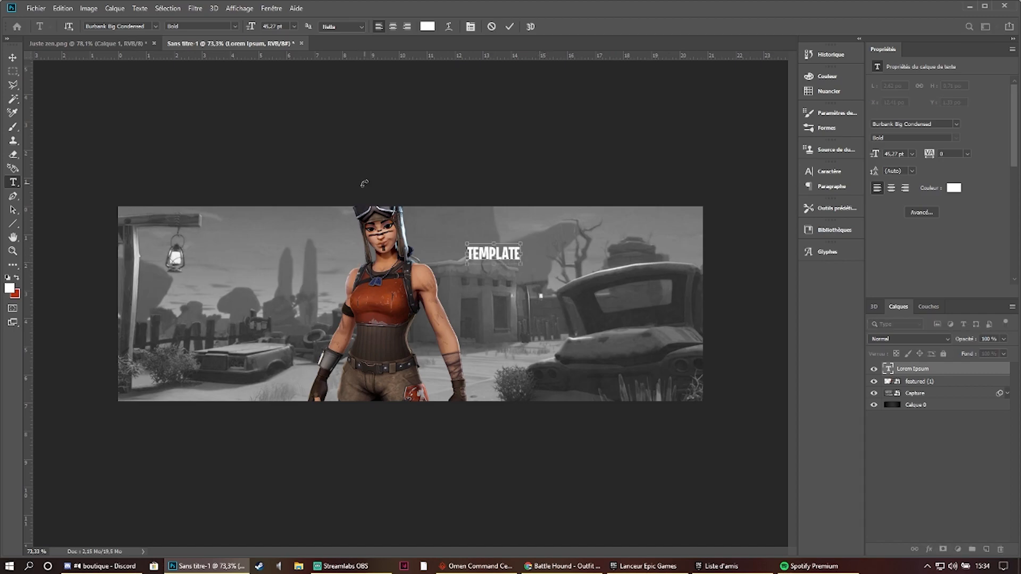
- Set the font of the TEMPLATE text to Bebas Neue Regular
key("ctrl+a")
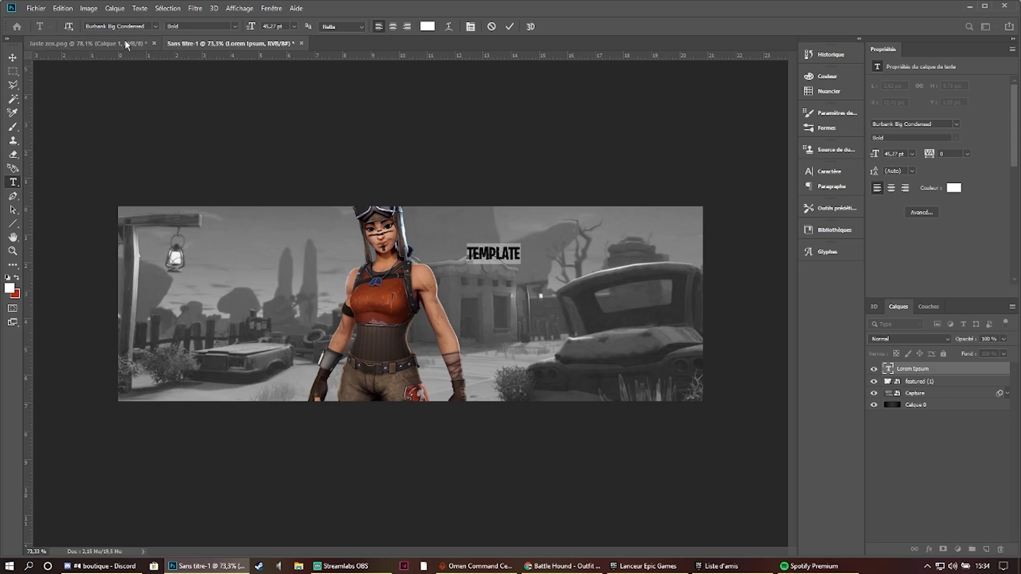
left_click(155, 26)
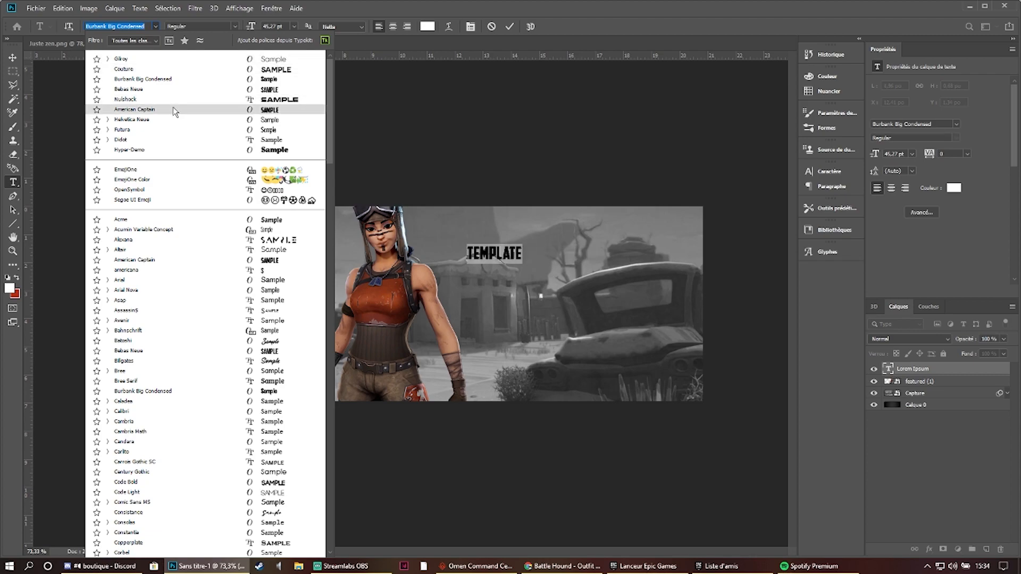
key("Escape")
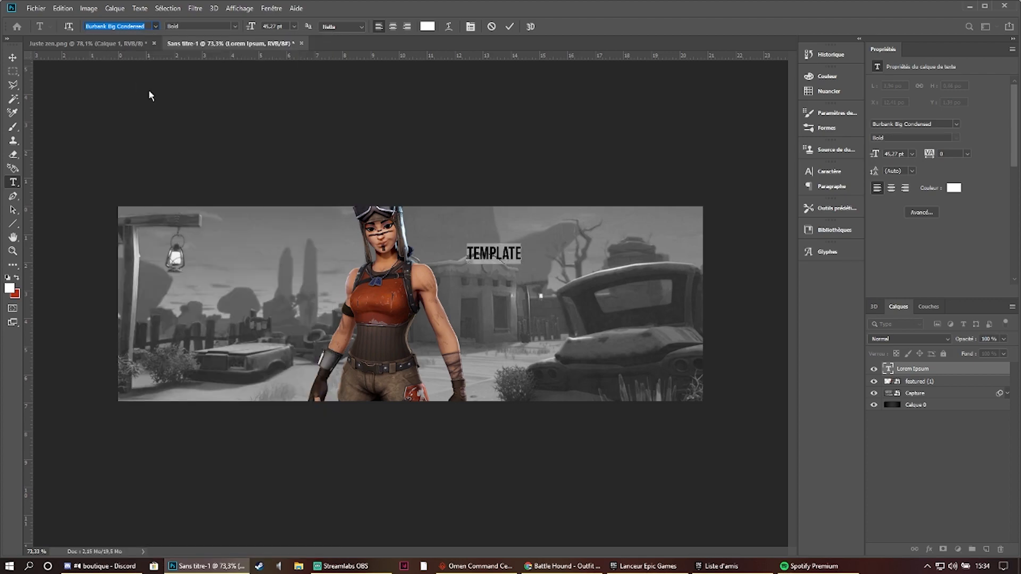
left_click(510, 26)
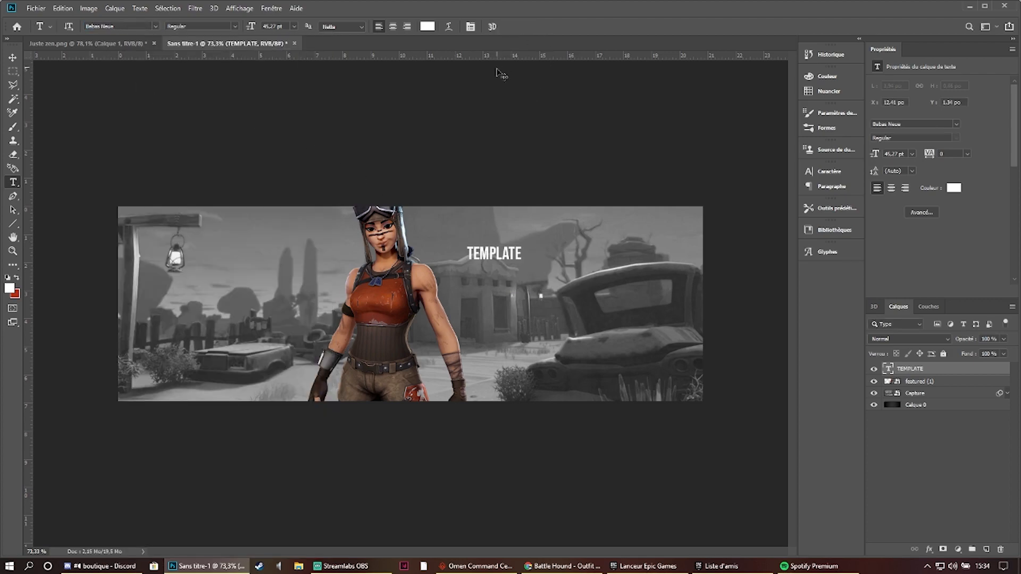
- Enlarge the TEMPLATE title to about 151 pt and place it just right of the character's head and shoulder
key("ctrl+t")
left_click_drag(538, 235, 658, 188)
left_click_drag(591, 227, 542, 264)
left_click(523, 26)
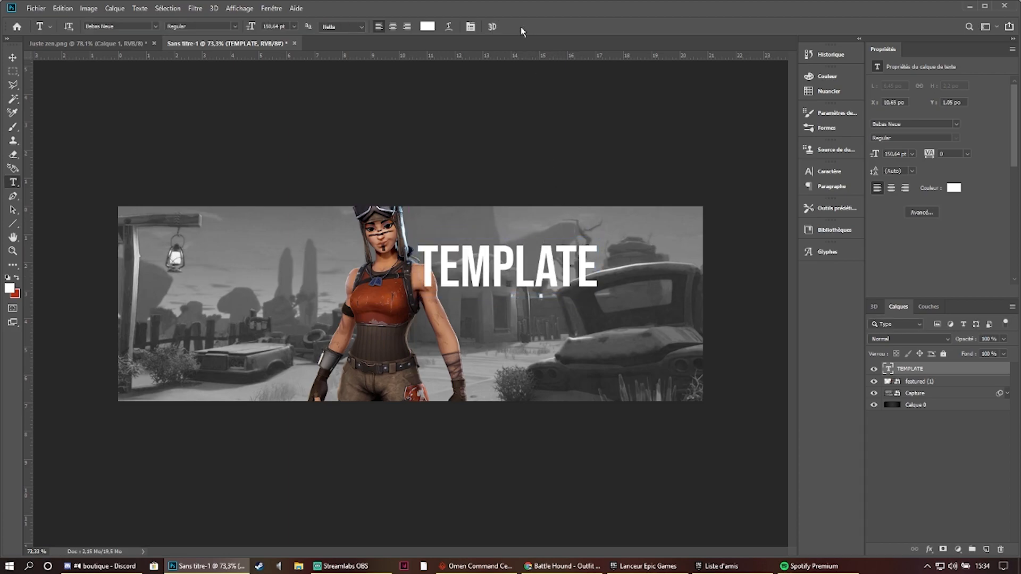
- Add a separate text layer reading JOUEUR below the TEMPLATE title
left_click(482, 311)
type("JOUEZRU")
key("BackSpace")
key("BackSpace")
key("BackSpace")
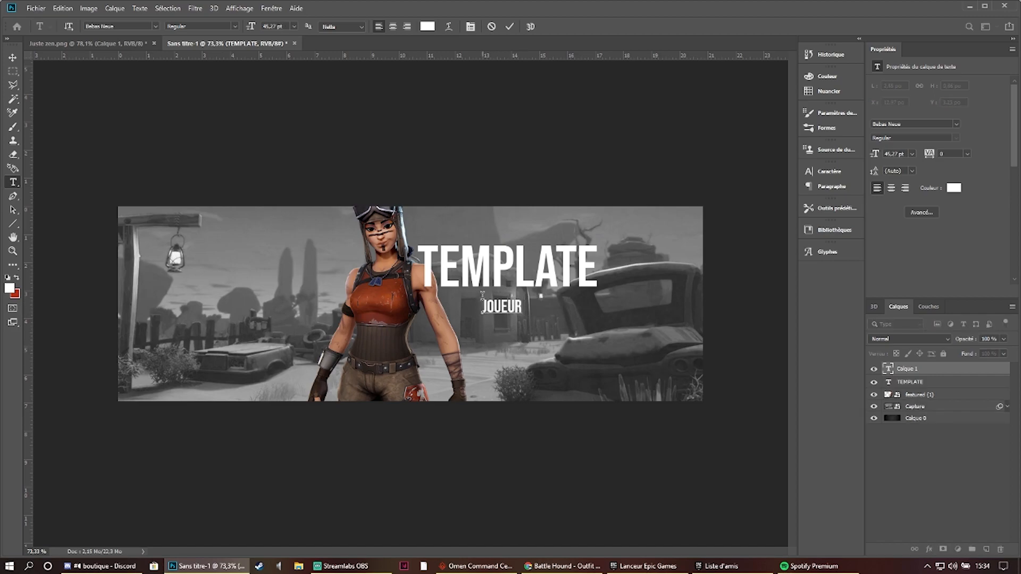
left_click(509, 26)
- Add a separate FORTNITE text layer beside JOUEUR and set its font to Burbank Big Condensed Bold
left_click(542, 311)
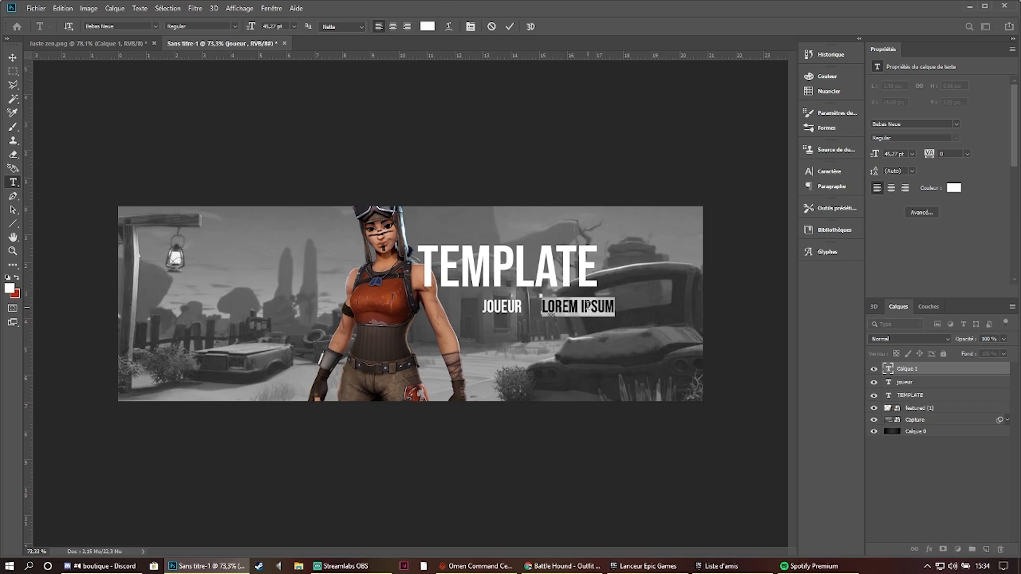
type("FORTNITE")
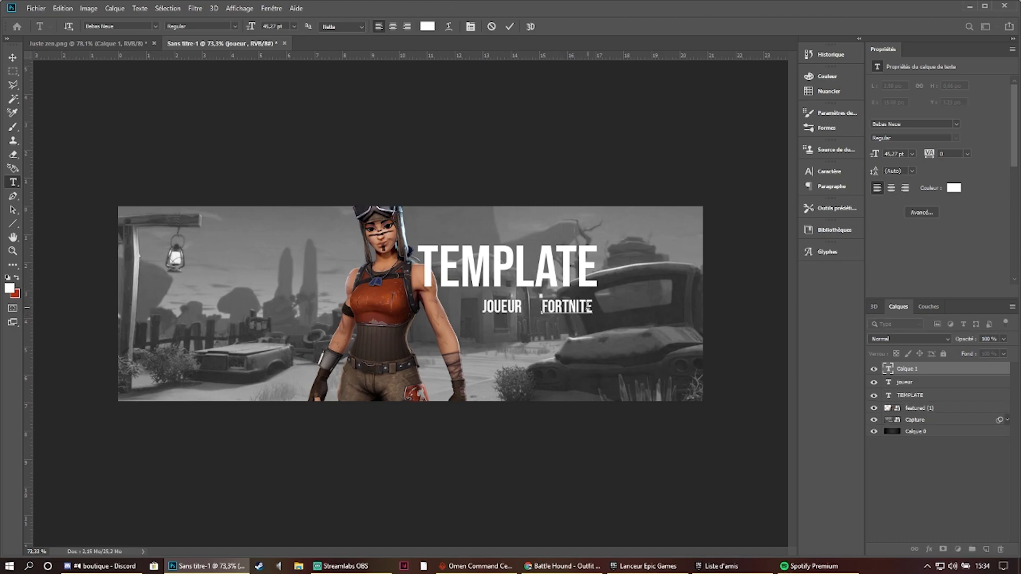
left_click(509, 28)
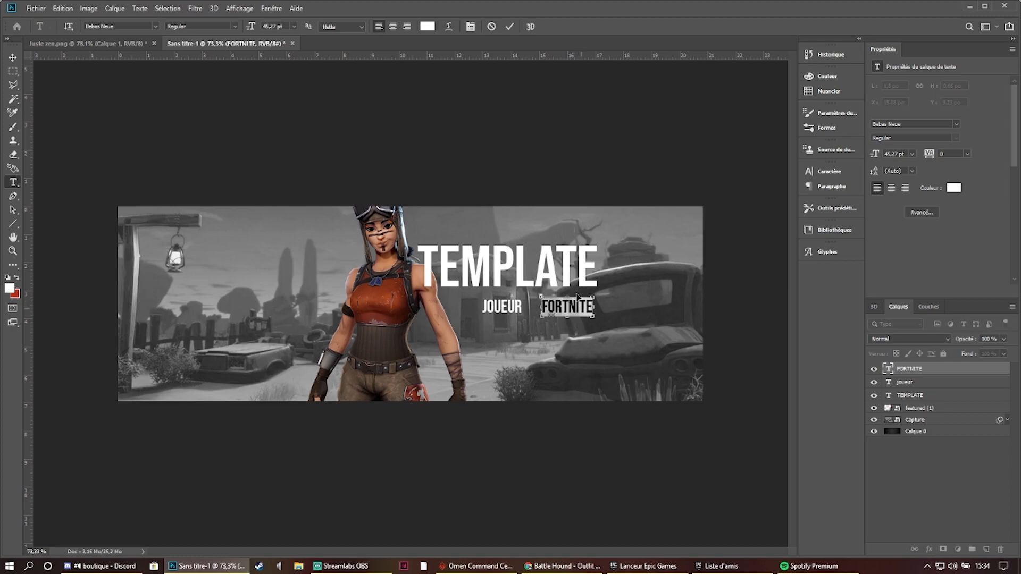
left_click(155, 27)
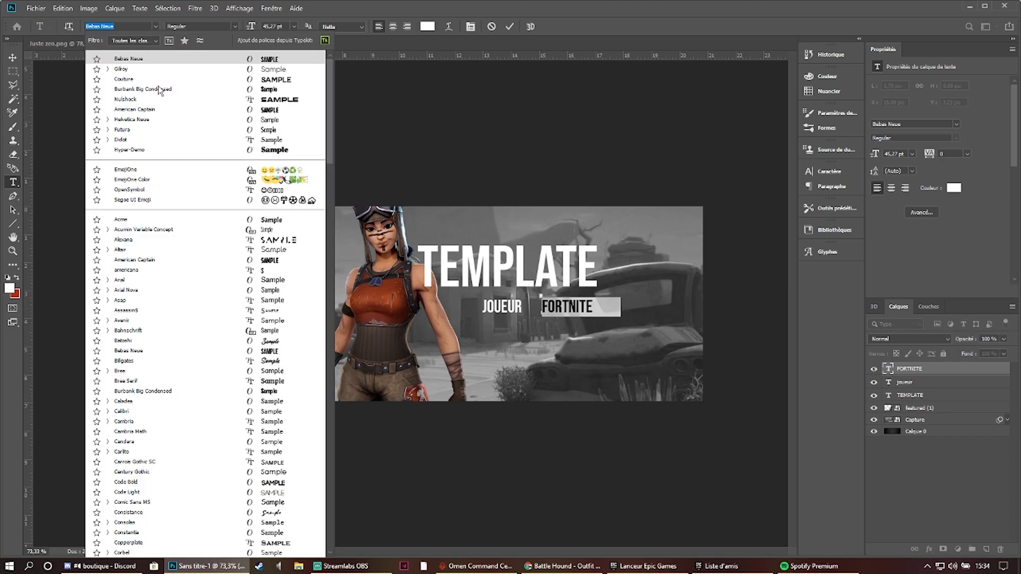
key("Escape")
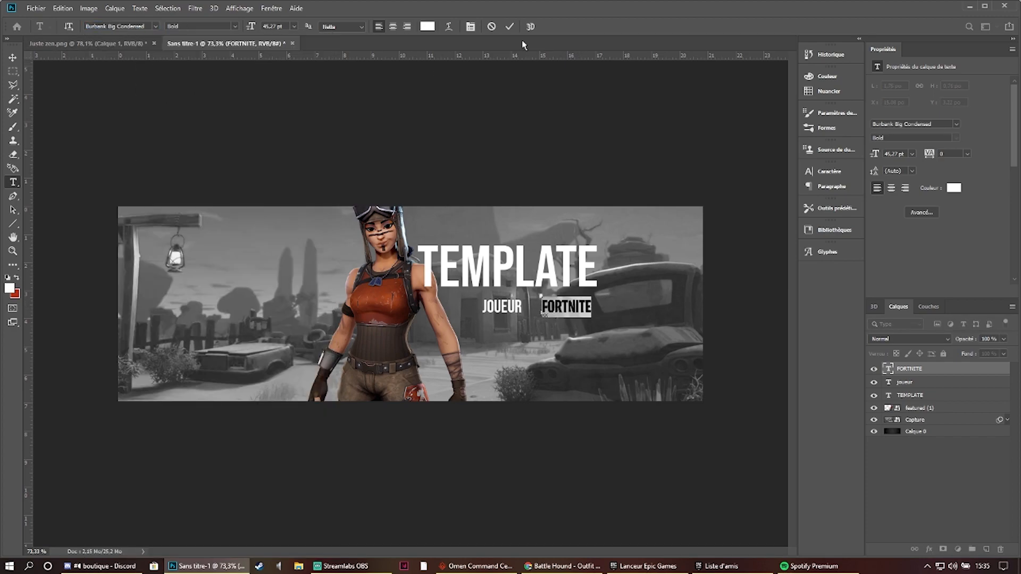
left_click(510, 26)
- Apply a gradient overlay from light grey #cccccc to white to the TEMPLATE title, and deselect the layer
left_click(919, 384)
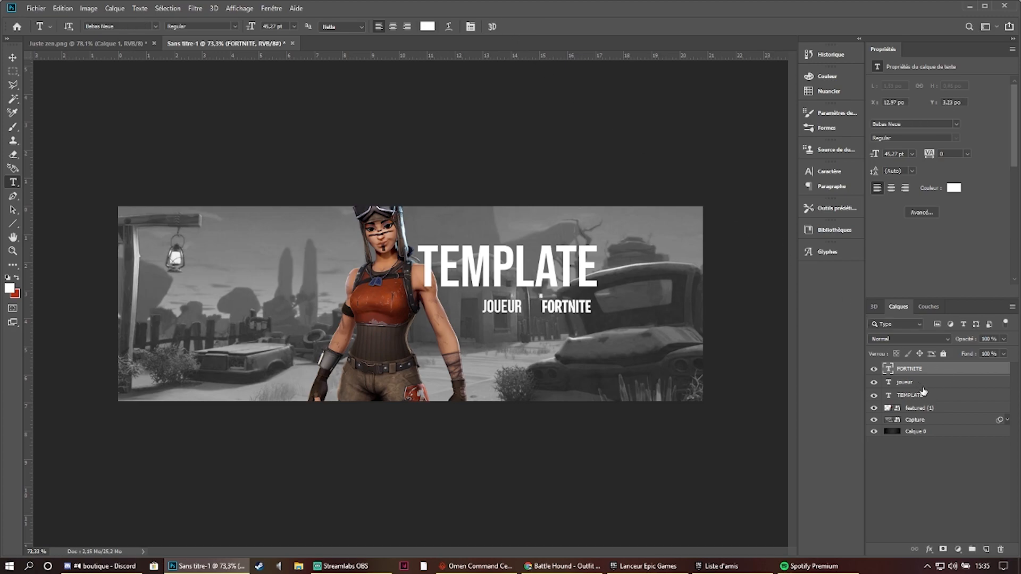
left_click(928, 397)
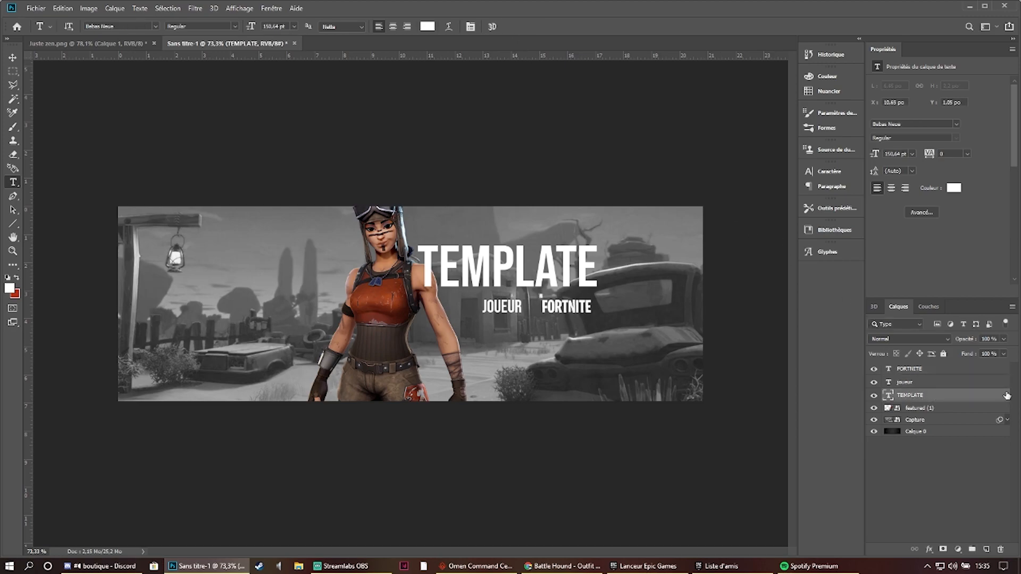
double_click(963, 396)
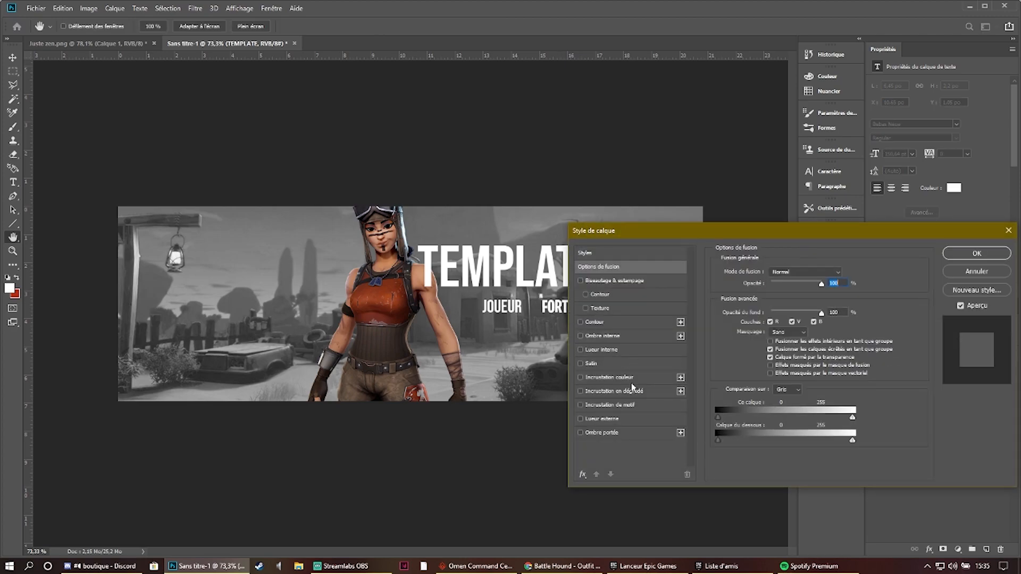
left_click(614, 391)
left_click(792, 297)
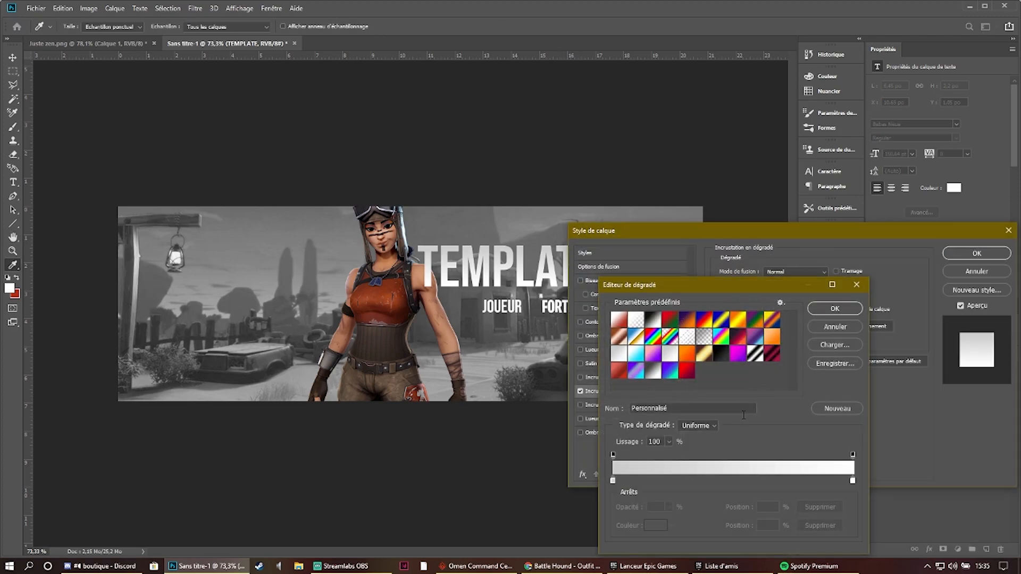
double_click(612, 481)
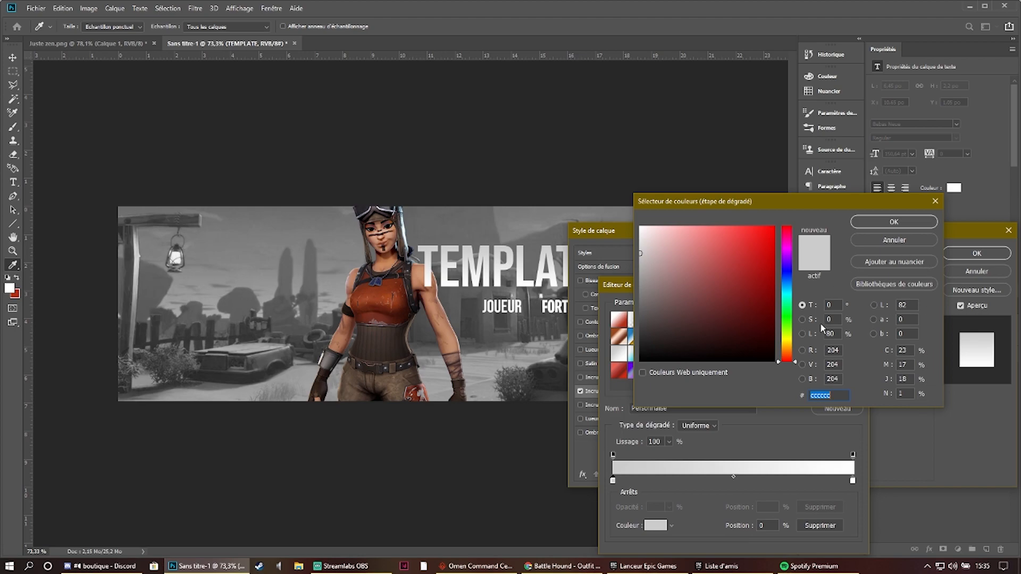
left_click(894, 222)
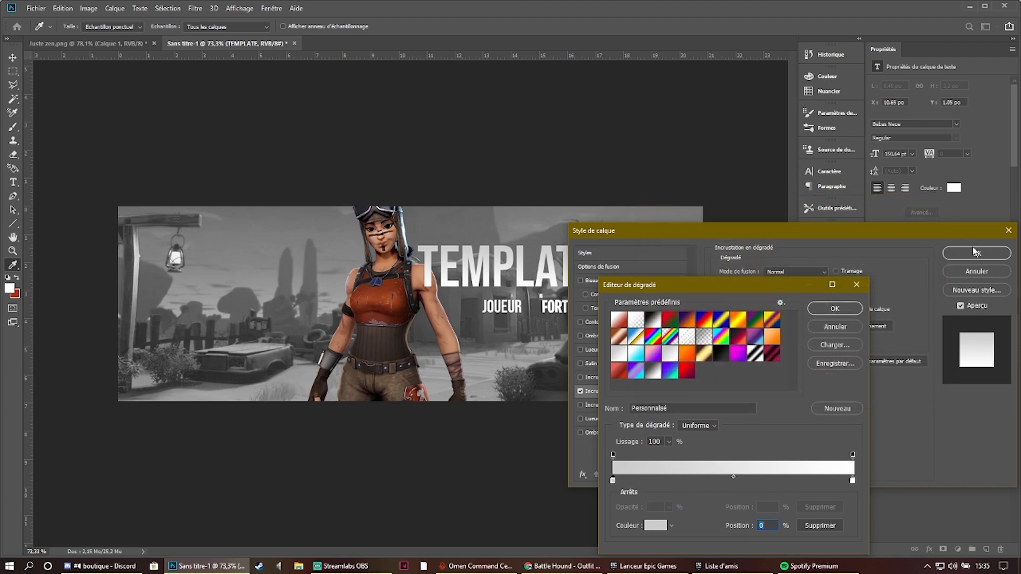
double_click(613, 480)
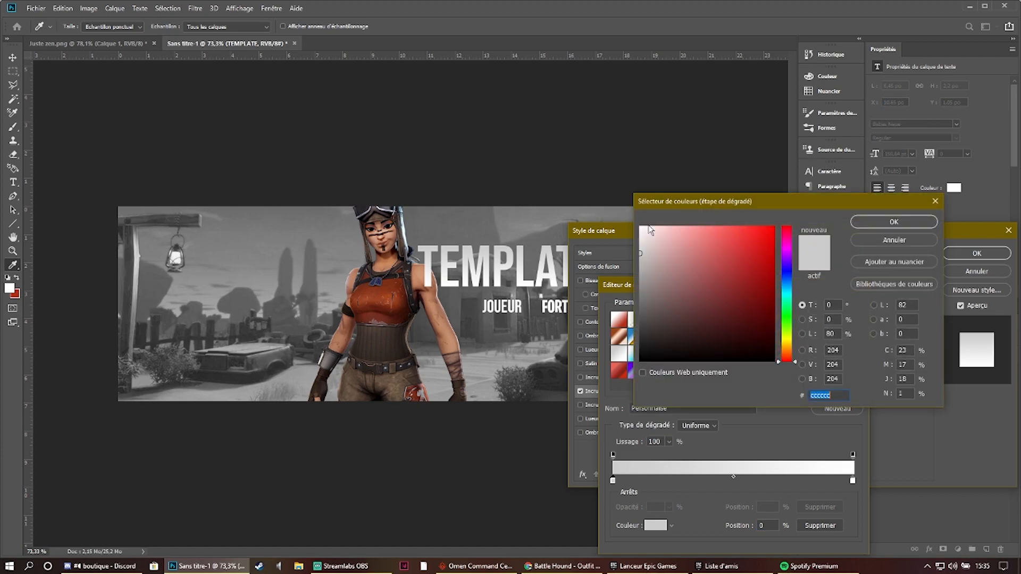
left_click(860, 226)
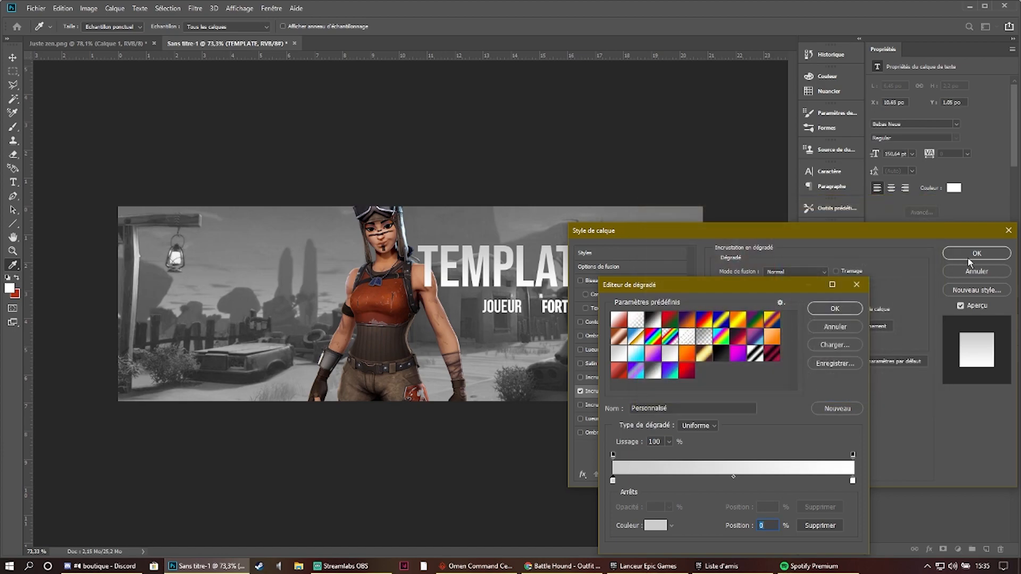
left_click(844, 311)
left_click(976, 253)
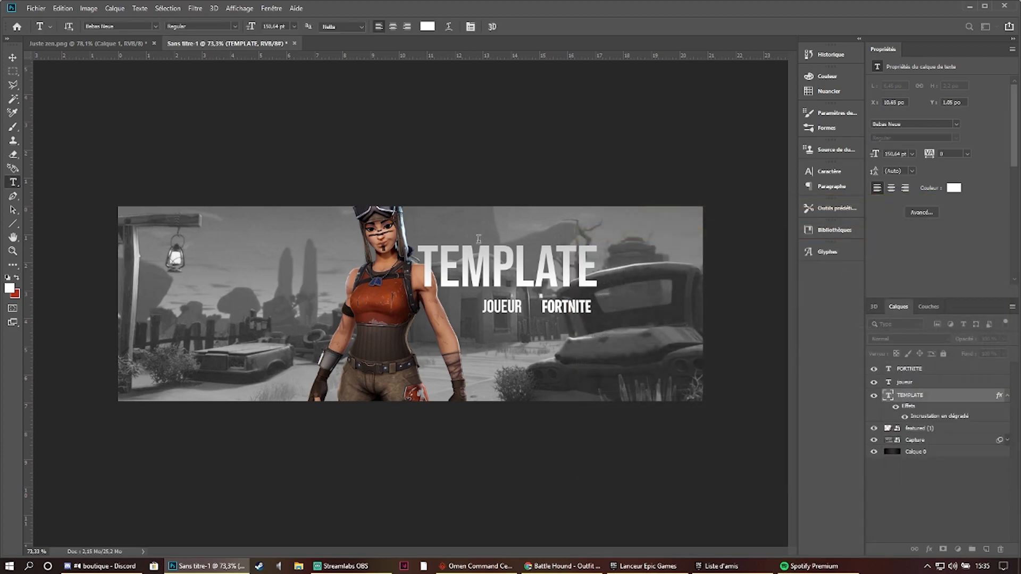
left_click(970, 503)
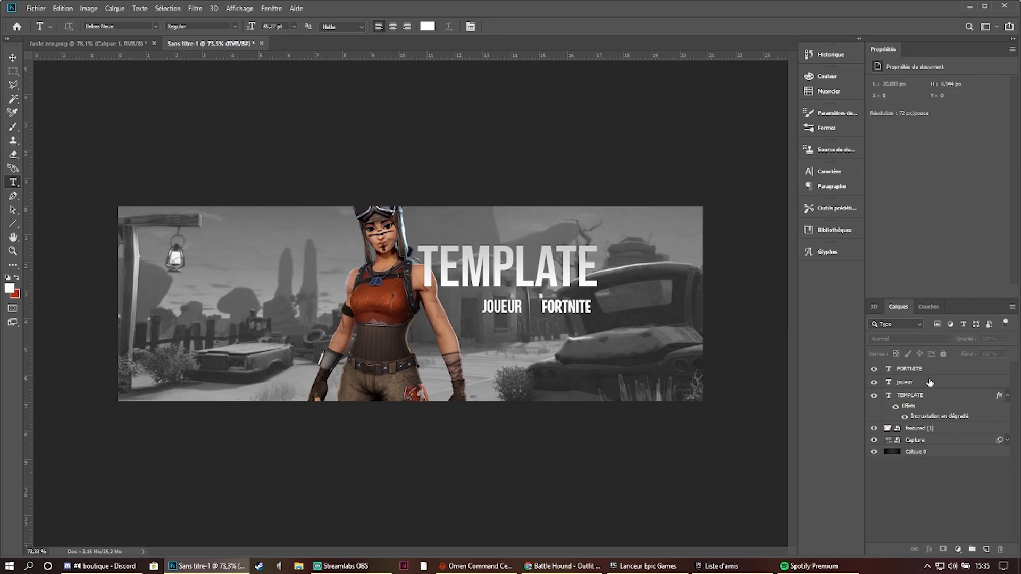
- Change the JOUEUR text's font to Gilroy Semibold
left_click(929, 382)
key("ctrl+t")
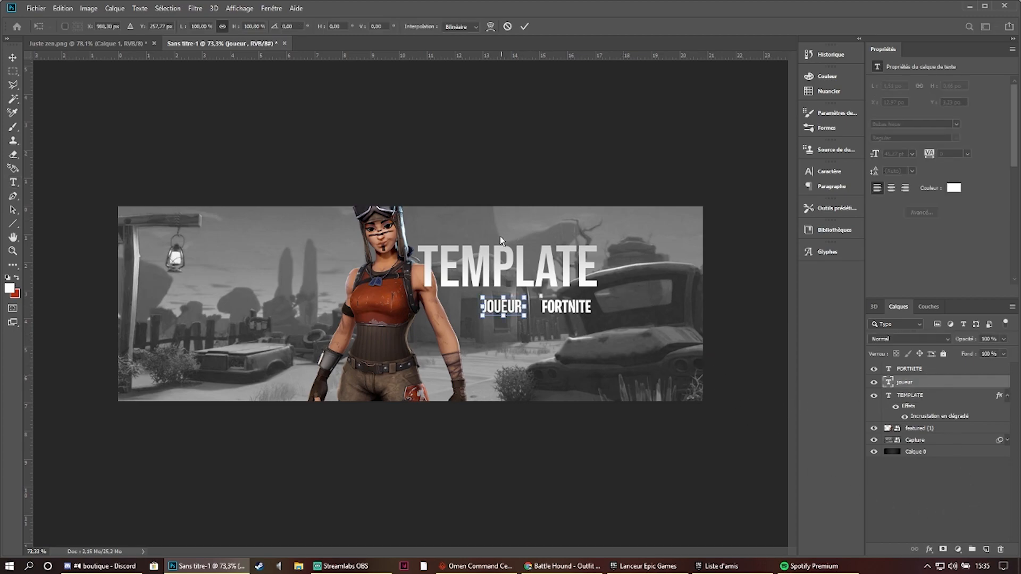
key("t")
double_click(518, 307)
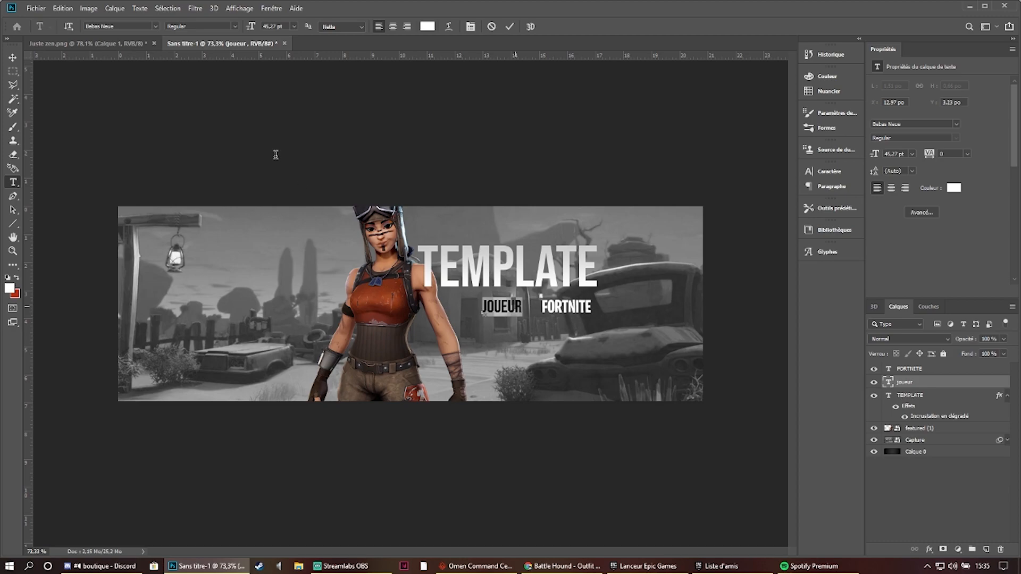
left_click(129, 25)
type("gilroy")
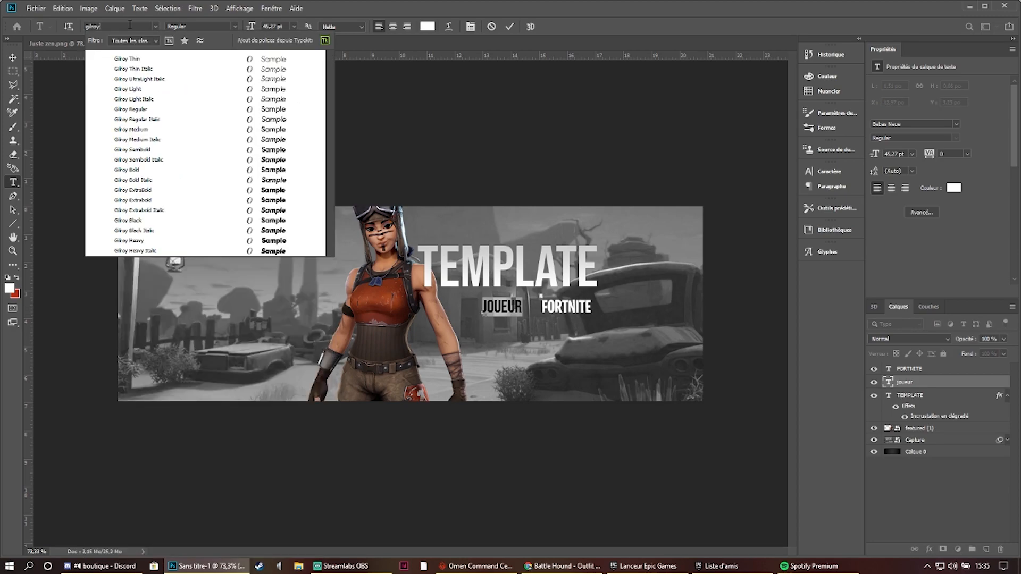
left_click(175, 151)
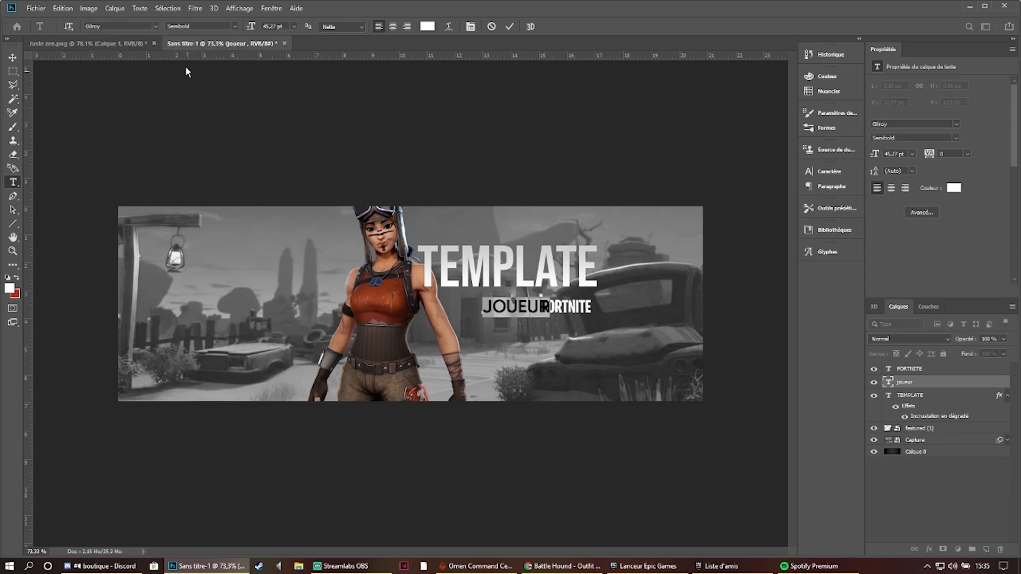
left_click(156, 28)
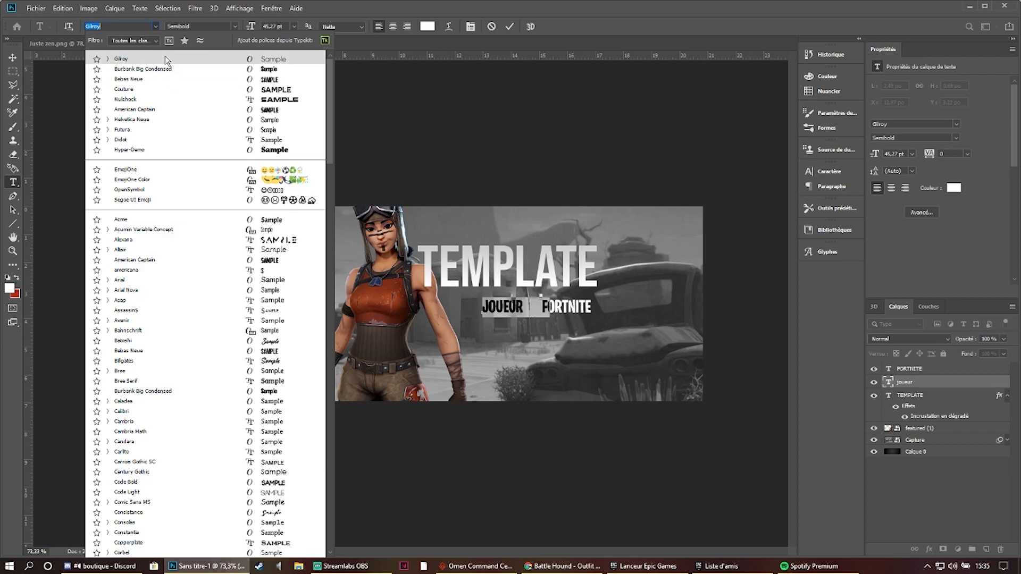
left_click(164, 54)
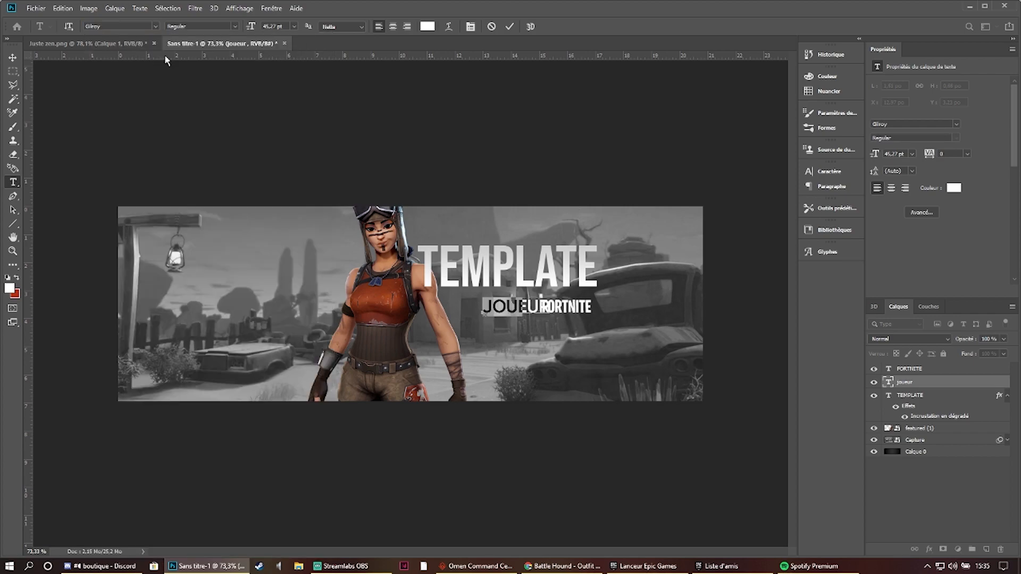
left_click(509, 27)
- Scale the JOUEUR text down to about 40.5 pt and place it closer beneath the TEMPLATE title
key("ctrl+t")
left_click_drag(527, 312, 504, 304)
left_click(524, 26)
- Enlarge the FORTNITE text to about 52 pt and place it directly beside JOUEUR
left_click(948, 369)
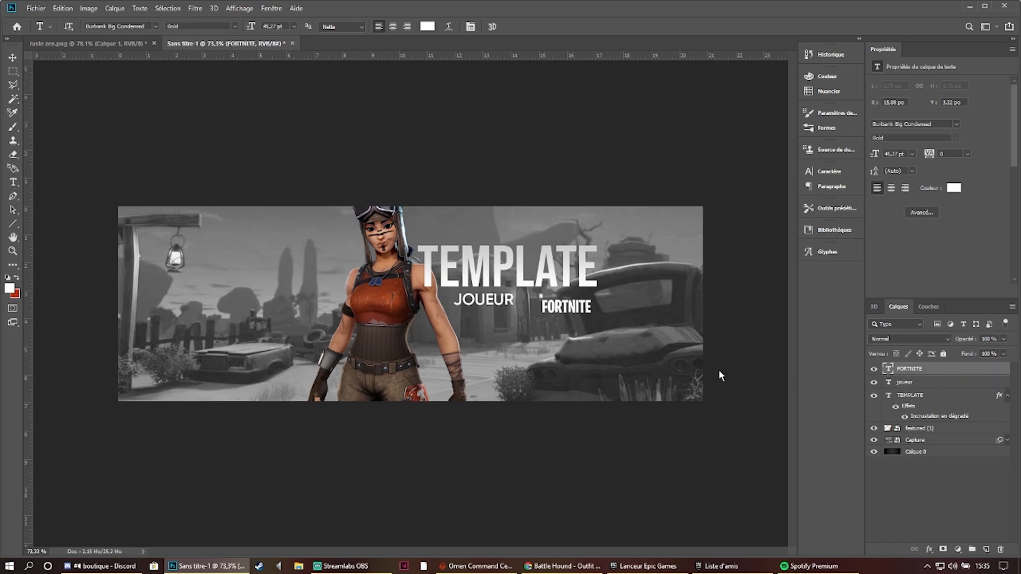
key("ctrl+t")
mouse_move(568, 308)
left_mouse_down()
mouse_move(544, 300)
mouse_move(572, 311)
left_mouse_up()
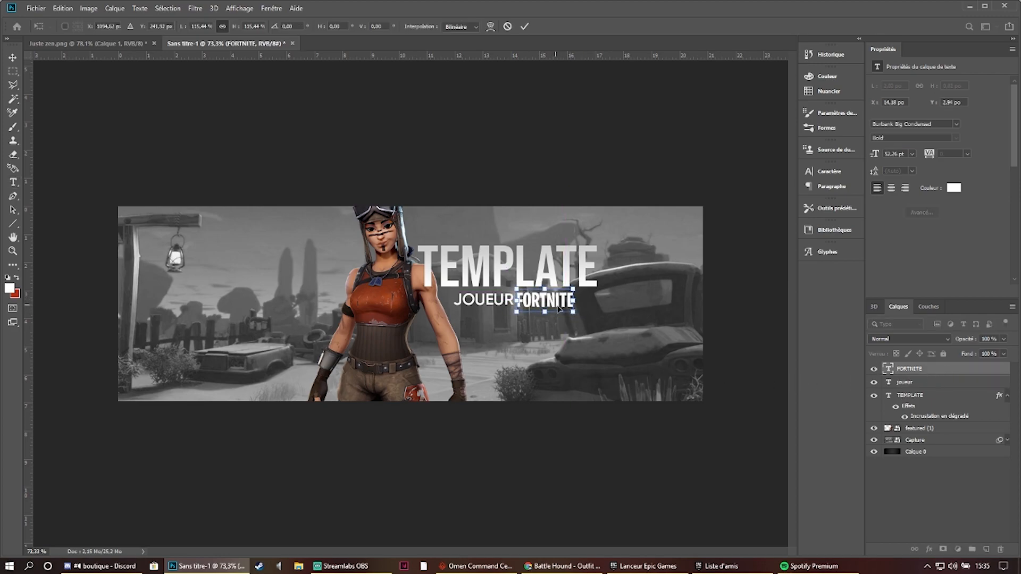
key("Return")
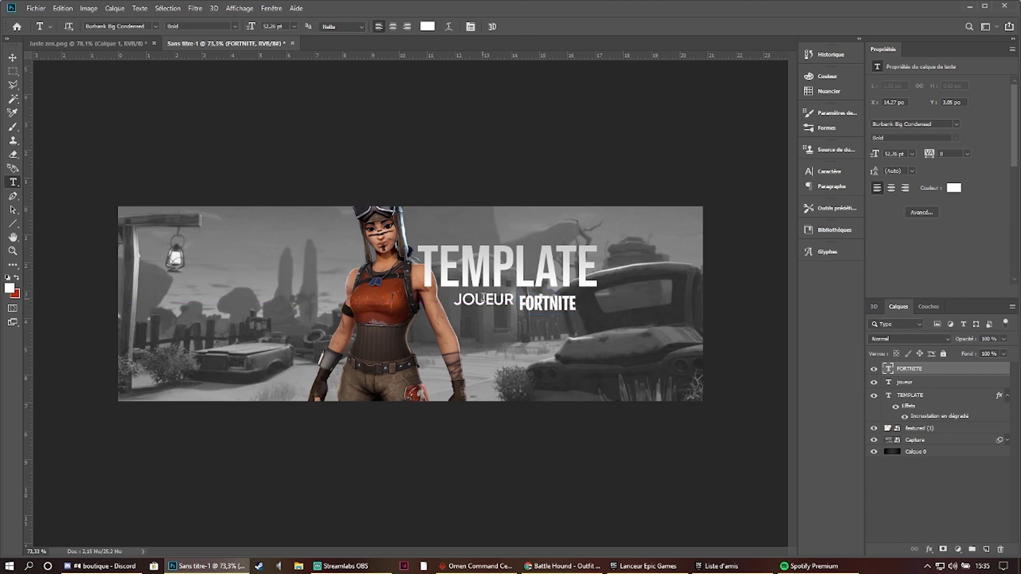
- Set the JOUEUR text's font to Couture Bold
left_click(481, 297)
key("ctrl+a")
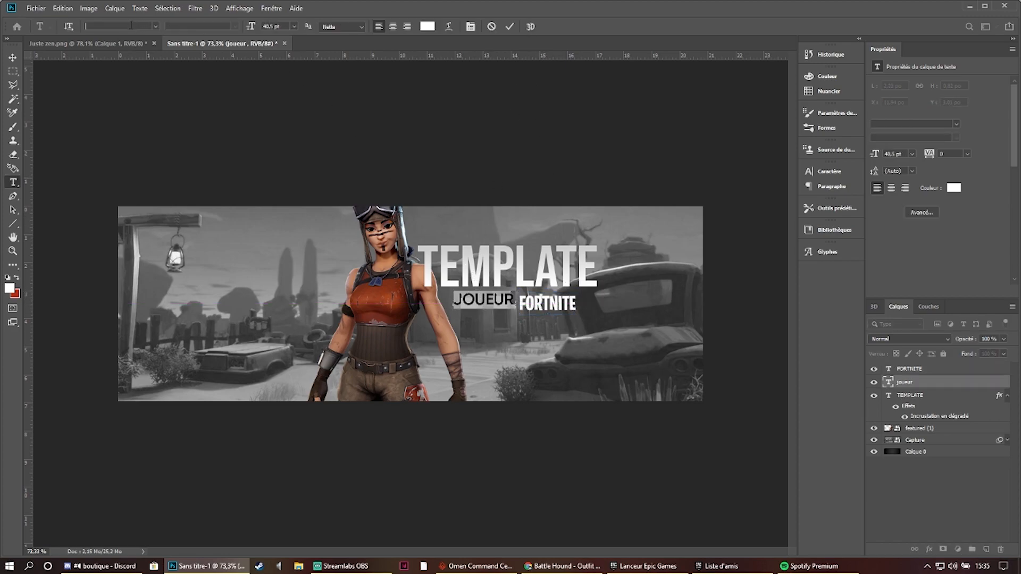
type("couture")
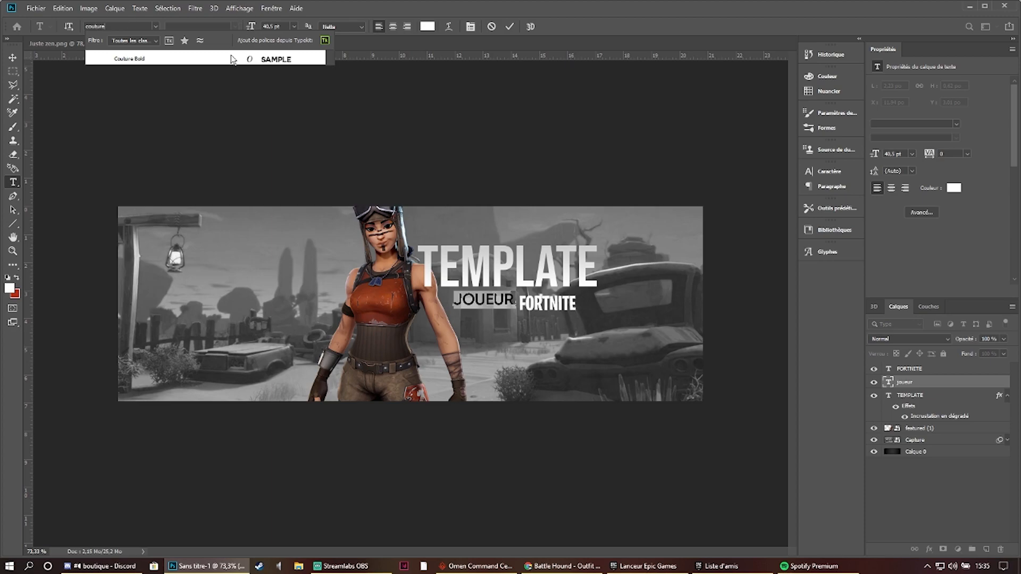
left_click(242, 57)
left_click(508, 28)
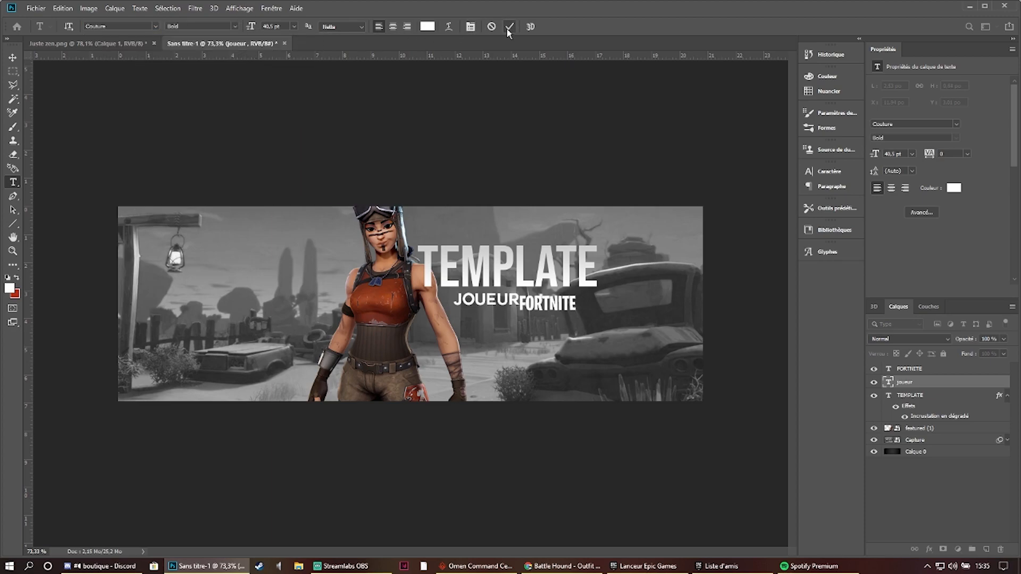
- Move the JOUEUR text slightly left and down so it lines up with FORTNITE with a small gap between them
key("ctrl+t")
left_click_drag(510, 300, 504, 304)
left_click(526, 26)
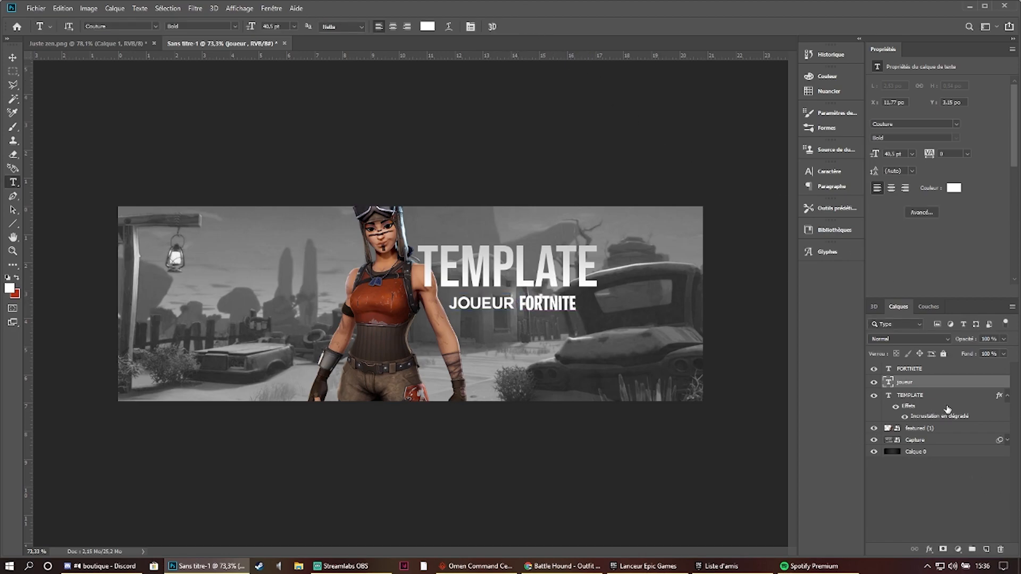
- Select the FORTNITE and JOUEUR layers together and shift both texts right and up, closer beneath the TEMPLATE title
left_click(940, 371, "shift")
key("ctrl+t")
left_click_drag(559, 303, 569, 305)
right_click(566, 303)
left_click(552, 296)
scroll(537, 294, "up", 3)
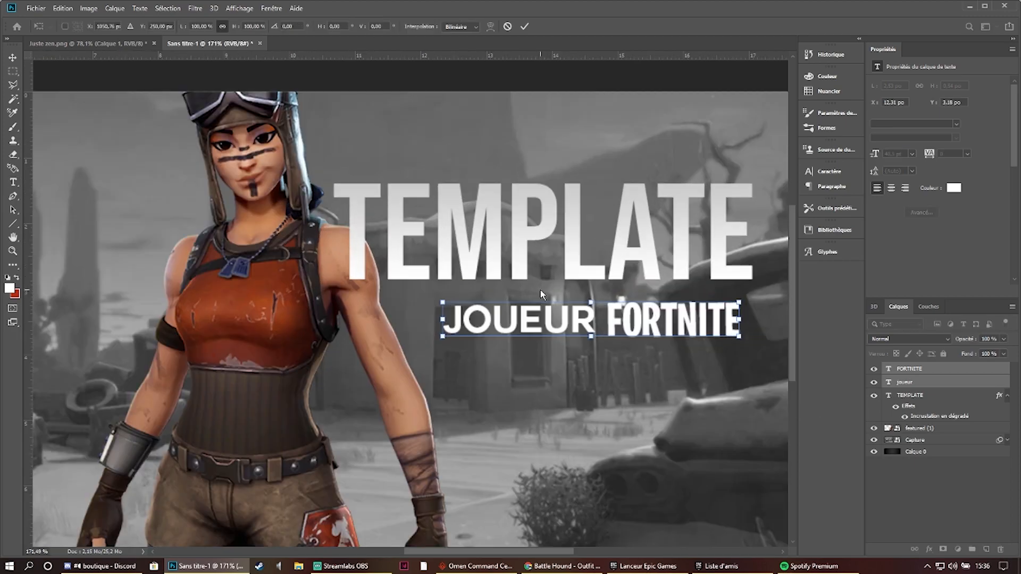
key("alt+space")
left_click(587, 309)
left_click_drag(573, 322, 574, 313)
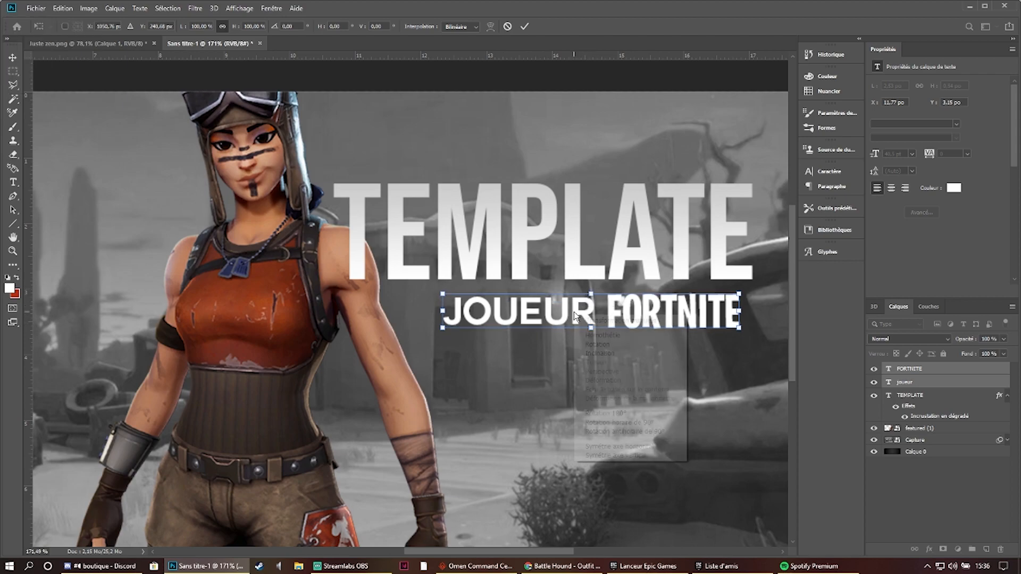
- Fine-tune the JOUEUR FORTNITE line so it sits just under the right part of TEMPLATE, and apply the transform
key("Up")
key("Up")
key("Up")
key("Up")
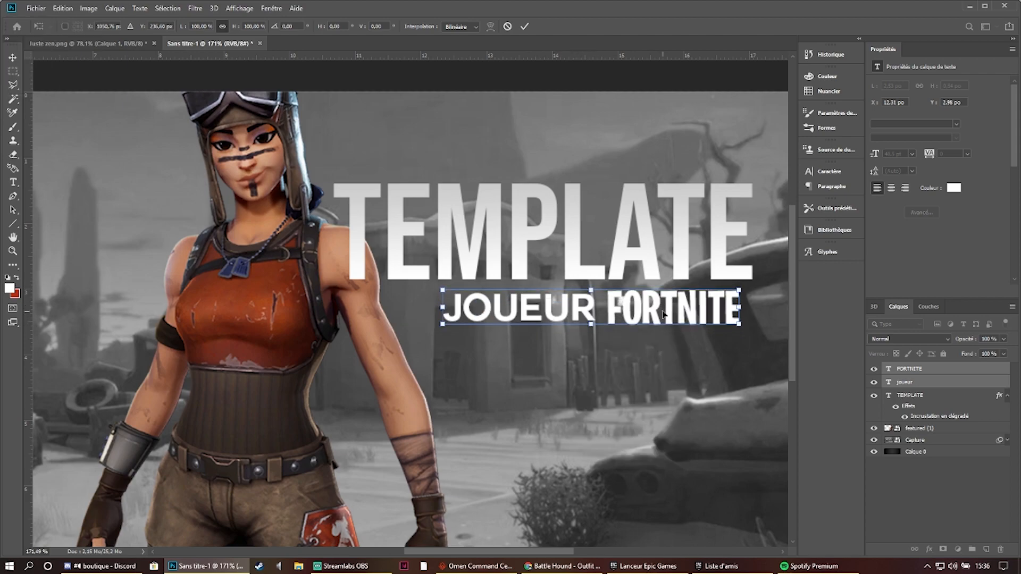
key("Down")
key("Down")
key("Down")
key("Down")
key("Left")
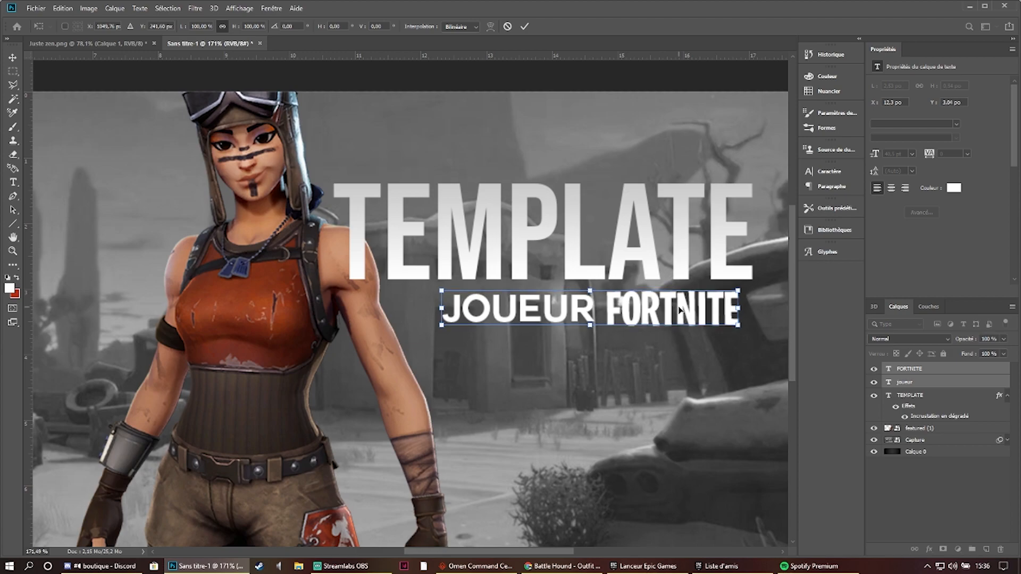
key("Down")
key("Down")
key("Down")
key("Down")
key("Down")
key("Down")
key("Down")
key("Down")
left_click_drag(665, 320, 666, 319)
left_click(525, 27)
scroll(545, 83, "down", 5)
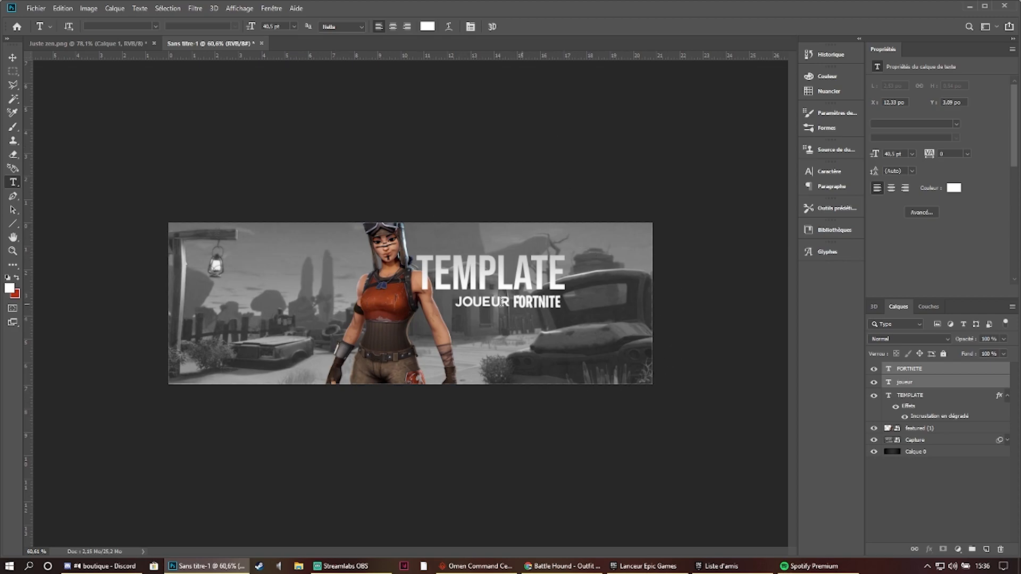
- Collapse the TEMPLATE layer's effects list and give the layer a red colour label
left_click(95, 43)
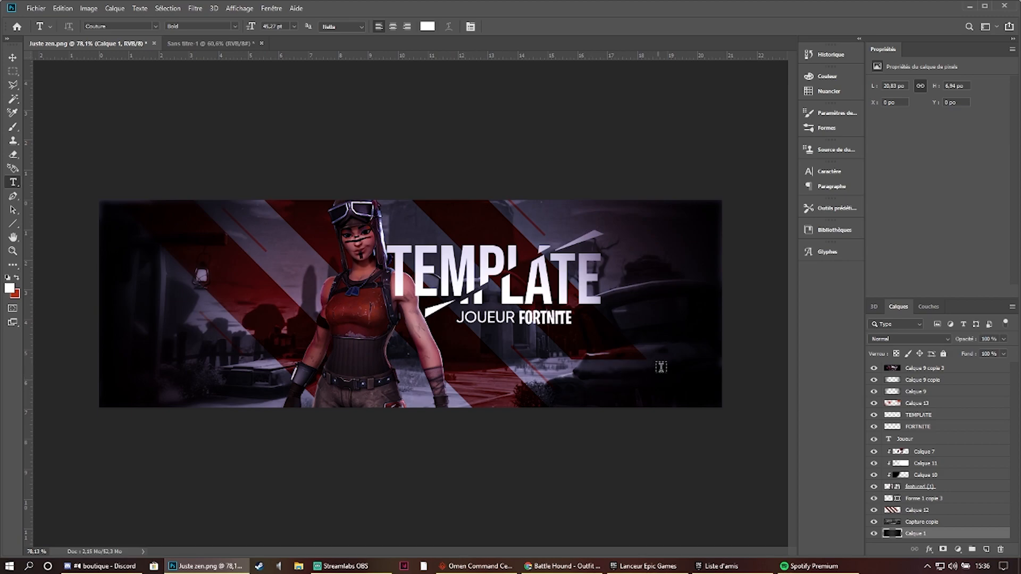
left_click(210, 43)
left_click(951, 373)
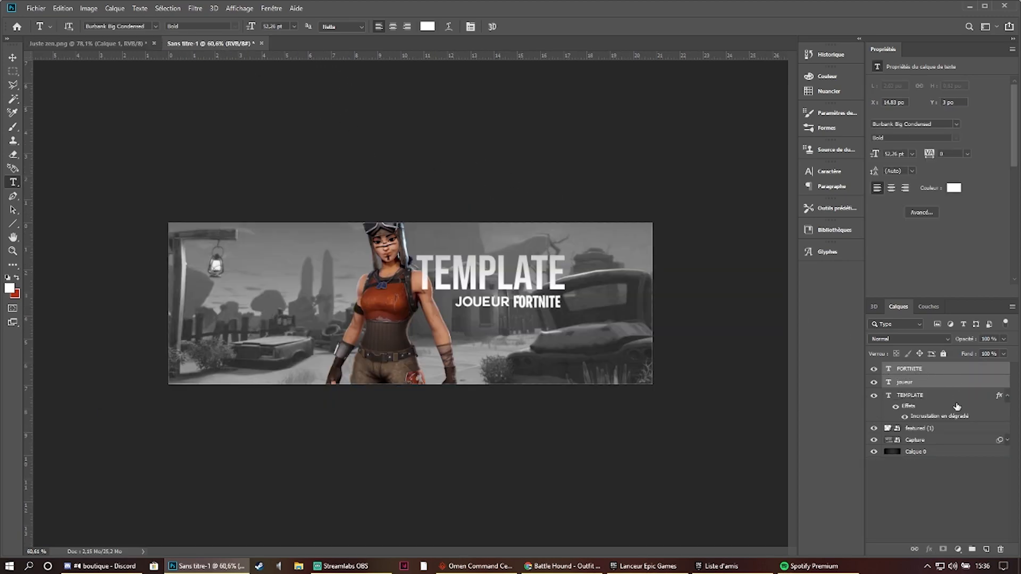
left_click(943, 396)
left_click(1007, 396)
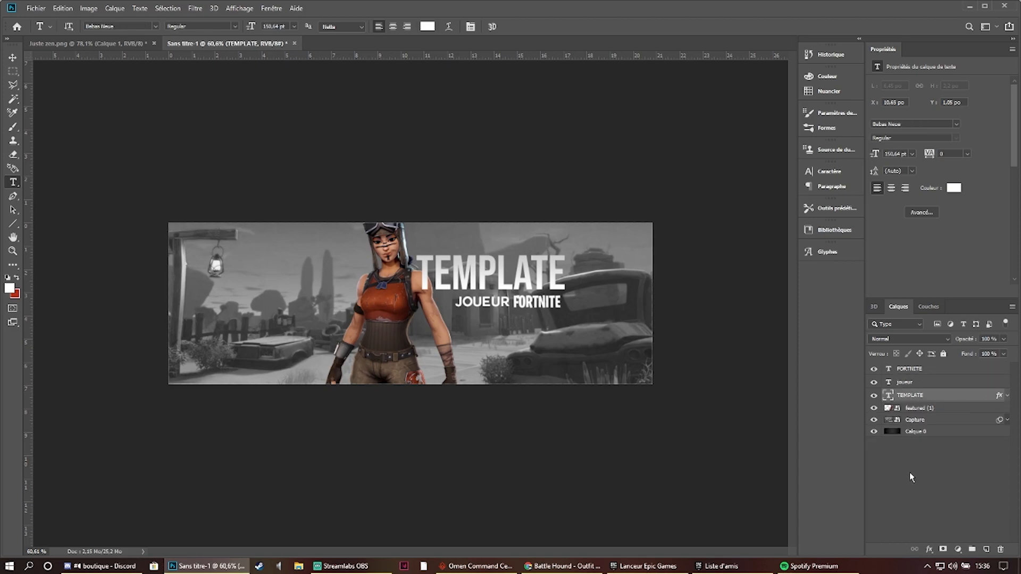
right_click(934, 399)
left_click(825, 482)
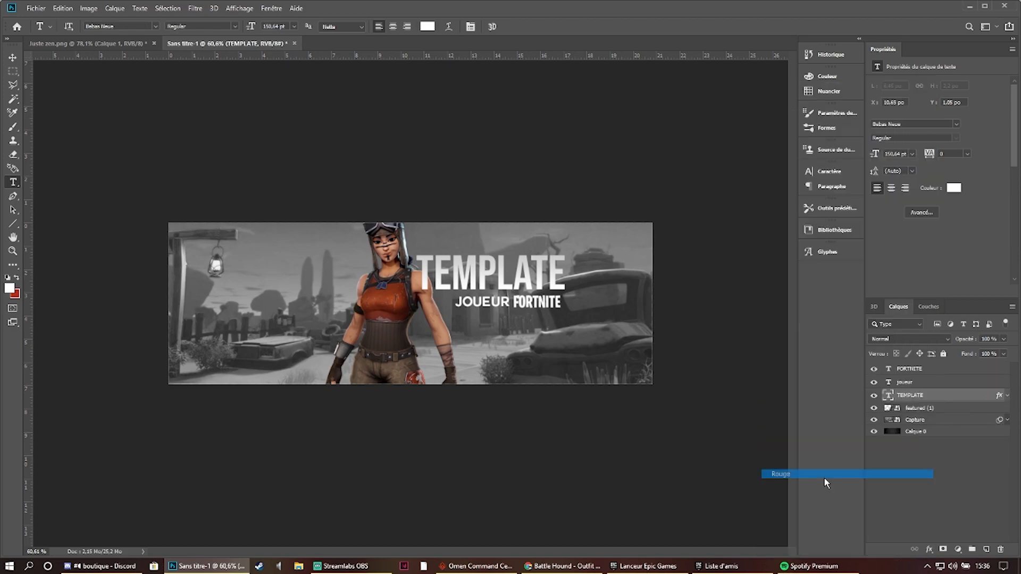
- Give the featured (1), Capture and Calque 0 layers an orange colour label
left_click(922, 408)
left_click(937, 432, "shift")
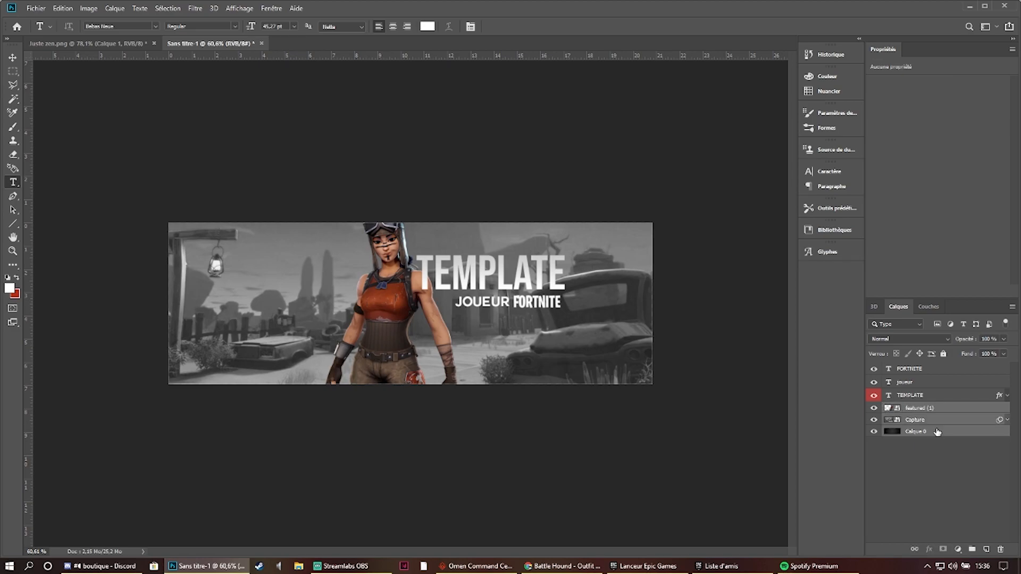
right_click(937, 432)
left_click(868, 475)
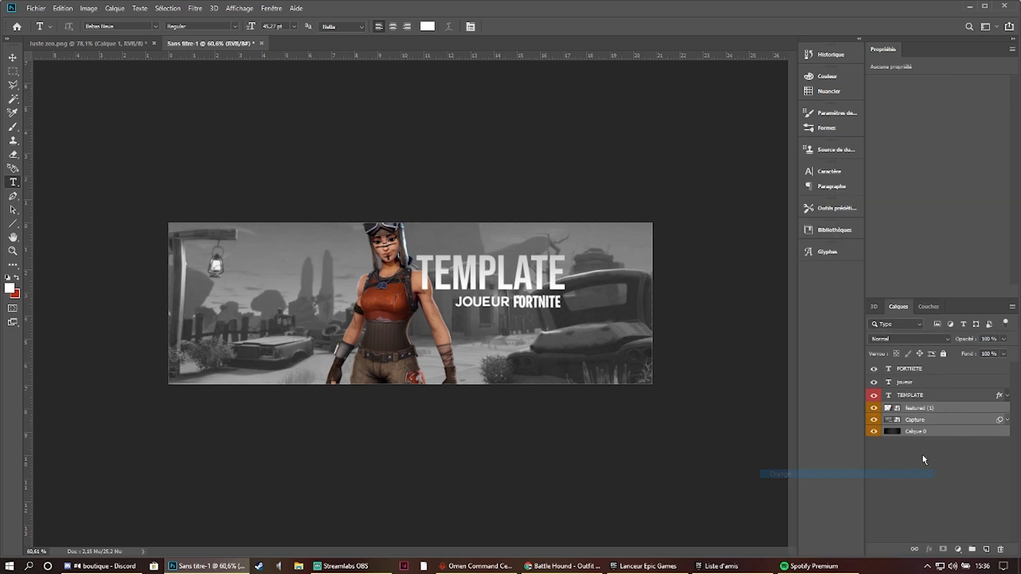
- Rasterize the TEMPLATE text layer and check it by toggling its visibility
left_click(932, 398)
right_click(933, 398)
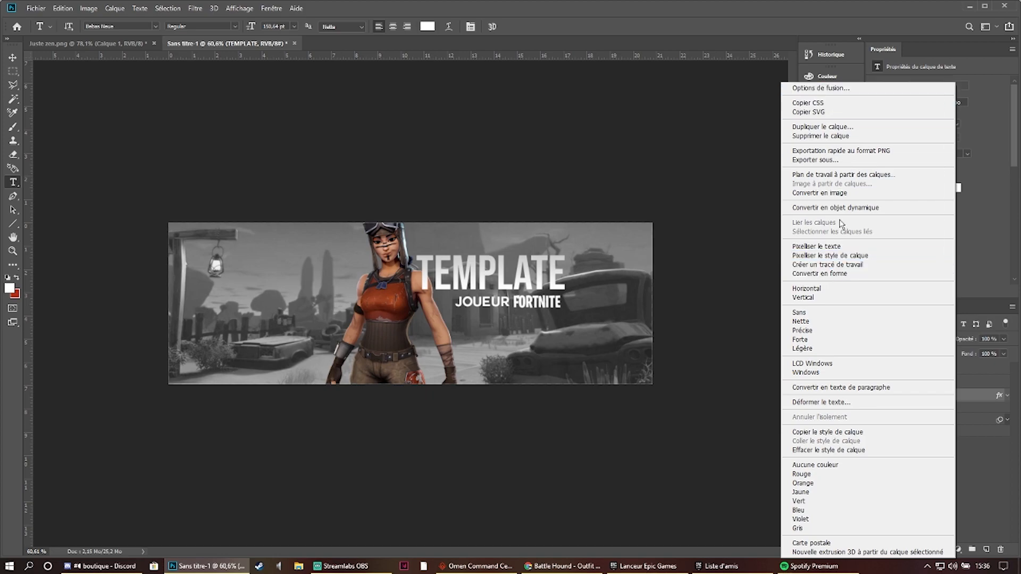
left_click(863, 246)
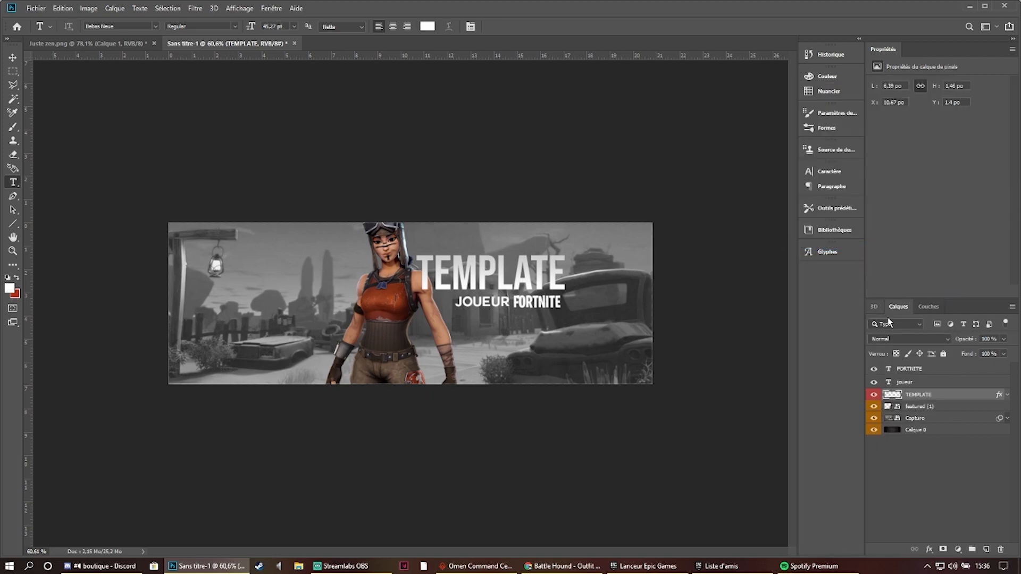
left_click(875, 395)
left_click(875, 395)
left_click(875, 395)
left_click(875, 395)
- Activate the Polygonal Lasso and check the title's diagonal cut in Juste zen.png
left_click(13, 85)
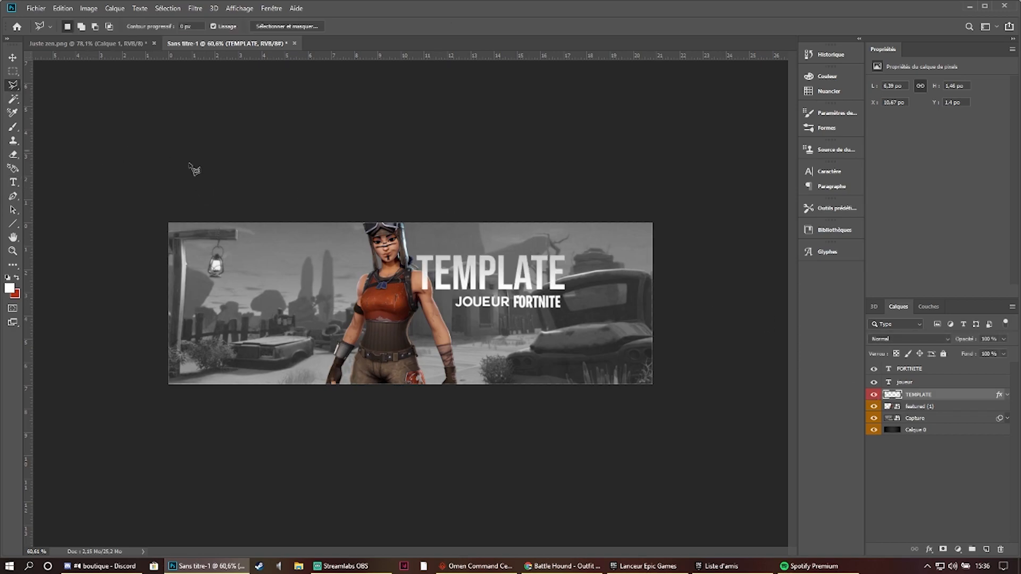
left_click(114, 43)
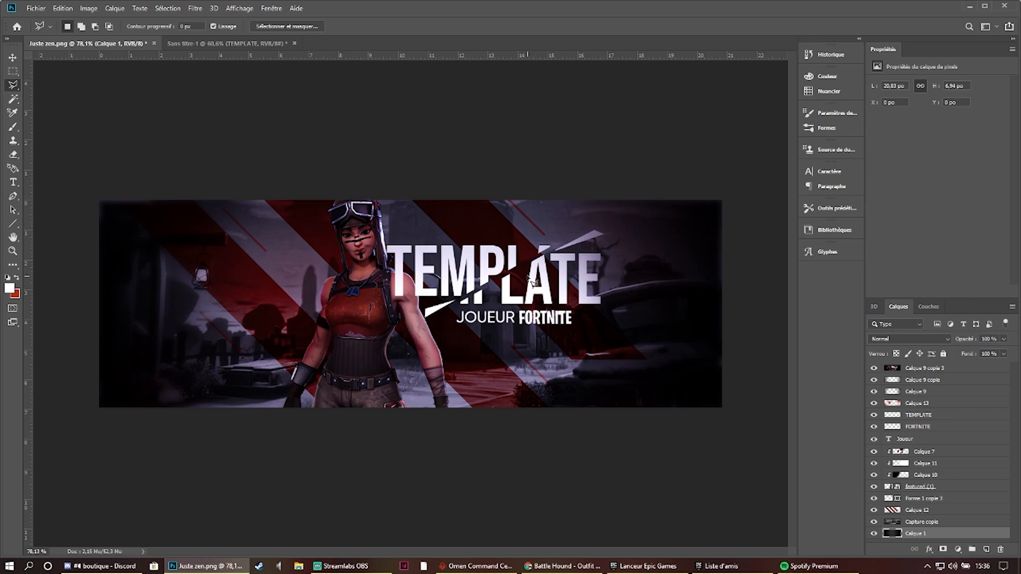
left_click(224, 43)
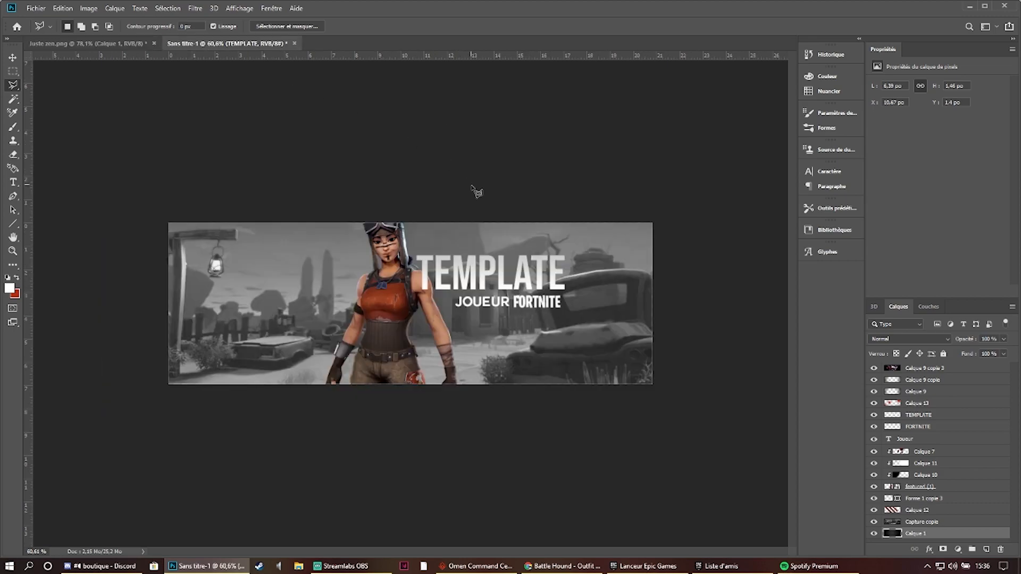
- Try to lasso the lower part of TEMPLATE along a diagonal and offset it, then undo the attempt
left_click(470, 298)
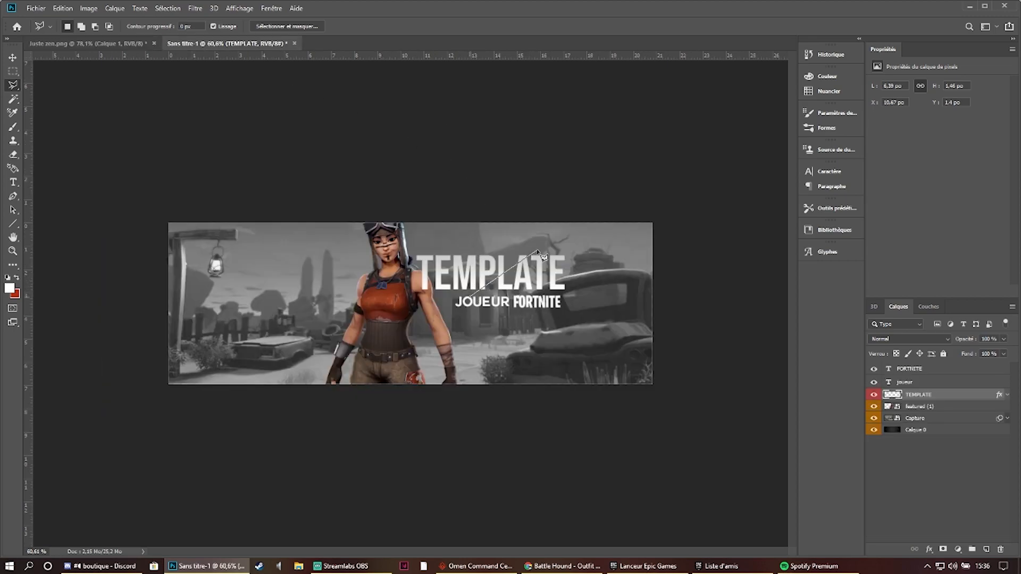
left_click(552, 225)
left_click(600, 323)
left_click(465, 322)
left_click(471, 299)
left_click_drag(545, 274, 542, 279)
key("ctrl+d")
key("ctrl+z")
key("ctrl+z")
key("ctrl+z")
- Compare with the cut title in Juste zen.png and lasso the lower-right part of TEMPLATE along a diagonal from M to E
left_click(85, 43)
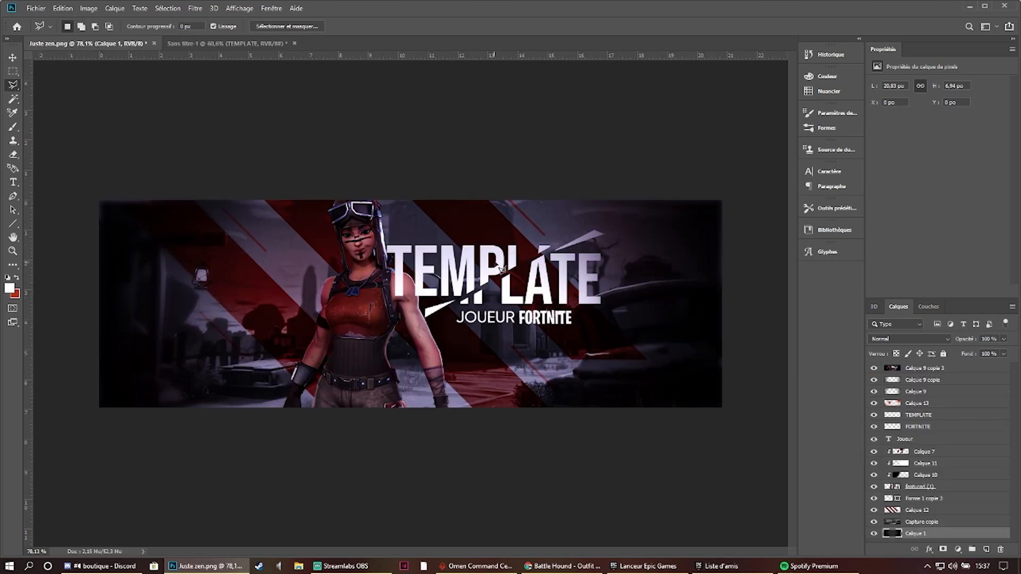
left_click(269, 43)
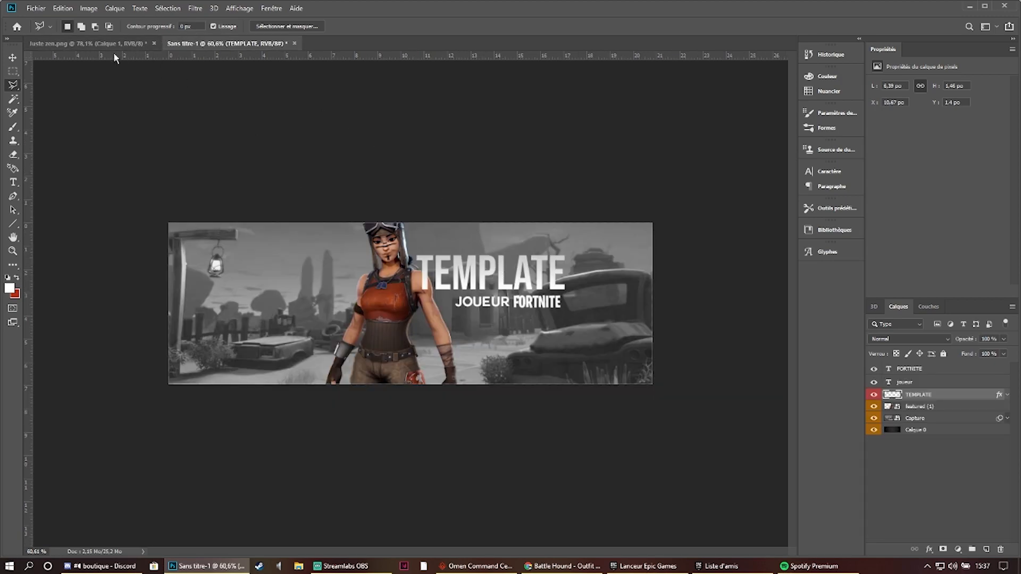
left_click(101, 43)
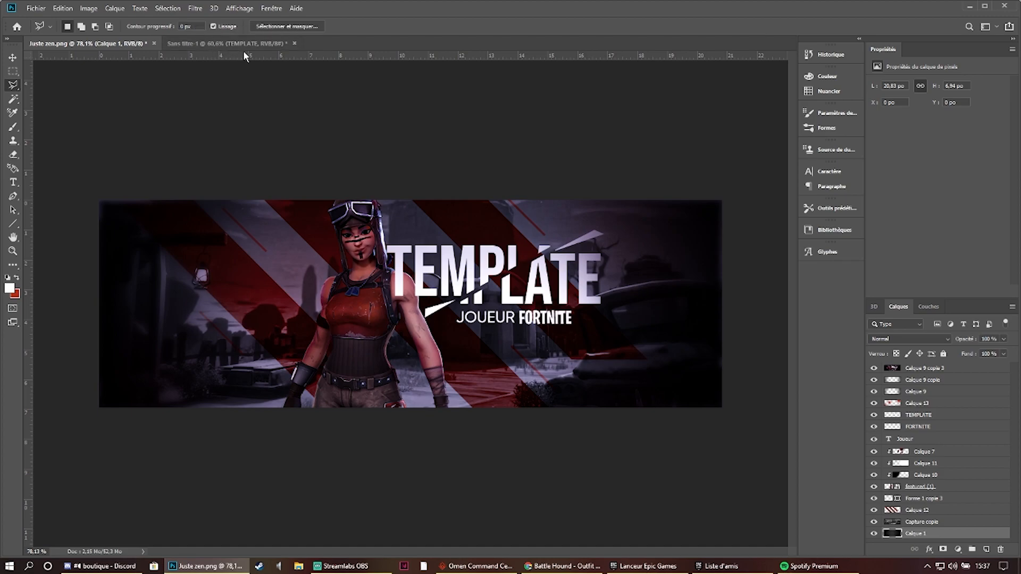
left_click(268, 44)
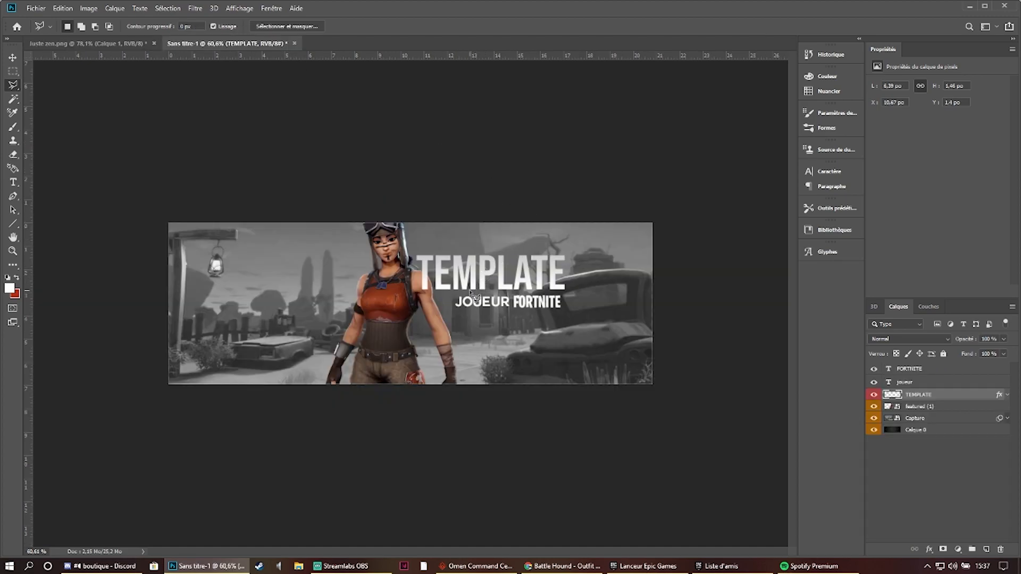
left_click(551, 242)
left_click(617, 242)
left_click(617, 336)
left_click(493, 337)
left_click(467, 293)
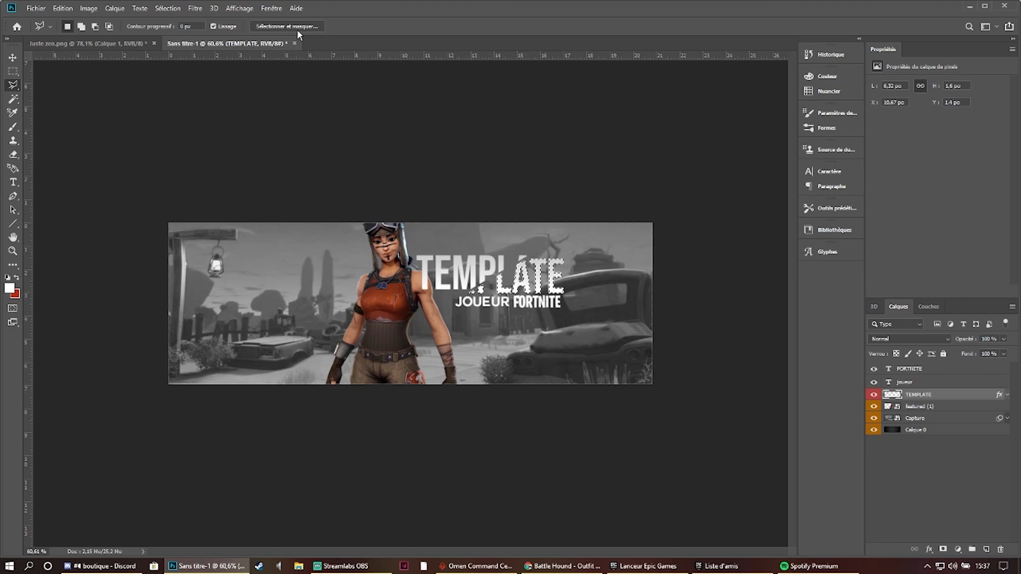
- Shift the selected lower-right part of the TEMPLATE title slightly down and left to open a diagonal slice
left_click_drag(538, 276, 541, 280)
key("ctrl+d")
left_click(13, 70)
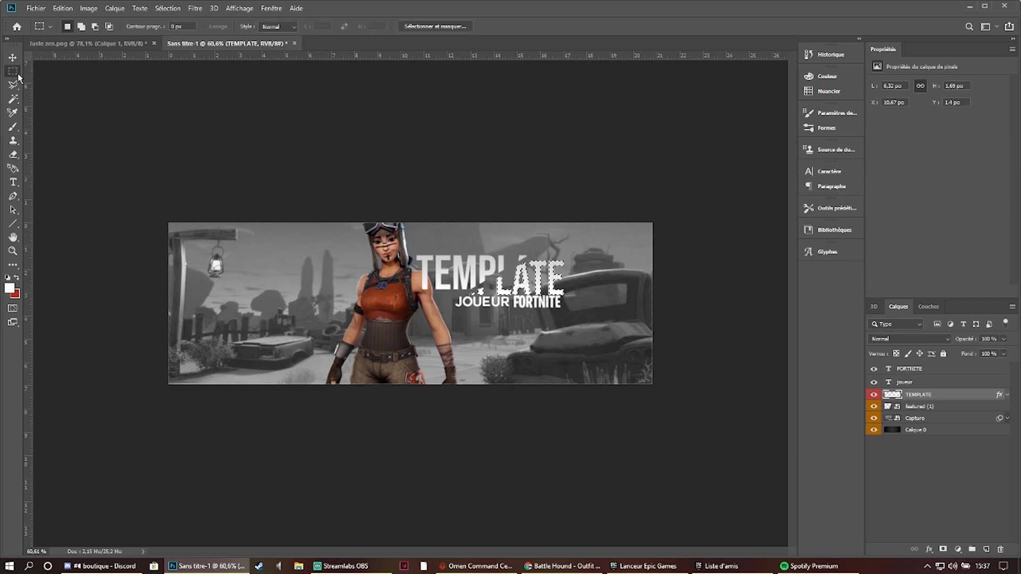
scroll(464, 292, "up", 3)
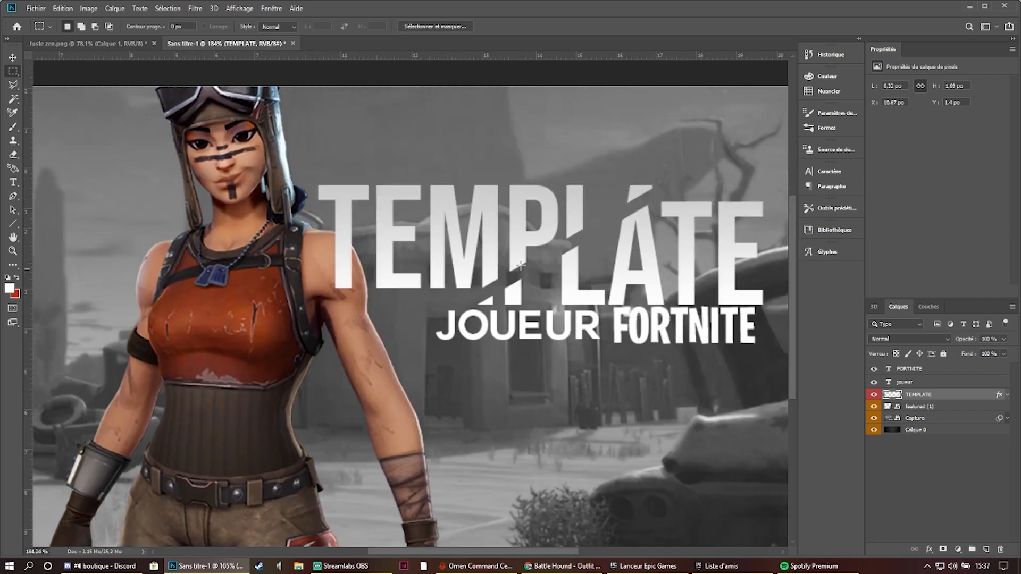
key("ctrl+t")
left_click_drag(638, 281, 637, 283)
right_click(638, 278)
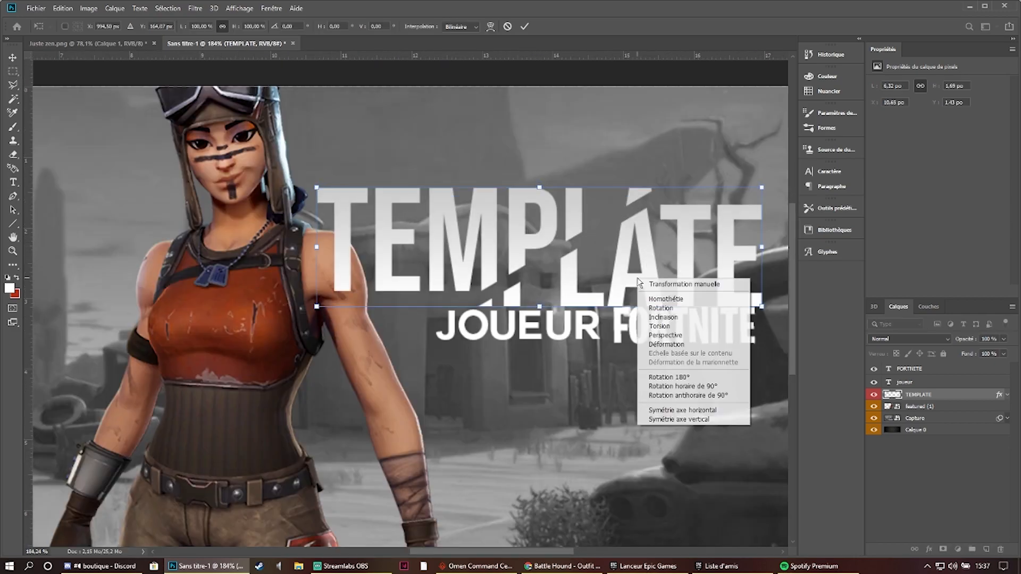
left_click(571, 17)
key("ctrl+z")
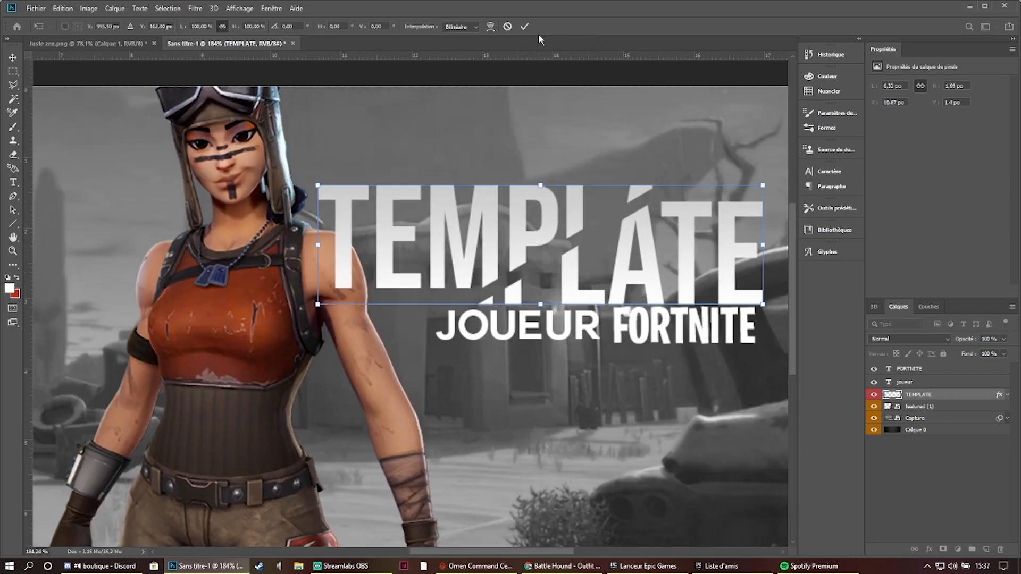
left_click(525, 27)
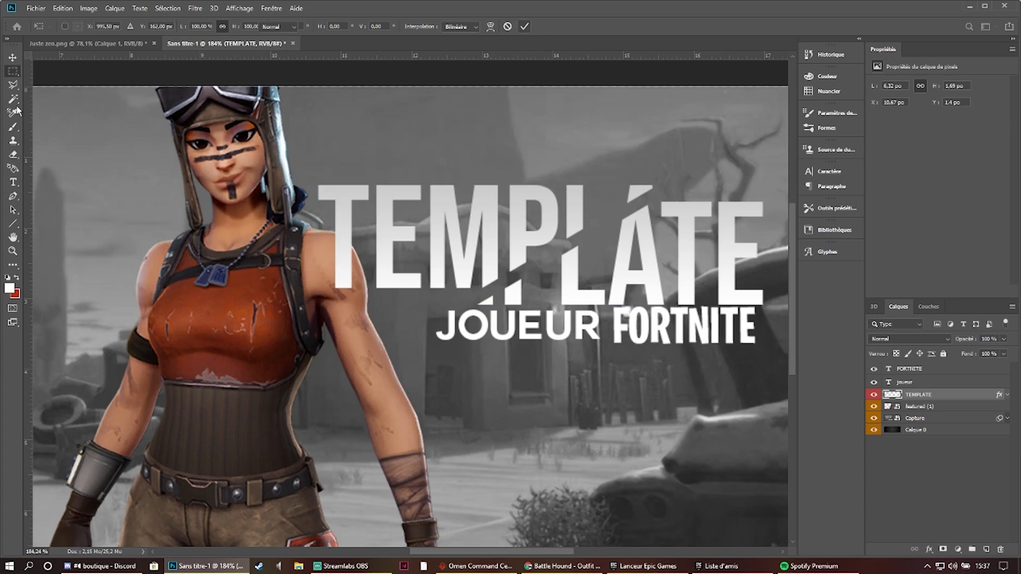
- Lasso the lower-right part of TEMPLATE along the diagonal slice, shift it slightly left and deselect
key("l")
left_click(674, 187)
left_click(450, 309)
left_click(603, 387)
left_click(701, 372)
left_click(770, 346)
left_click(780, 298)
left_click(779, 248)
left_click(752, 163)
left_click(729, 167)
left_click(673, 188)
left_click_drag(663, 220, 668, 220)
key("m")
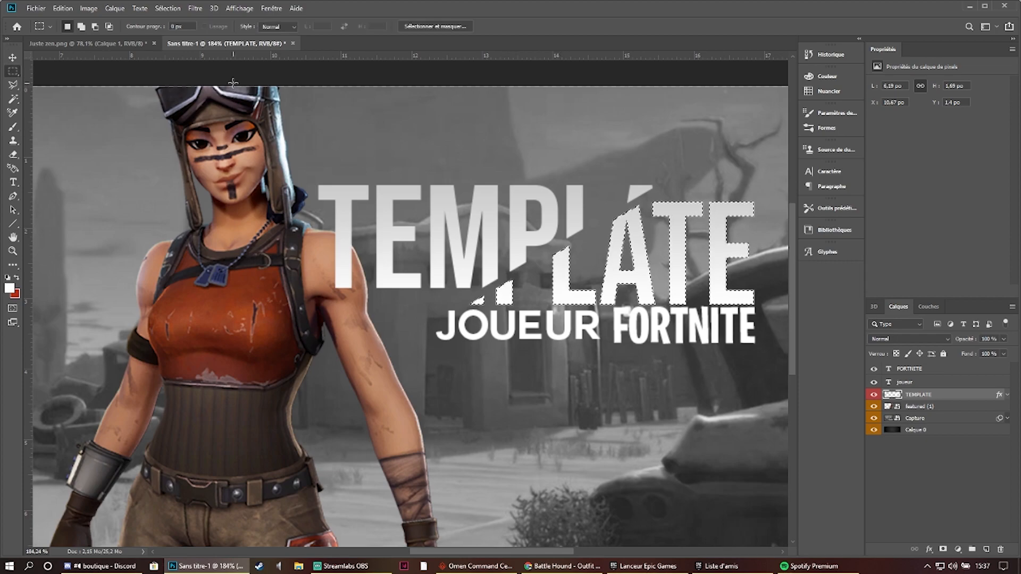
key("ctrl+d")
key("ctrl+0")
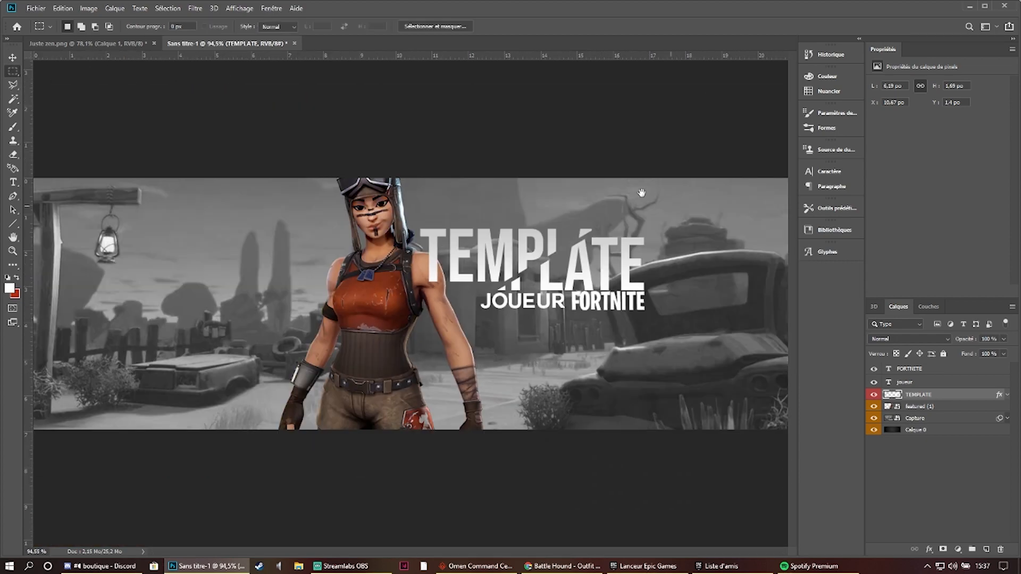
- Following Juste zen.png, lasso a thin wedge extending the slice above the title's TE, brush it white on the TEMPLATE layer and deselect
left_click(12, 85)
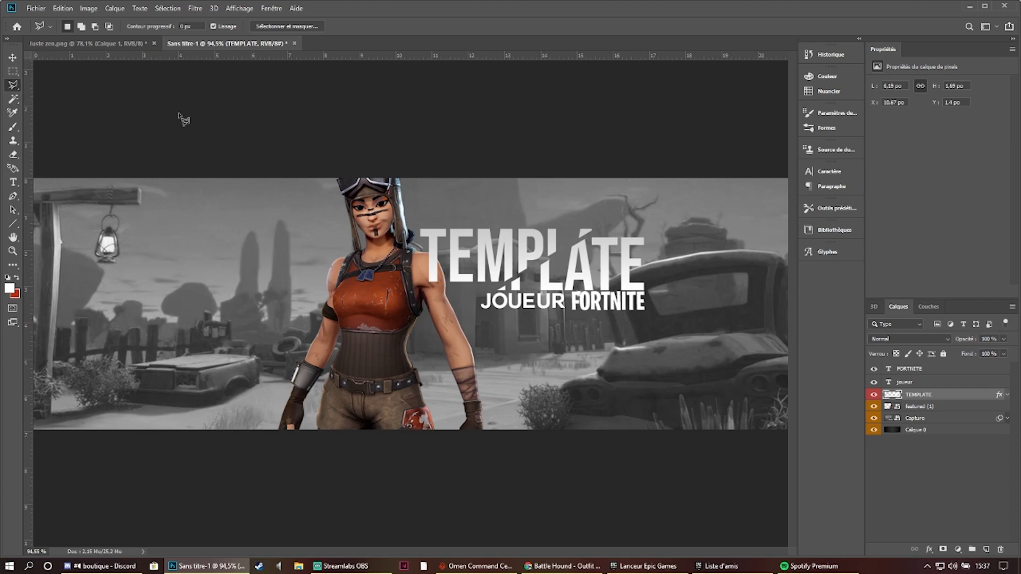
left_click(86, 43)
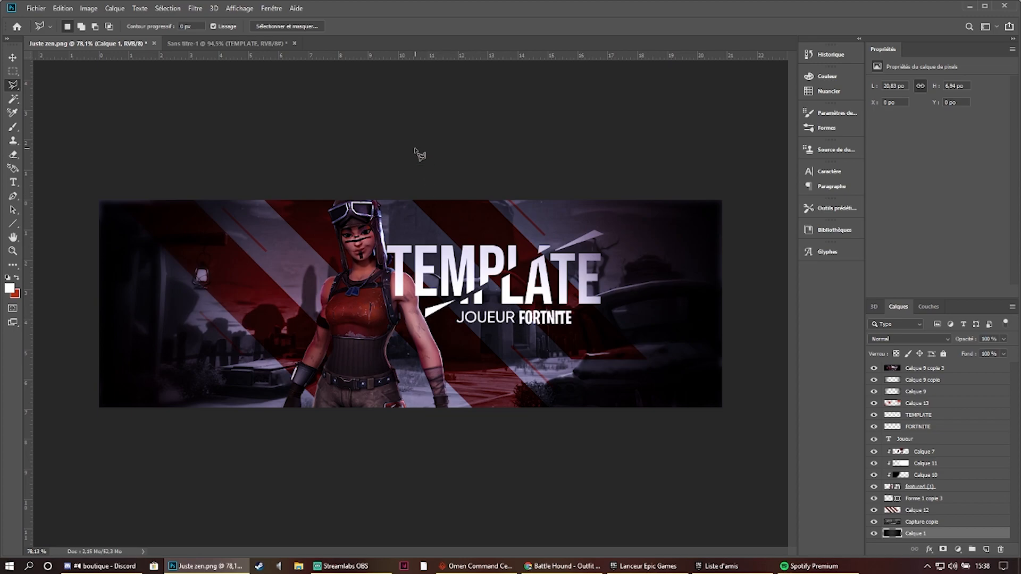
left_click(226, 43)
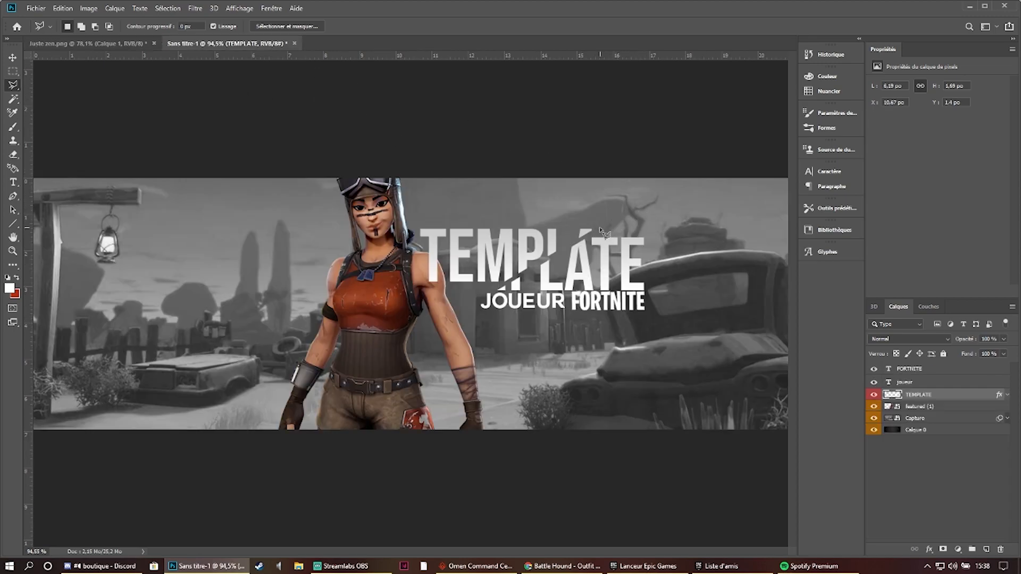
scroll(599, 237, "up", 2)
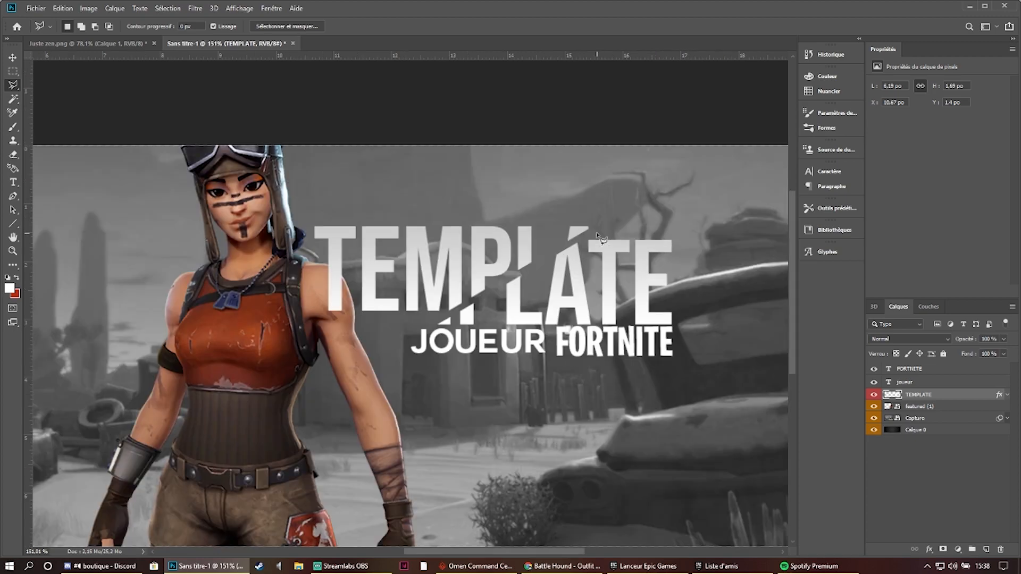
left_click(592, 236)
left_click(691, 185)
right_click(12, 86)
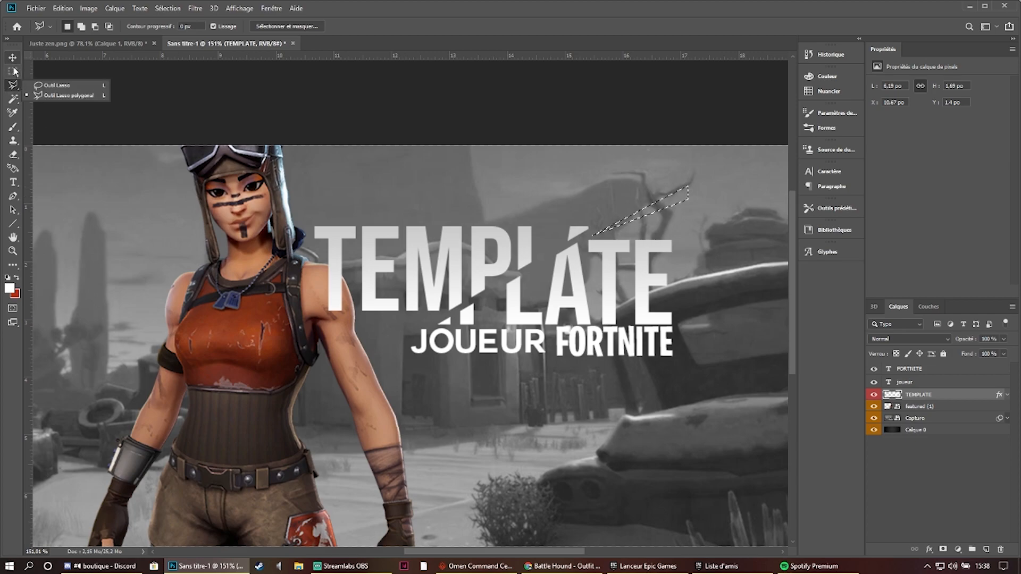
left_click(14, 91)
left_click(13, 127)
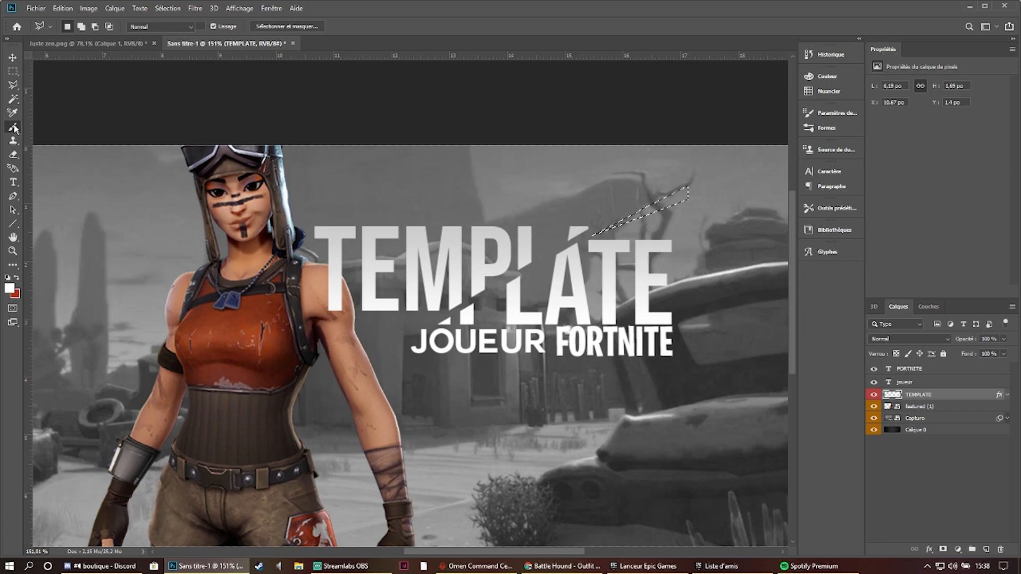
left_click_drag(649, 217, 524, 280)
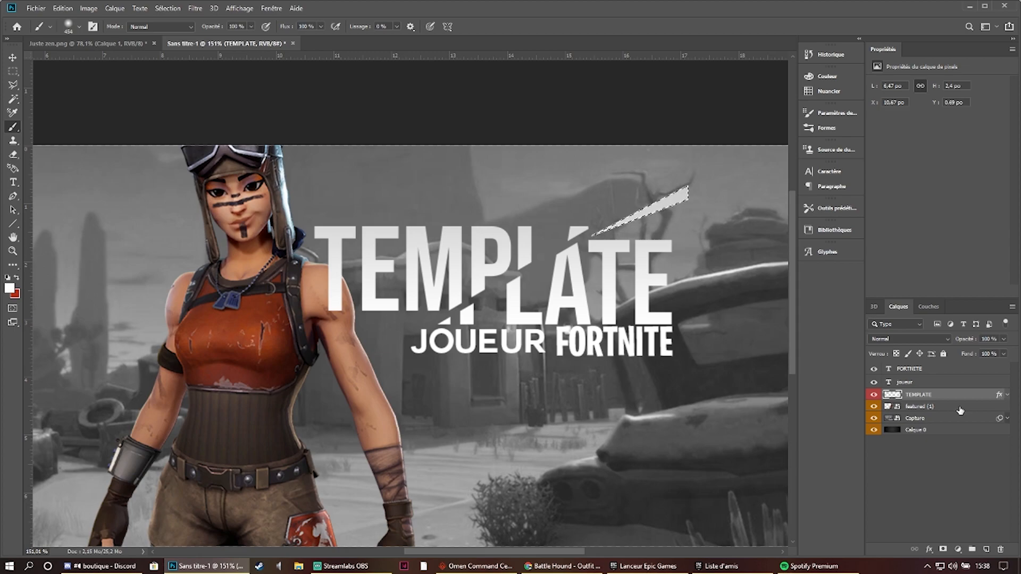
left_click(13, 71)
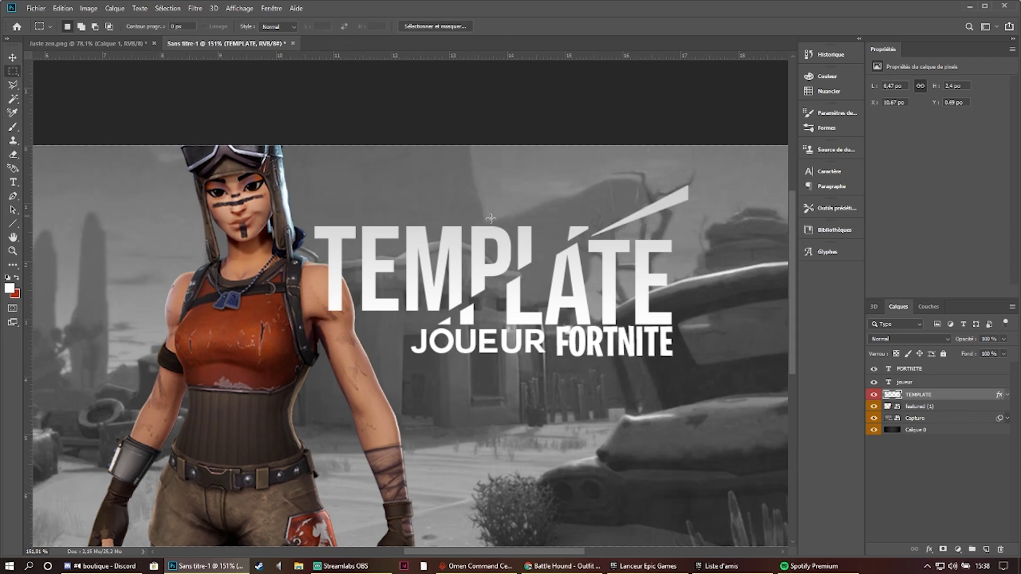
- Lasso a matching thin wedge at the lower-left end of the title's slice, brush it white and deselect
scroll(474, 213, "down", 4)
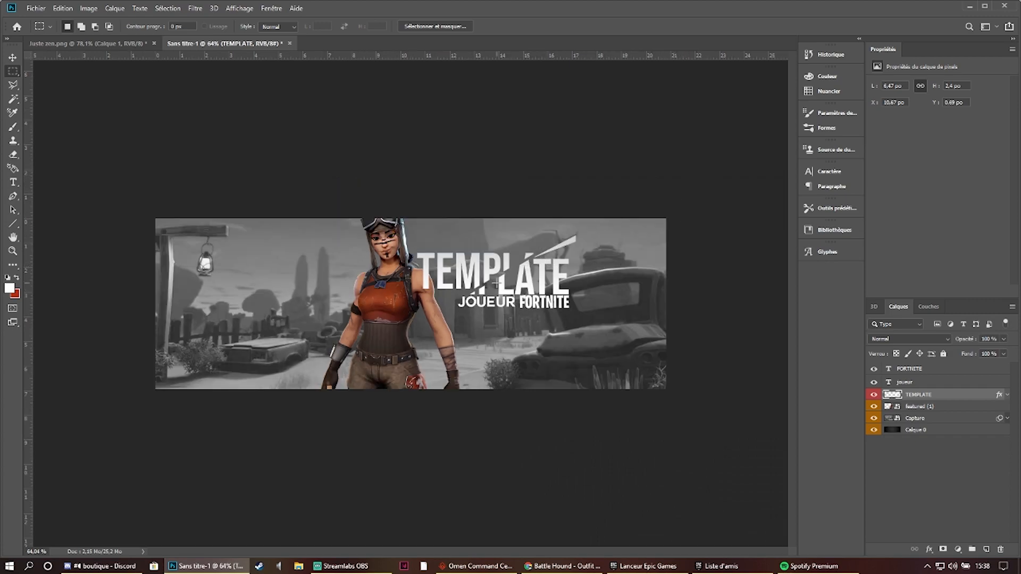
scroll(451, 293, "up", 4)
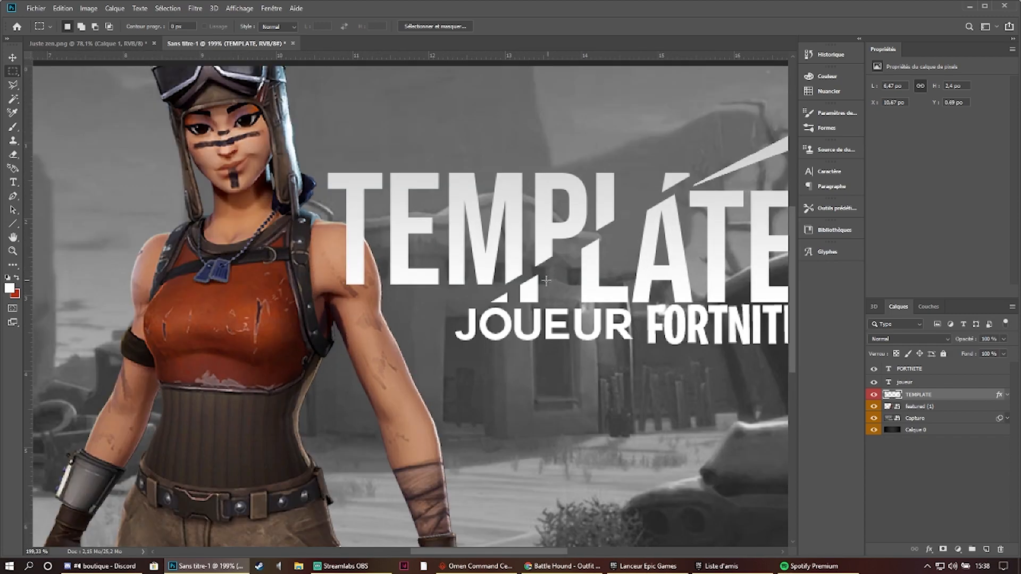
left_click(13, 85)
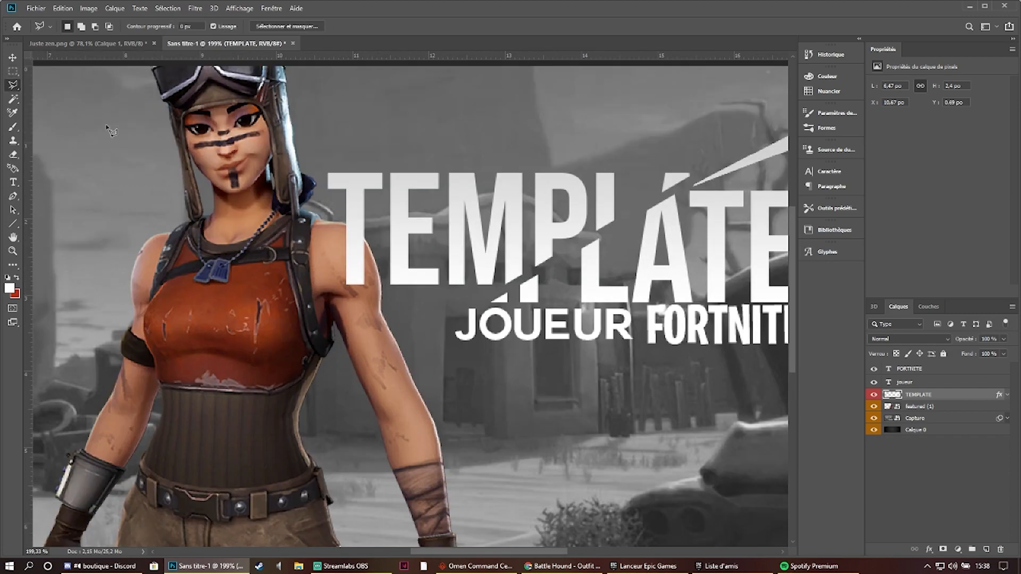
left_click(496, 292)
left_click(419, 313)
left_click(495, 292)
left_click(13, 126)
left_click_drag(329, 220, 308, 322)
scroll(617, 211, "down", 5)
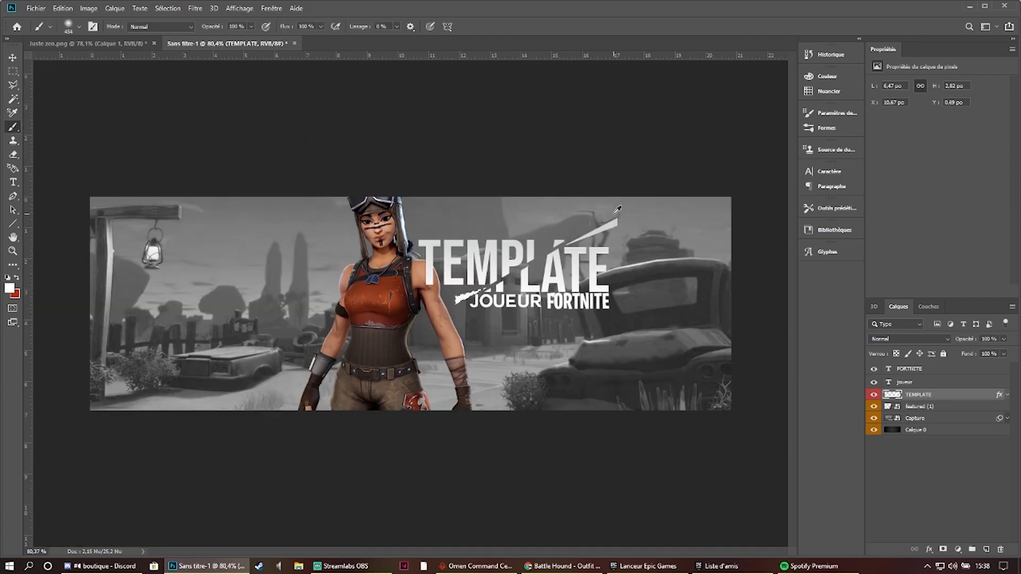
left_click(13, 71)
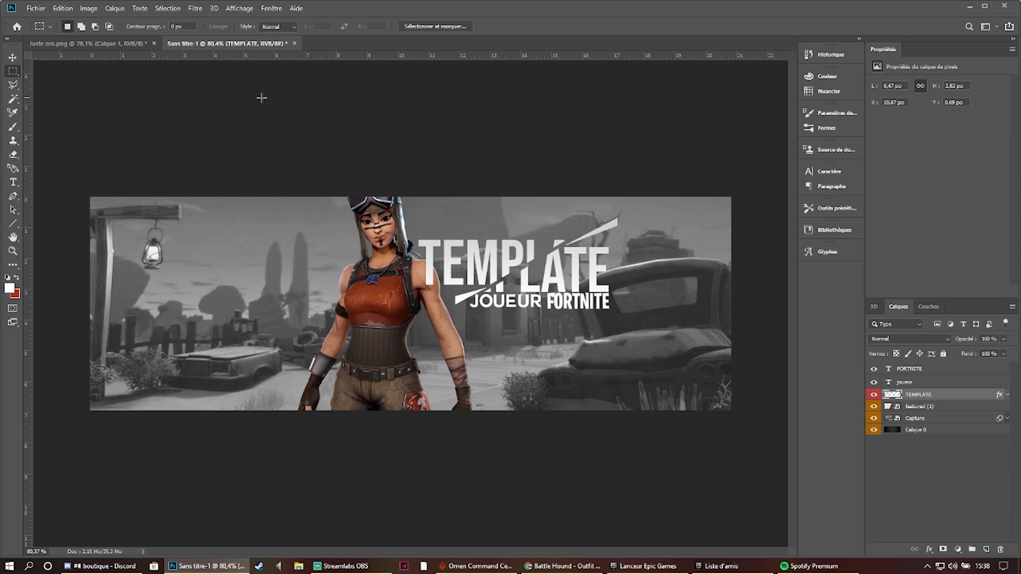
- Scale down the JOUEUR and FORTNITE texts together and position them just below the sliced title
left_click(946, 382)
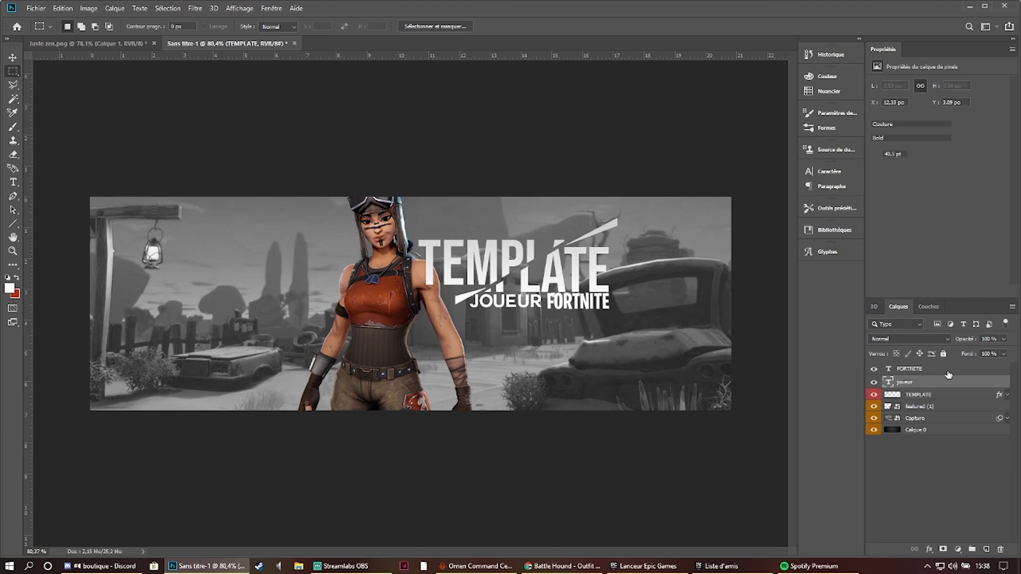
left_click(943, 369, "shift")
key("ctrl+t")
mouse_move(574, 300)
left_mouse_down()
mouse_move(594, 299)
mouse_move(580, 315)
left_mouse_up()
key("Return")
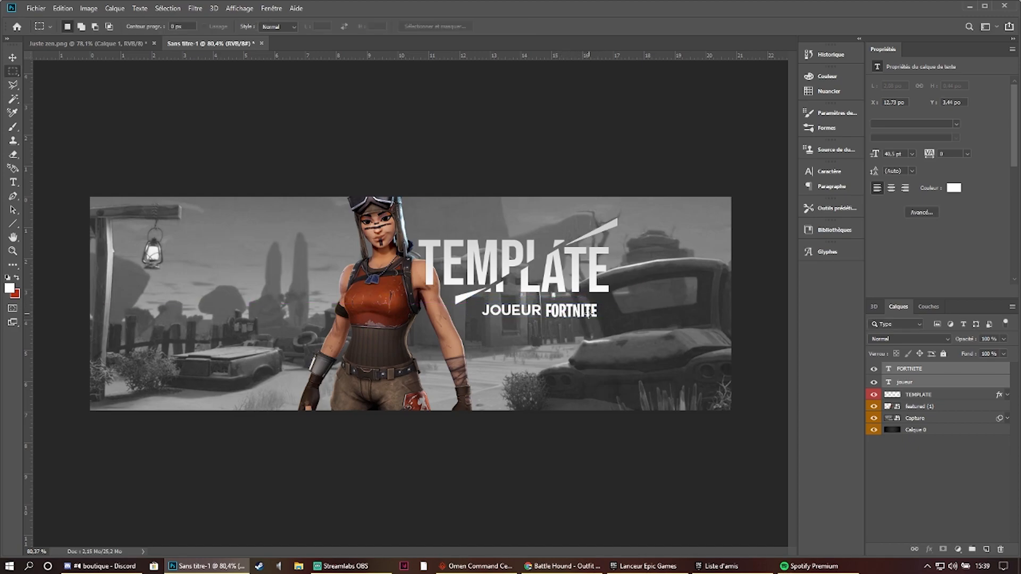
key("ctrl+t")
key("Up")
key("Up")
key("Up")
key("Up")
key("Up")
key("Up")
key("Up")
key("Up")
key("Up")
key("Up")
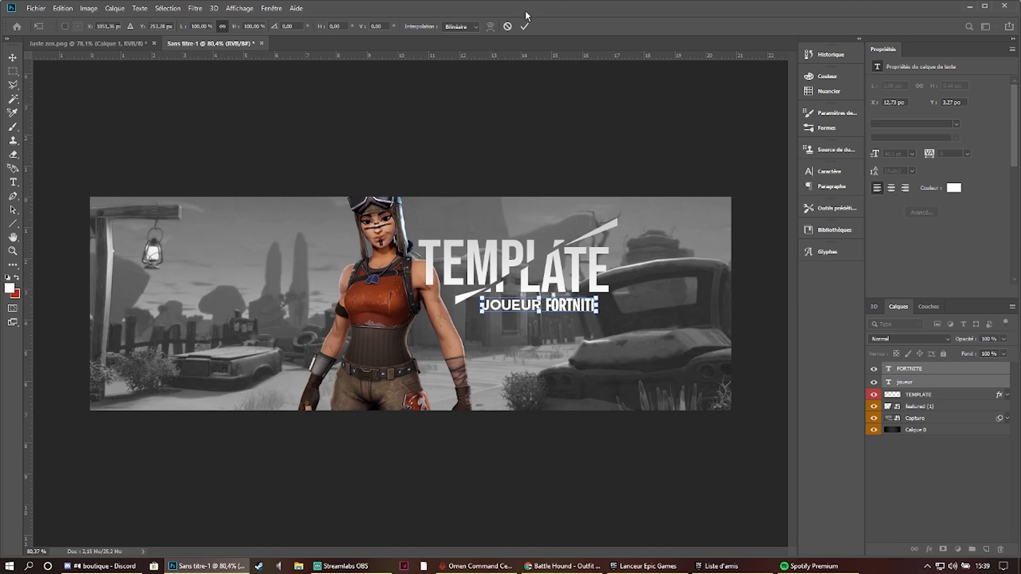
left_click(525, 26)
- Enlarge the TEMPLATE, joueur and FORTNITE layers together to about 111 %, then deselect the layers
scroll(632, 202, "up", 1)
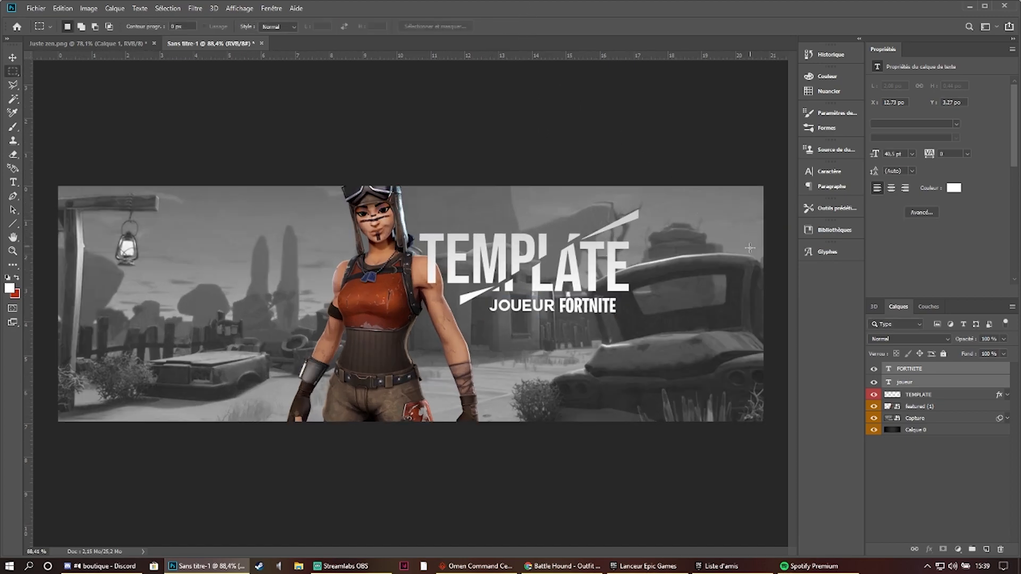
left_click(945, 399, "shift")
left_click(943, 368)
left_click(944, 395, "shift")
key("ctrl+t")
left_click_drag(638, 314, 661, 323)
left_click_drag(601, 297, 599, 295)
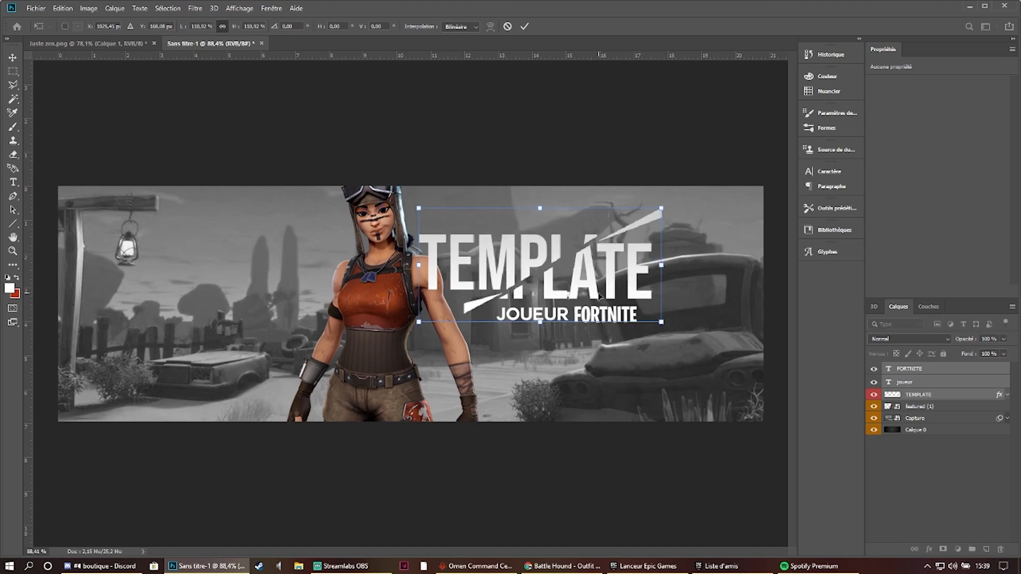
left_click(525, 27)
key("m")
key("ctrl+minus")
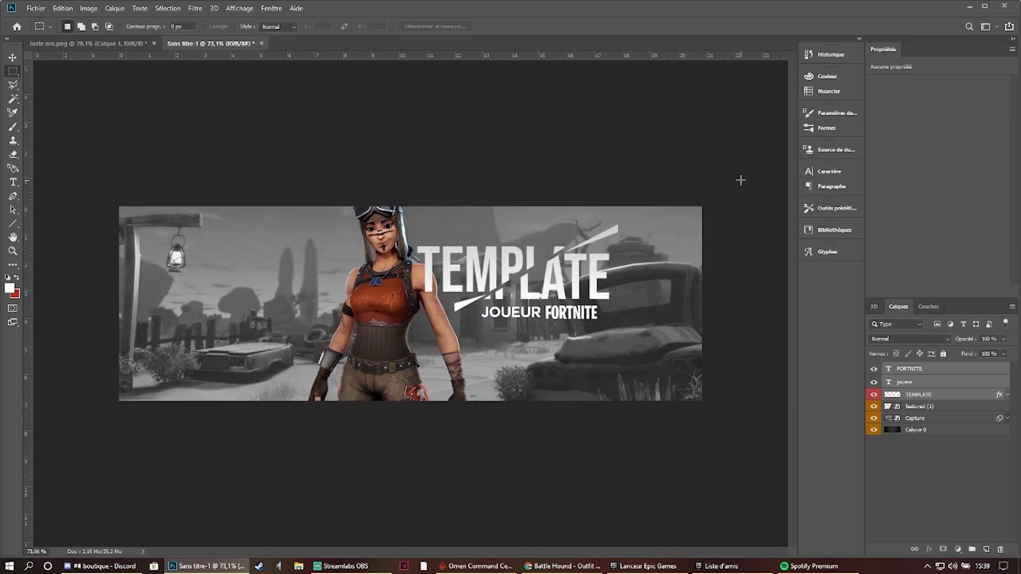
scroll(738, 253, "down", 2)
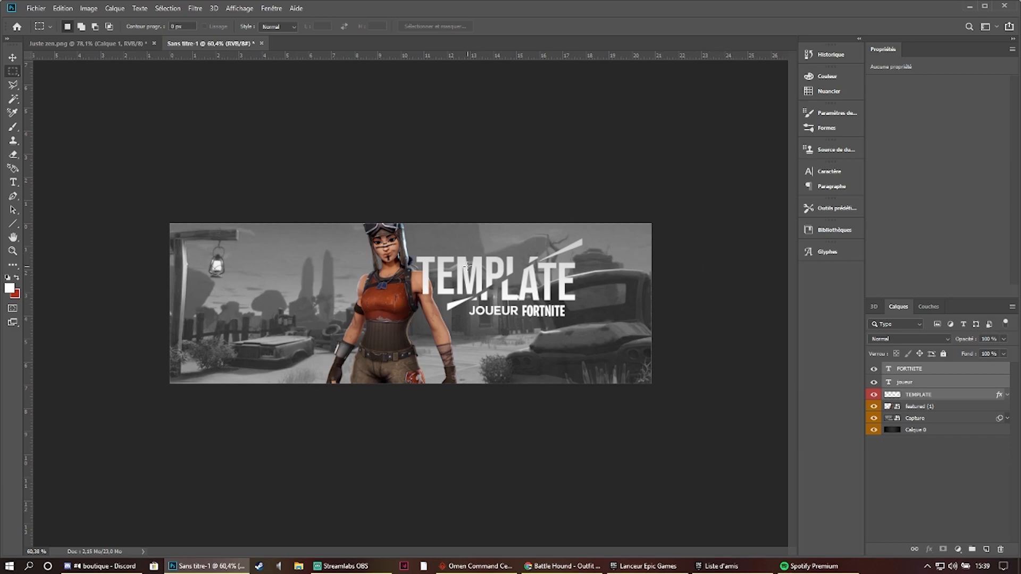
left_click(942, 467)
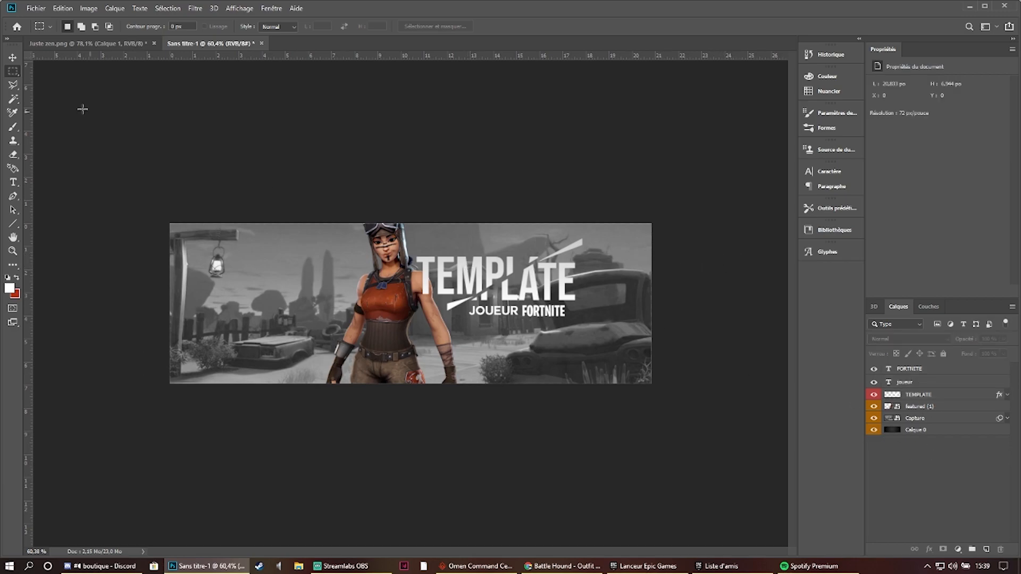
- Activate the Polygonal Lasso and create a new empty layer directly above the Capture layer
left_click(13, 85)
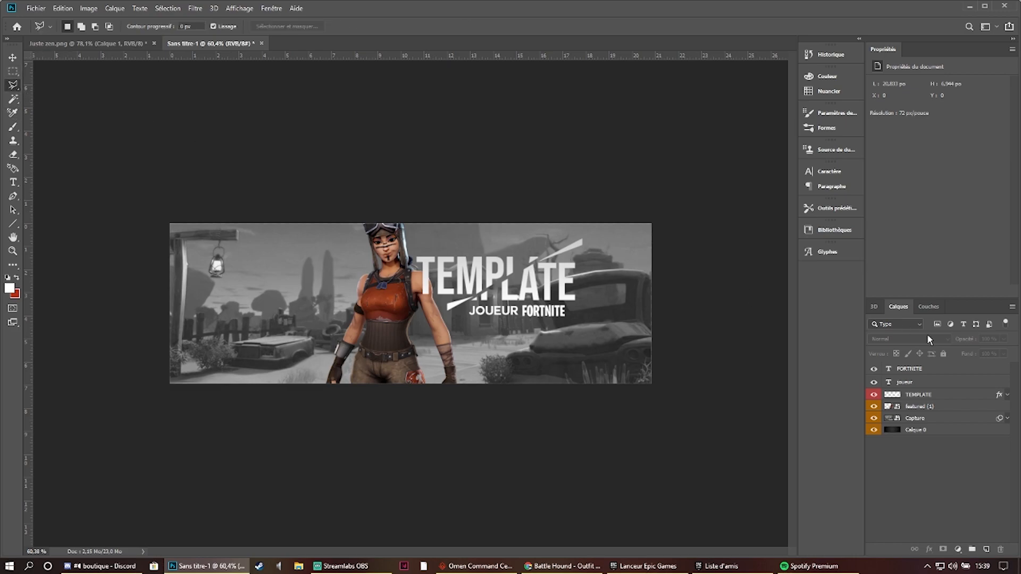
left_click(944, 419)
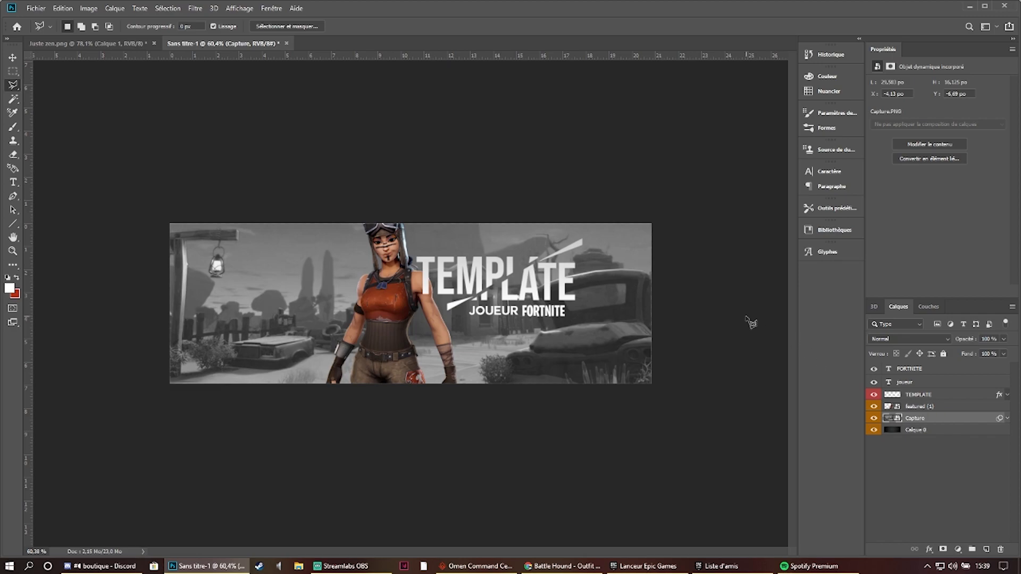
scroll(429, 268, "up", 4)
scroll(429, 268, "up", 6)
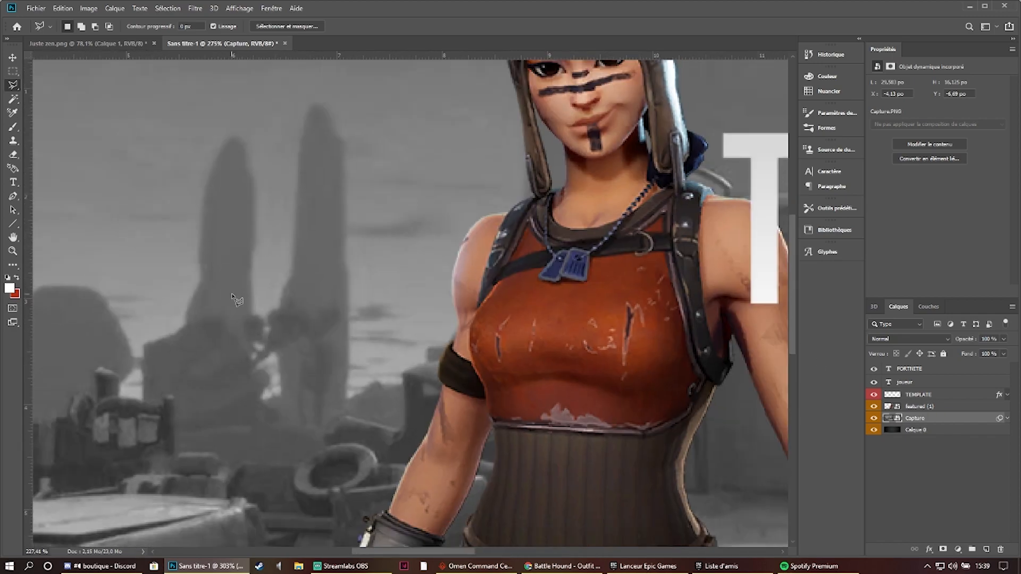
scroll(234, 302, "down", 3)
left_click_drag(188, 310, 344, 307)
scroll(345, 308, "down", 4)
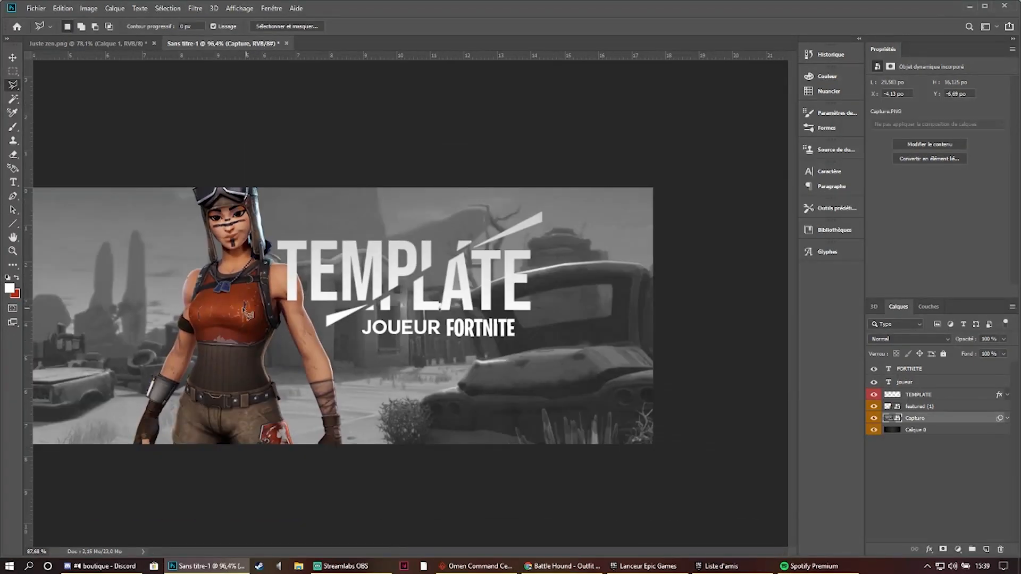
scroll(245, 275, "up", 3)
mouse_move(212, 274)
left_mouse_down()
mouse_move(323, 273)
mouse_move(206, 272)
left_mouse_up()
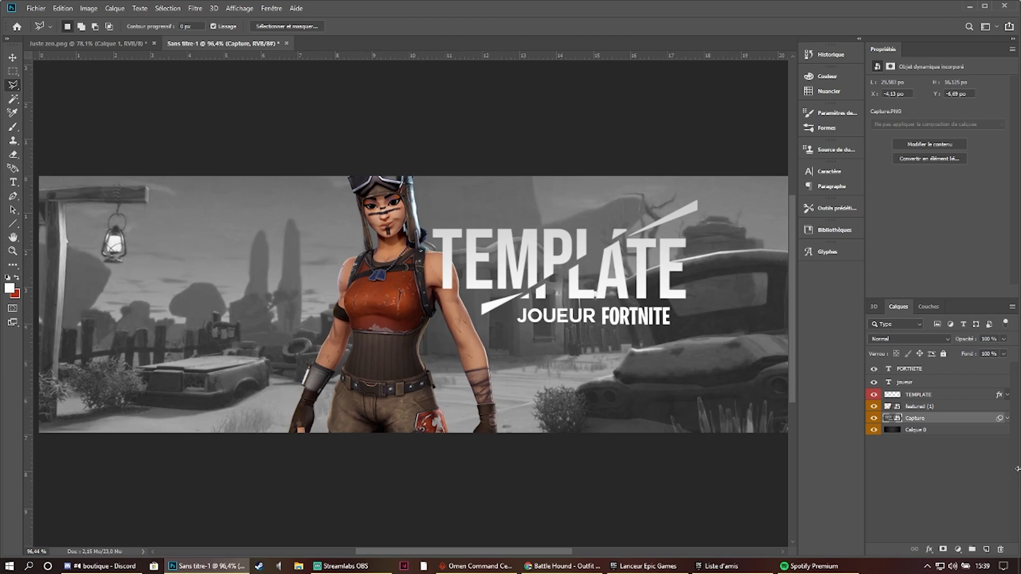
left_click(942, 432)
left_click(946, 422)
left_click(988, 550)
- Lasso a diagonal band from above the character's head to below FORTNITE and brush it red (#b22d18) on the new layer
scroll(437, 196, "down", 3)
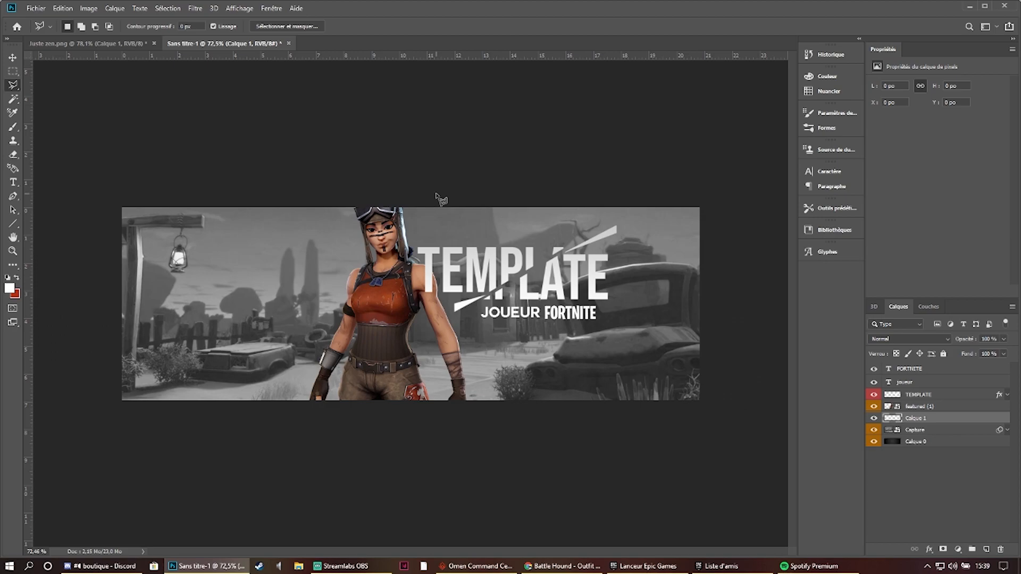
left_click(339, 201)
left_click(495, 356)
left_click(546, 355)
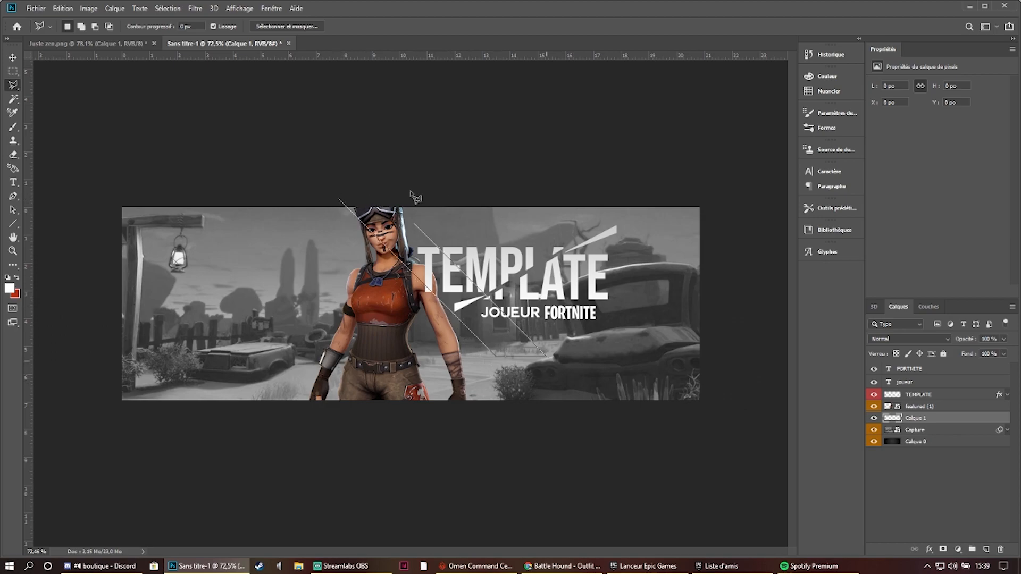
left_click(380, 190)
left_click(340, 202)
left_click(13, 127)
left_click(17, 277)
mouse_move(319, 176)
left_mouse_down()
mouse_move(541, 326)
mouse_move(258, 91)
mouse_move(643, 455)
left_mouse_up()
- Keep red #b22d18 as the foreground colour and clear the selection around the painted diagonal band
left_click(9, 288)
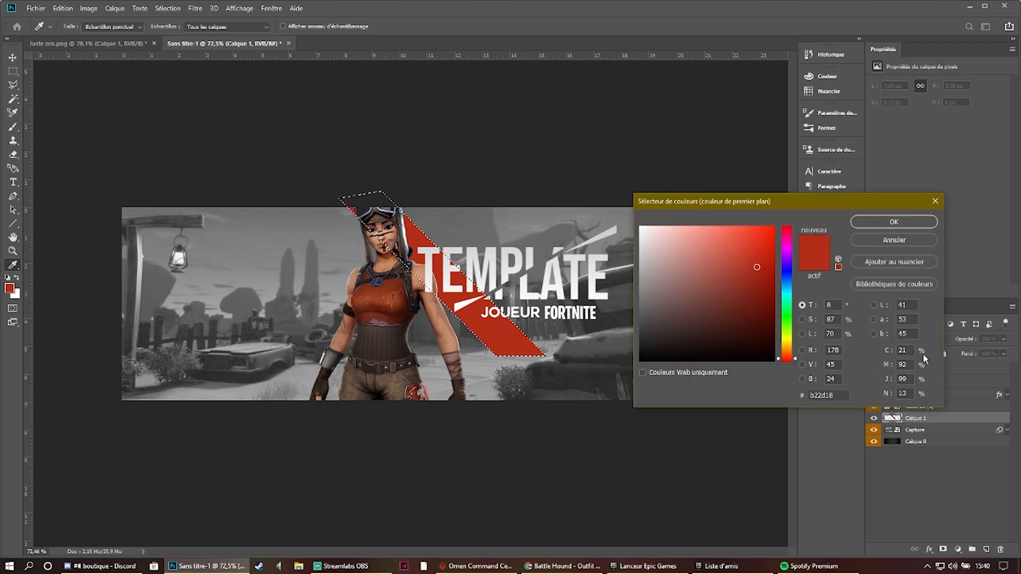
left_click(910, 364)
left_click(894, 222)
key("b")
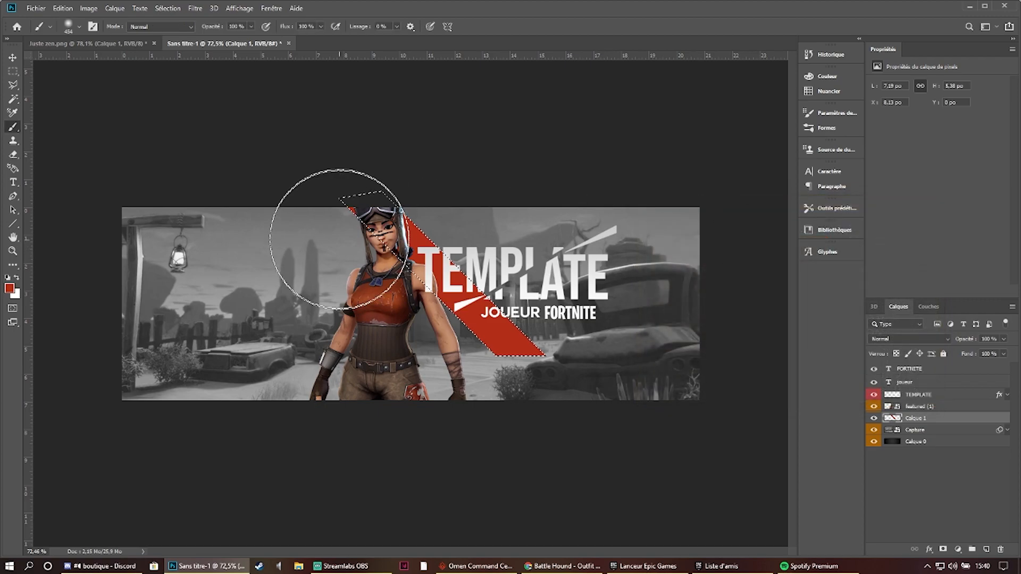
left_click(13, 71)
key("ctrl+d")
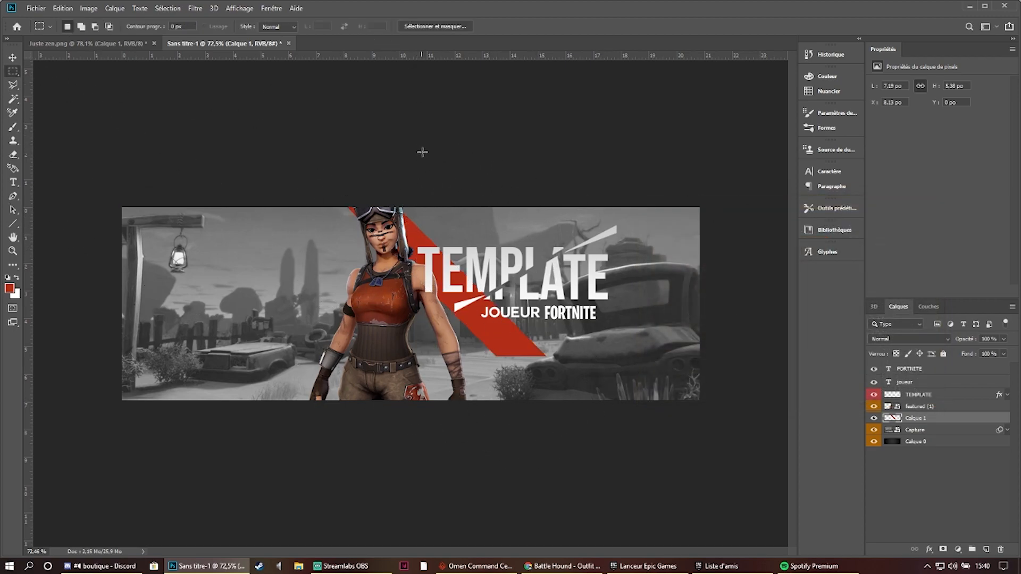
left_click(13, 85)
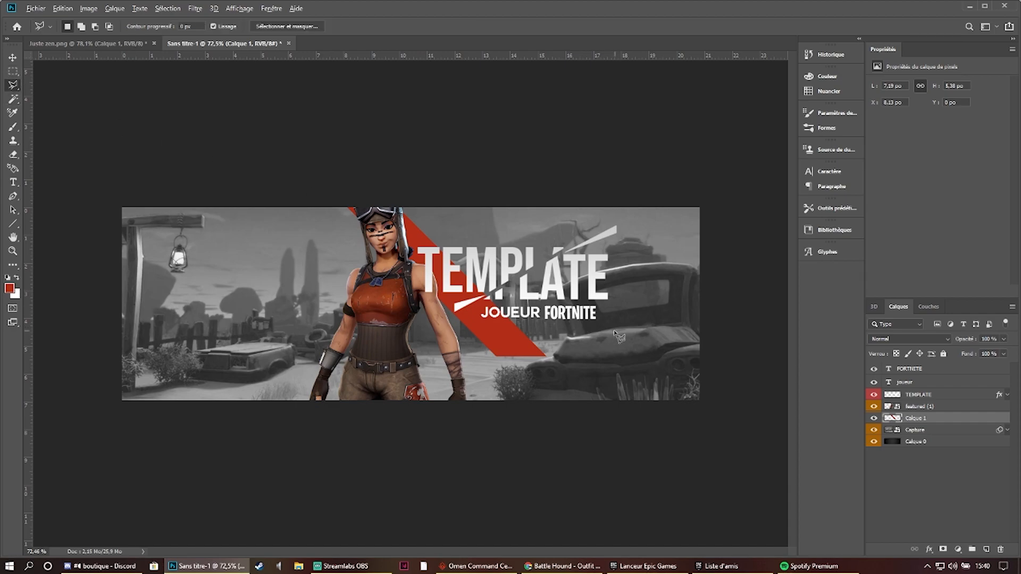
scroll(492, 292, "up", 2)
scroll(693, 369, "down", 1)
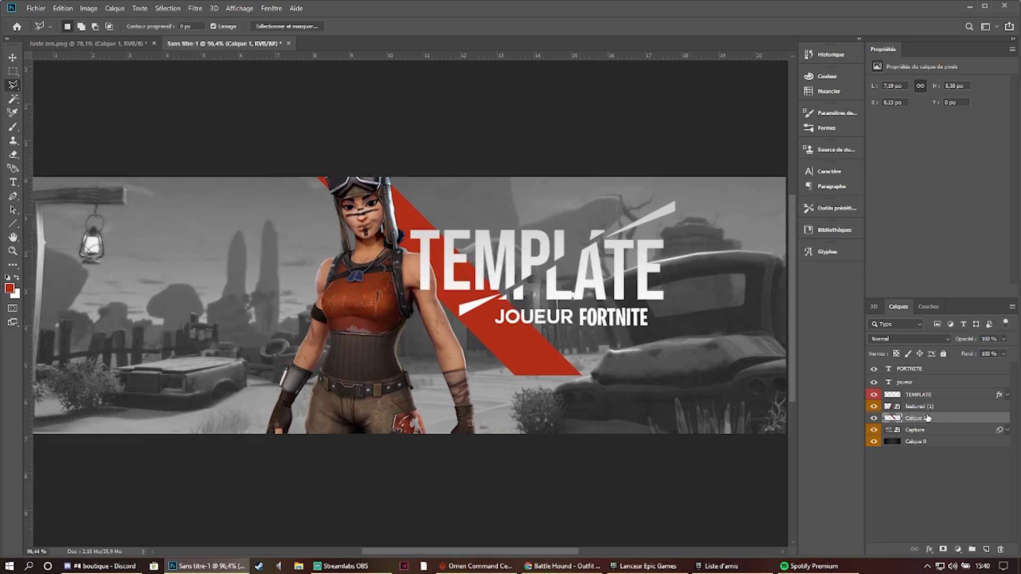
left_click(927, 341)
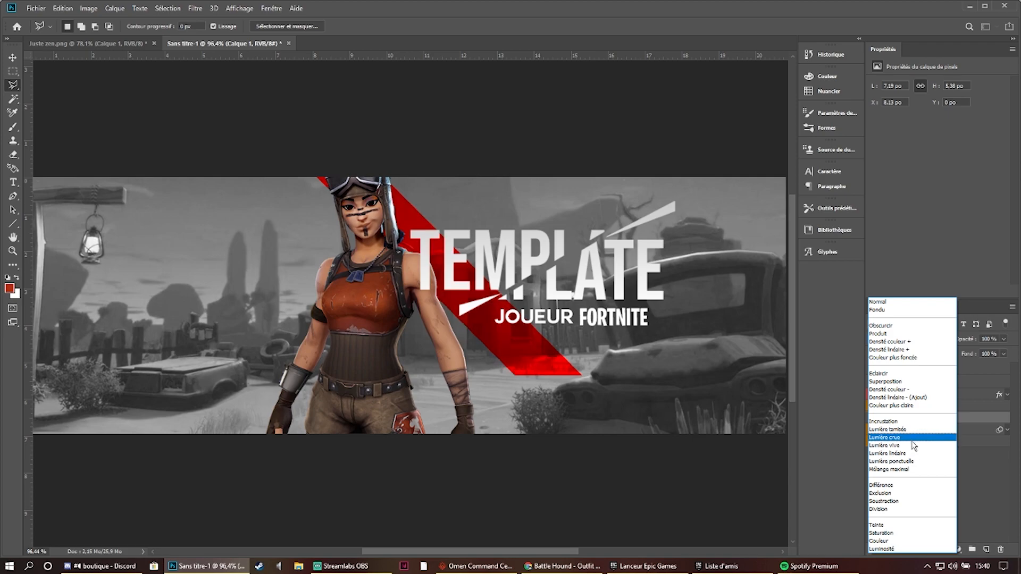
key("Escape")
- Check the blend mode of layer Calque 12 in Juste zen.png with Calque 9 copie 3 hidden, and set the banner's Calque 1 to Incrustation
left_click(85, 43)
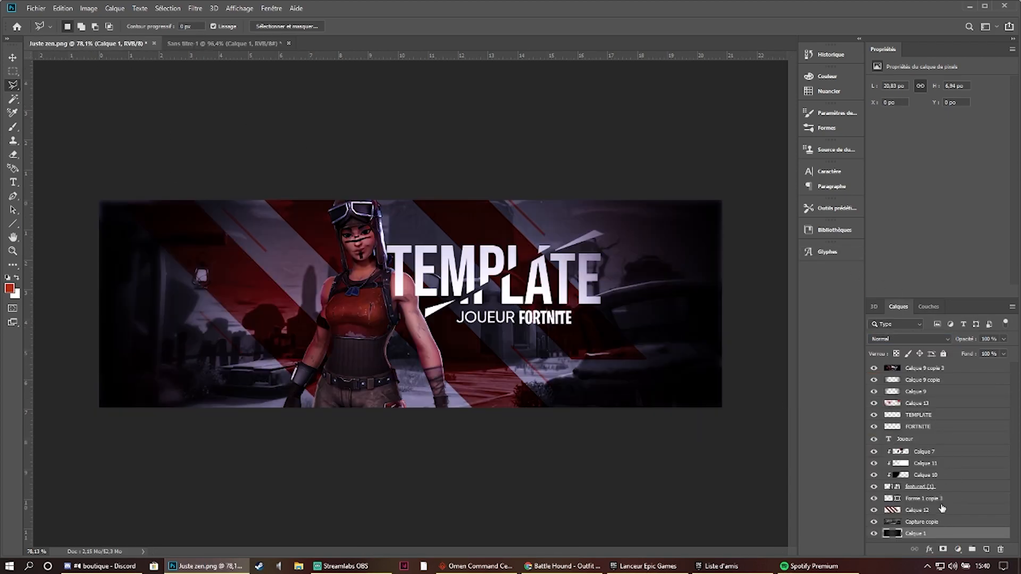
left_click(936, 510)
left_click(223, 45)
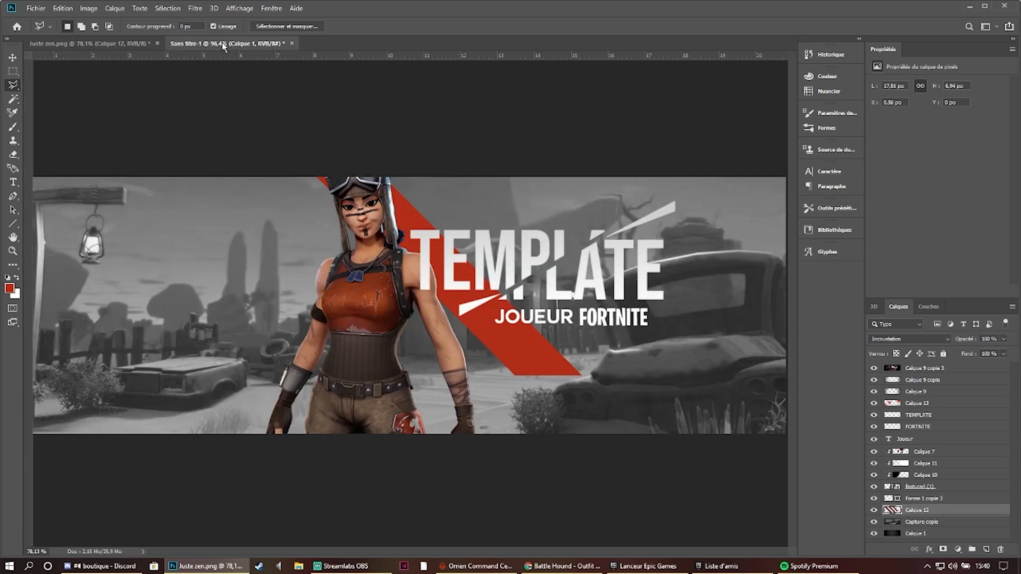
left_click(64, 43)
left_click(874, 369)
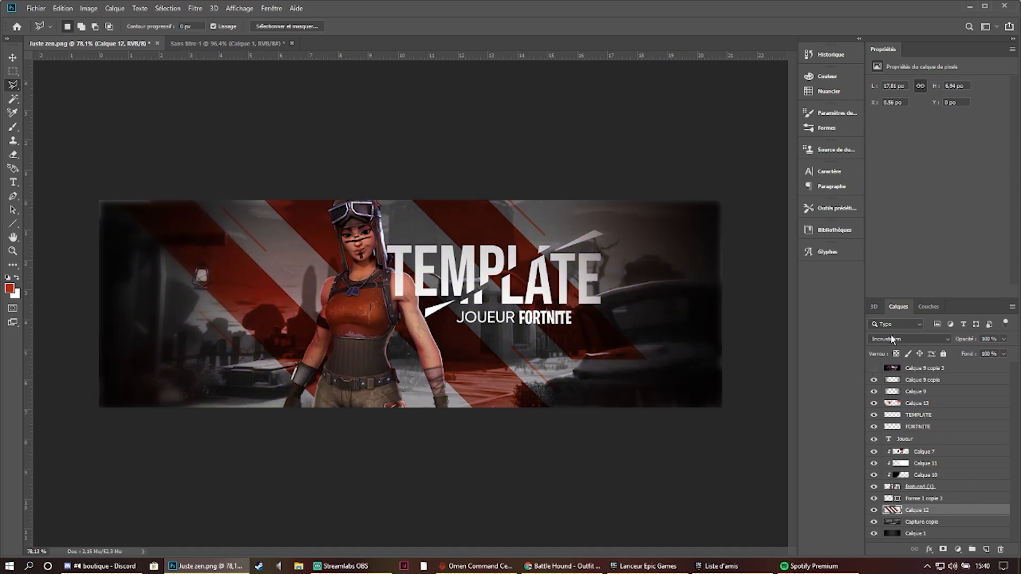
left_click(215, 44)
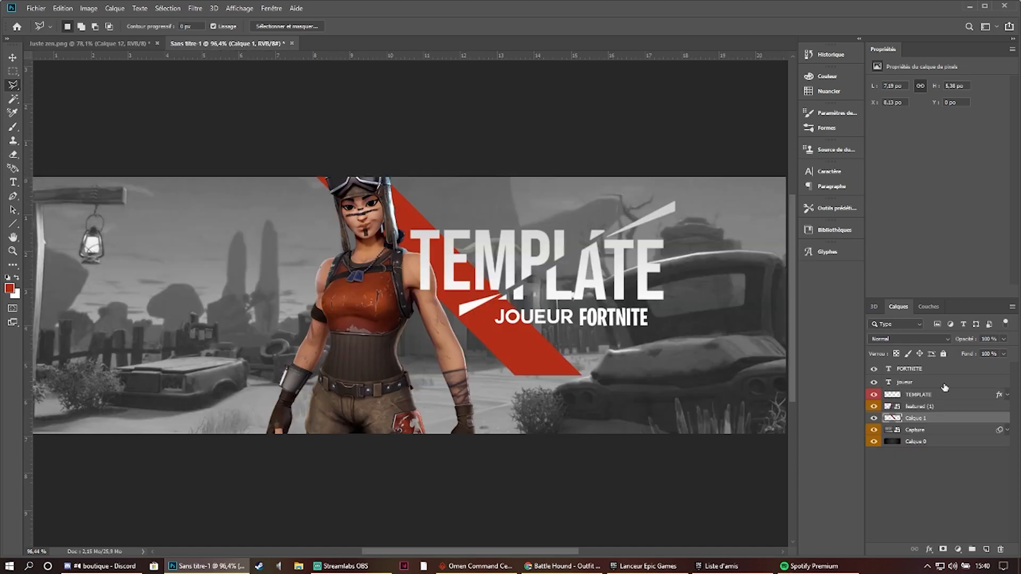
left_click(925, 337)
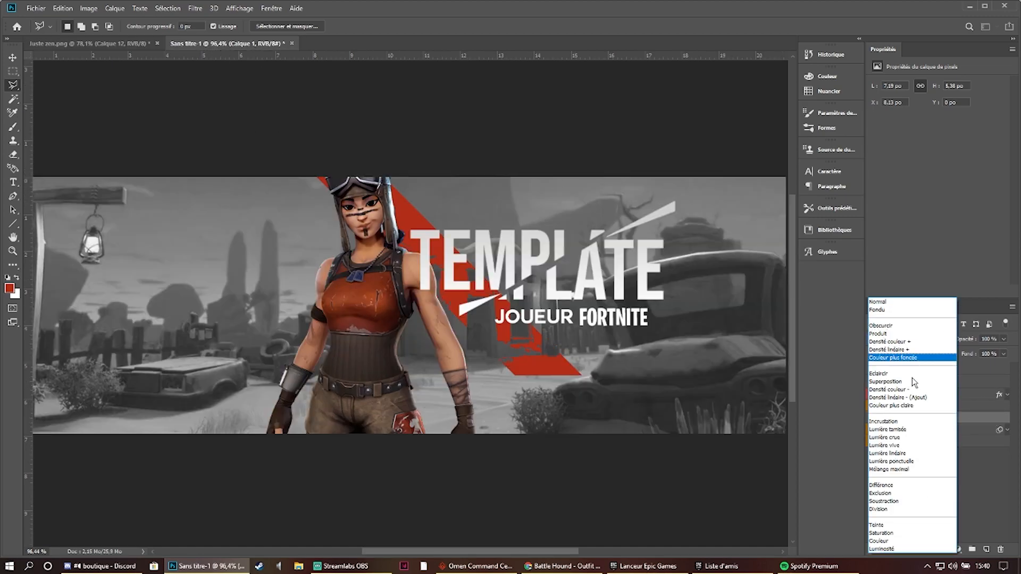
left_click(897, 422)
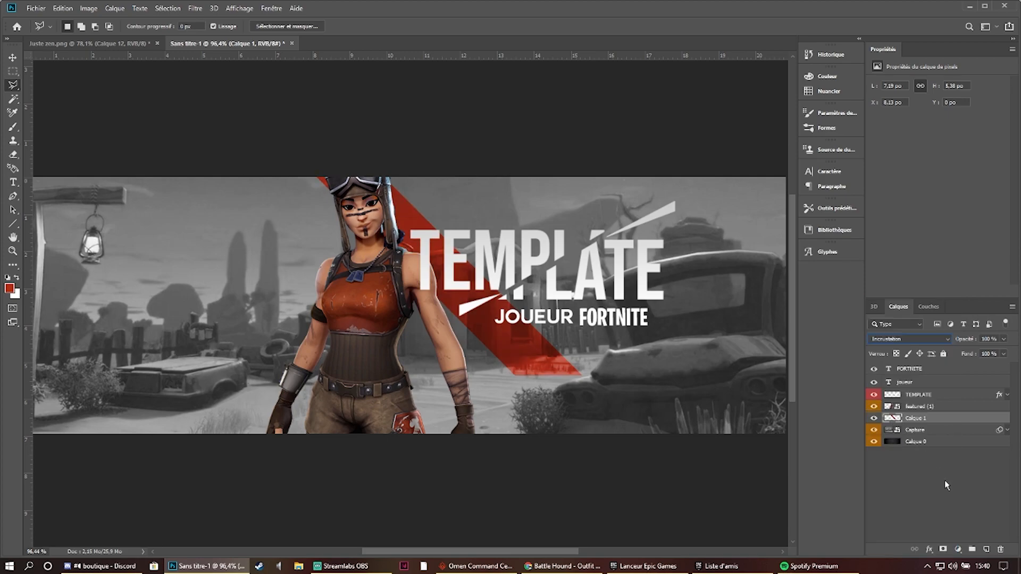
- Open the Capture layer in the Camera Raw filter and set exposure -1.35, contrast +26, highlights -15, shadows +23 and whites +33
left_click(952, 431)
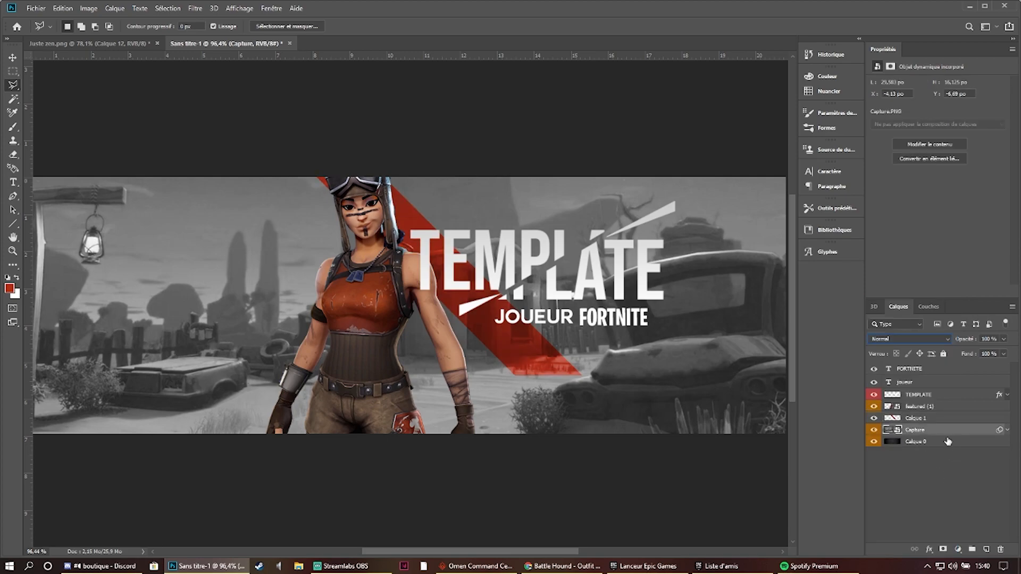
key("ctrl+u")
left_click(621, 152)
left_click(196, 7)
left_click(178, 9)
left_click(196, 9)
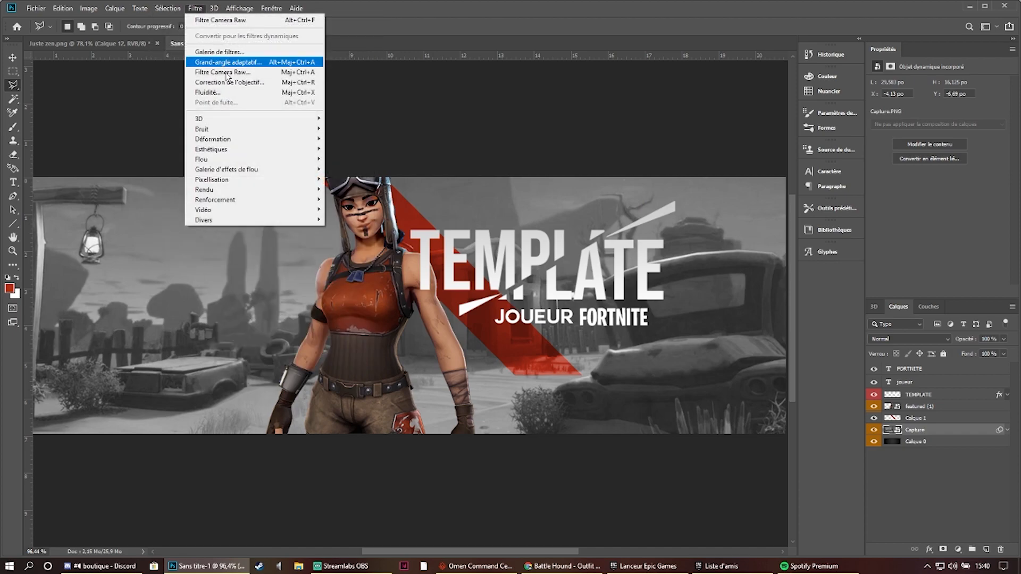
left_click(235, 72)
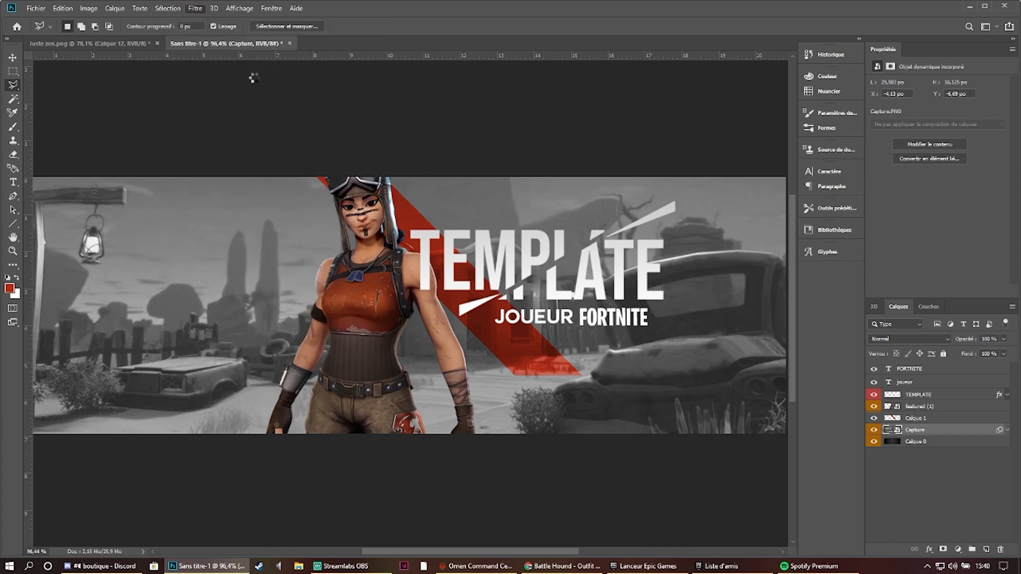
left_click(827, 255)
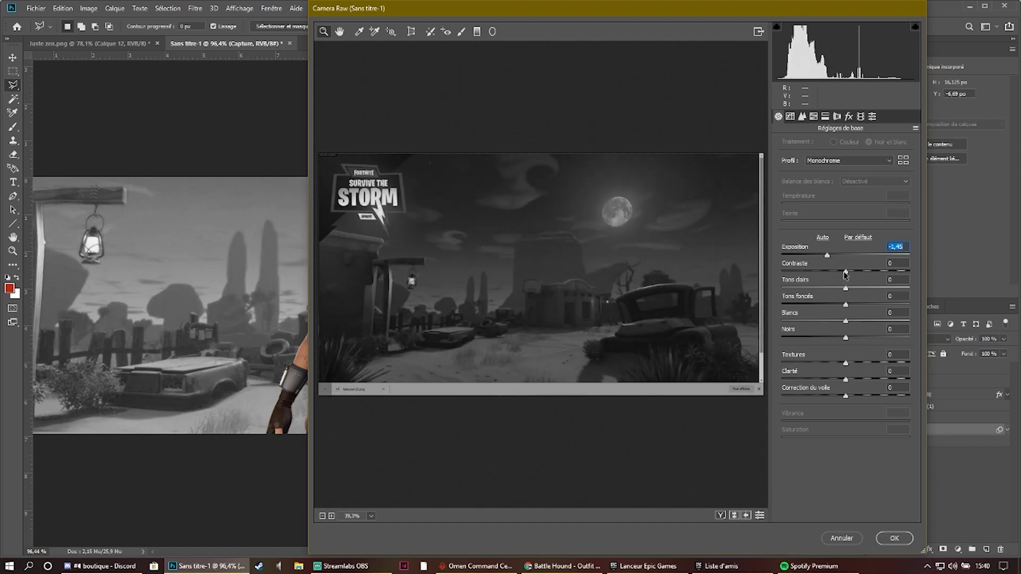
left_click_drag(828, 256, 828, 340)
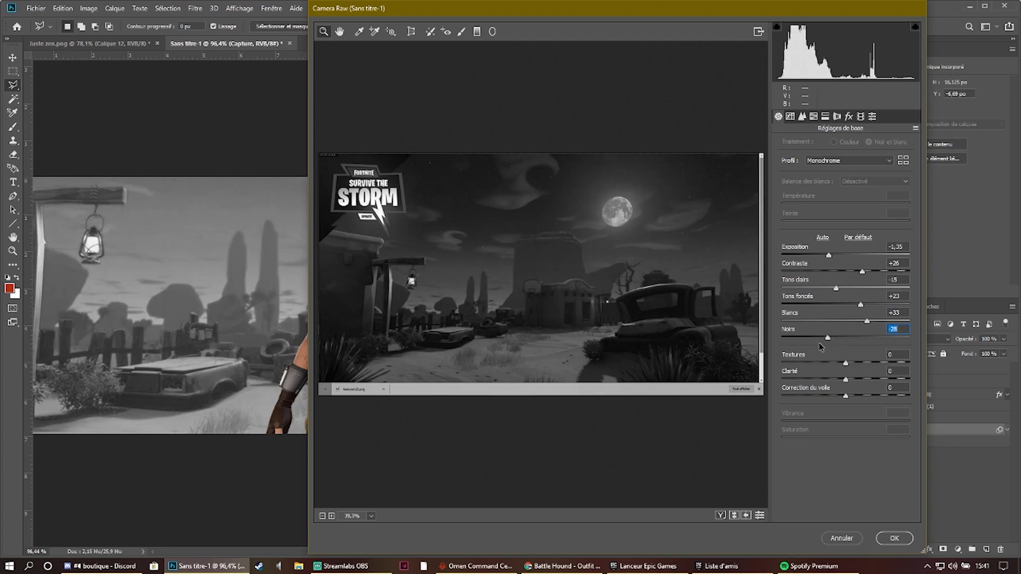
- Set blacks to -24, texture +28, clarity +6 and dehaze -9, and apply the Camera Raw filter to Capture
left_click_drag(827, 339, 841, 398)
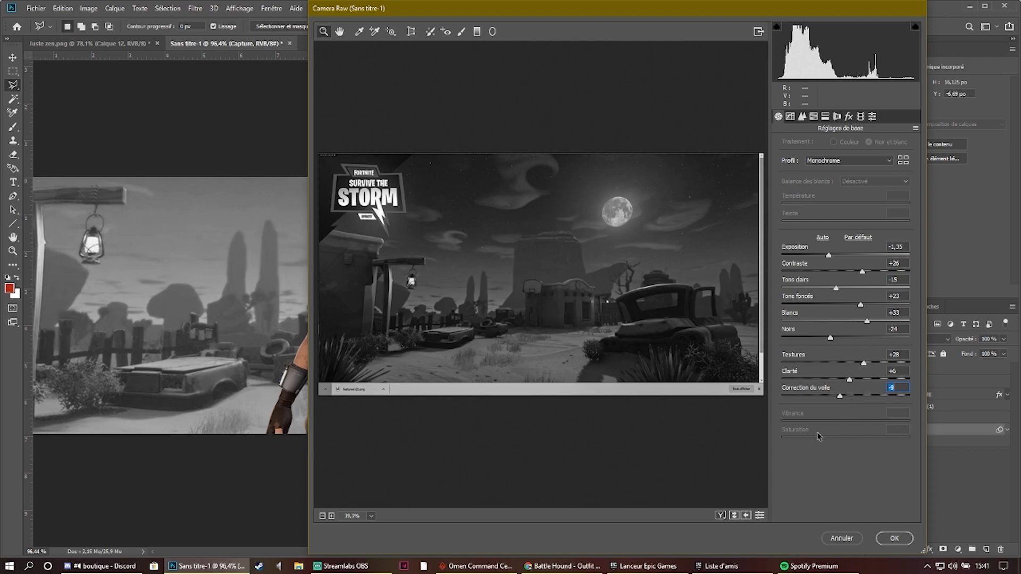
left_click(895, 538)
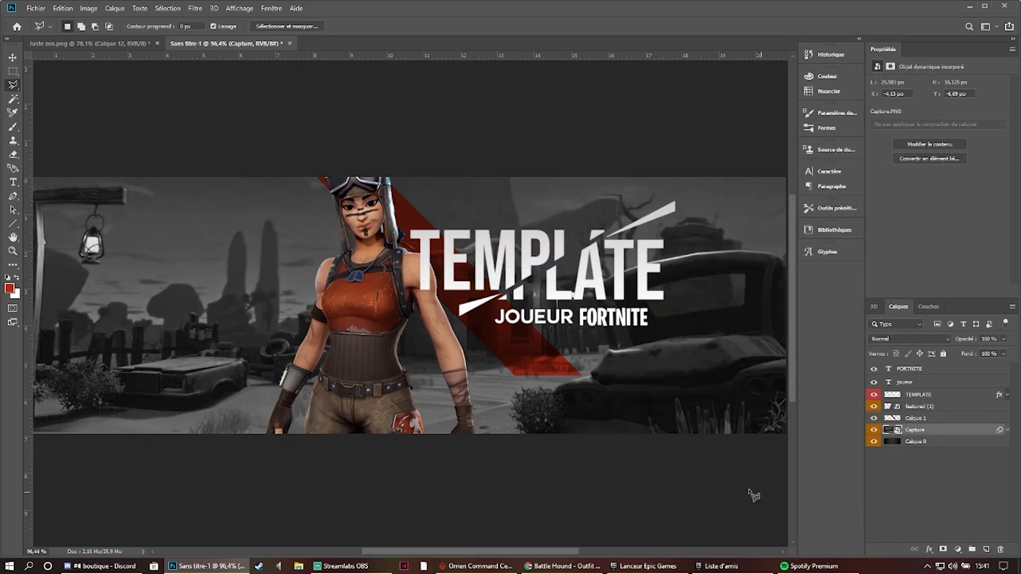
- Delete the Calque 1 layer holding the red diagonal band
scroll(591, 409, "down", 3)
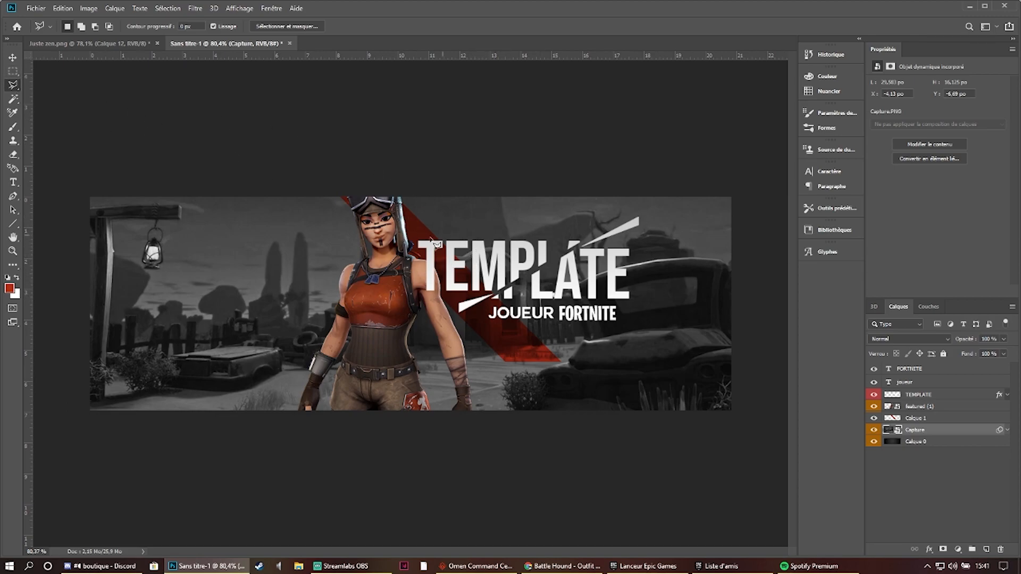
left_click(953, 426)
left_click(945, 417)
key("Delete")
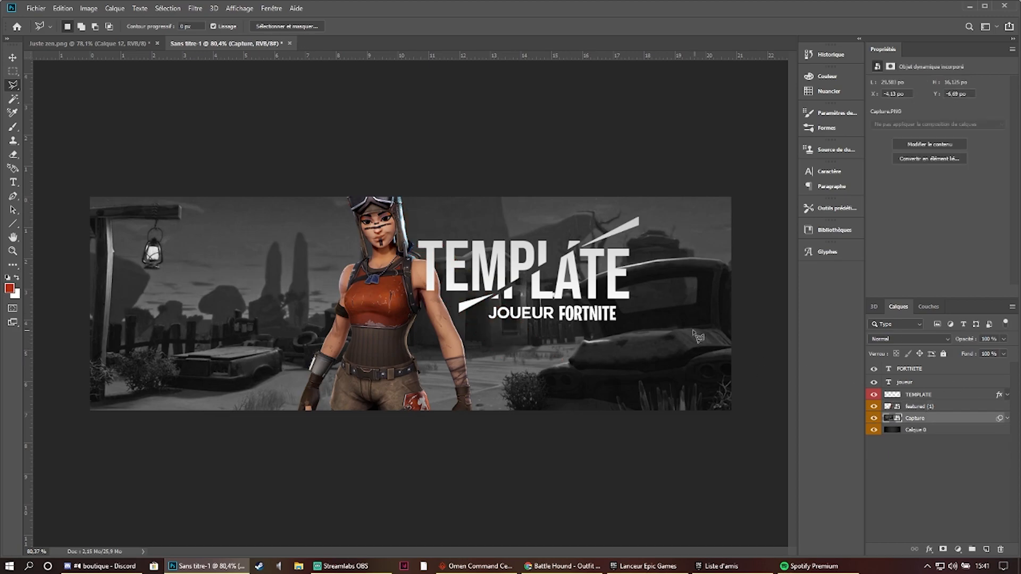
- On a new layer above Capture, lasso a diagonal band from beside the character's head to below FORTNITE and brush it red
left_click(986, 550)
left_click(392, 184)
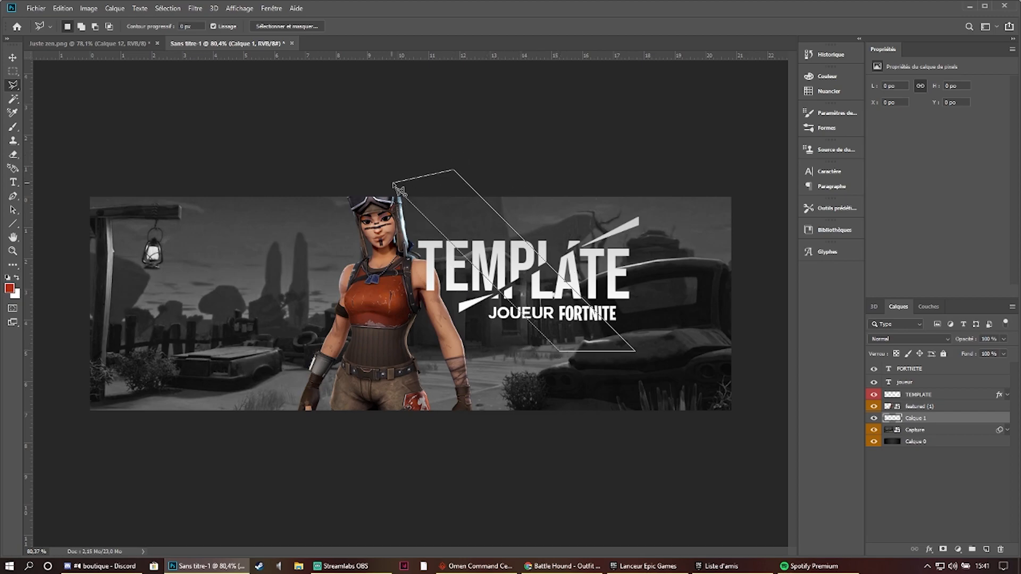
left_click(13, 128)
left_click_drag(310, 123, 644, 414)
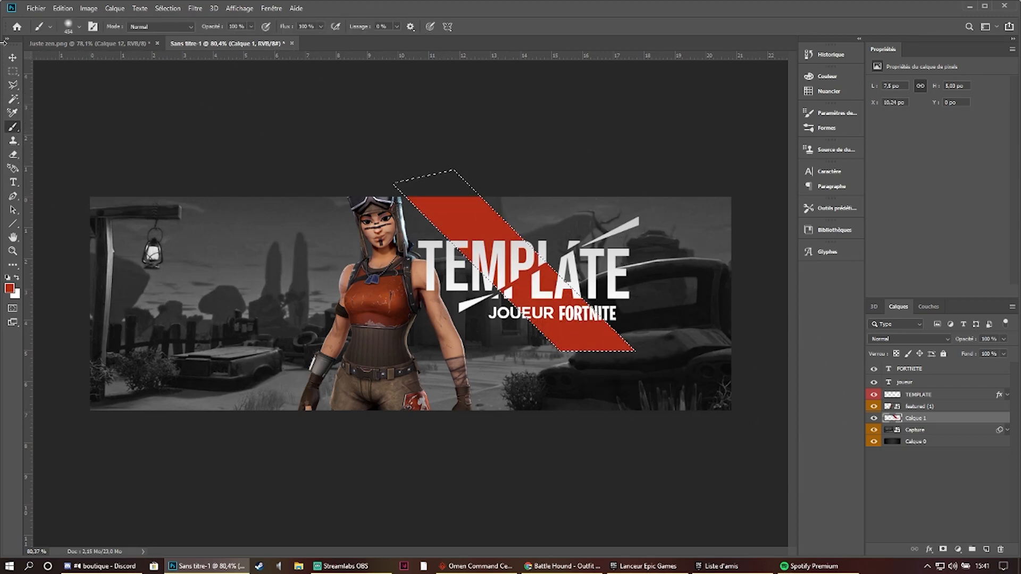
- Create an empty layer above the band layer, shift the band selection over the character, and clear the selection
left_click(11, 87)
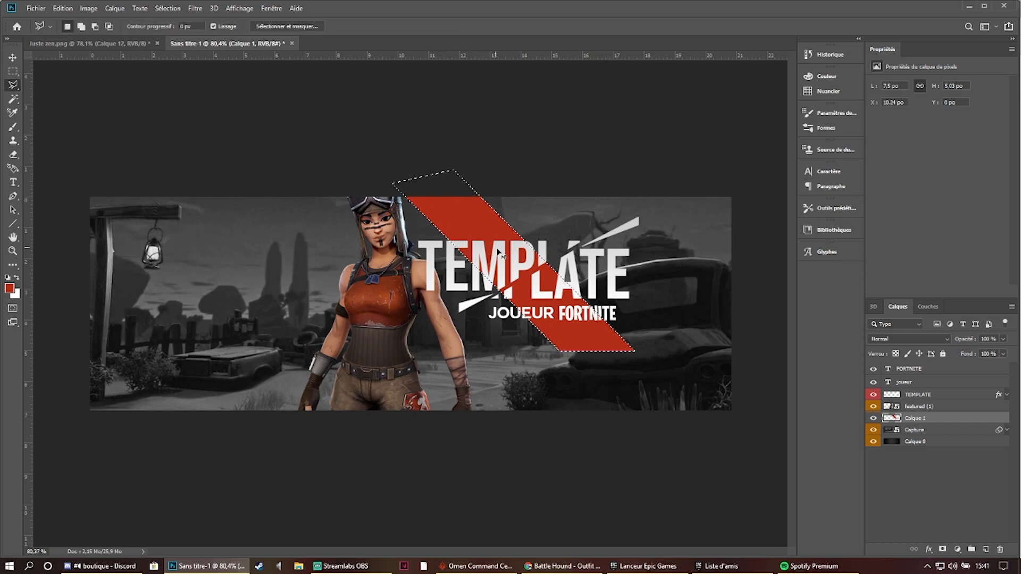
left_click(986, 552)
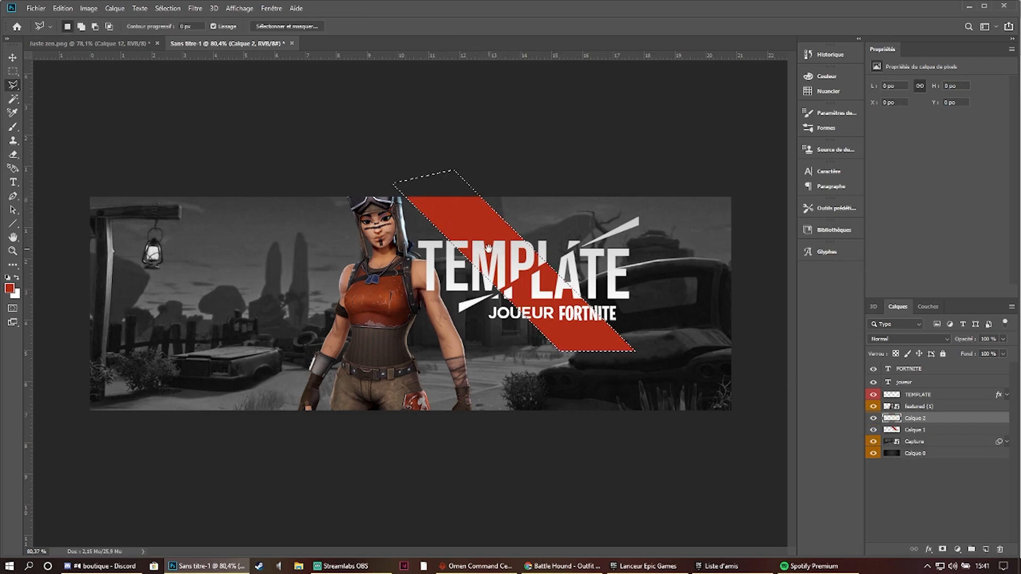
mouse_move(478, 236)
left_mouse_down()
mouse_move(322, 248)
mouse_move(332, 247)
left_mouse_up()
key("ctrl+d")
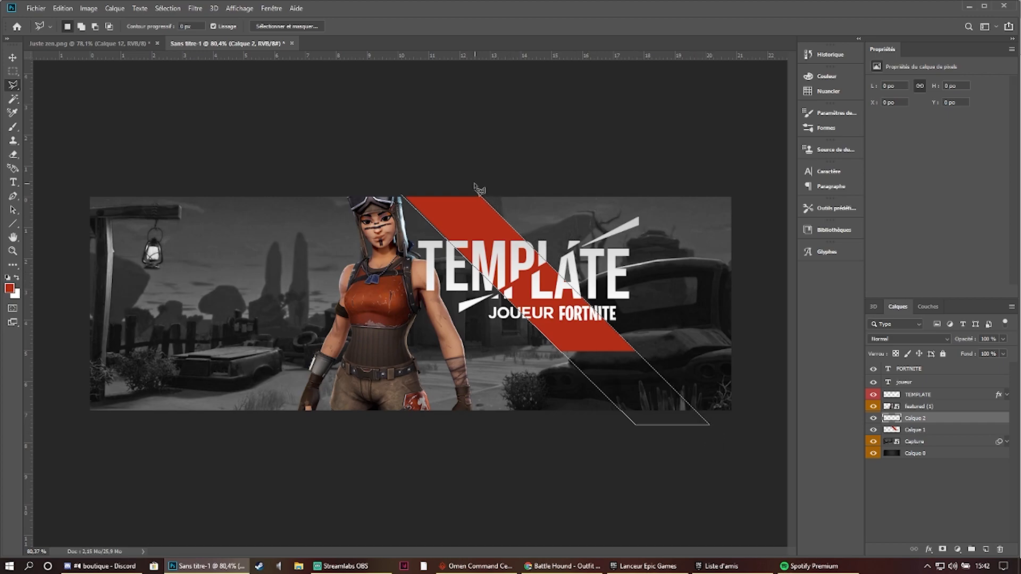
- Lasso a longer diagonal band reaching below the canvas, move the selection behind the character, and brush it red on Calque 1
left_click(403, 196)
mouse_move(488, 226)
left_mouse_down()
mouse_move(325, 225)
mouse_move(514, 207)
mouse_move(318, 209)
mouse_move(341, 206)
left_mouse_up()
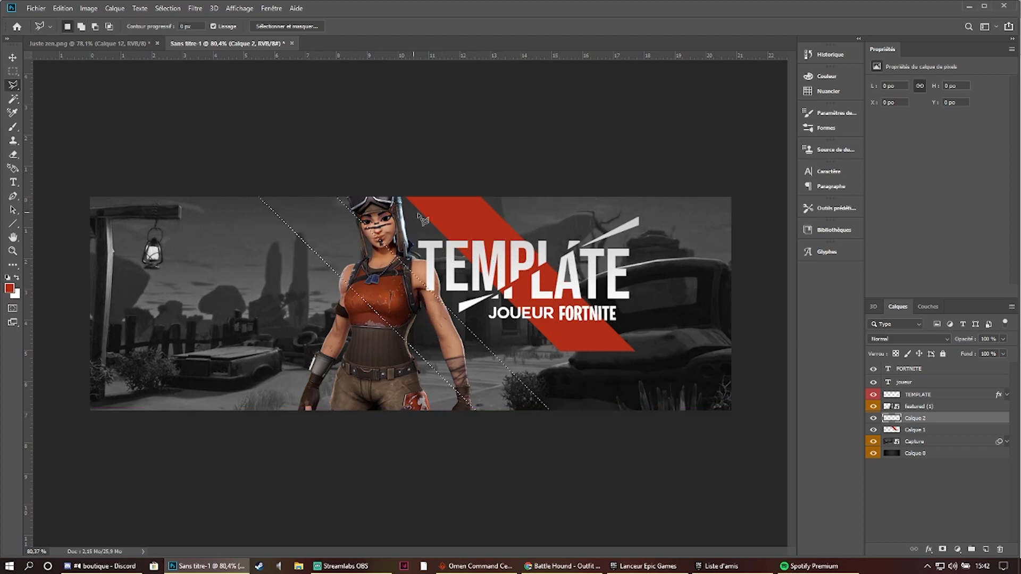
left_click(13, 127)
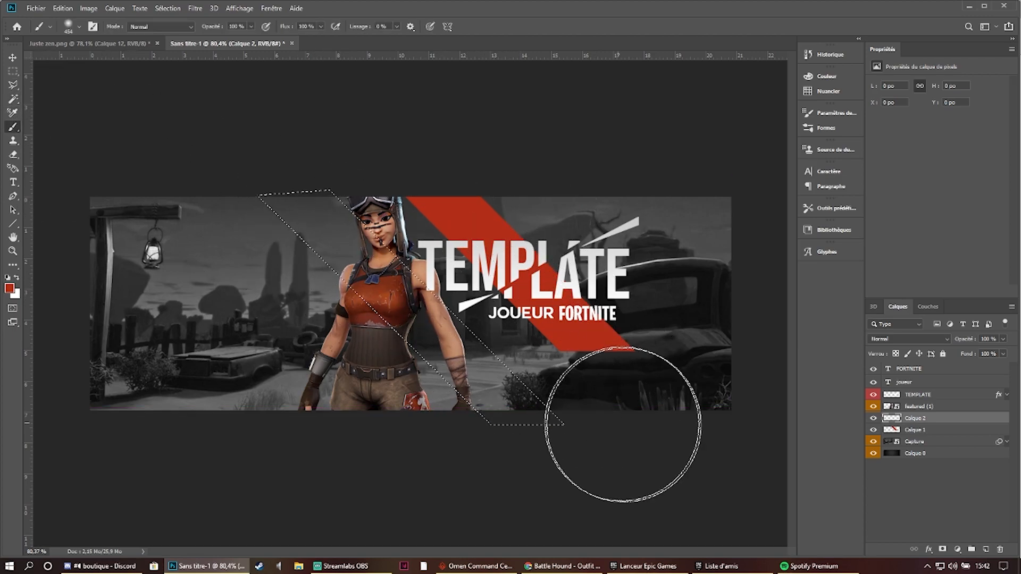
left_click_drag(547, 398, 335, 192)
key("ctrl+z")
left_click(947, 431)
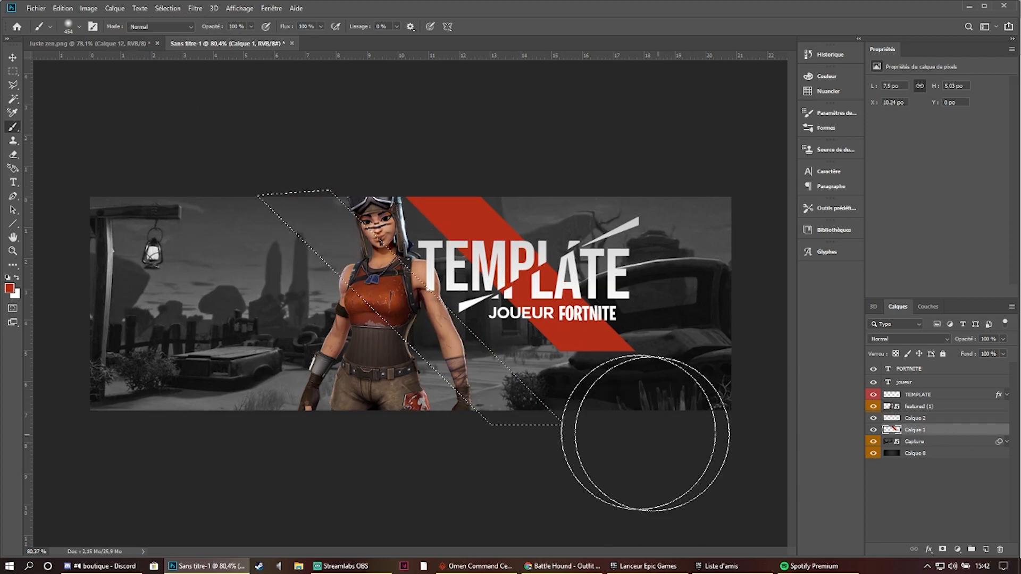
left_click_drag(585, 420, 519, 387)
left_click_drag(184, 138, 531, 330)
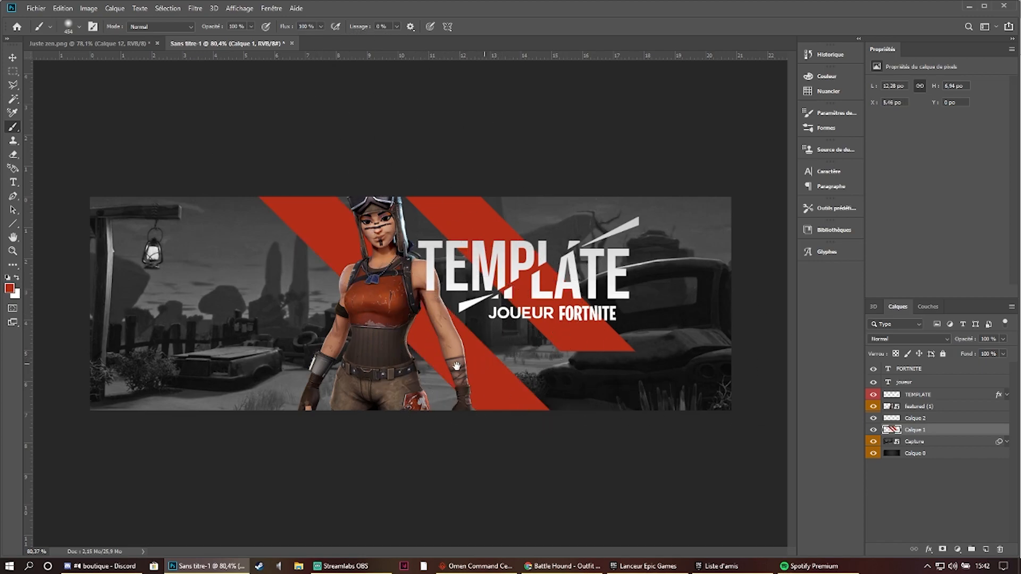
- Move the band selection over the lantern side of the scene, brush a third red band on Calque 1, and deselect
left_click(13, 71)
left_click_drag(370, 287, 222, 292)
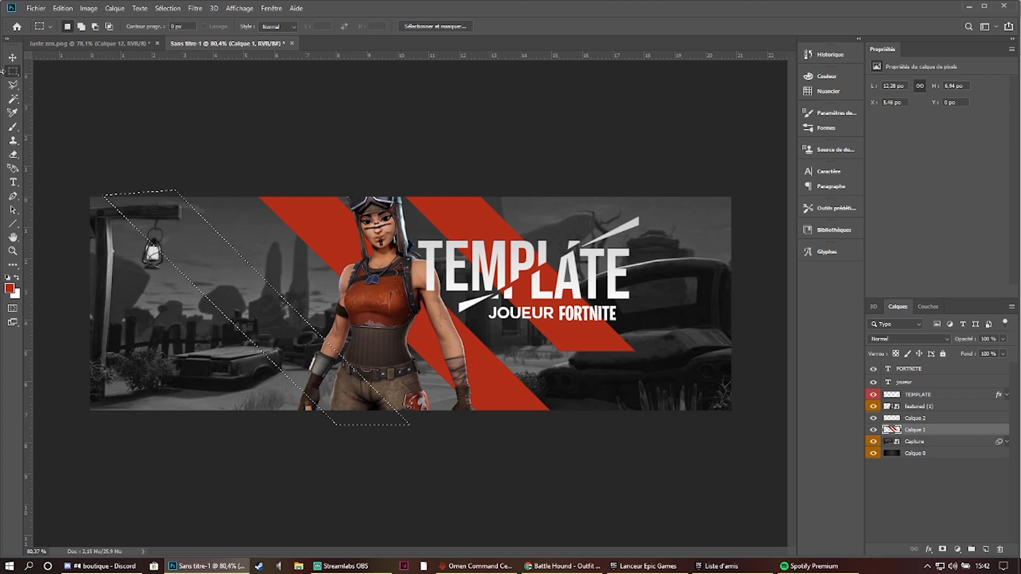
left_click(12, 126)
mouse_move(126, 205)
left_mouse_down()
mouse_move(233, 307)
mouse_move(154, 159)
mouse_move(183, 205)
left_mouse_up()
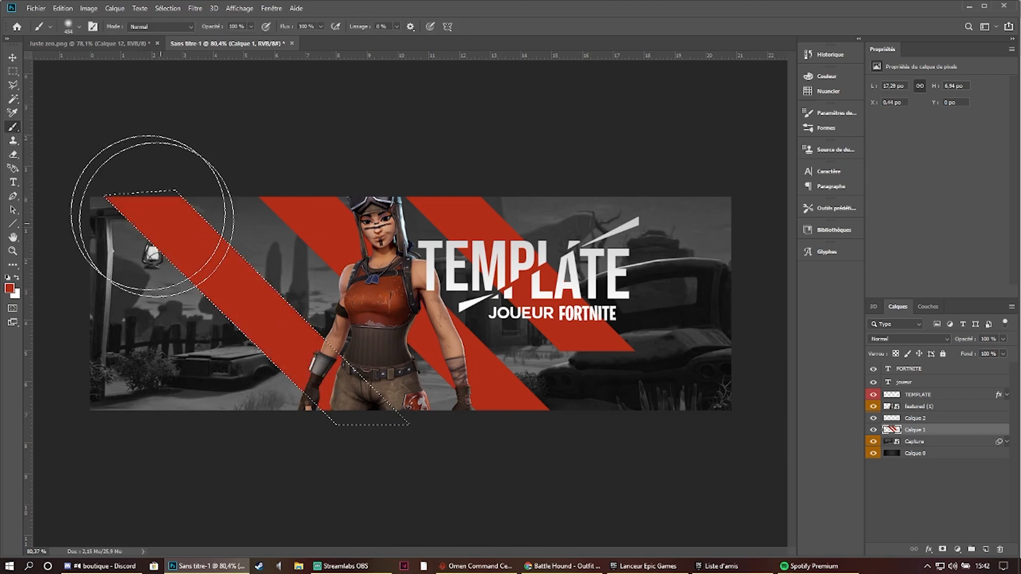
left_click(13, 70)
left_click(170, 107)
- Set the blend mode of Calque 1, the layer with the three red bands, to Incrustation
scroll(620, 212, "down", 3)
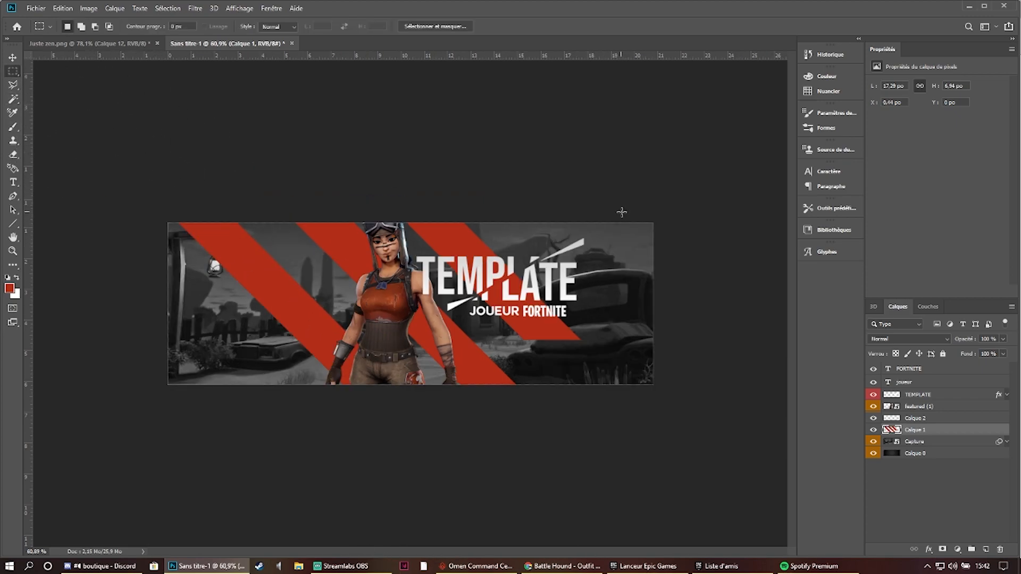
scroll(623, 230, "up", 2)
left_click(909, 338)
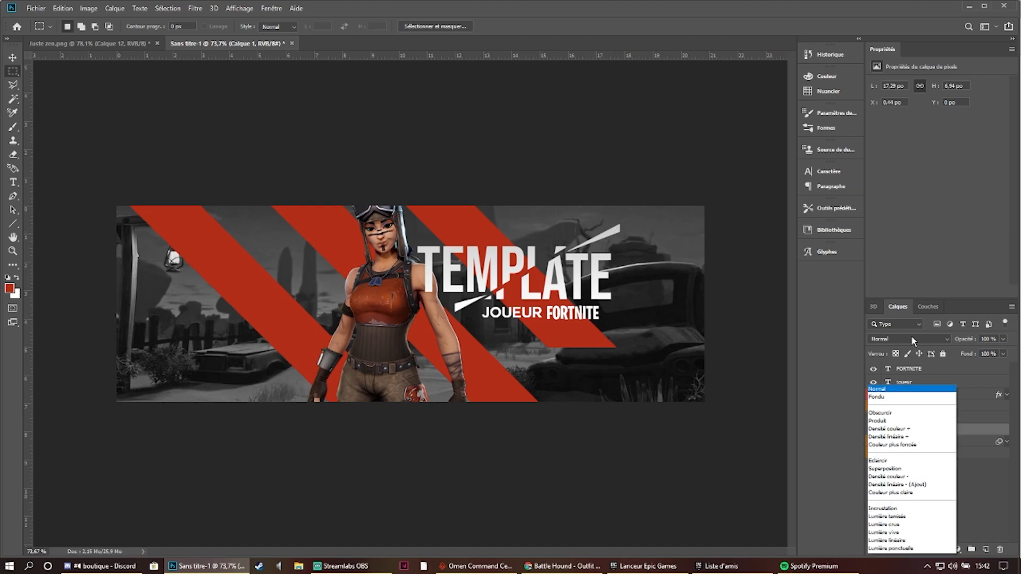
left_click(909, 421)
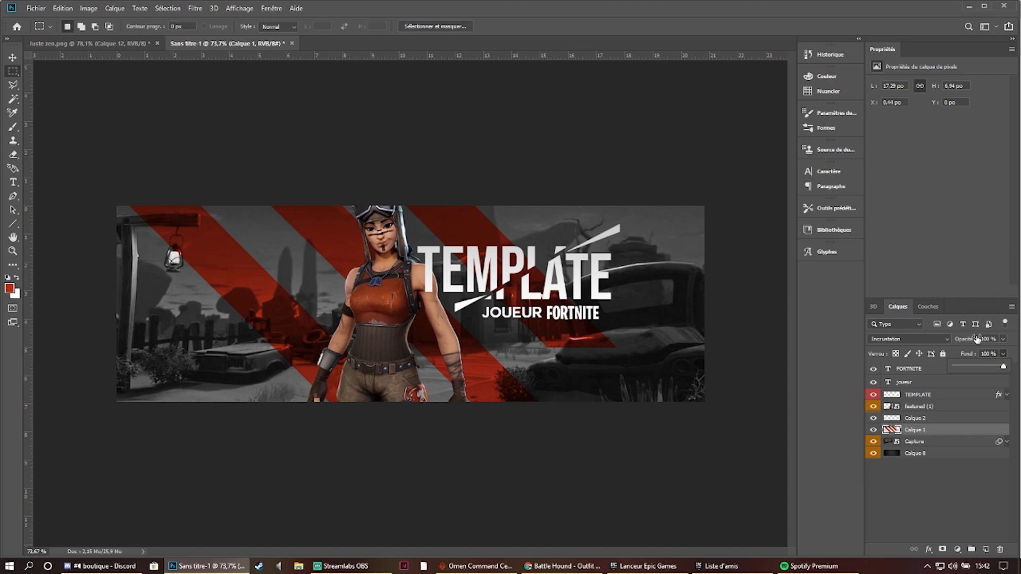
- Set the fill of Calque 1, the red band layer, to 90 % and deselect the layer
type("90")
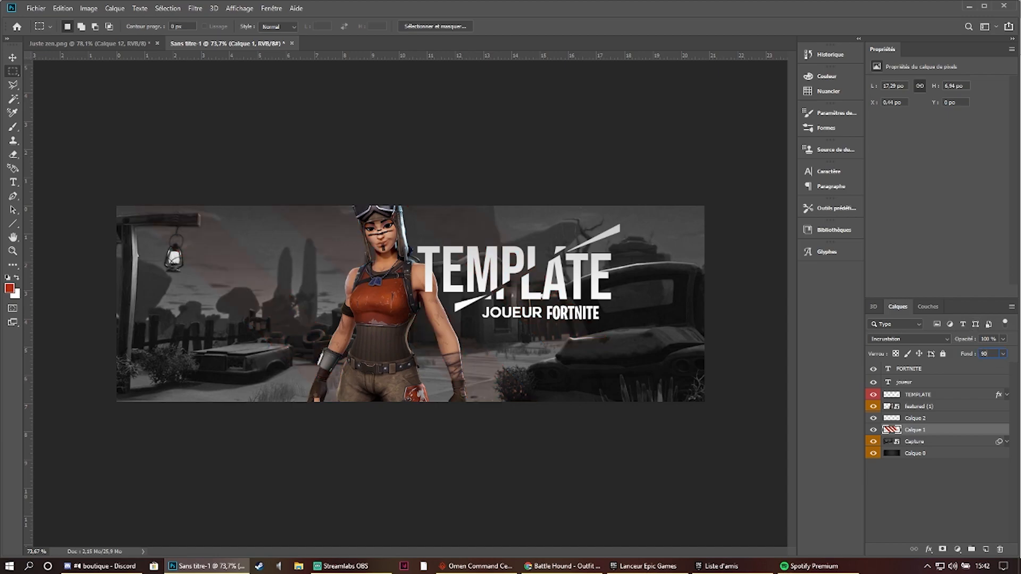
key("Return")
left_click(972, 477)
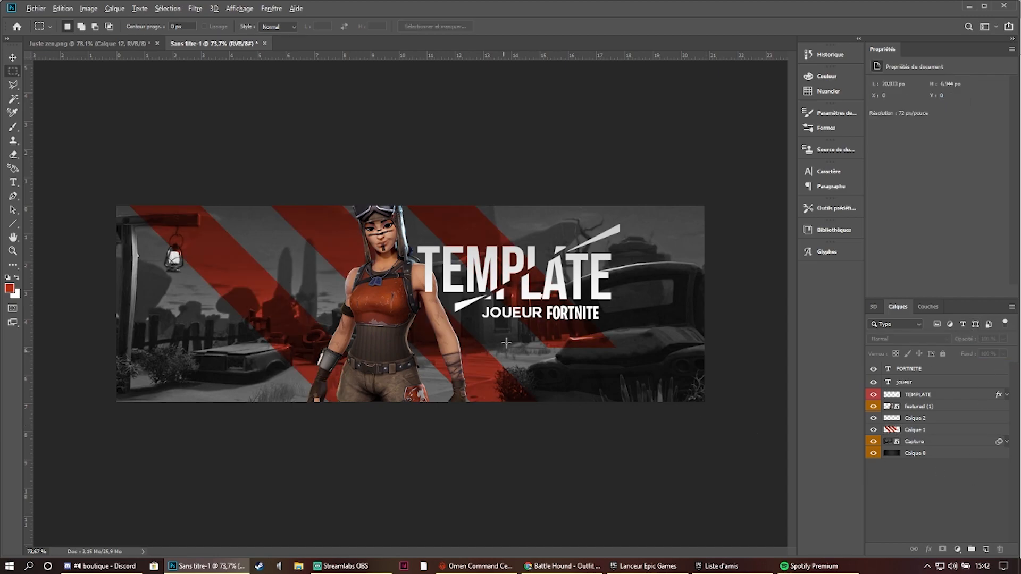
scroll(315, 242, "up", 2)
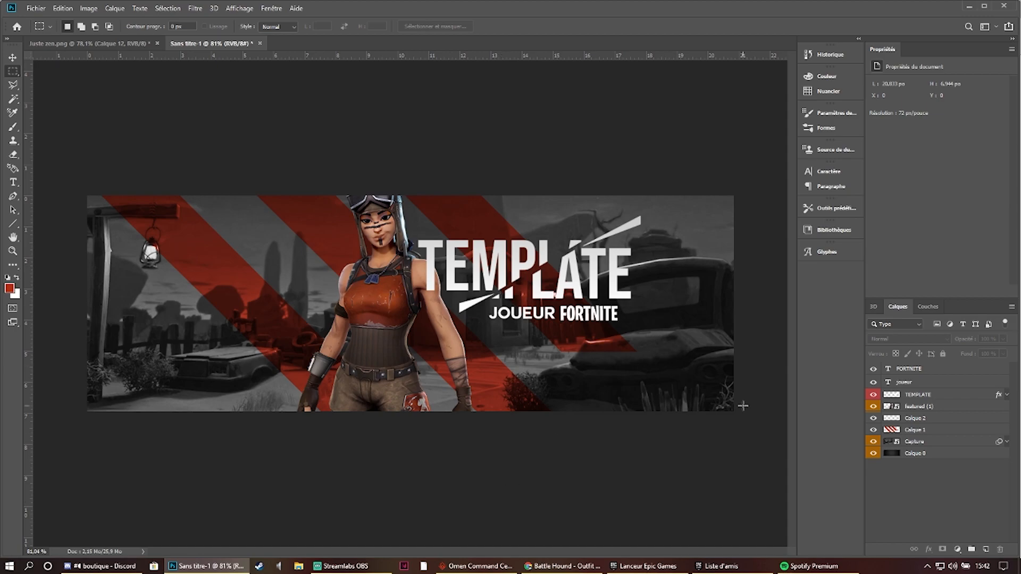
- Create an empty layer at the top of the stack, directly above the FORTNITE text layer
left_click(940, 383)
left_click(939, 371)
left_click(986, 549)
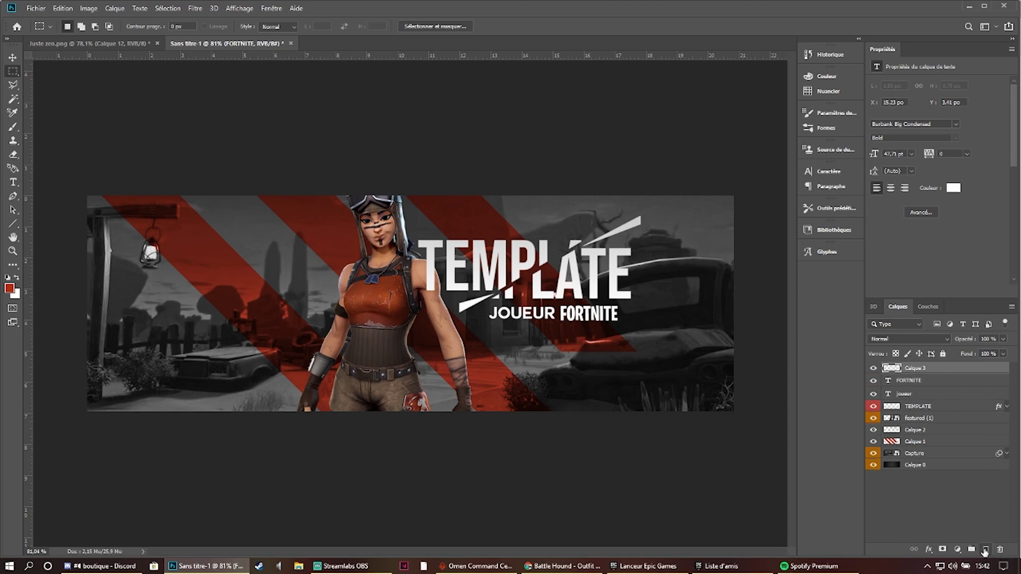
scroll(590, 250, "down", 2)
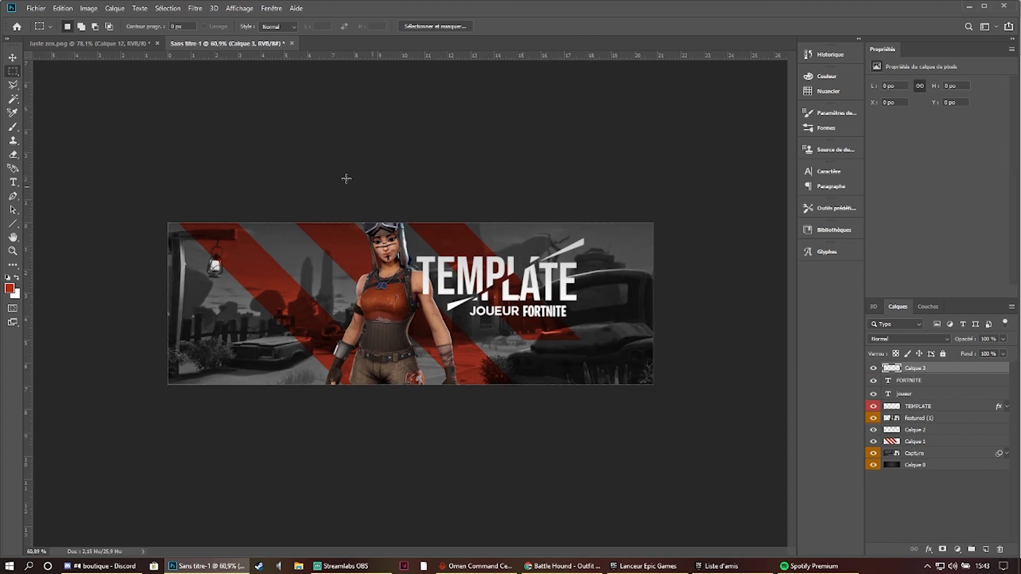
- Set up a soft Brush with 3 % hardness and change the foreground colour to black, 000000
left_click(13, 127)
mouse_move(392, 289)
left_mouse_down()
mouse_move(367, 271)
mouse_move(407, 267)
mouse_move(375, 282)
left_mouse_up()
left_click(72, 31)
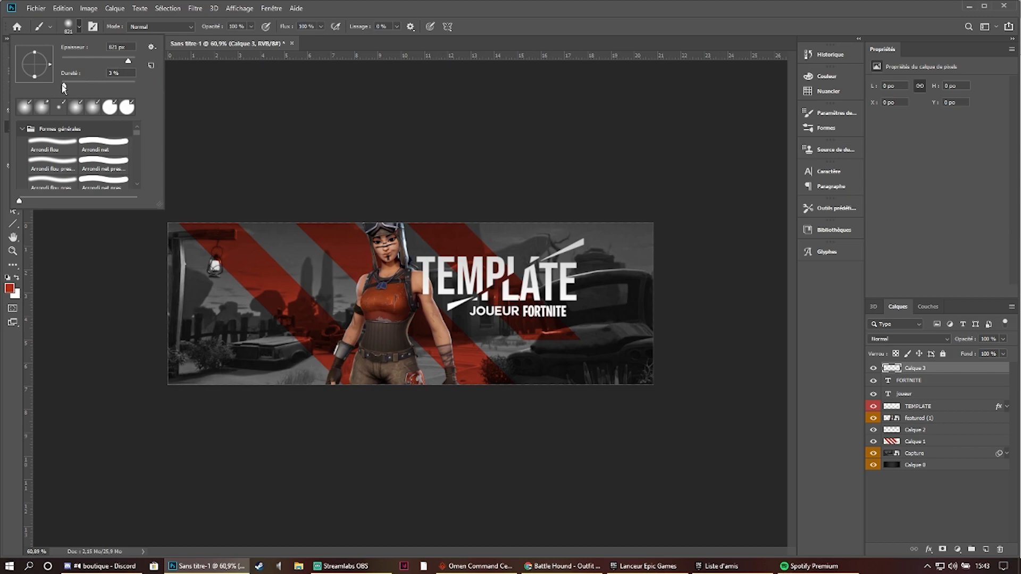
key("Return")
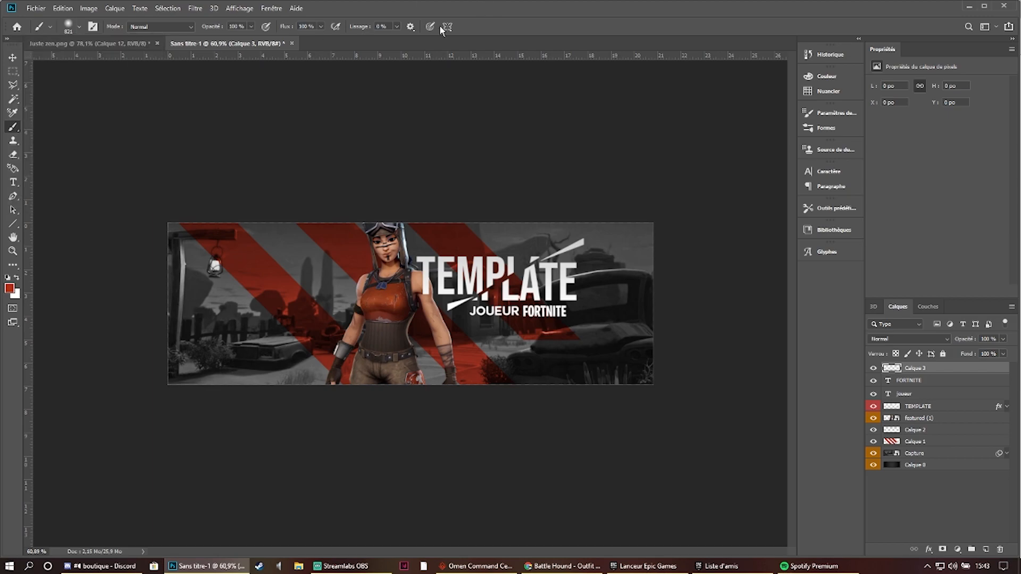
left_click(9, 288)
left_click(670, 361)
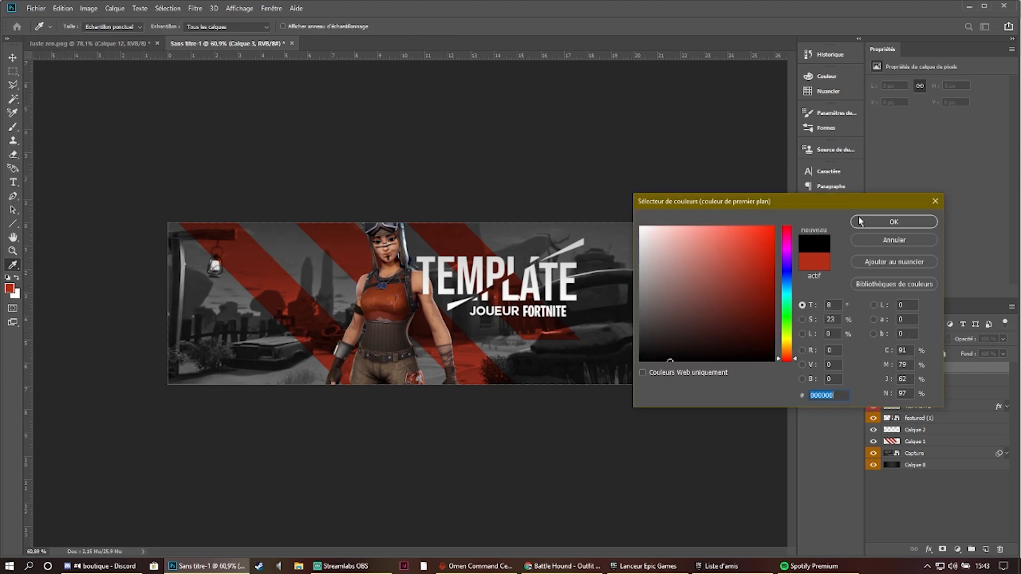
left_click(860, 221)
- Enlarge the brush to 1104 px and paint the entire canvas black on Calque 3
left_click_drag(420, 228, 460, 268)
scroll(526, 218, "down", 1)
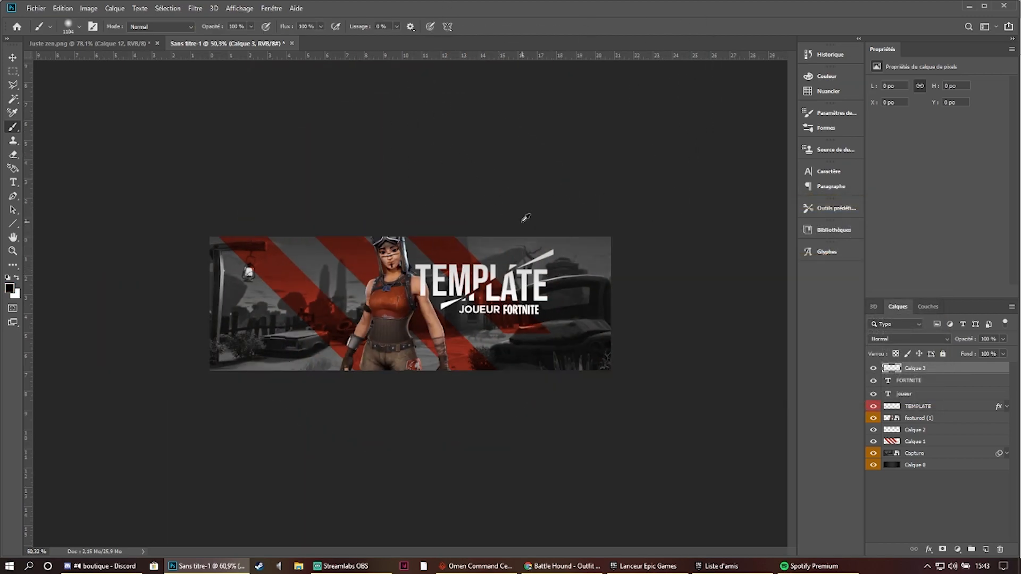
scroll(525, 218, "down", 2)
mouse_move(198, 424)
left_mouse_down()
mouse_move(410, 445)
mouse_move(665, 251)
mouse_move(193, 212)
mouse_move(302, 358)
mouse_move(387, 215)
mouse_move(580, 227)
mouse_move(564, 222)
left_mouse_up()
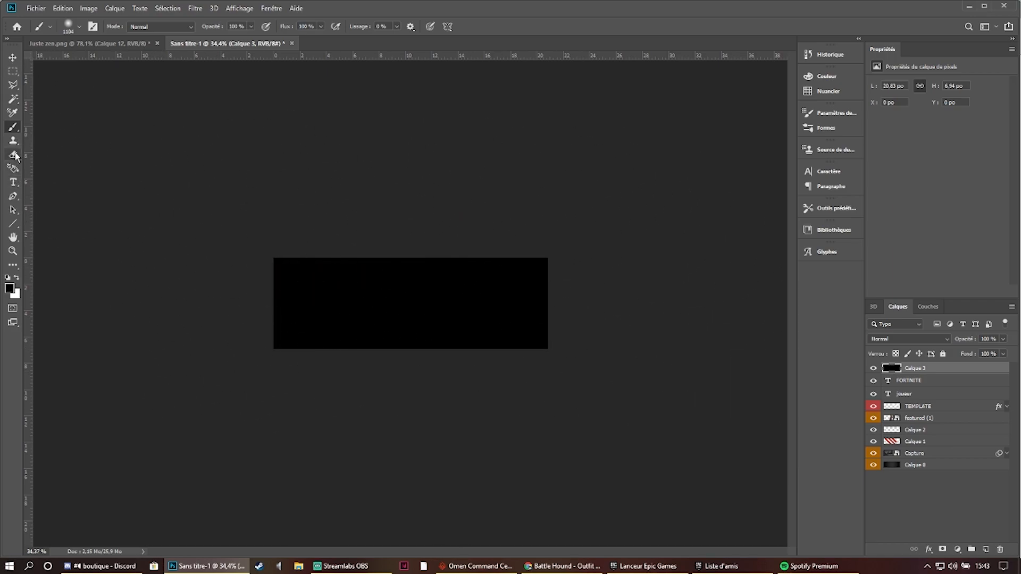
- Erase the centre of the black Calque 3 with a very large soft eraser to leave a dark vignette, and deselect the layer
left_click(14, 155)
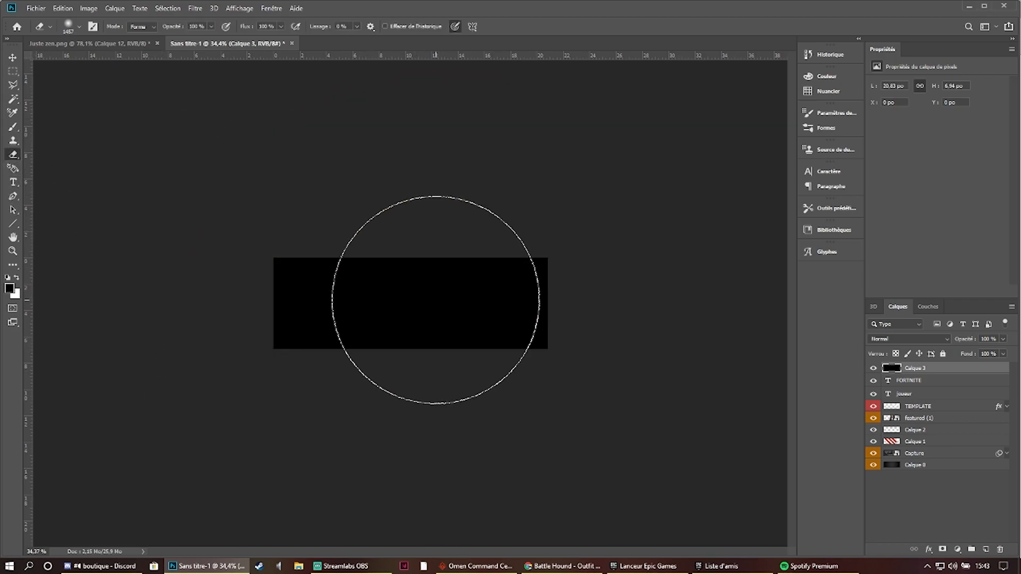
left_click(409, 302)
left_click(409, 302)
scroll(460, 298, "up", 4)
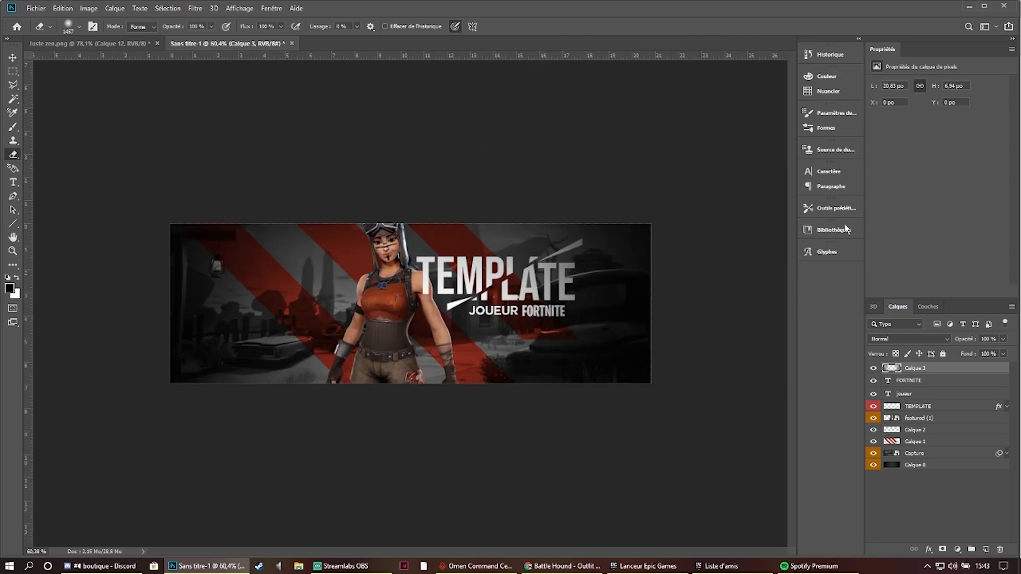
scroll(649, 193, "up", 1)
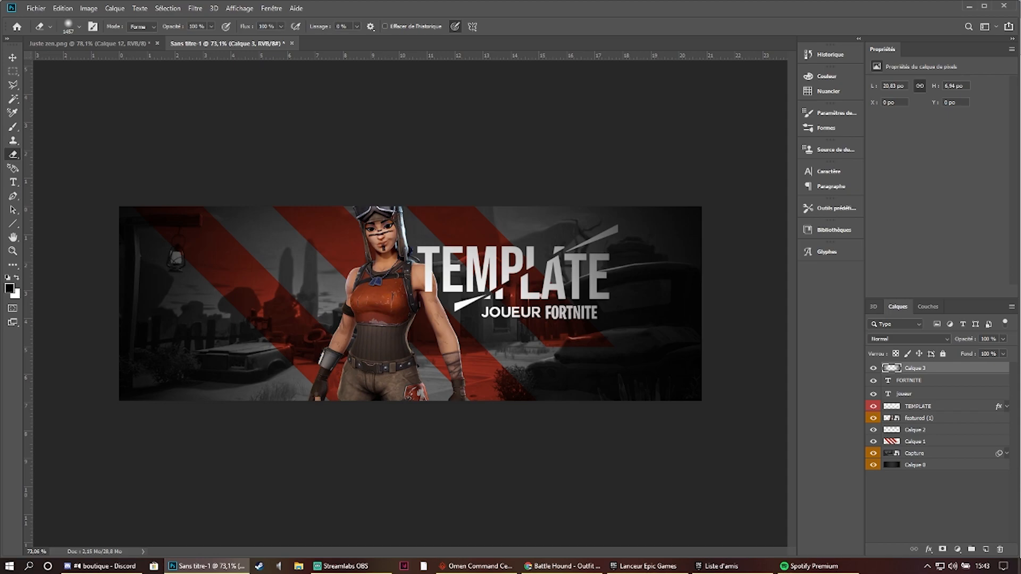
left_click(952, 487)
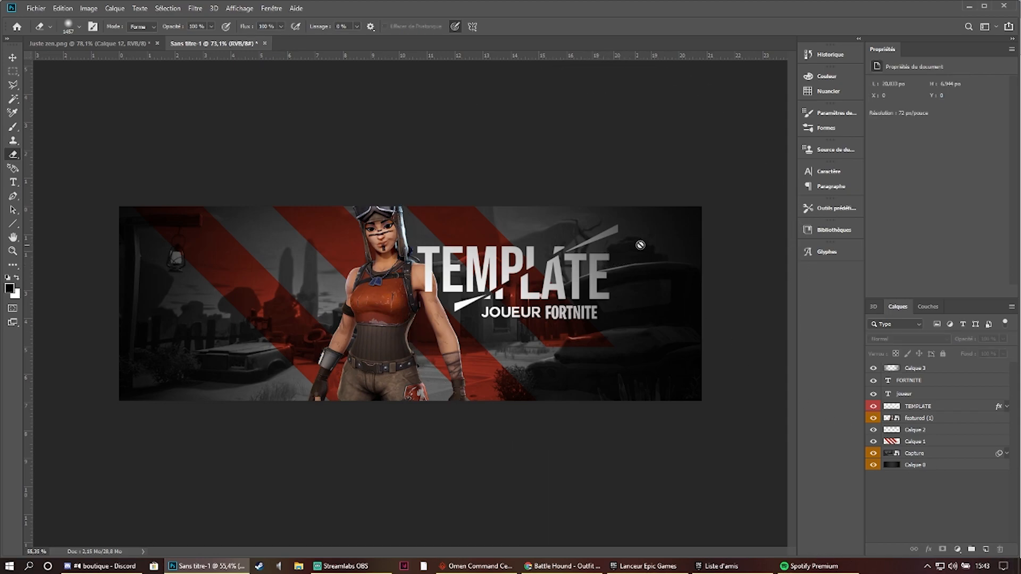
scroll(640, 245, "down", 4)
scroll(435, 216, "up", 4)
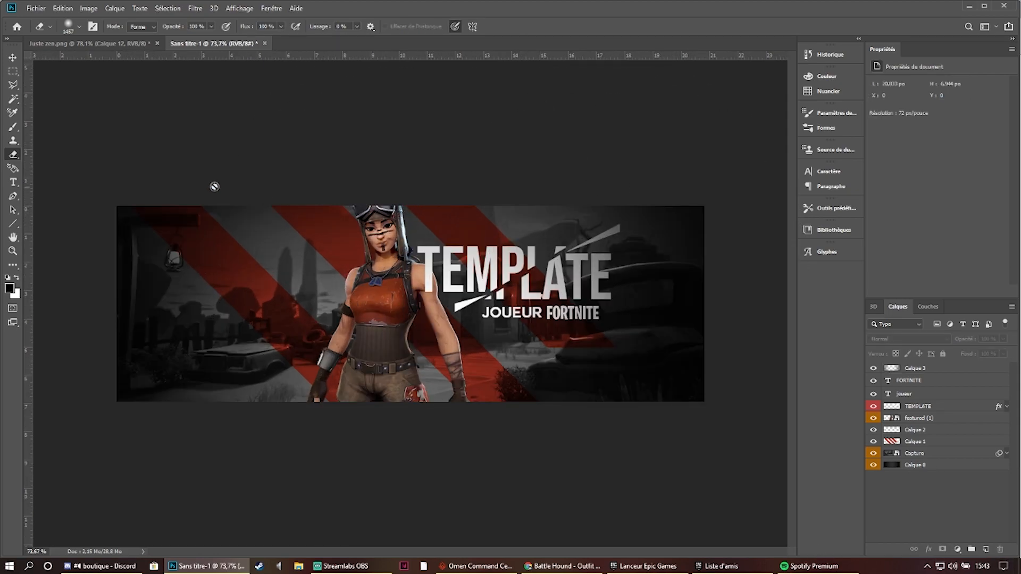
- Create two empty layers, Calque 4 and Calque 5, directly above the character layer featured (1)
left_click(17, 85)
left_click(13, 71)
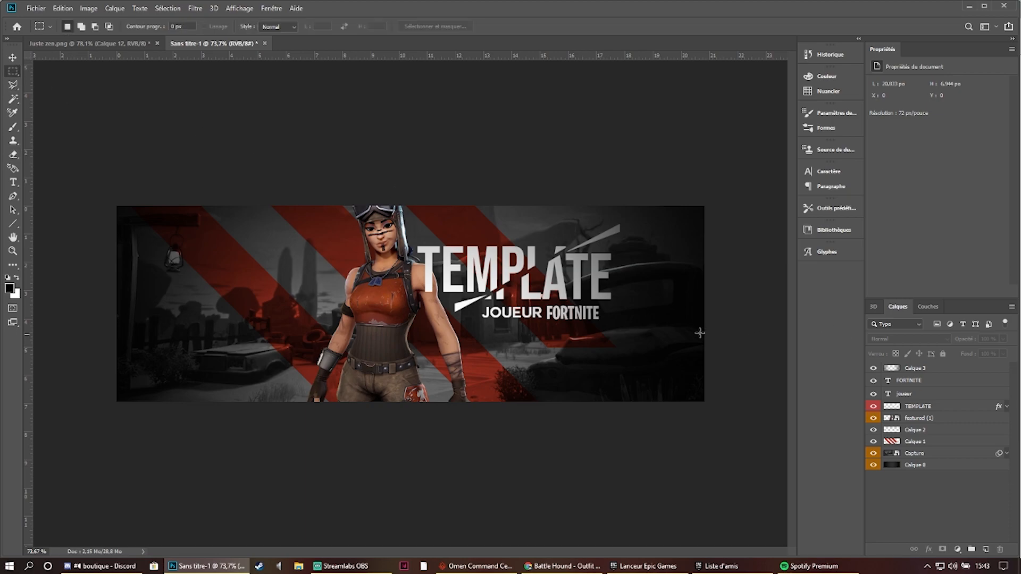
left_click(936, 441)
left_click(929, 419)
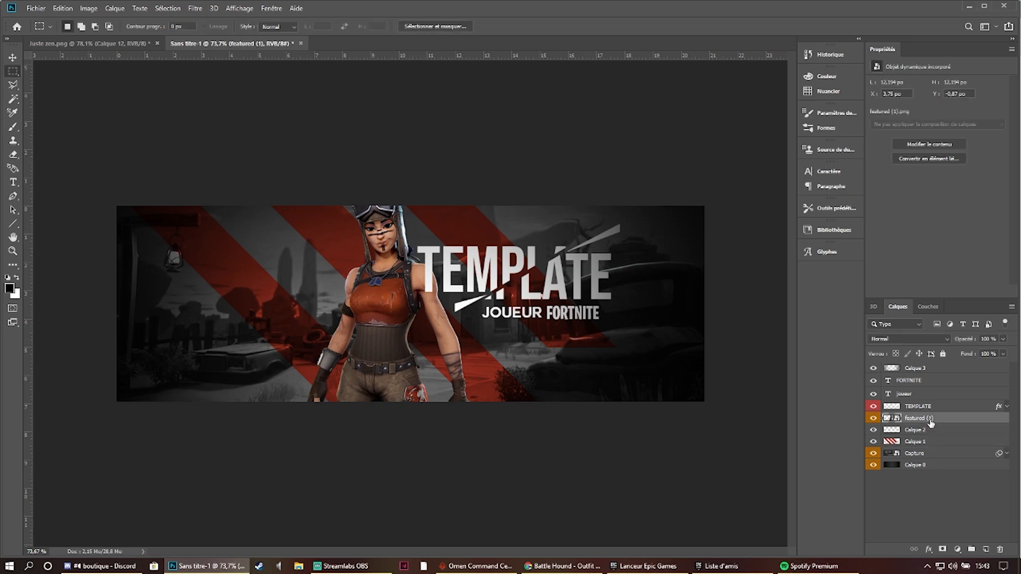
left_click(987, 550)
left_click(986, 550)
left_click(986, 549)
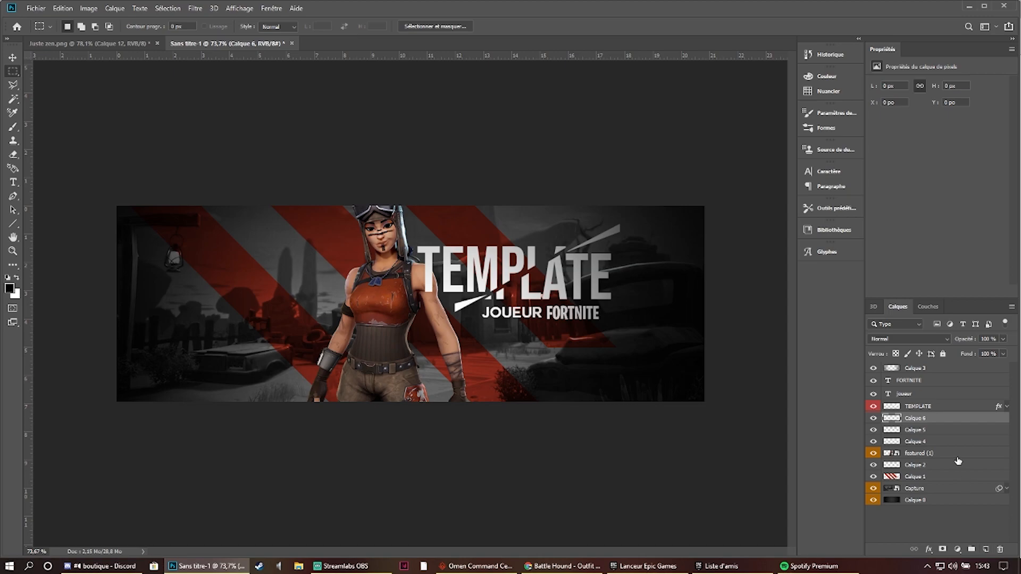
key("ctrl+z")
- Make Calque 4 and Calque 5 clipping masks on the character layer featured (1)
left_click(939, 431, "shift")
right_click(940, 433)
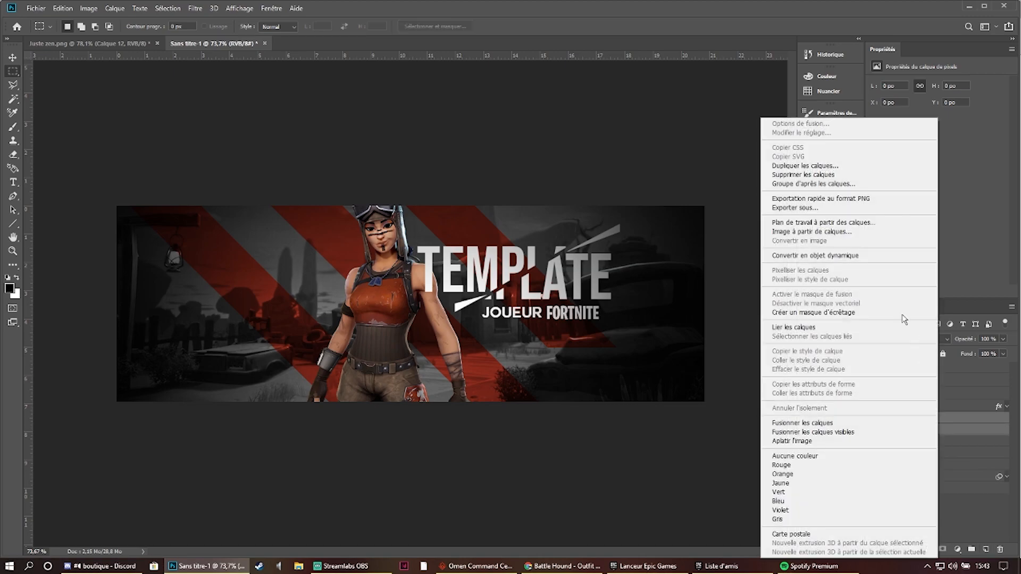
left_click(868, 312)
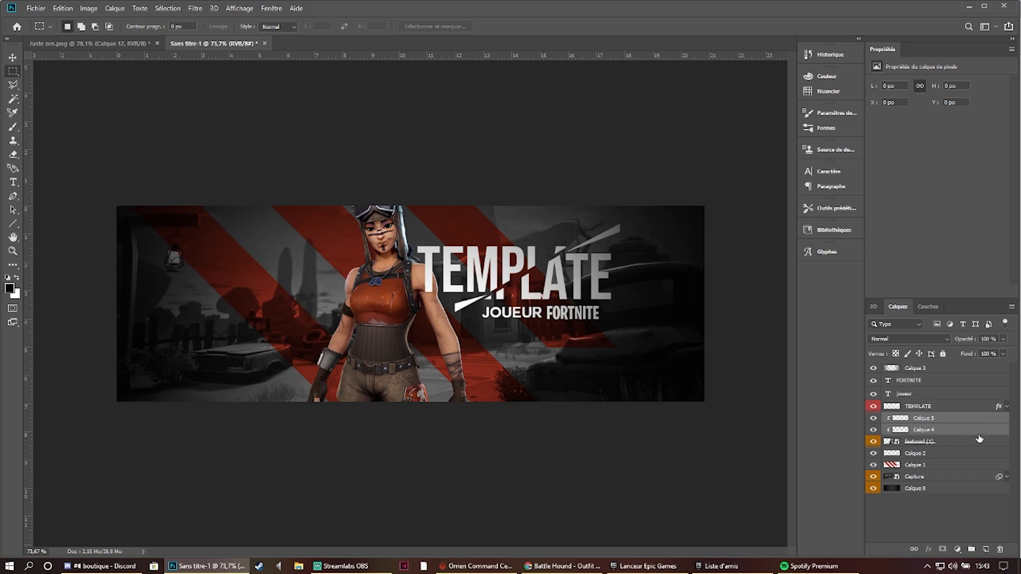
- Try brushing black over the character on Calque 4, and undo the strokes along with the clipping masks
left_click(978, 430)
left_click(13, 128)
mouse_move(384, 196)
left_mouse_down()
mouse_move(723, 336)
mouse_move(702, 289)
left_mouse_up()
mouse_move(651, 193)
left_mouse_down()
mouse_move(160, 319)
mouse_move(535, 137)
mouse_move(547, 250)
mouse_move(603, 254)
left_mouse_up()
key("ctrl+z")
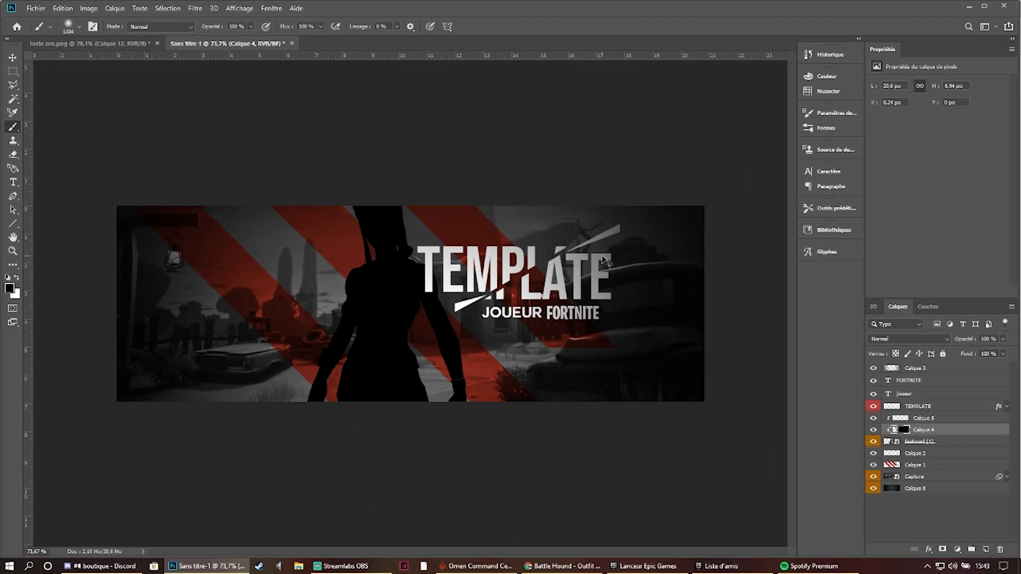
key("ctrl+z")
key("ctrl+z")
key("ctrl+z")
scroll(413, 239, "up", 5)
scroll(413, 232, "down", 5)
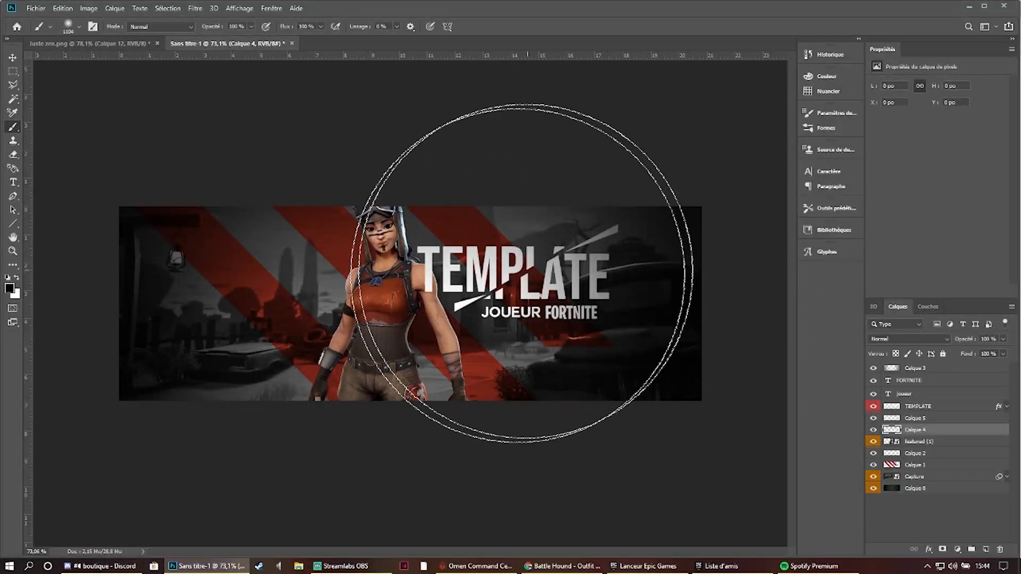
mouse_move(103, 336)
left_mouse_down()
mouse_move(125, 308)
mouse_move(183, 353)
mouse_move(303, 372)
left_mouse_up()
key("ctrl+z")
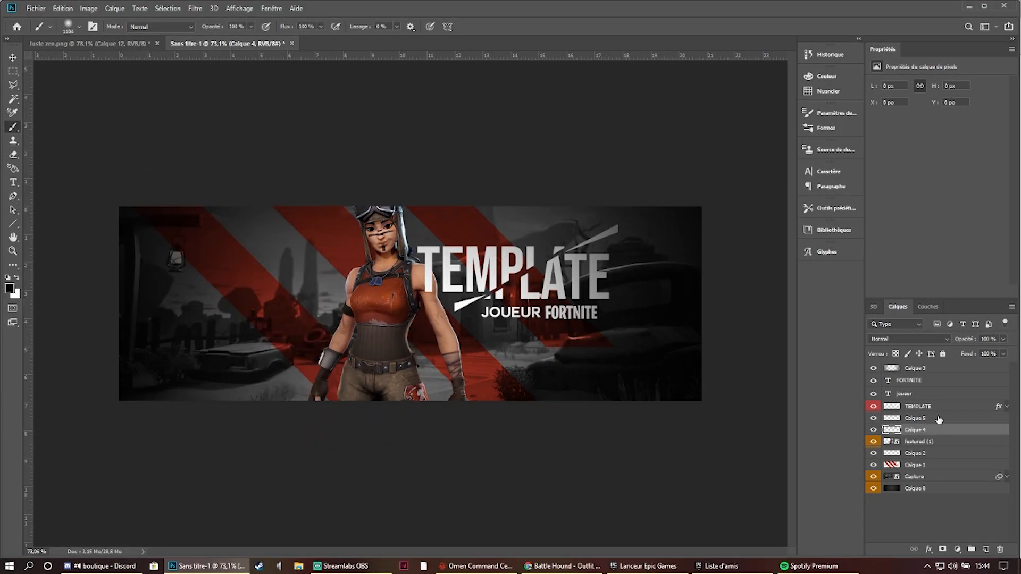
- Clip Calque 4 and Calque 5 to the character again and brush soft black shading on Calque 4 from the lantern side
right_click(939, 419)
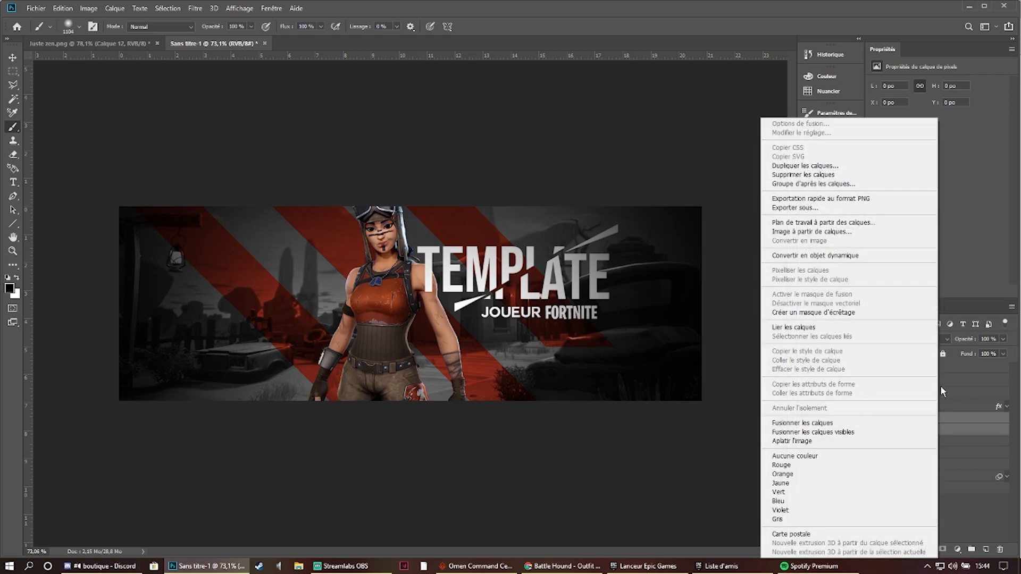
left_click(857, 313)
left_click(972, 431)
mouse_move(182, 365)
left_mouse_down()
mouse_move(137, 364)
mouse_move(82, 307)
mouse_move(80, 344)
left_mouse_up()
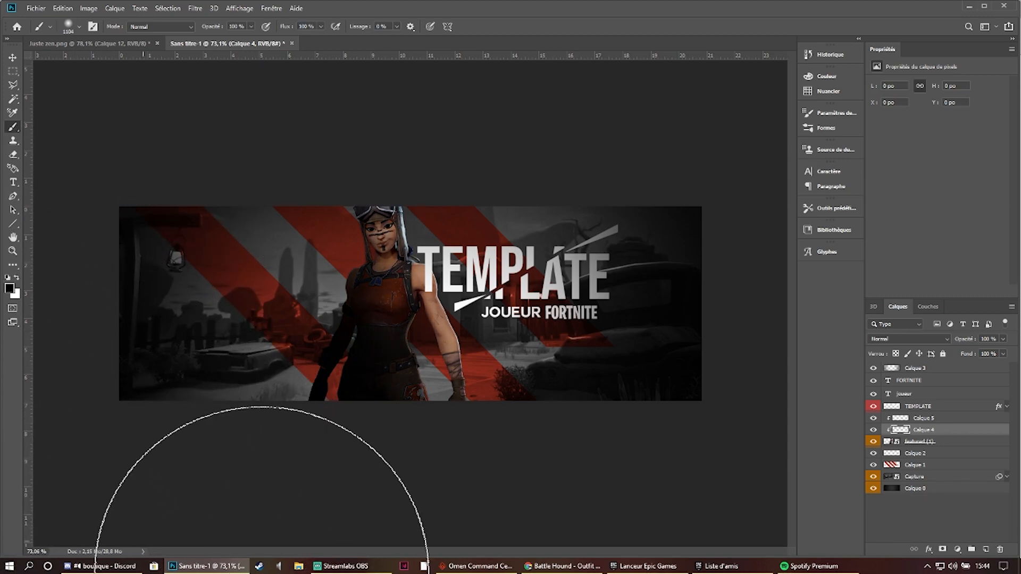
- Set the black shading layer Calque 4 to Lumière tamisée blend mode with 50 % fill, and deselect it
left_click(919, 343)
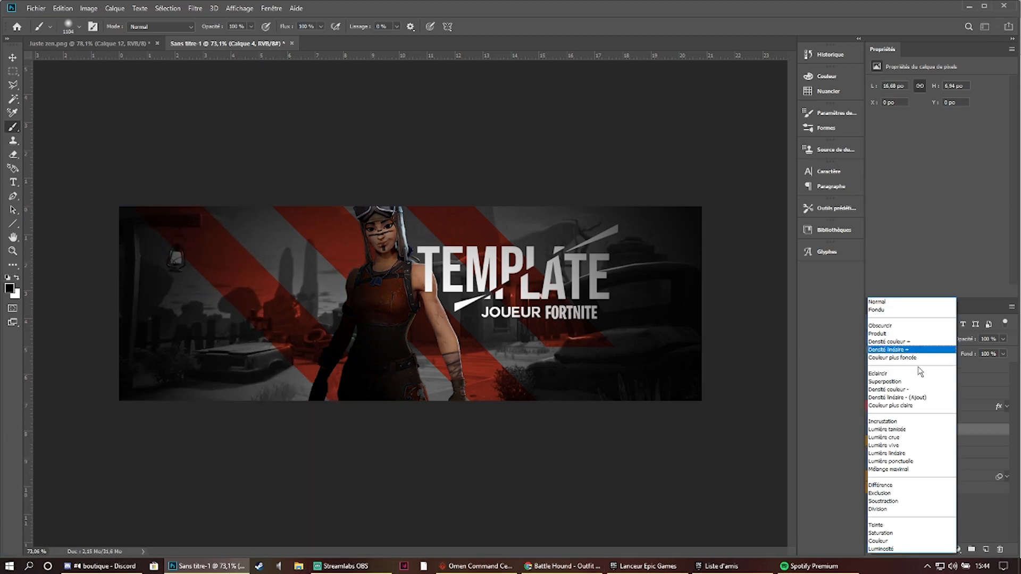
left_click(922, 429)
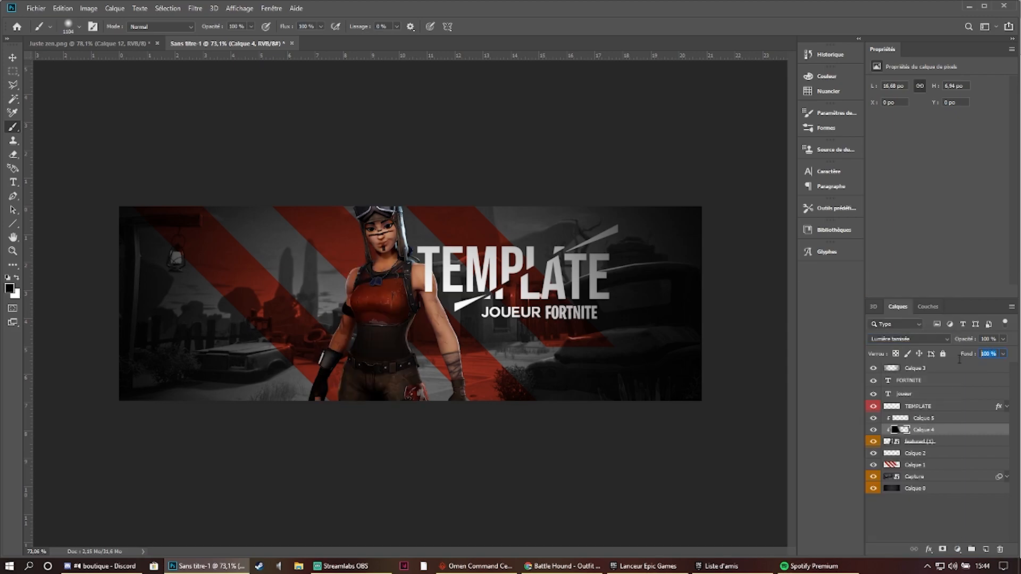
type("45")
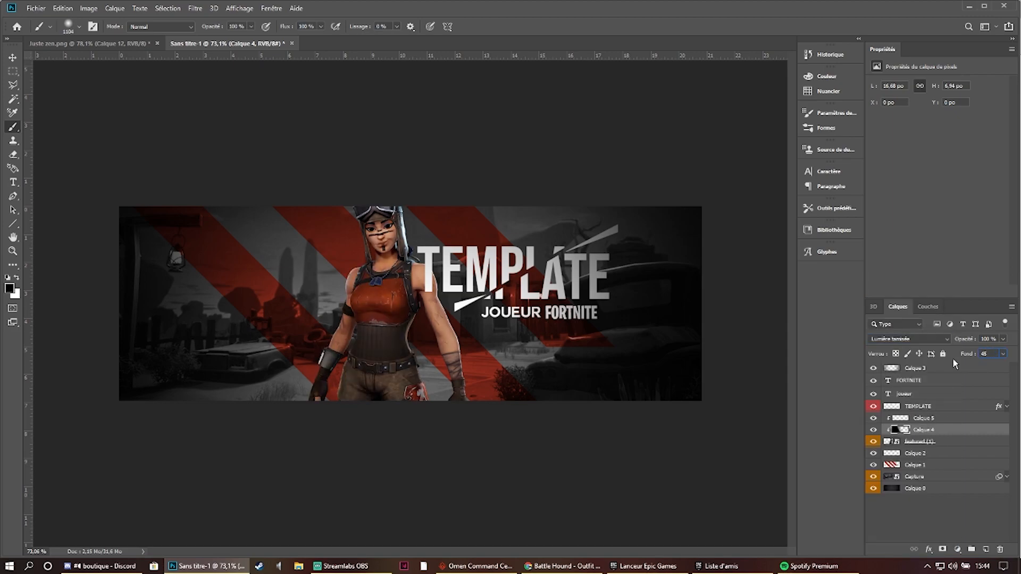
key("BackSpace")
key("BackSpace")
type("50")
key("Return")
left_click(961, 527)
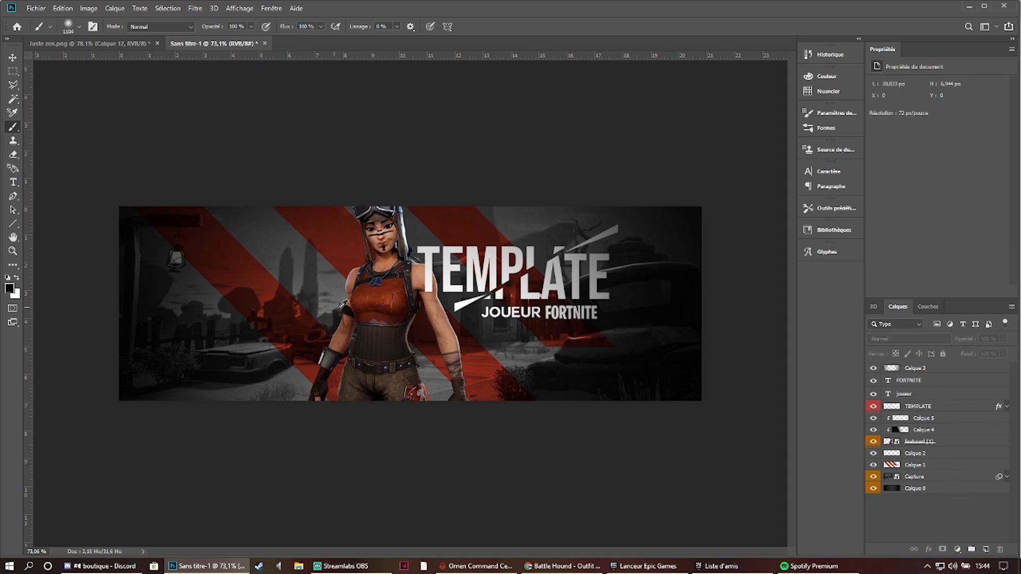
- Brush soft white light on Calque 5 over the side of the character facing the title
scroll(363, 301, "up", 1)
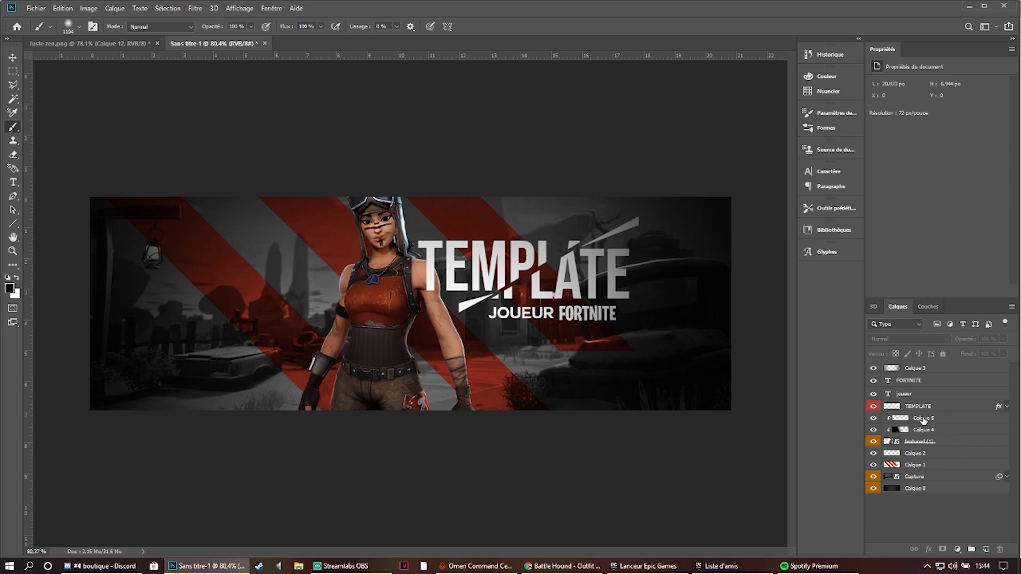
left_click(923, 419)
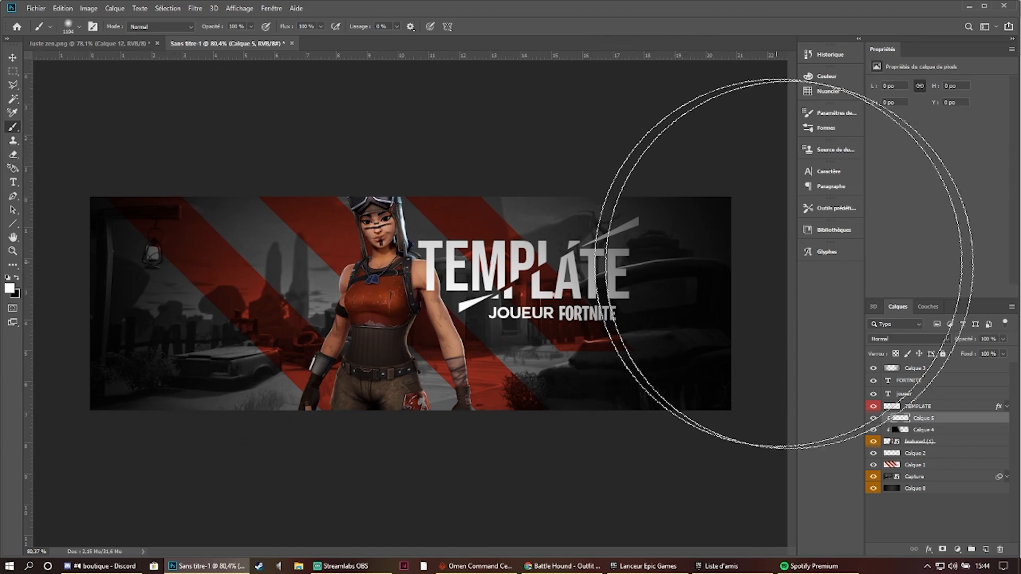
mouse_move(675, 205)
left_mouse_down()
mouse_move(689, 196)
mouse_move(706, 230)
left_mouse_up()
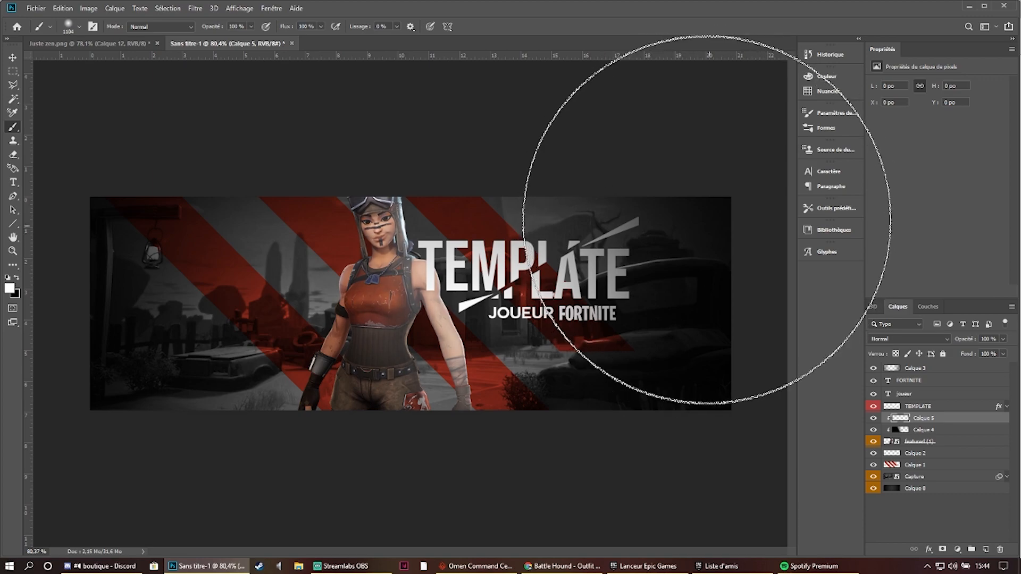
- Set the white light layer Calque 5 to Lumière tamisée blend mode with 75 % fill, and deselect it
left_click(935, 337)
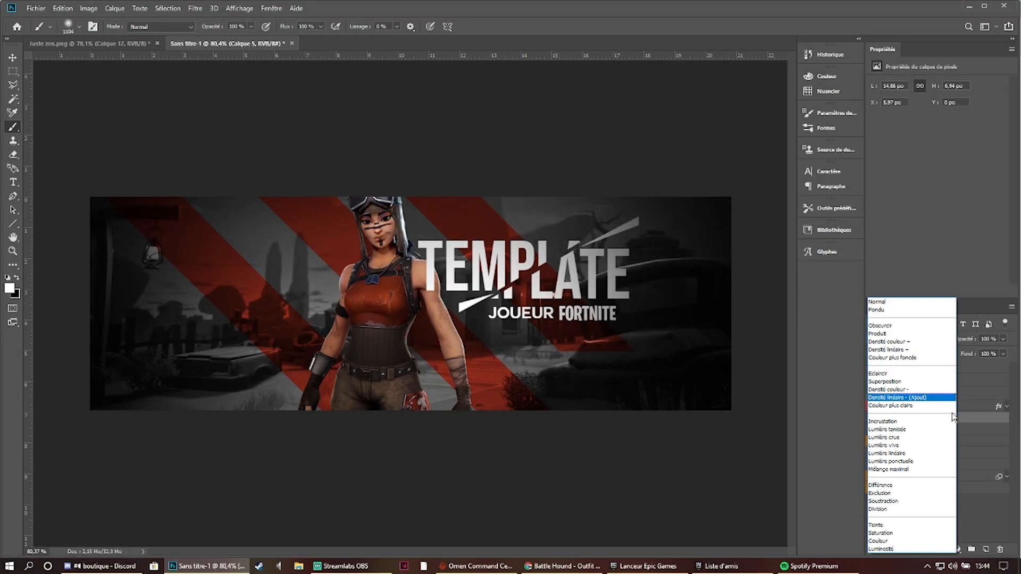
left_click(931, 434)
type("75")
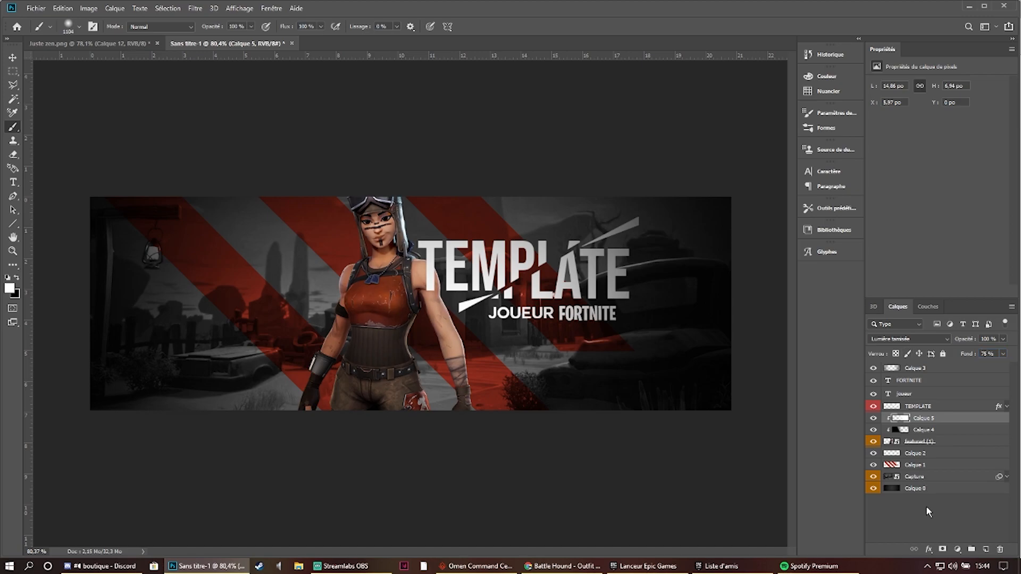
left_click(926, 511)
key("ctrl+minus")
key("ctrl+minus")
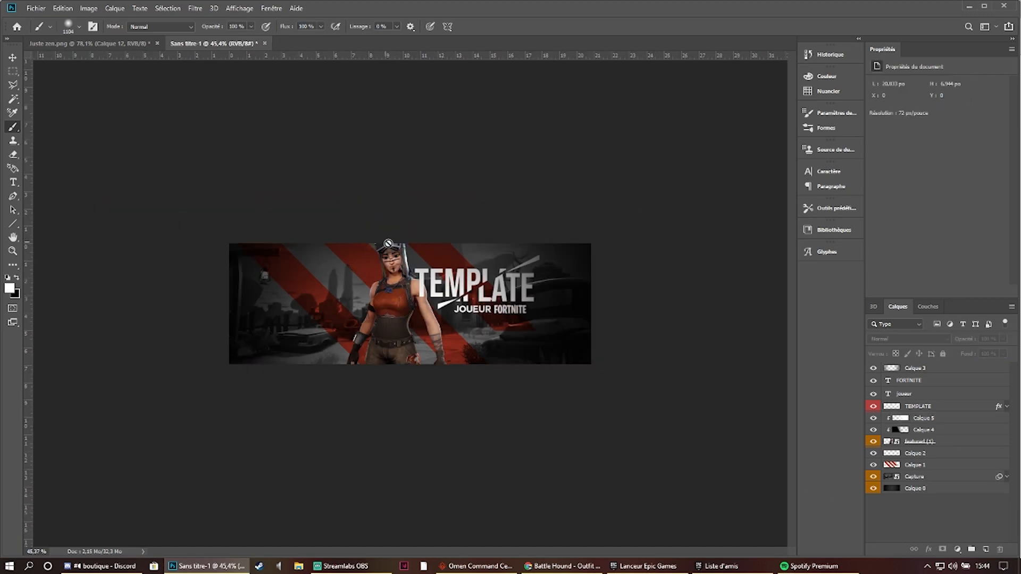
- Add a new layer directly above Calque 5 and reduce the brush size to 171 px
key("ctrl+plus")
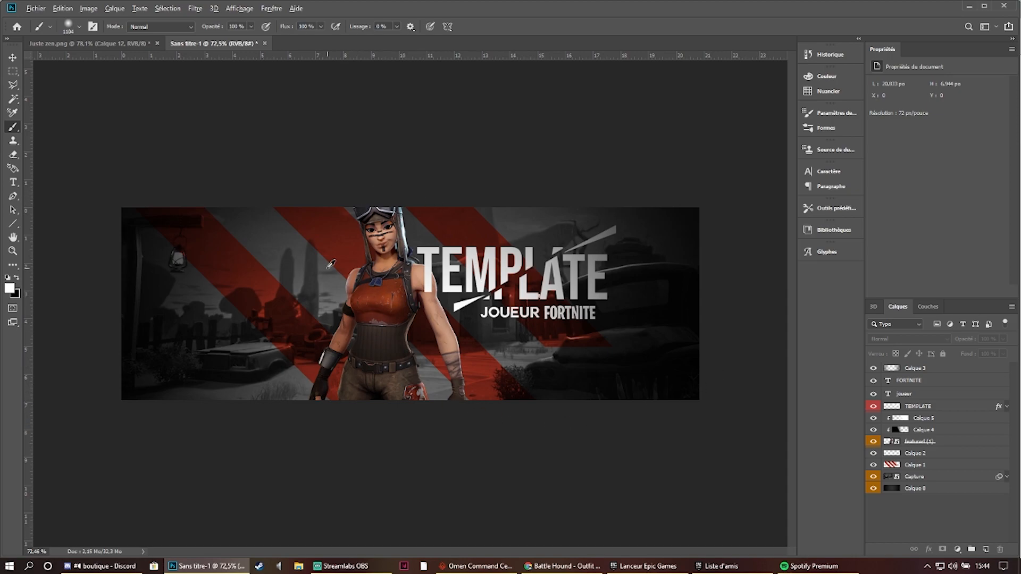
key("ctrl+plus")
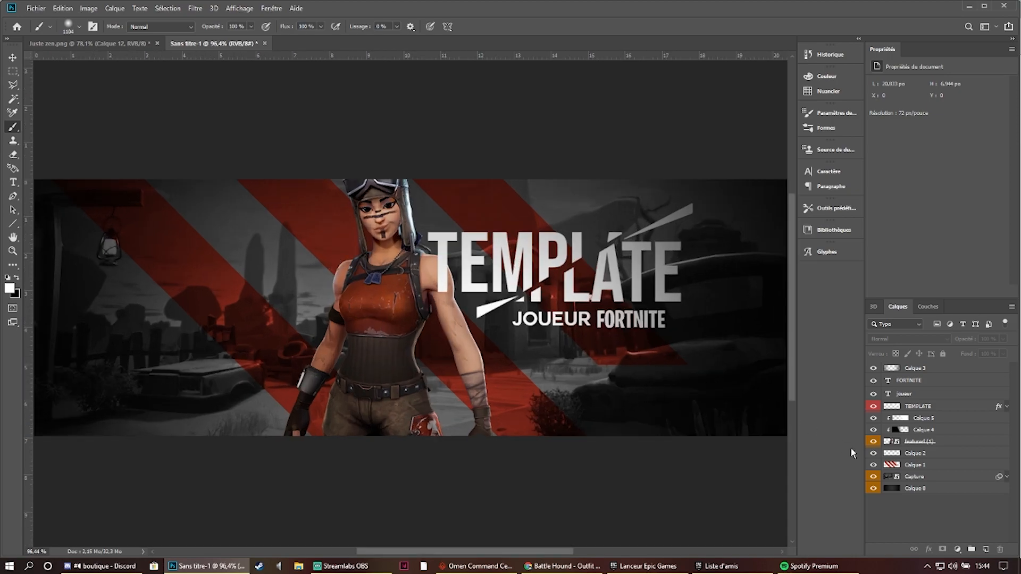
left_click(942, 420)
left_click(985, 550)
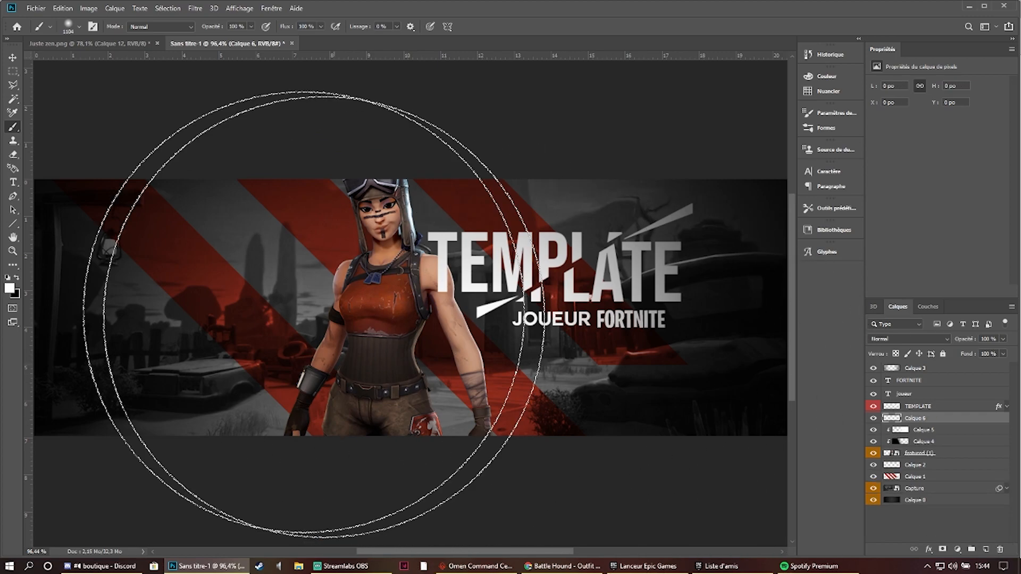
mouse_move(419, 289)
left_mouse_down()
mouse_move(285, 307)
mouse_move(127, 354)
mouse_move(168, 352)
left_mouse_up()
- Pick the bands' red as the foreground colour with Calque 1 switched to Normal, and return that layer to Incrustation
left_click(10, 288)
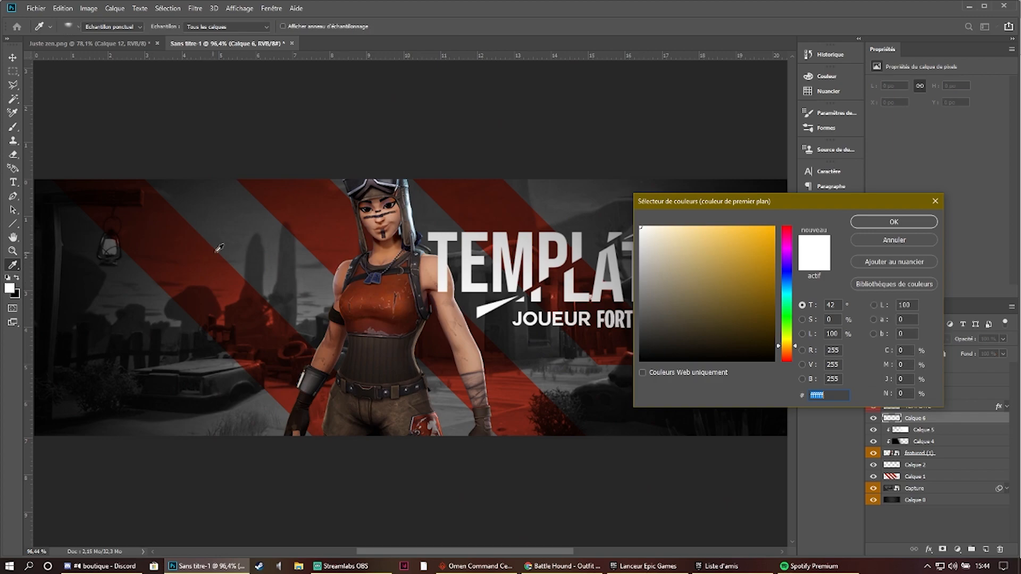
left_click(883, 241)
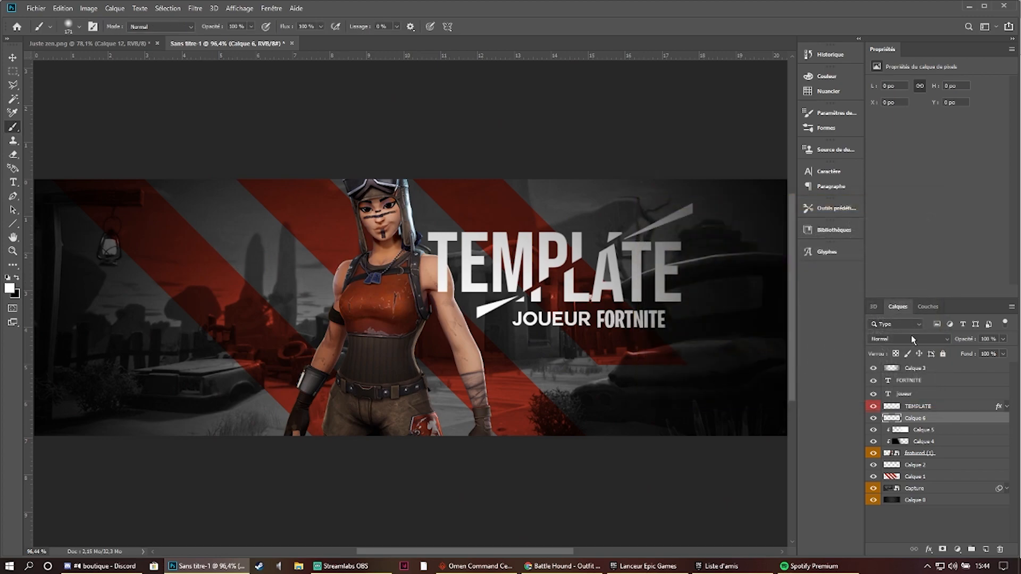
left_click(926, 464)
left_click(907, 339)
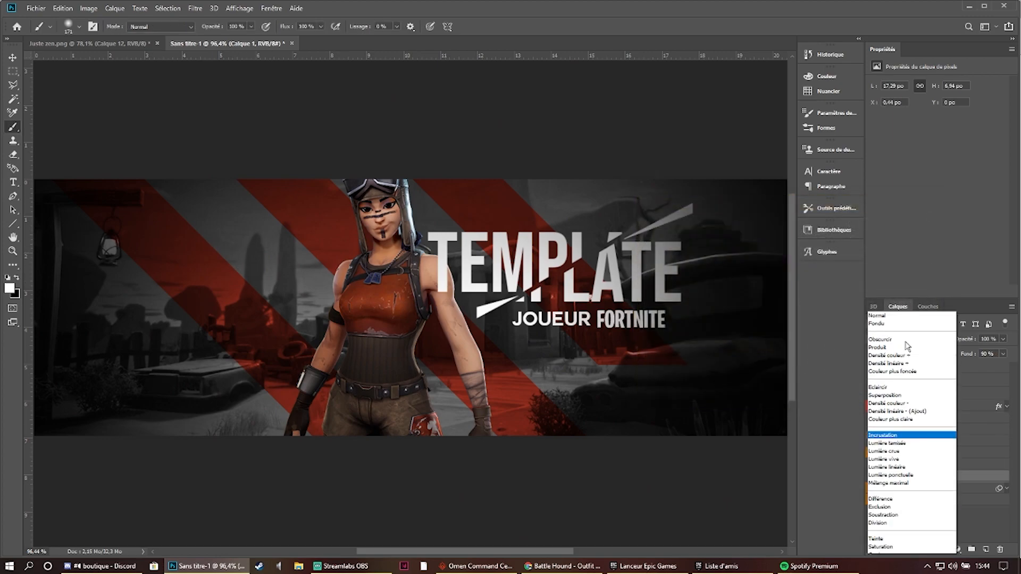
left_click(891, 302)
left_click(10, 287)
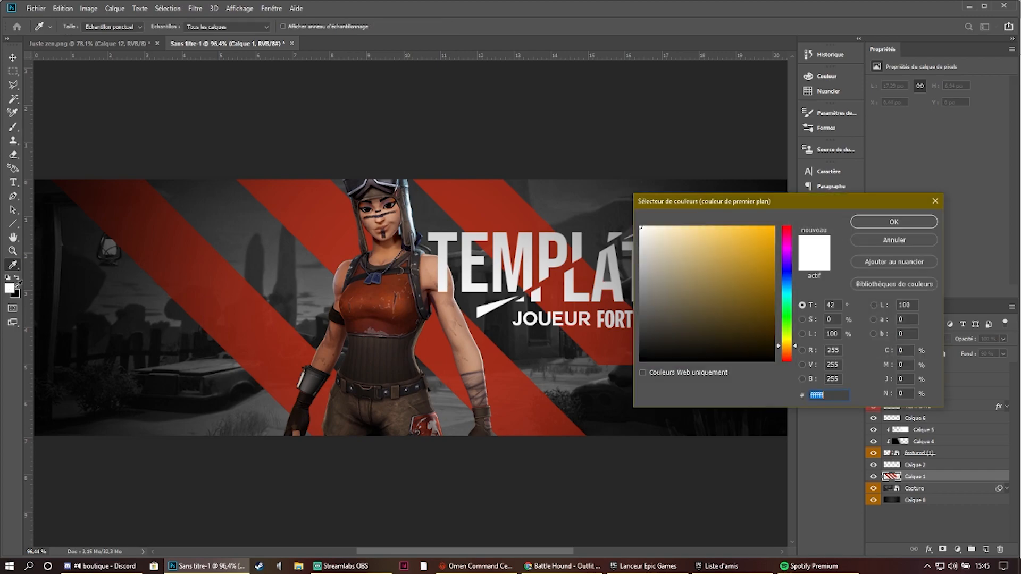
left_click(482, 190)
left_click(894, 221)
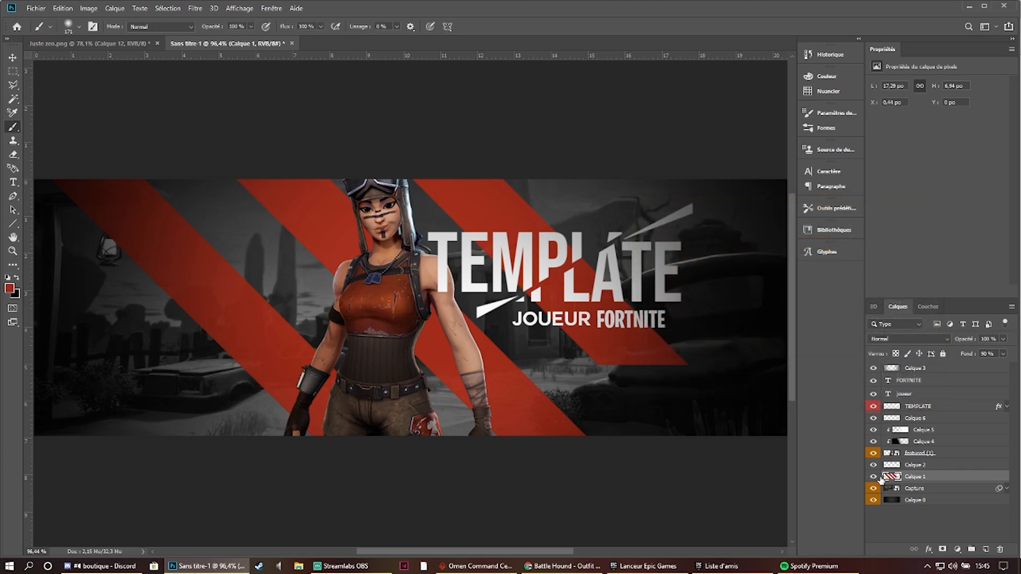
left_click(907, 339)
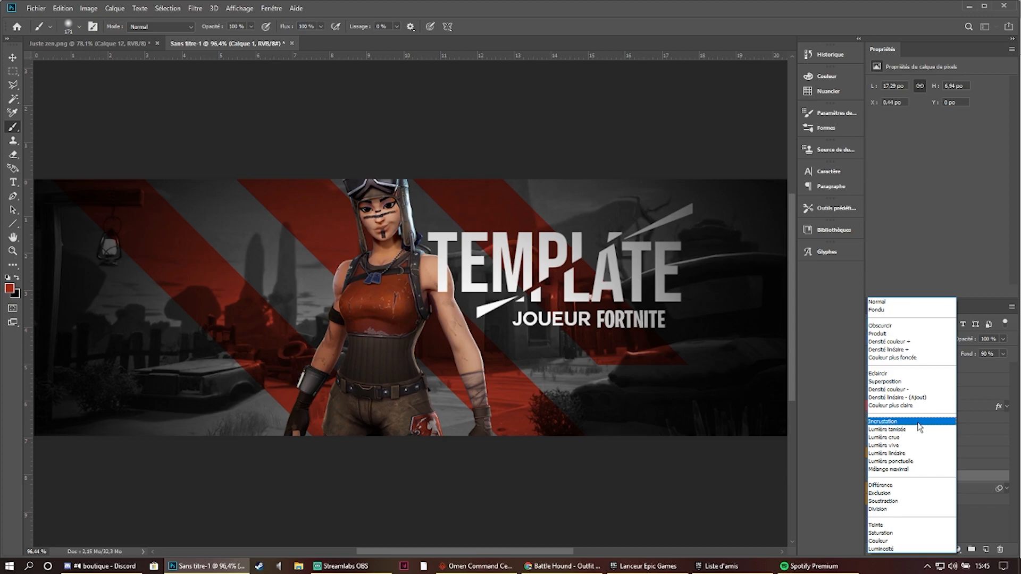
left_click(920, 429)
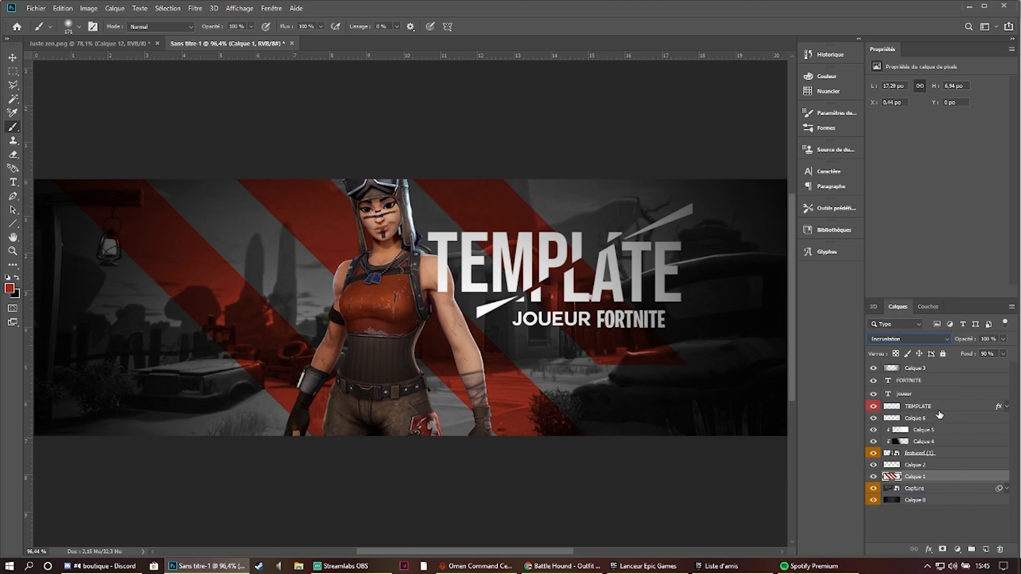
- Clip the empty layer Calque 6 to the character below it with a clipping mask
left_click(911, 418)
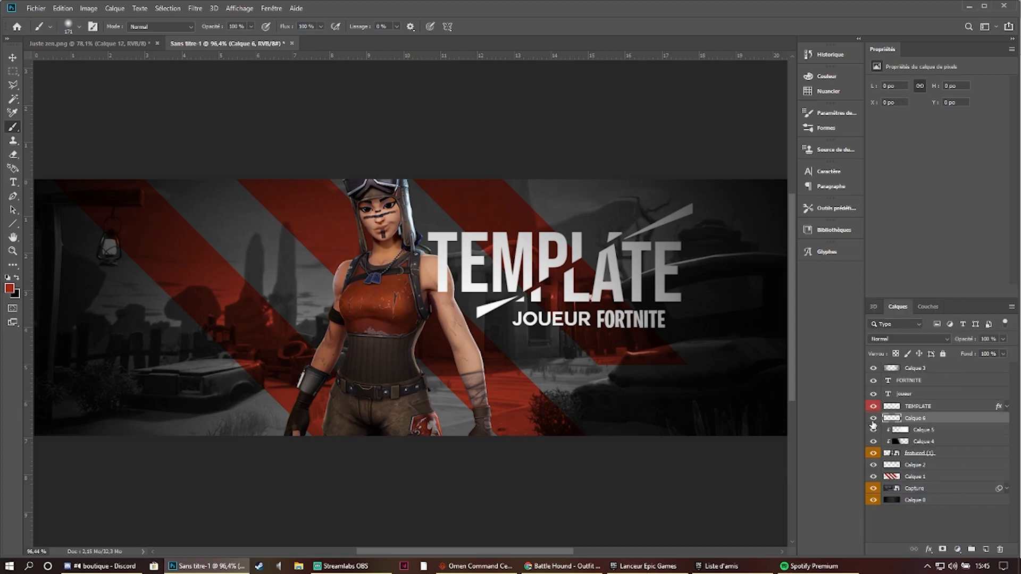
left_click_drag(483, 361, 456, 367)
left_click(940, 533)
scroll(457, 347, "up", 2)
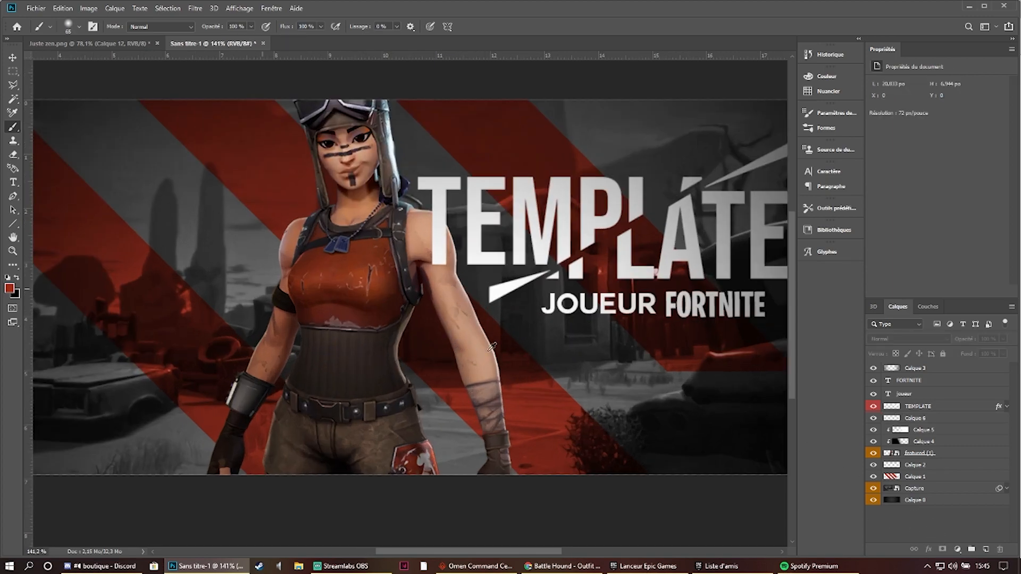
right_click(930, 423)
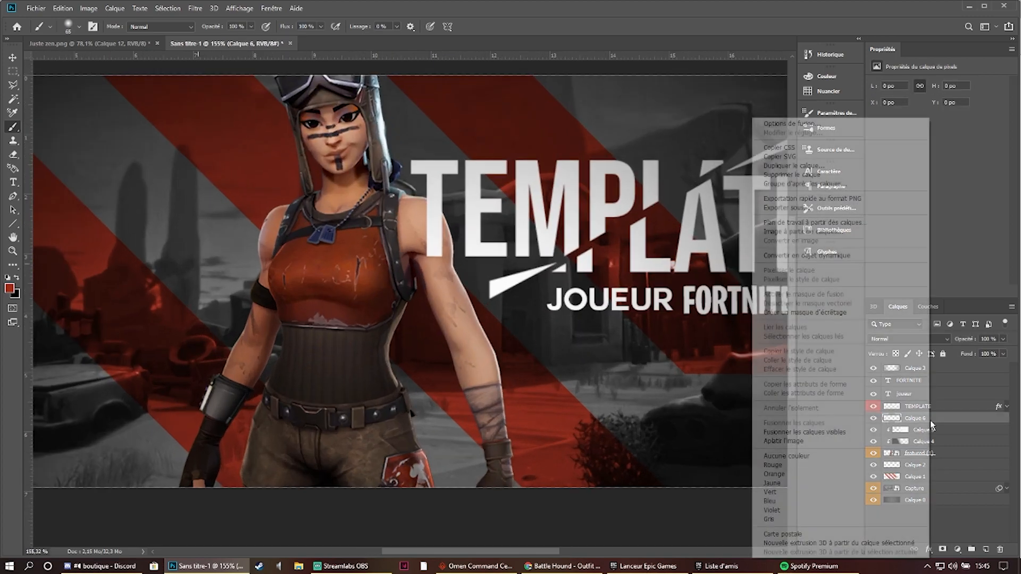
left_click(829, 376)
- Brush soft red light on Calque 6 along the outer edge of the character's arm nearest the title
left_click(517, 331)
mouse_move(511, 279)
left_mouse_down()
mouse_move(530, 325)
mouse_move(514, 301)
left_mouse_up()
key("ctrl+z")
key("ctrl+z")
mouse_move(560, 341)
left_mouse_down()
mouse_move(606, 330)
mouse_move(587, 325)
left_mouse_up()
mouse_move(571, 269)
left_mouse_down()
mouse_move(558, 305)
mouse_move(610, 435)
left_mouse_up()
key("space")
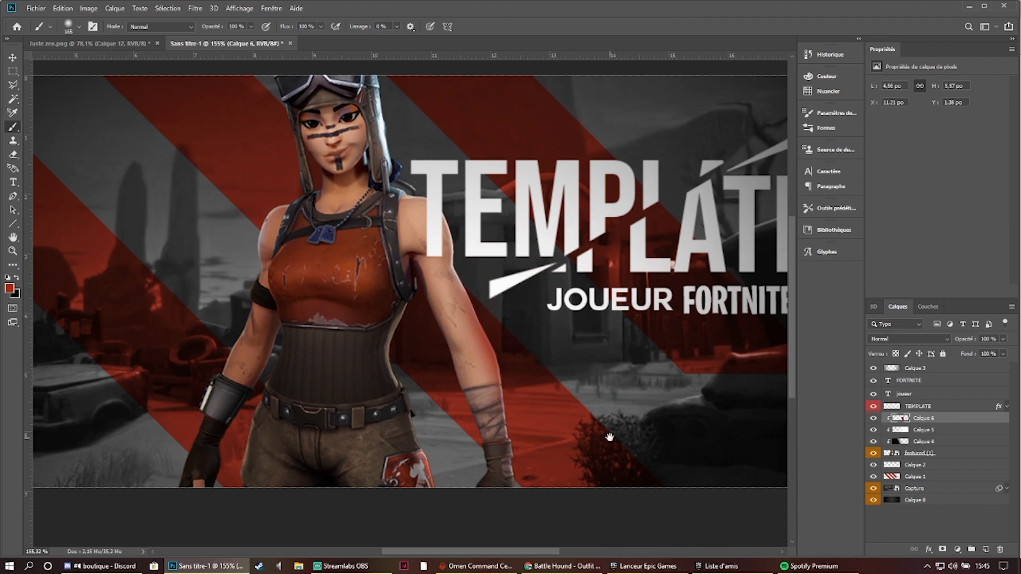
- Brush soft red light on Calque 6 over the lantern-side arm and hair of the character
scroll(609, 437, "down", 4)
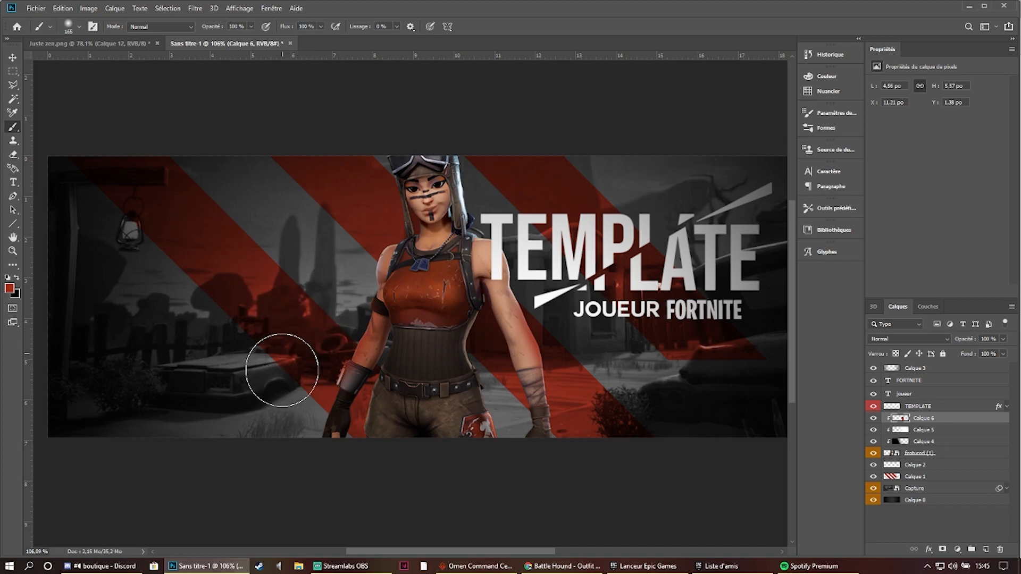
mouse_move(258, 365)
left_mouse_down()
mouse_move(279, 337)
mouse_move(314, 357)
left_mouse_up()
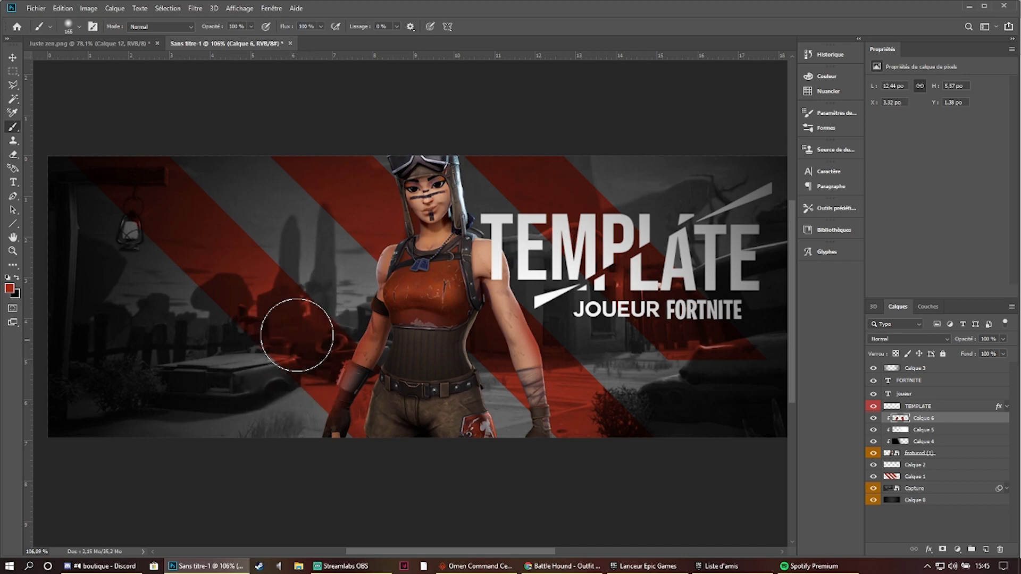
left_click_drag(366, 214, 337, 189)
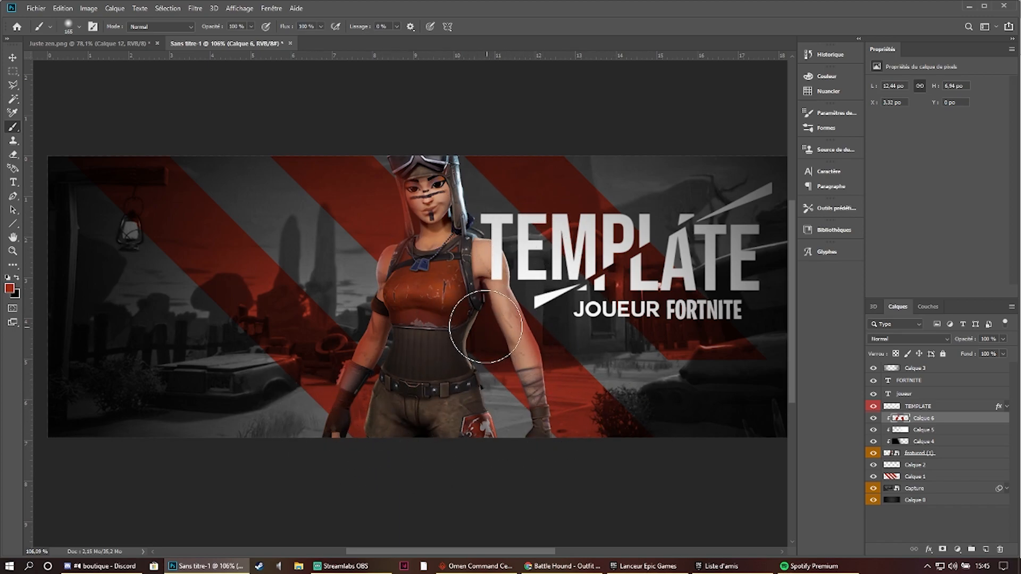
- Brush red light with a 46 px brush on the edges between the character's torso and the title-side arm
scroll(512, 330, "up", 5)
left_click_drag(459, 351, 405, 354)
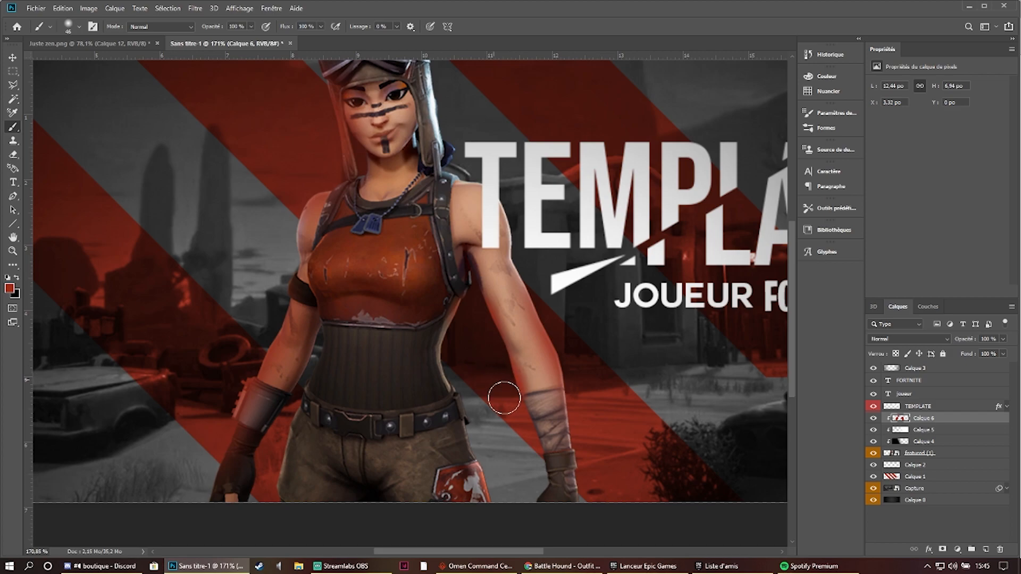
scroll(453, 362, "down", 2)
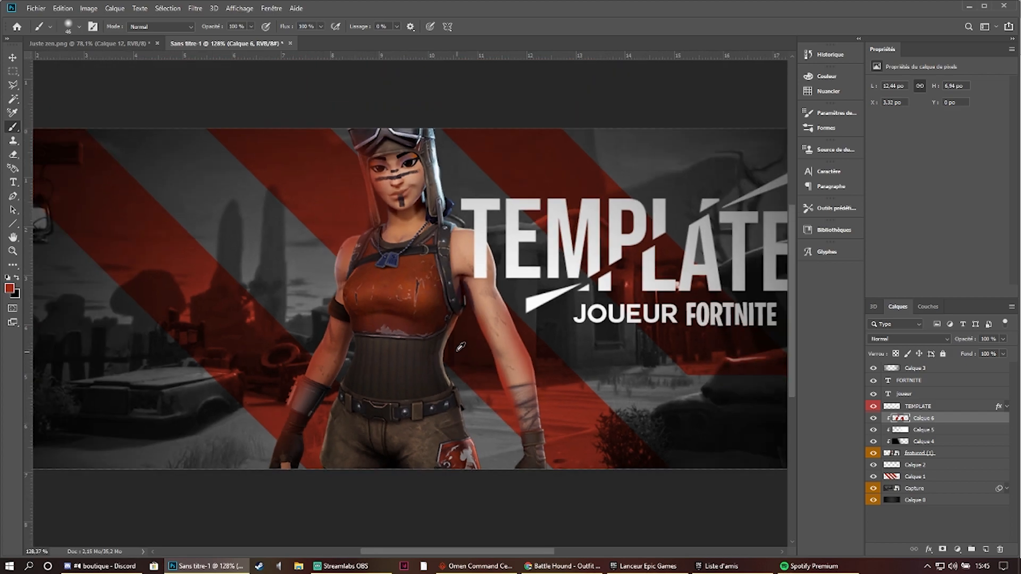
left_click_drag(468, 278, 463, 341)
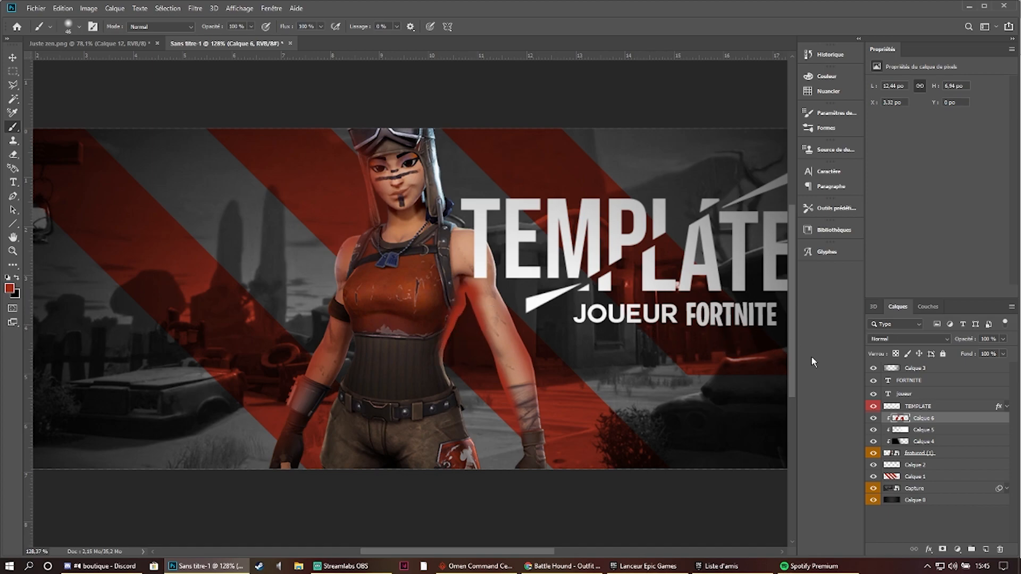
- Set the red light layer Calque 6 to Lumière tamisée blend mode and deselect it
left_click(899, 340)
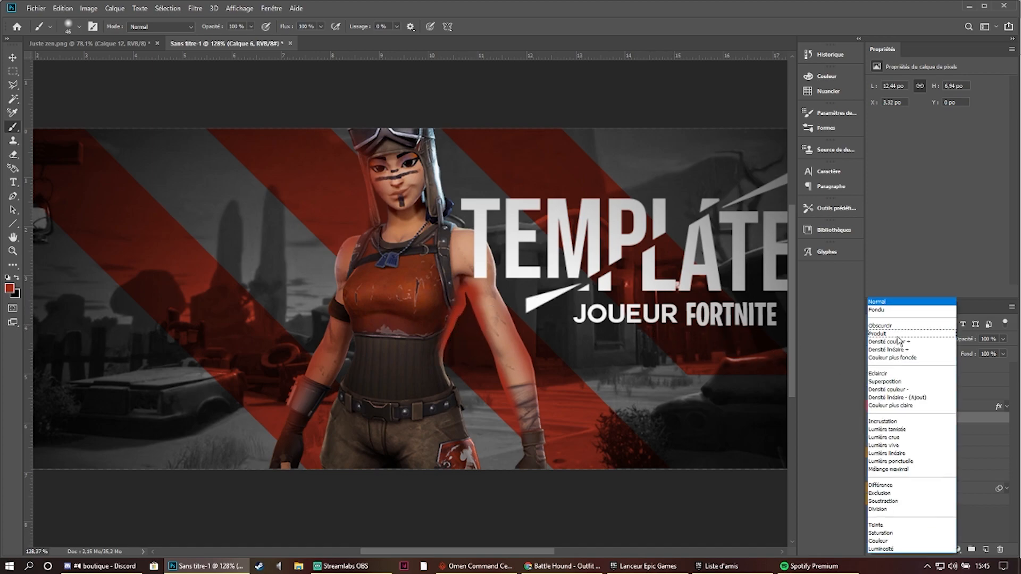
left_click(910, 429)
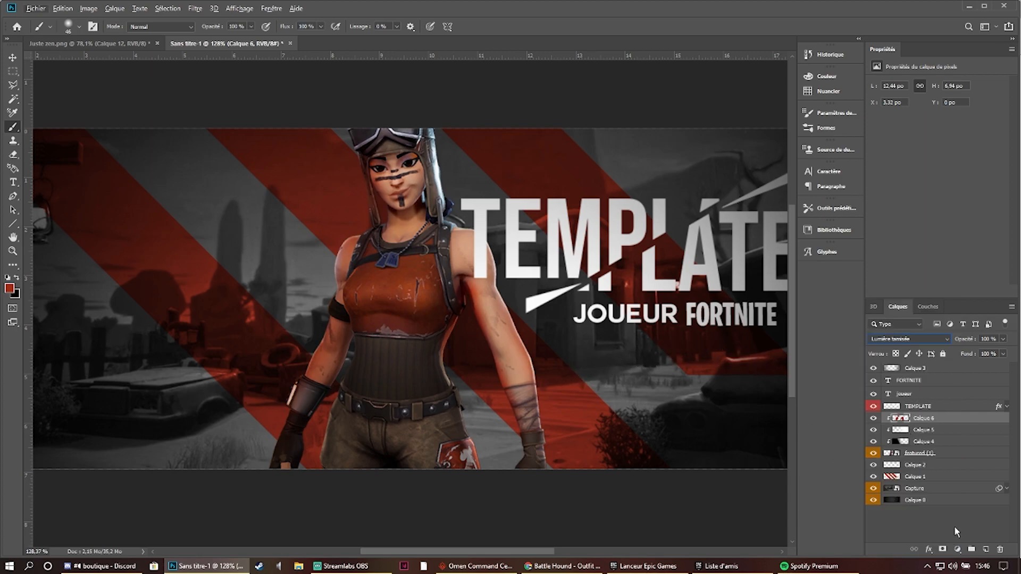
left_click(956, 528)
scroll(490, 298, "down", 1)
- Soften the red light on Calque 6 around the character with a soft 371 px eraser, and deselect the layer
left_click(933, 418)
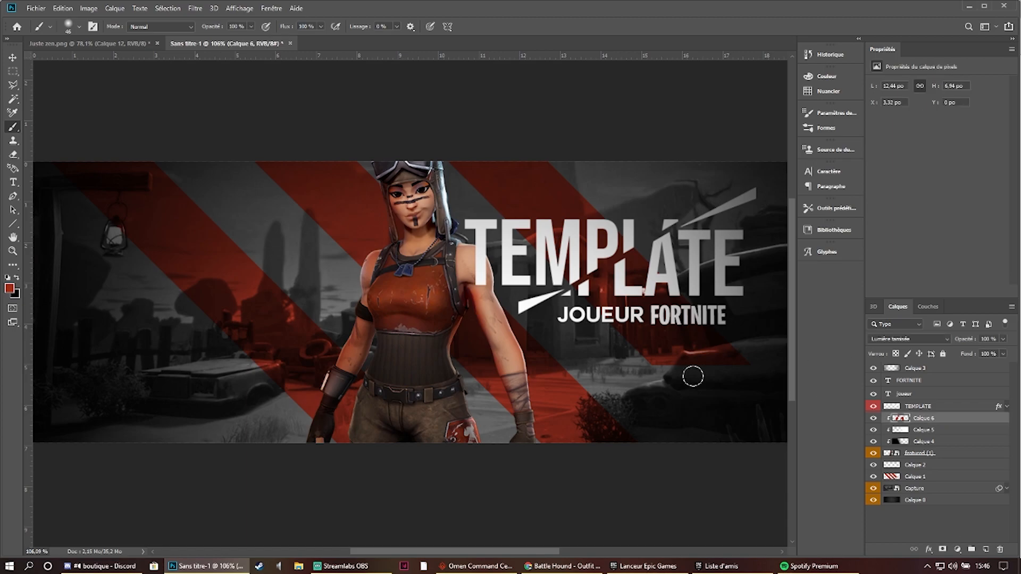
left_click(13, 156)
left_click_drag(570, 236, 258, 309)
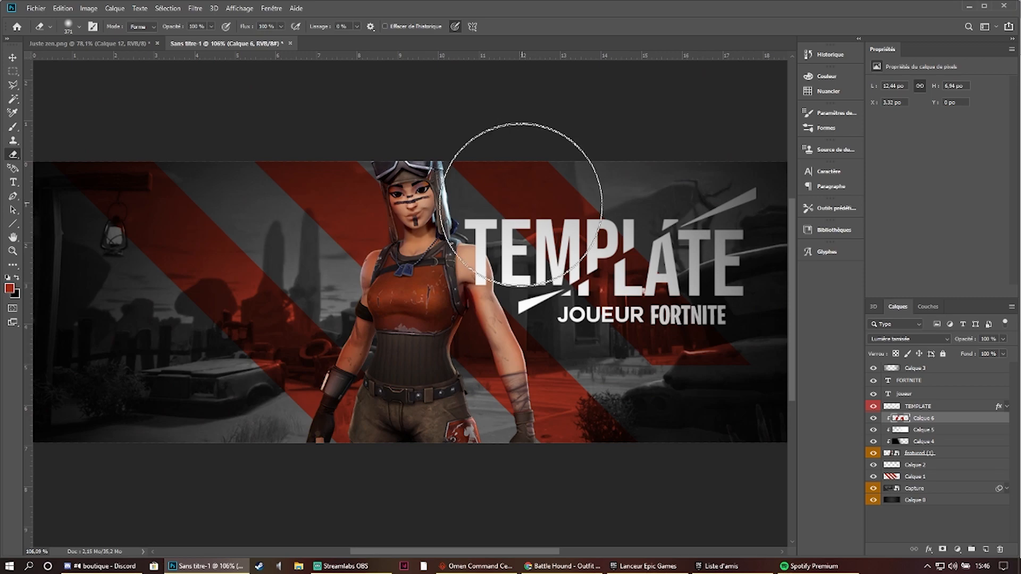
scroll(752, 269, "down", 2)
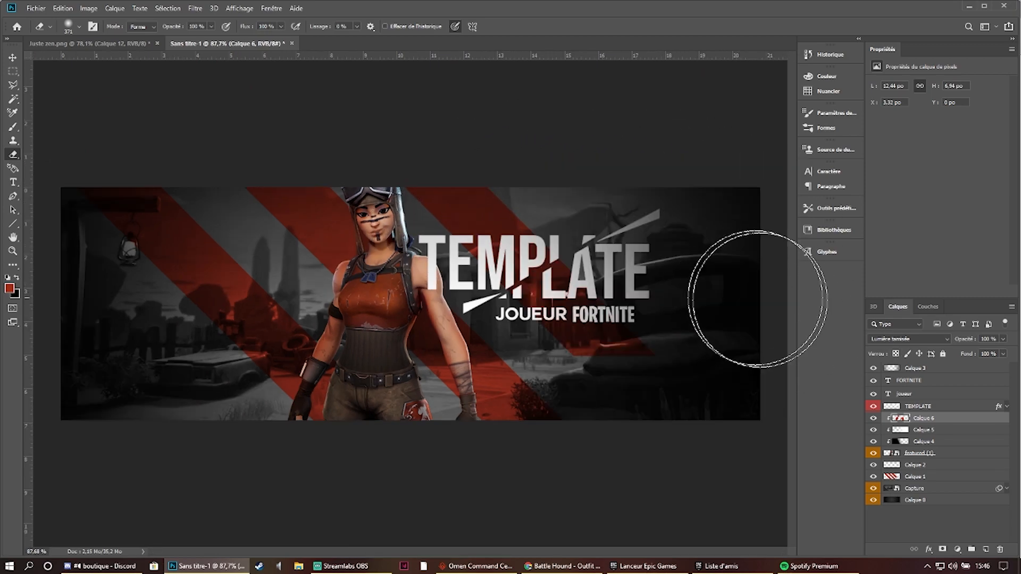
left_click(972, 518)
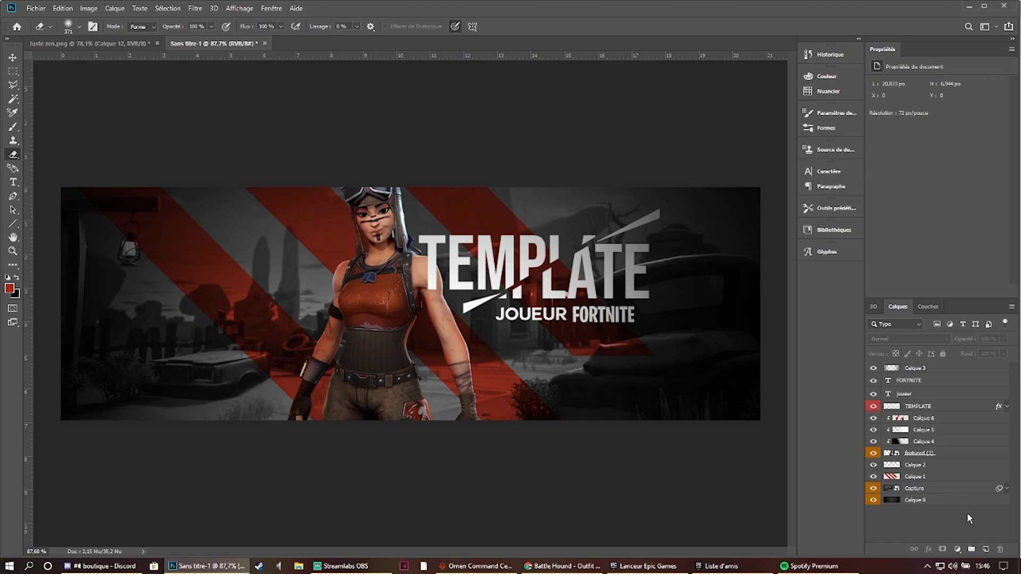
- Compare the banner with the reference Juste zen.png to check which decorative details are still missing
scroll(515, 358, "down", 1)
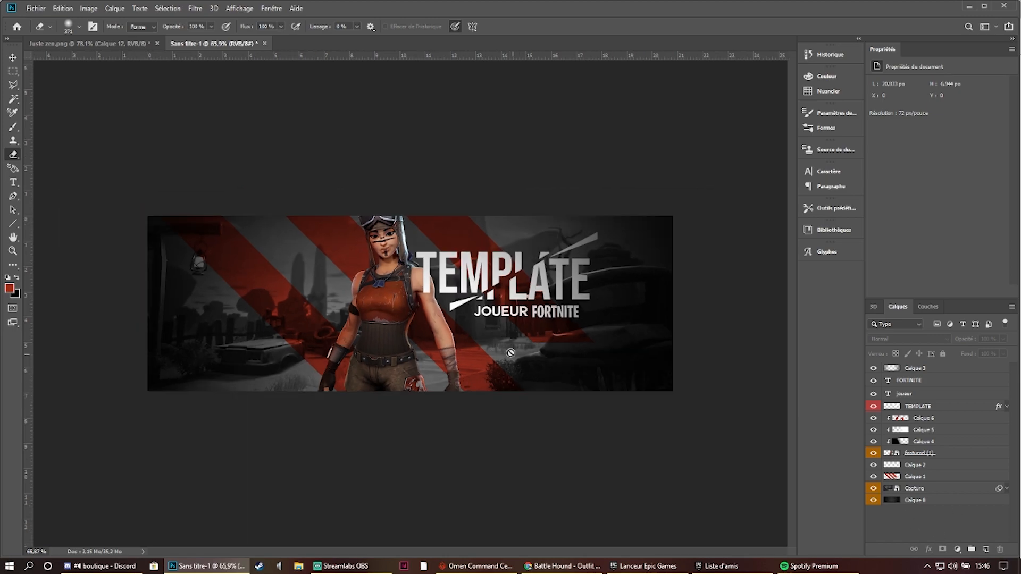
left_click(99, 43)
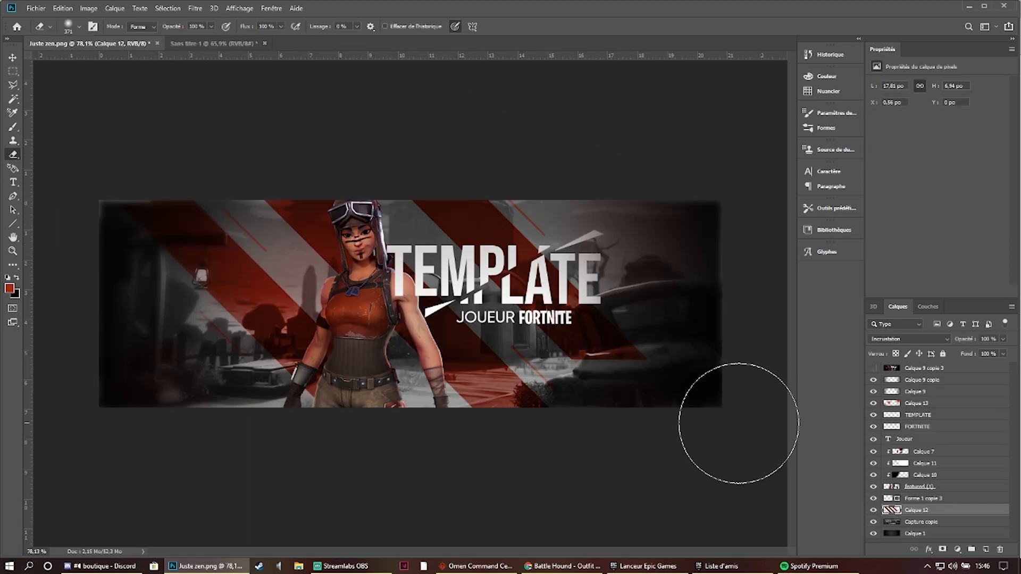
left_click(205, 43)
left_click(94, 44)
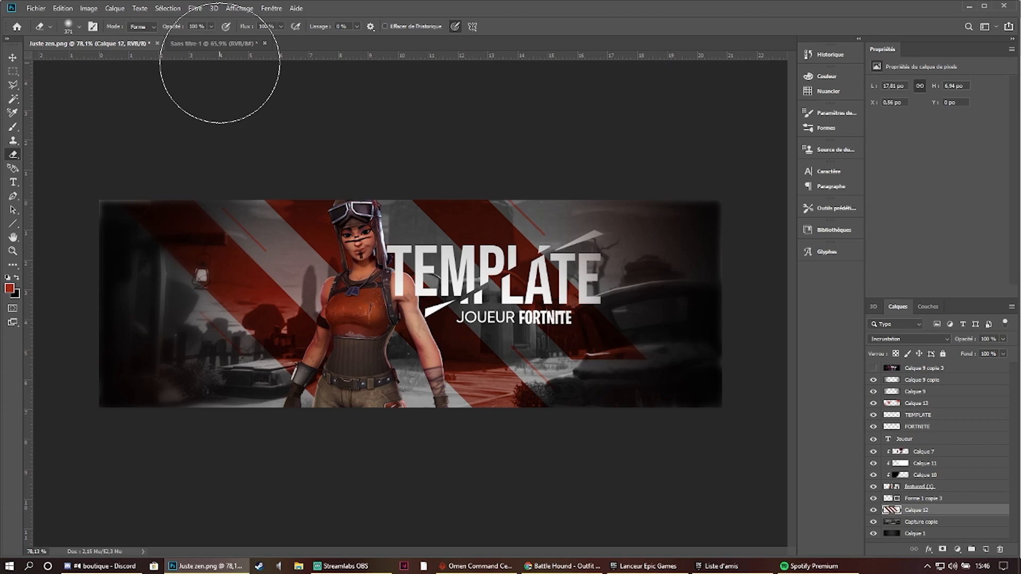
left_click(209, 43)
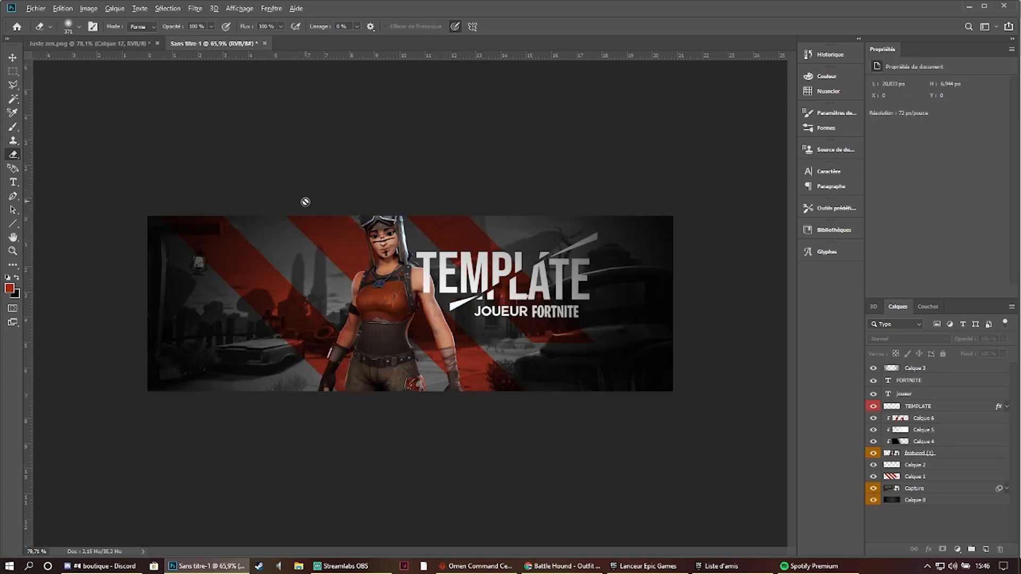
scroll(305, 202, "up", 3)
scroll(308, 263, "down", 2)
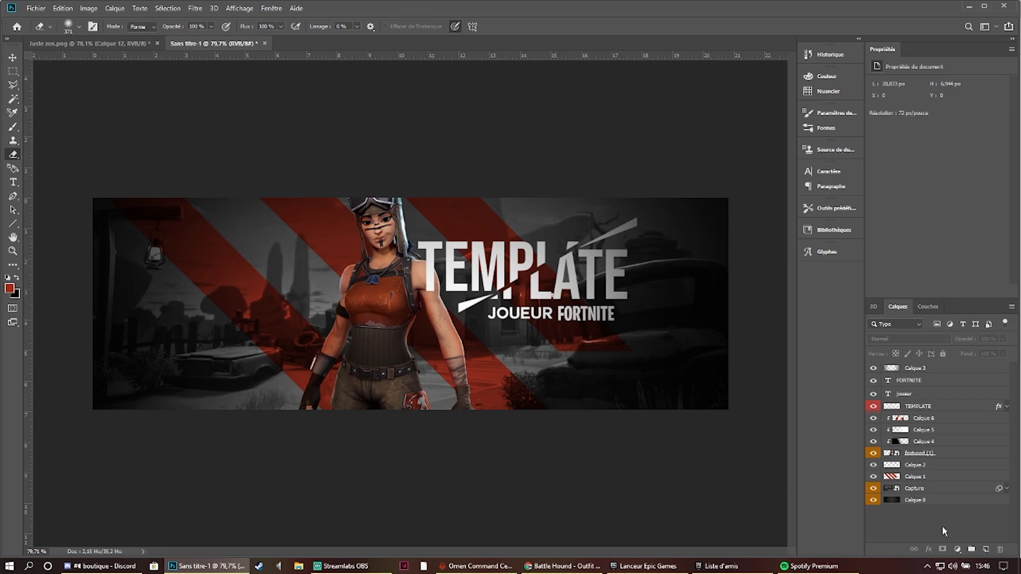
- Activate the Line tool with a 5 px thickness for the lantern side of the banner
scroll(160, 216, "up", 2)
left_click(13, 237)
left_click(12, 224)
scroll(154, 183, "up", 5)
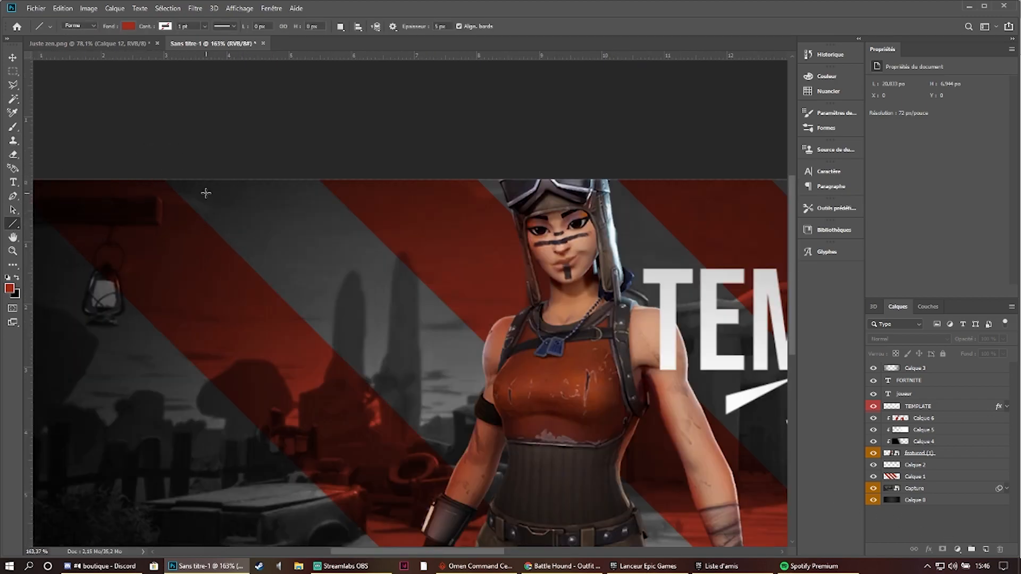
left_click_drag(205, 193, 230, 215)
right_click(230, 242)
right_click(18, 226)
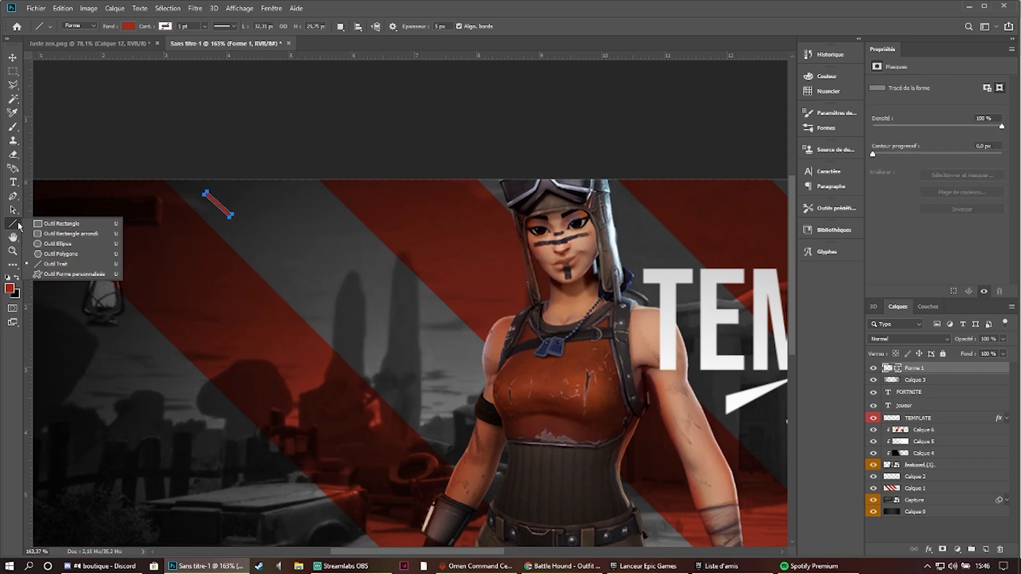
left_click(569, 25)
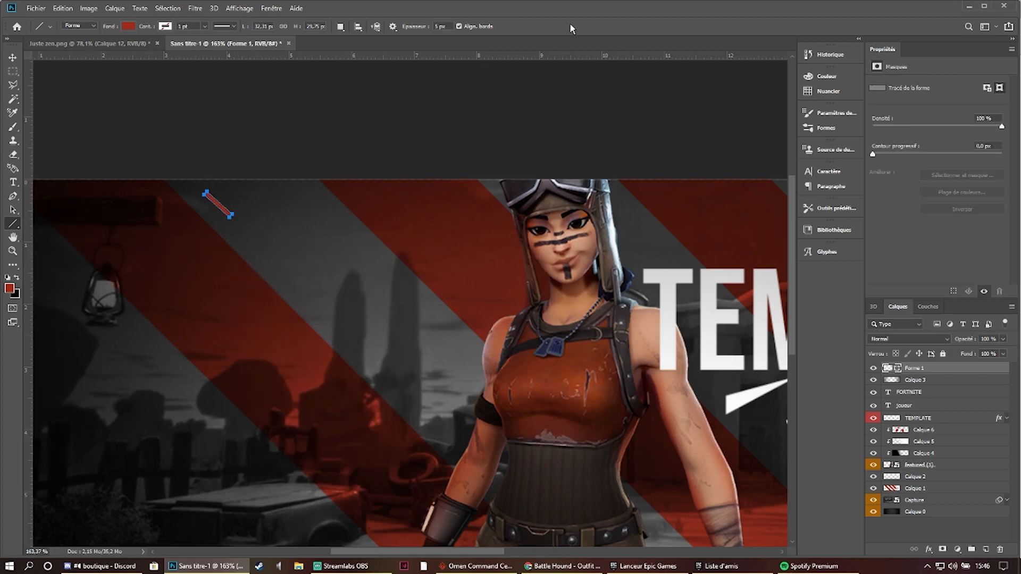
key("ctrl+z")
- Draw a red 5 px diagonal line spanning about 100 × 100 px in the grey gap between the first two bands
left_click_drag(207, 200, 291, 285)
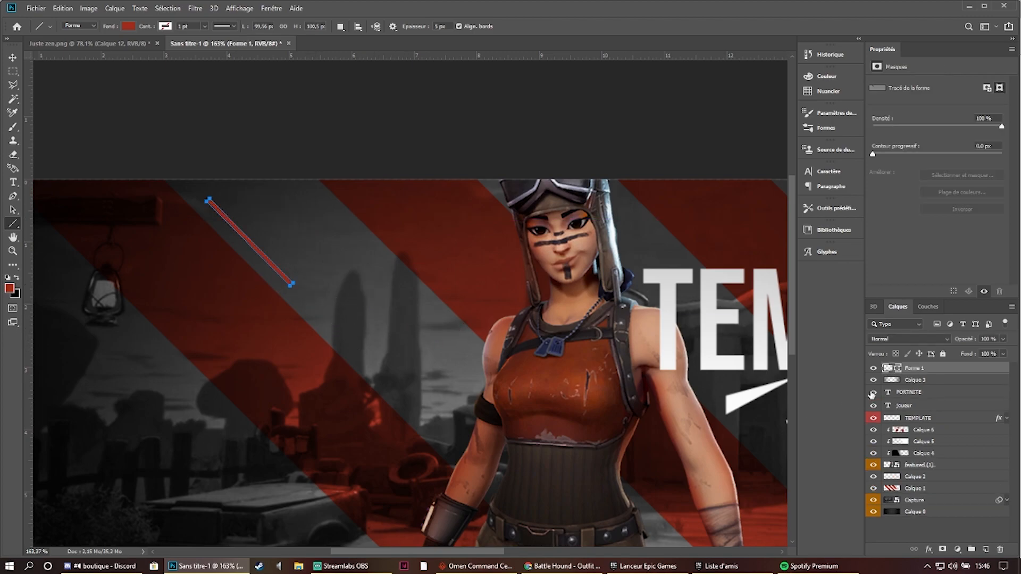
- Duplicate the red diagonal line and place the copy in the lower grey gap beside the car, accepting conversion to a regular path
scroll(472, 298, "down", 3)
left_click_drag(486, 370, 419, 329)
key("ctrl+j")
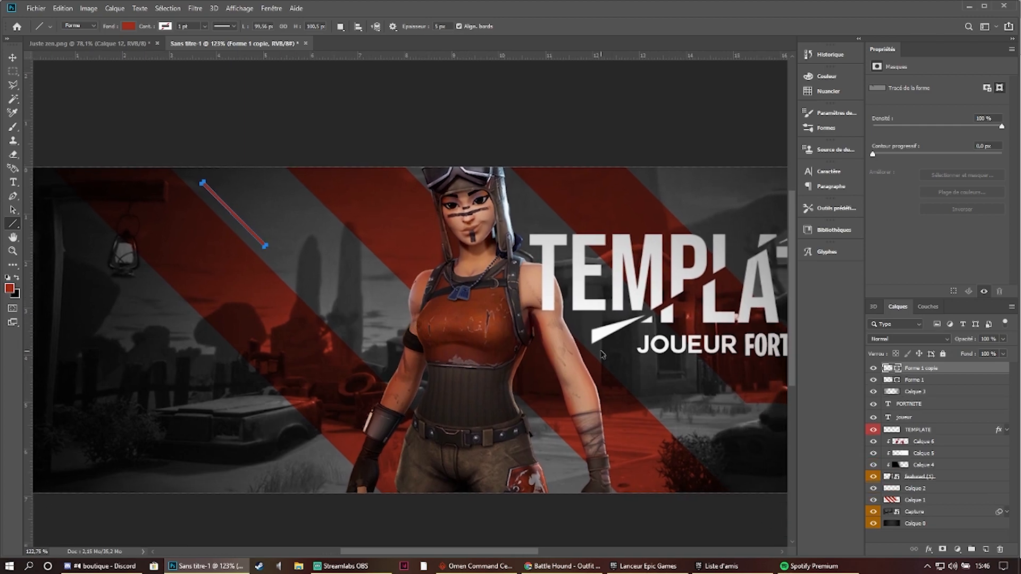
key("ctrl+t")
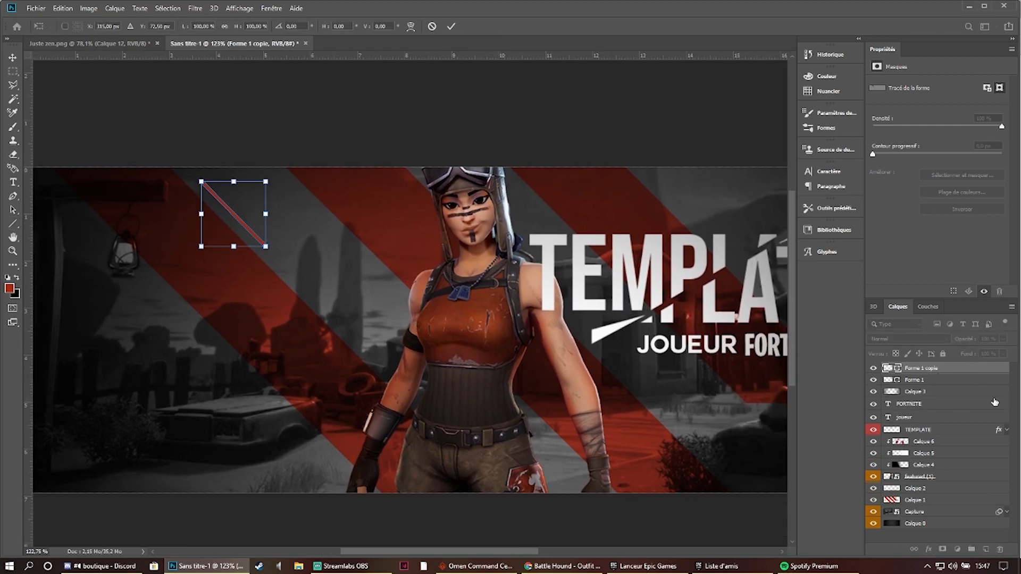
left_click_drag(260, 225, 317, 454)
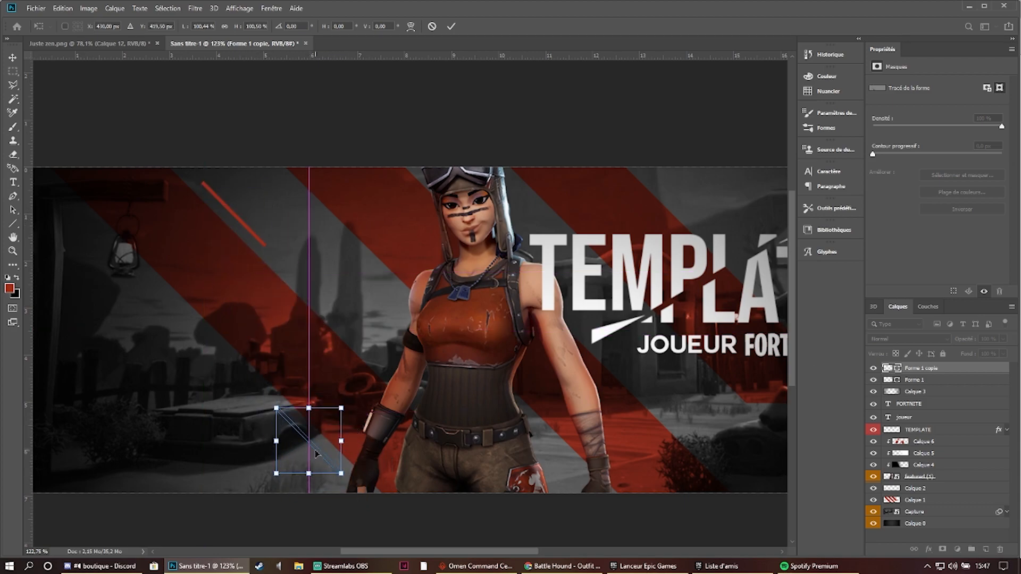
left_click(451, 27)
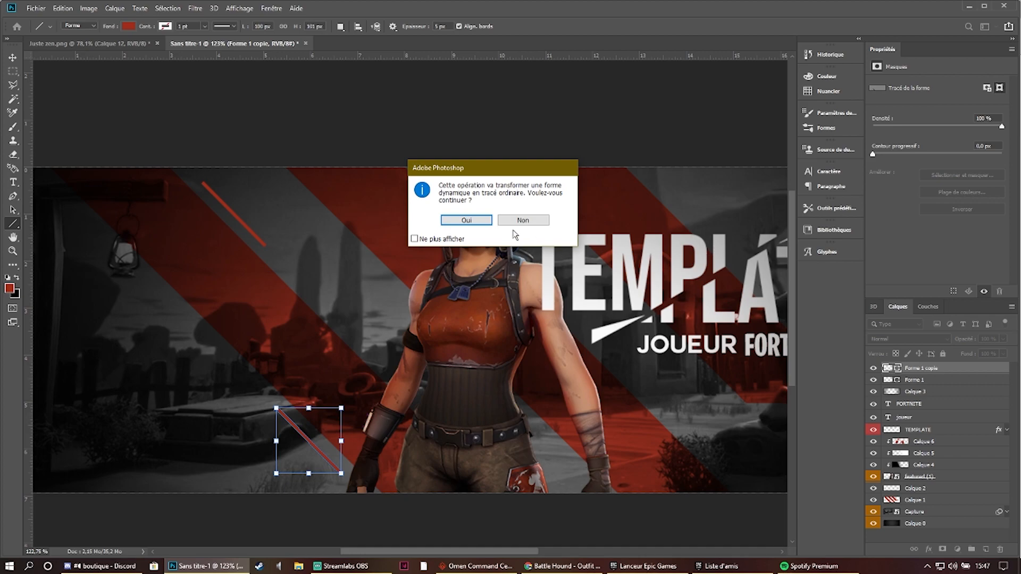
left_click(466, 225)
- Duplicate the lower line and place the copy over the bush at the banner's lower edge, around X 1076, Y 478.5 px
key("ctrl+j")
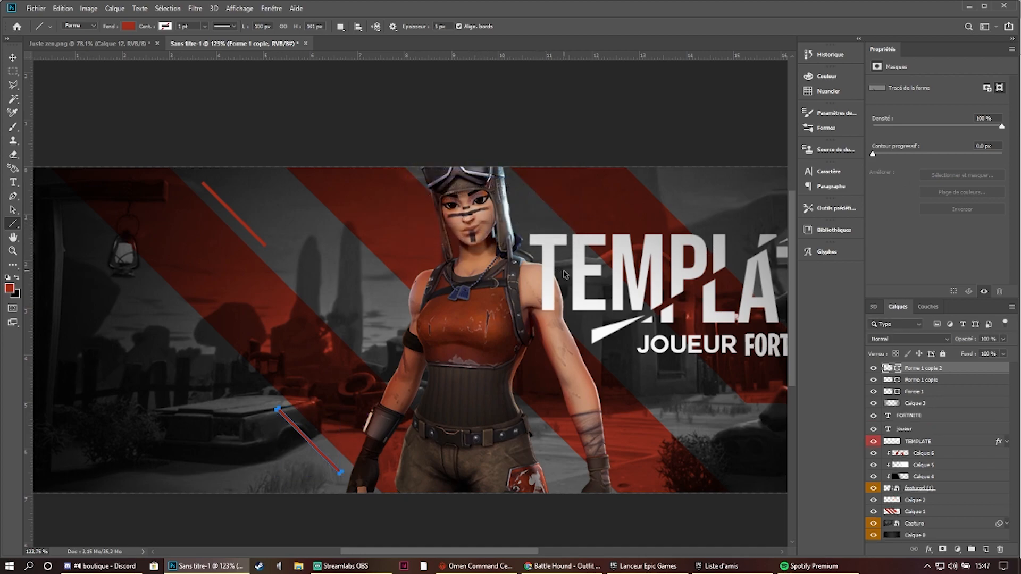
key("ctrl+t")
left_click_drag(343, 444, 775, 485)
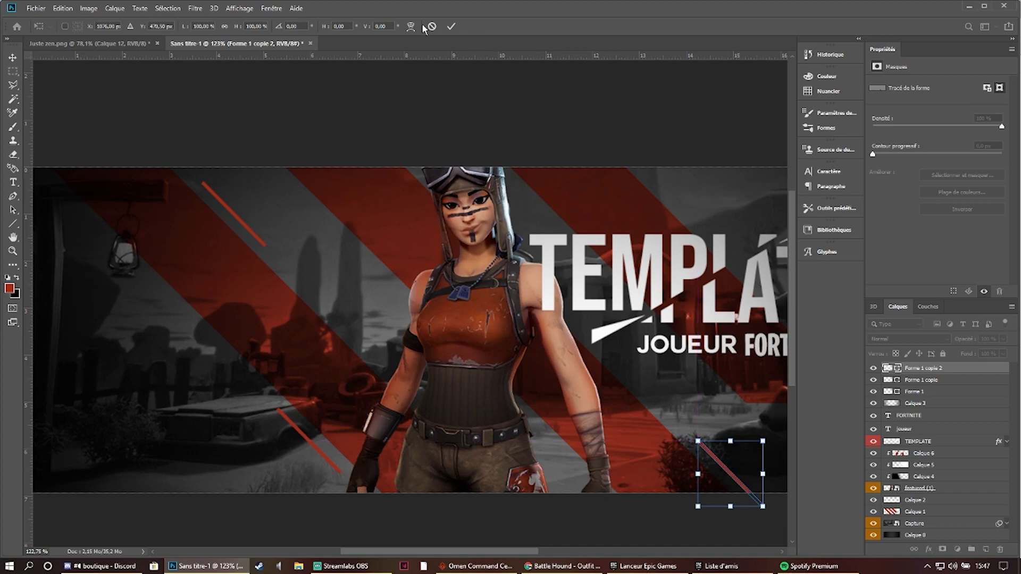
left_click(454, 25)
- Duplicate the line by the bush and place the copy across the banner's upper edge above the title, around X 976, Y 22.5 px
left_click_drag(669, 330, 500, 325)
key("ctrl+j")
key("ctrl+t")
left_click_drag(557, 467, 494, 176)
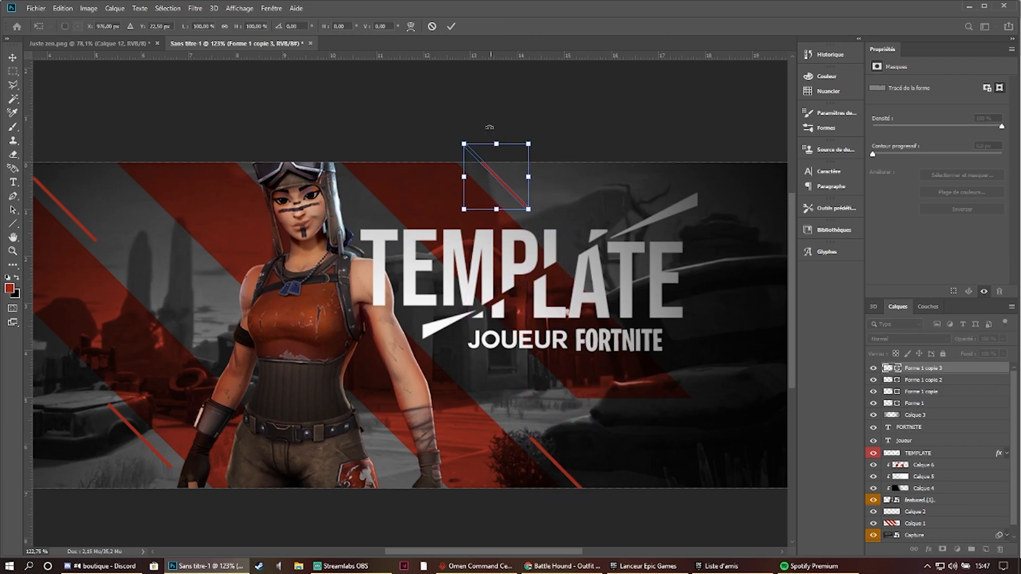
key("Return")
scroll(408, 229, "down", 3)
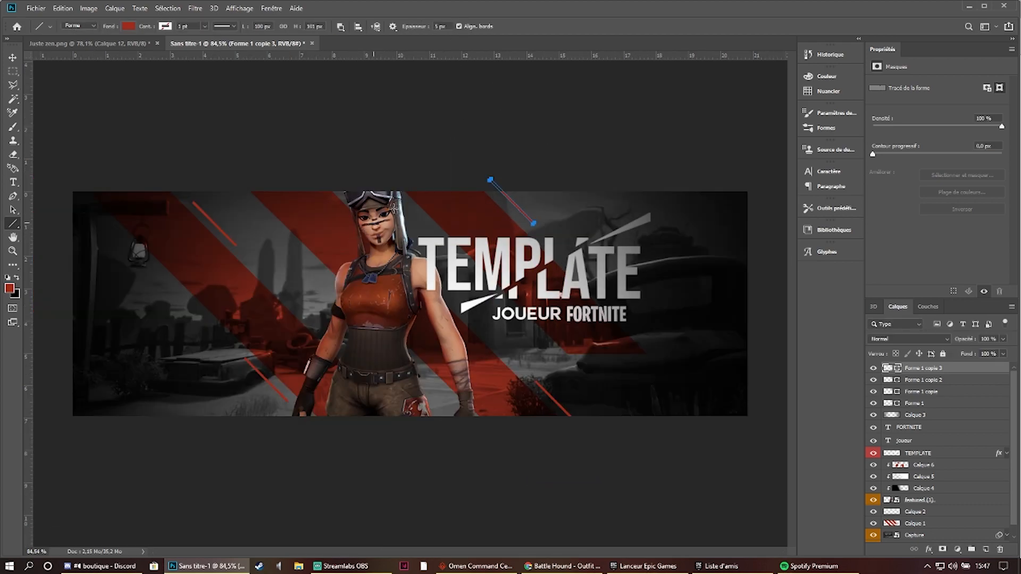
- Merge the four red line shapes into a single layer and rasterize it
left_click(930, 404, "shift")
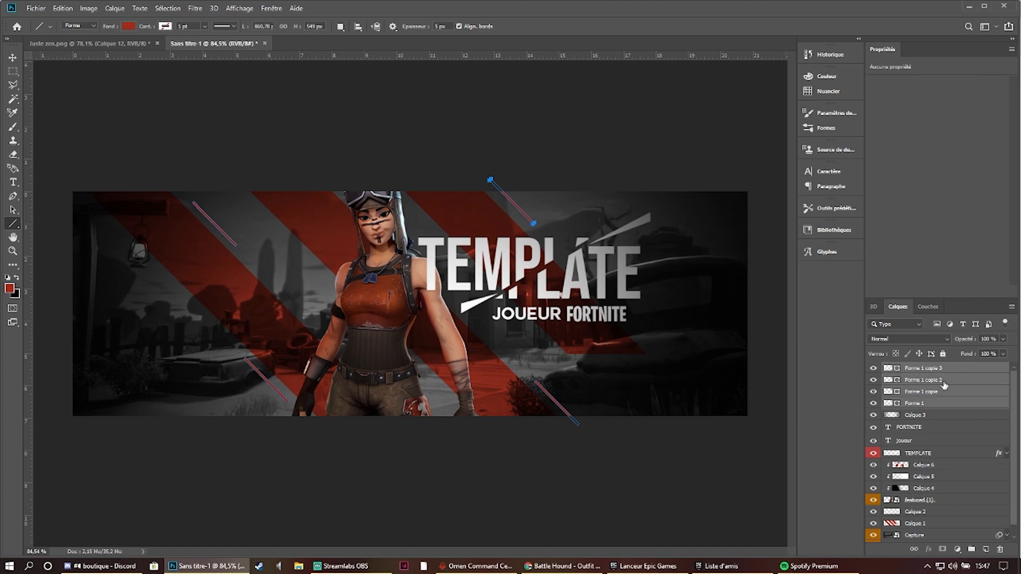
right_click(943, 384)
left_click(904, 422)
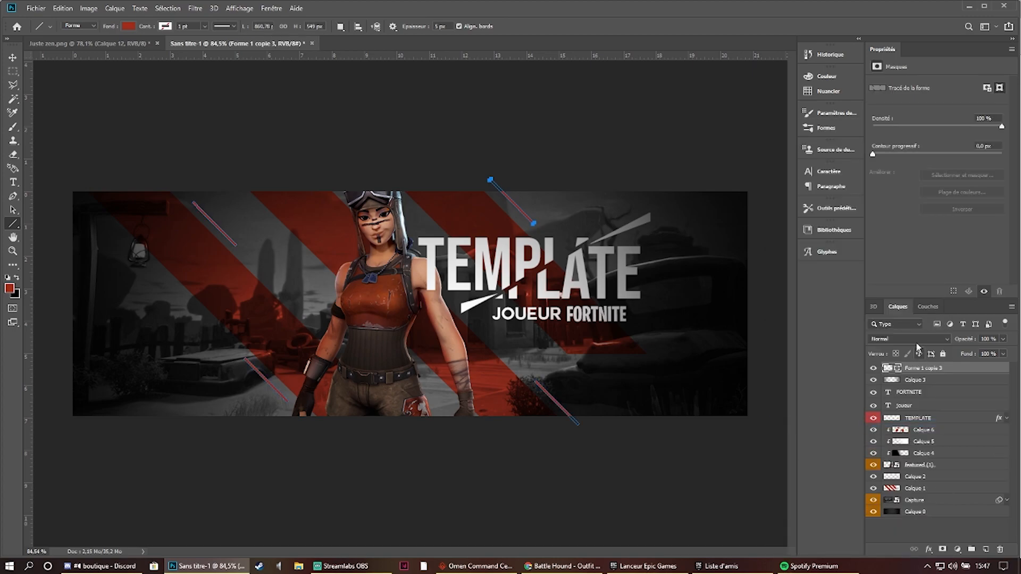
right_click(925, 368)
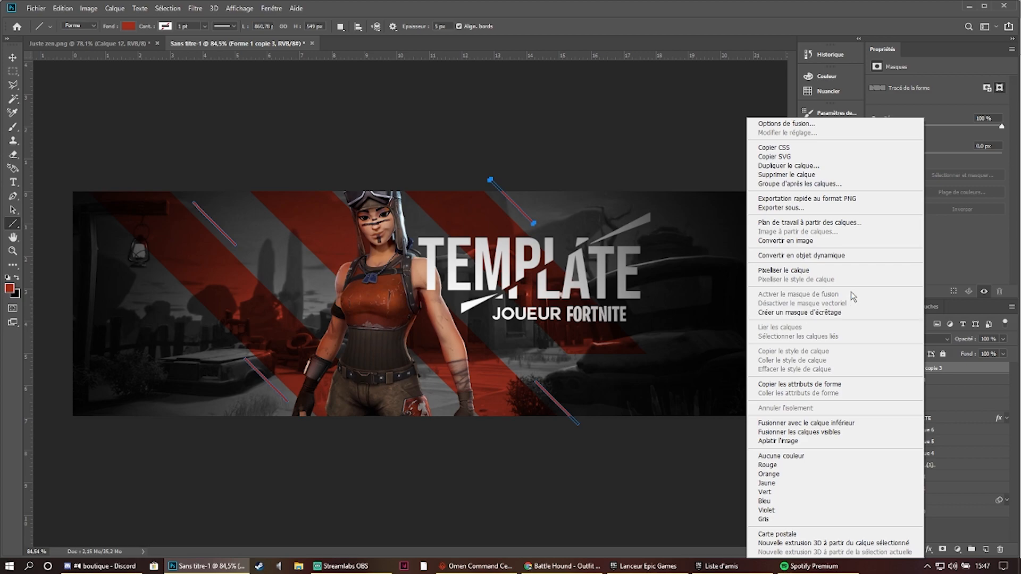
left_click(825, 258)
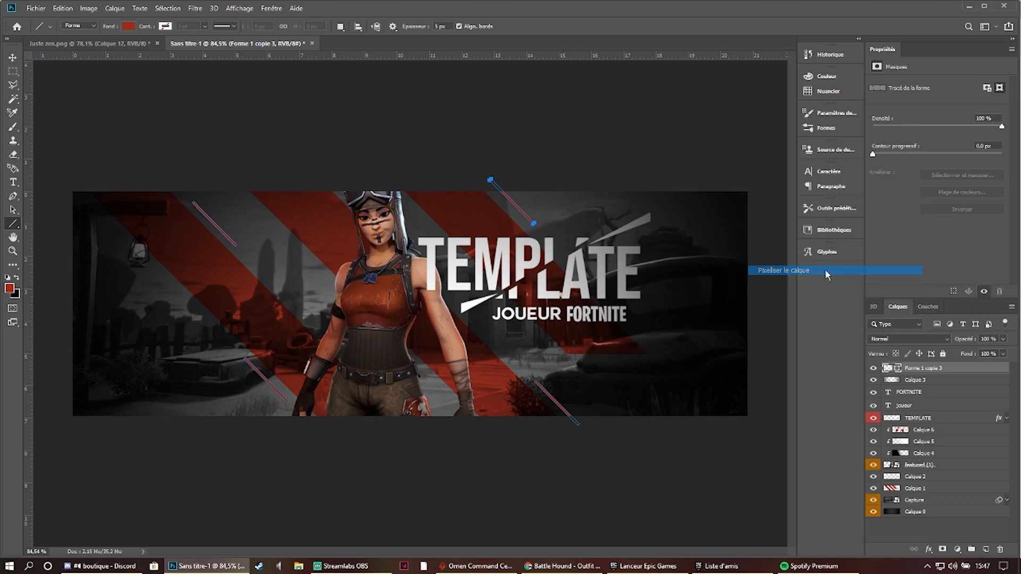
- Set the merged lines layer's blend mode to Lumière tamisée and leave no layer selected
left_click(910, 341)
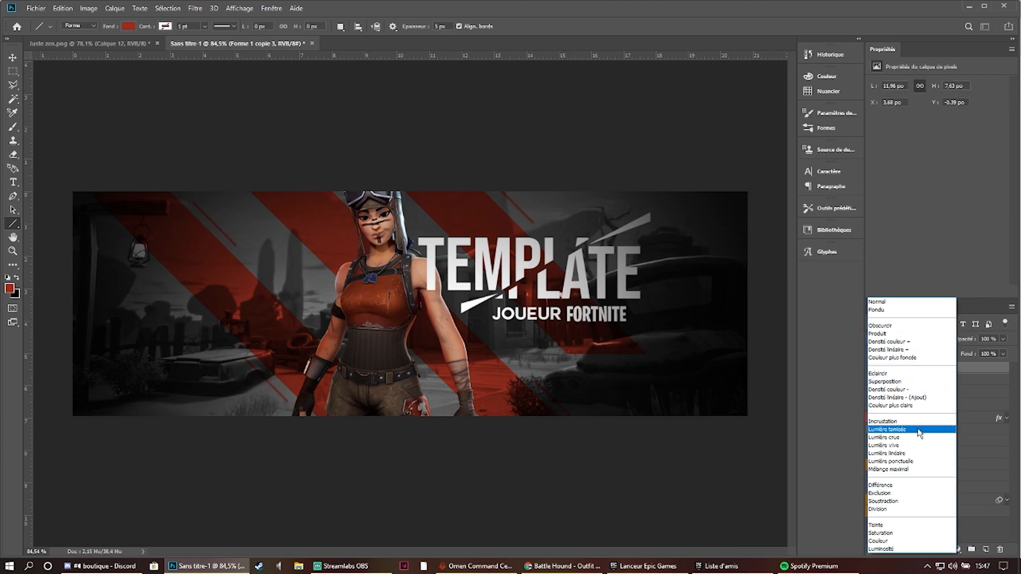
left_click(918, 430)
left_click(916, 477)
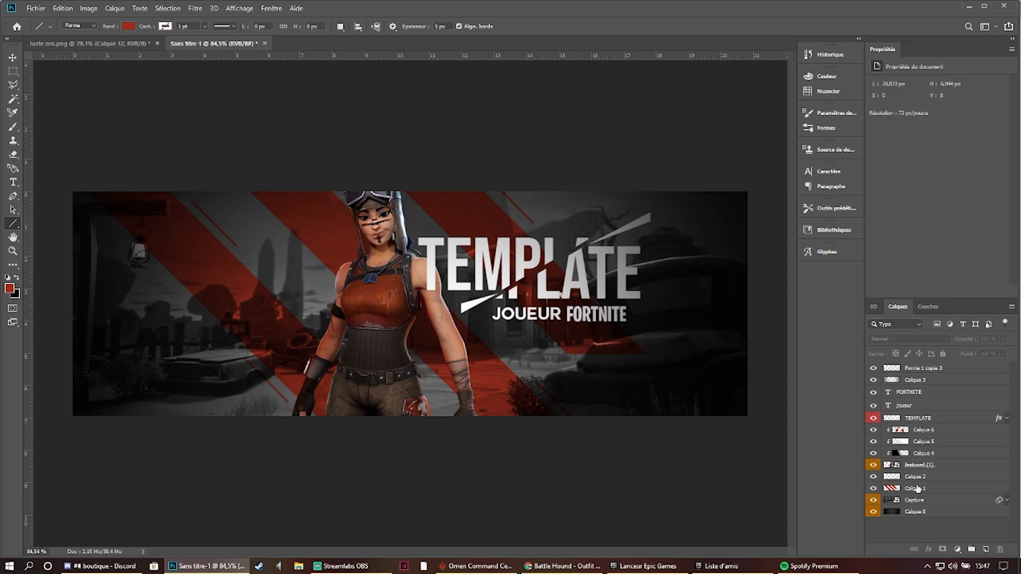
scroll(574, 304, "down", 1)
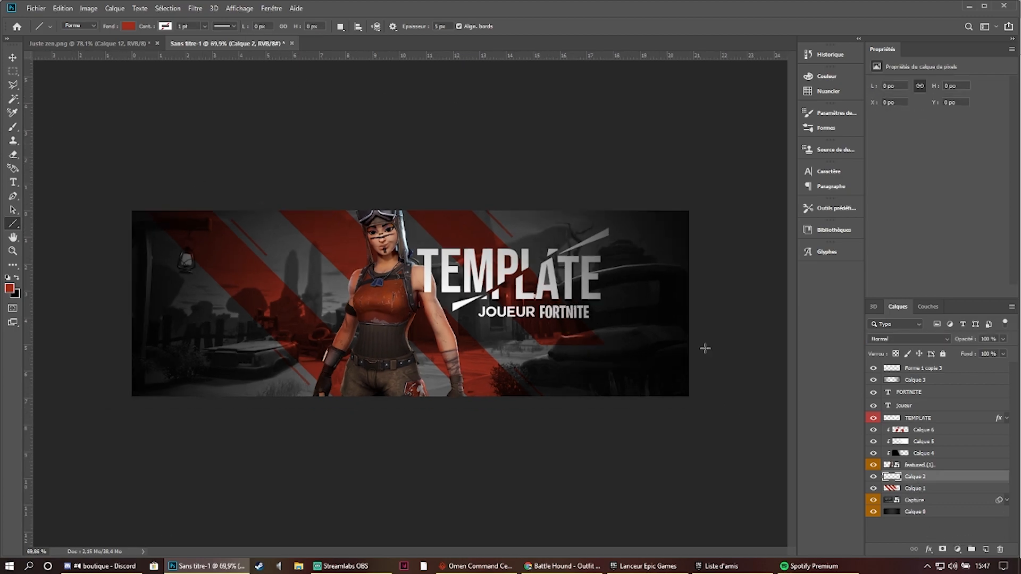
left_click(983, 530)
scroll(509, 258, "up", 1)
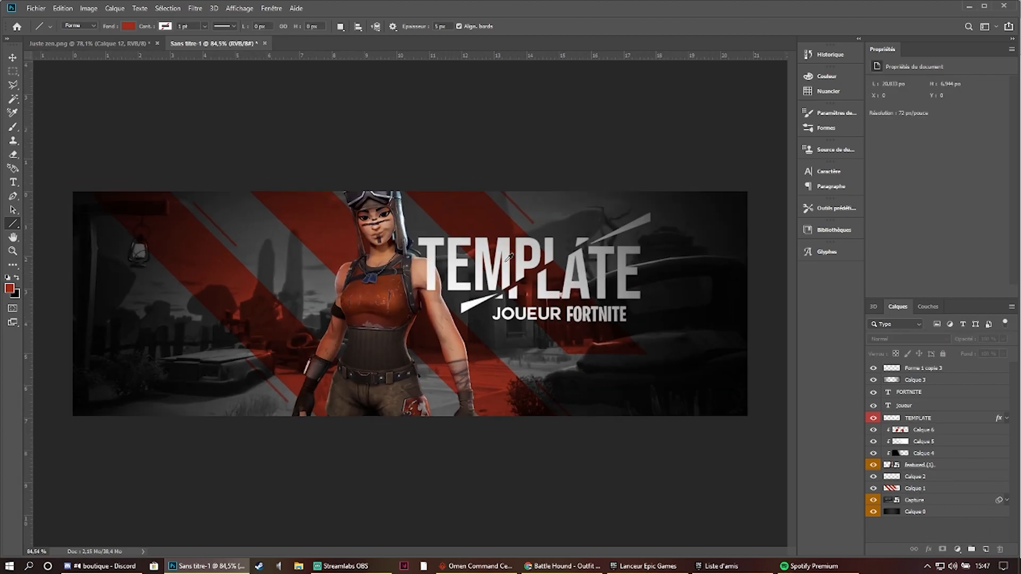
- Compare the banner's lines and overall look with the reference Juste zen.png
left_click(138, 44)
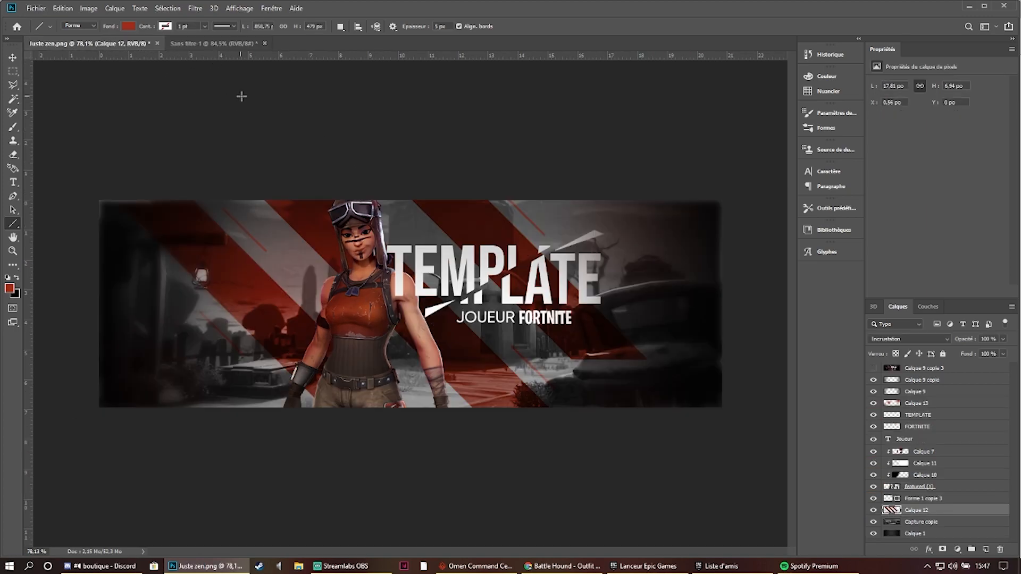
left_click(184, 45)
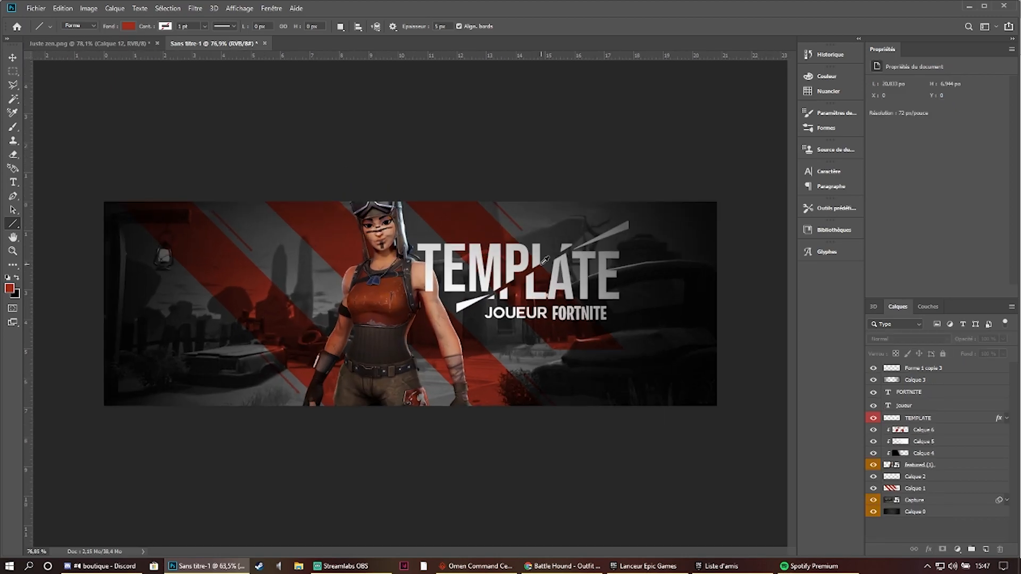
scroll(675, 390, "down", 1)
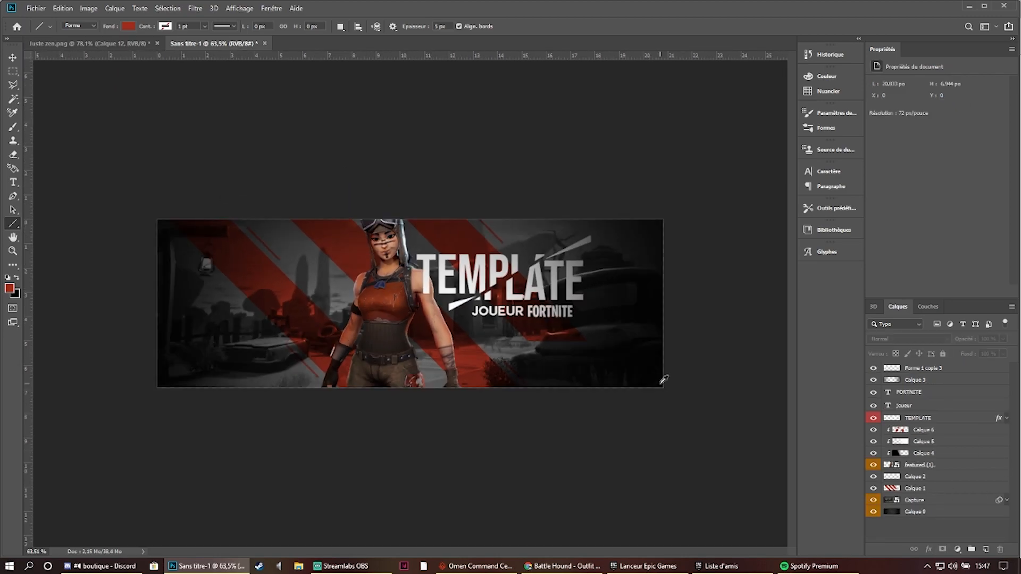
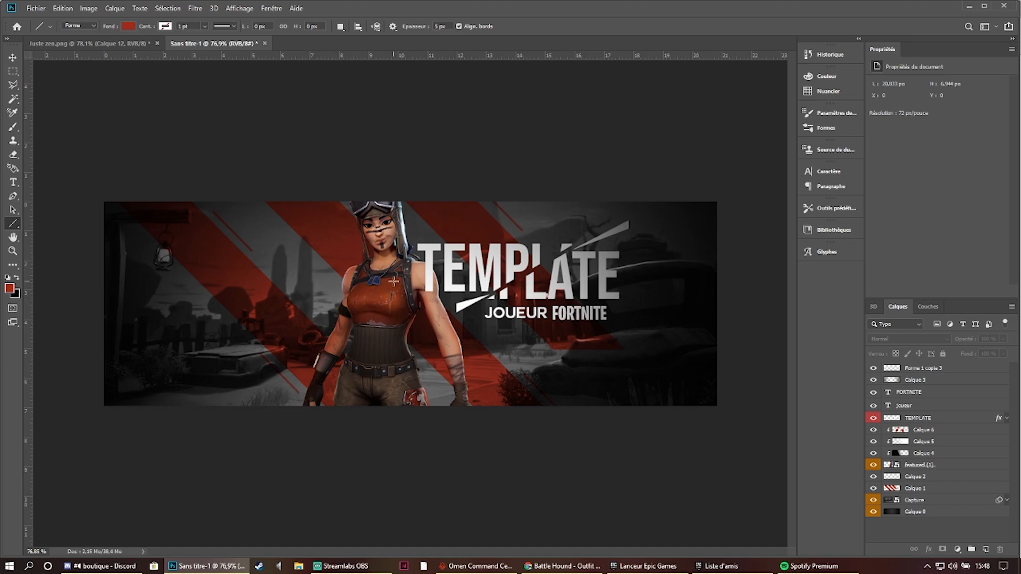
- Duplicate all the banner's layers and merge the copies into one top layer in Normal blend mode
left_click(973, 370)
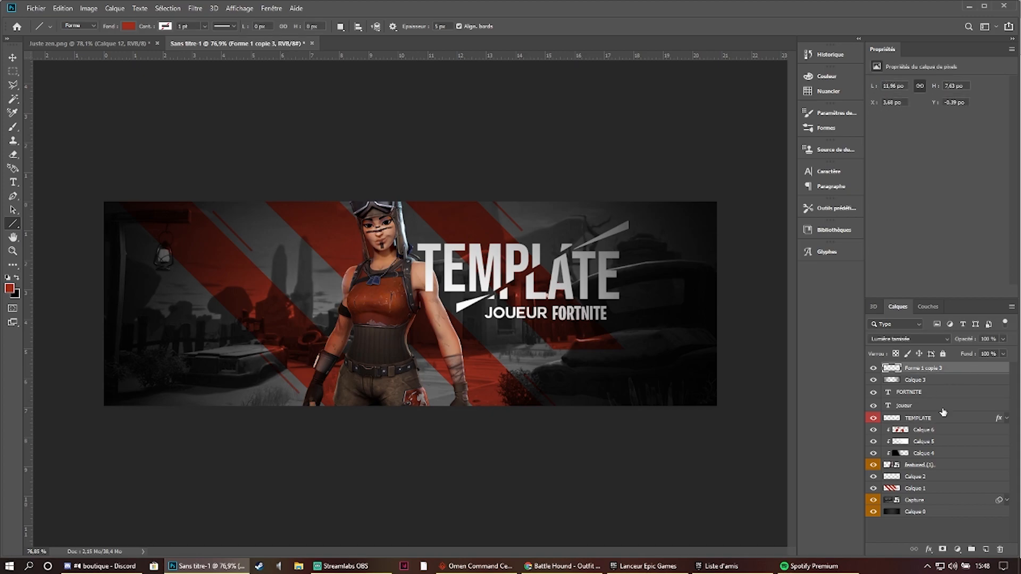
left_click(957, 514, "shift")
key("ctrl+j")
right_click(965, 468)
left_click(936, 332)
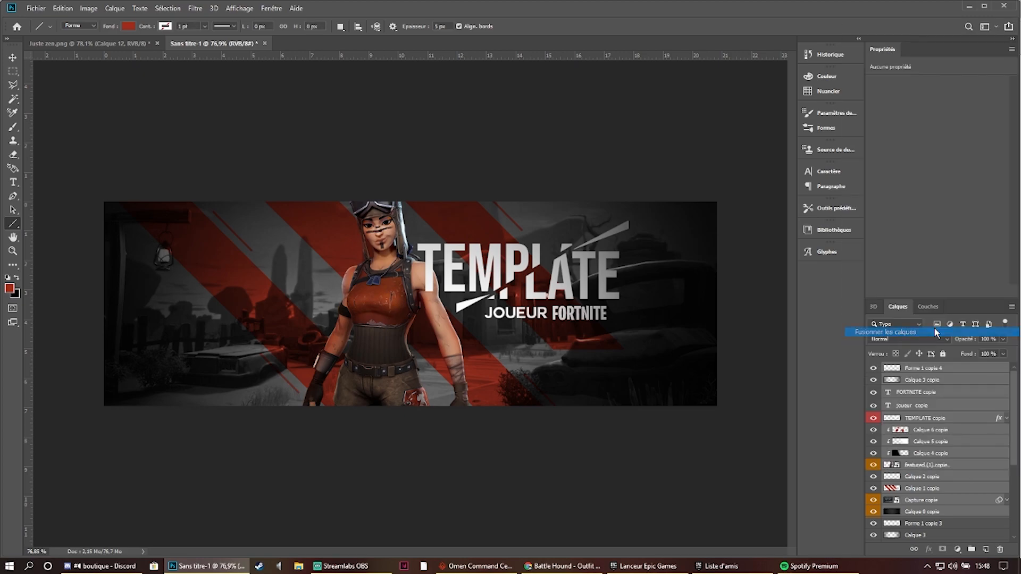
left_click(921, 337)
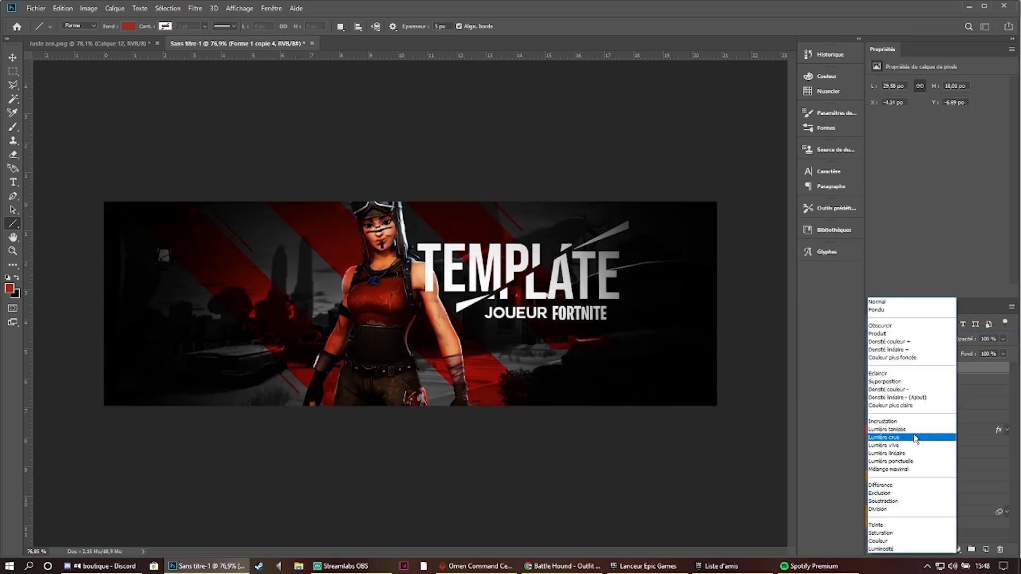
left_click(883, 302)
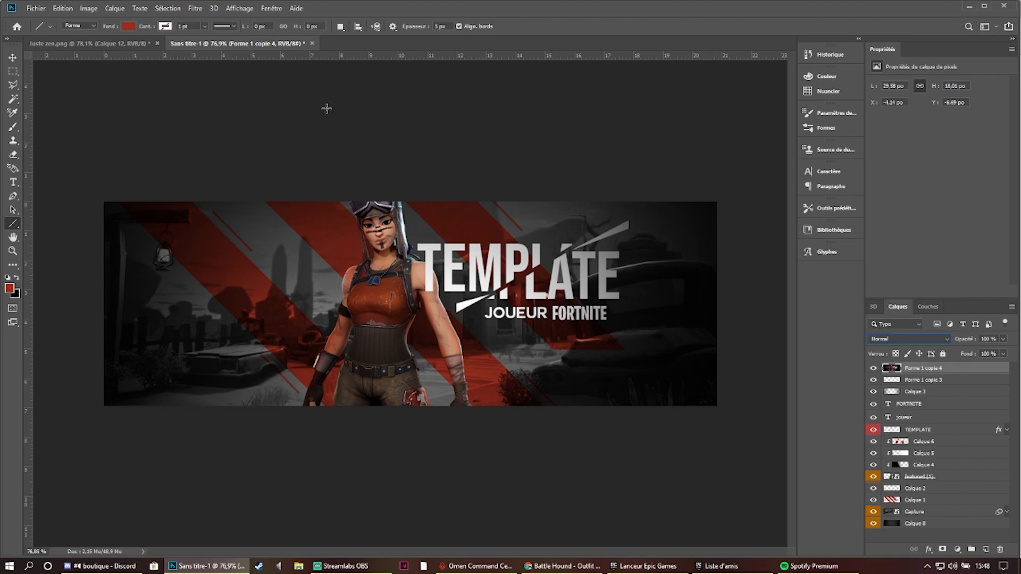
- Apply a Gaussian blur (Flou gaussien) with a 10 px radius to the merged top layer
left_click(196, 9)
mouse_move(214, 8)
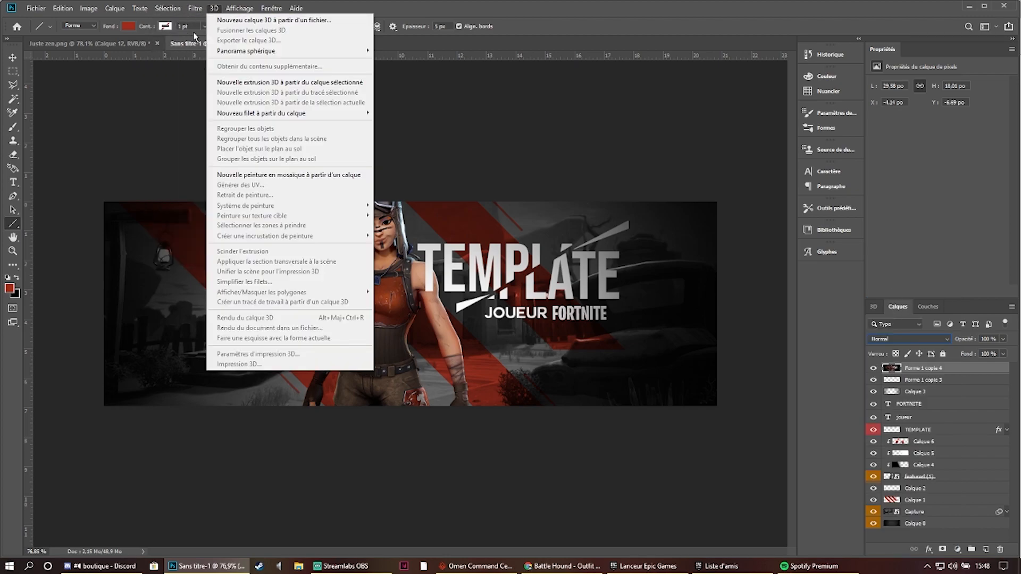
mouse_move(255, 169)
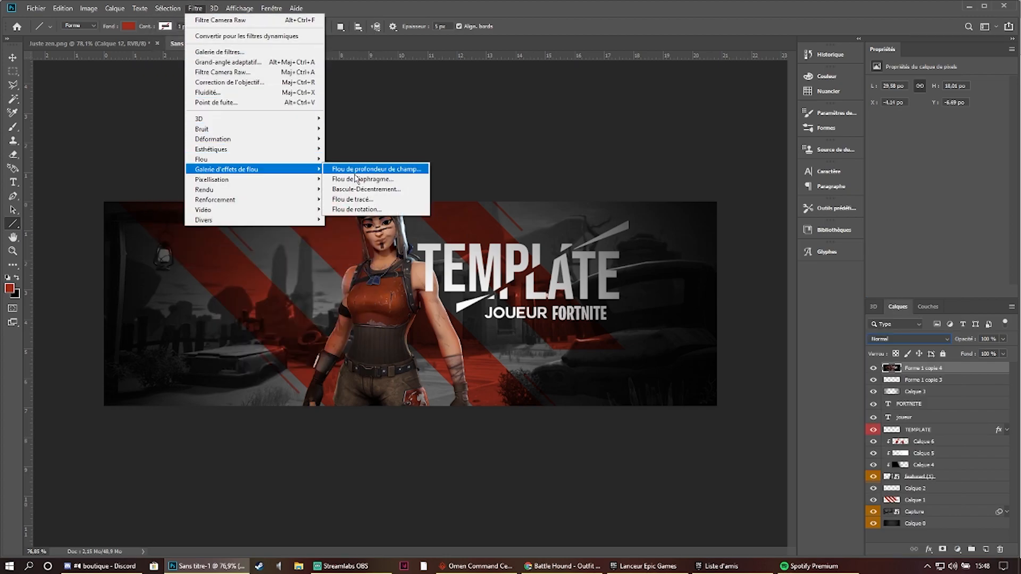
mouse_move(317, 163)
left_click(362, 210)
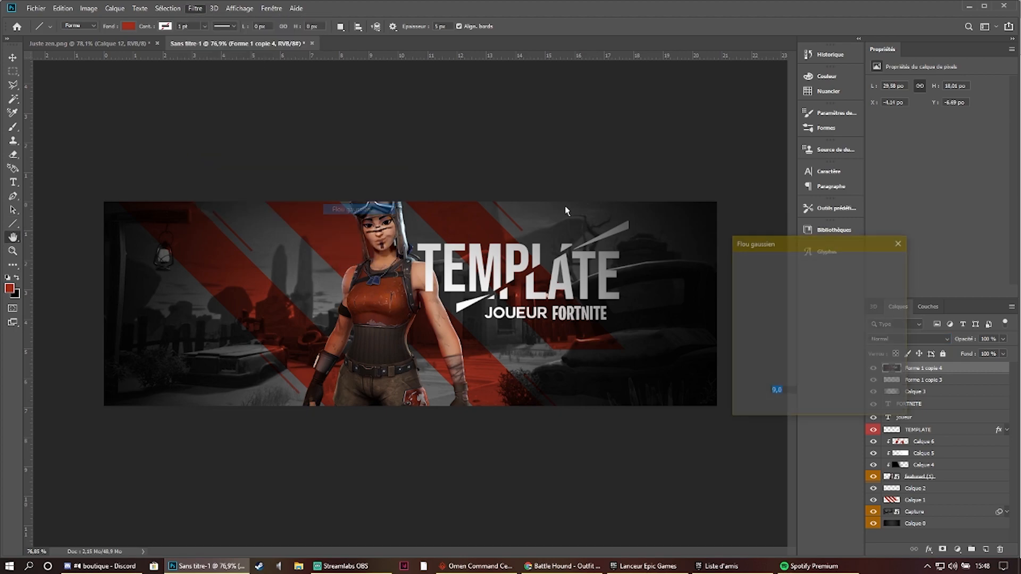
left_click_drag(774, 409, 781, 411)
type("10")
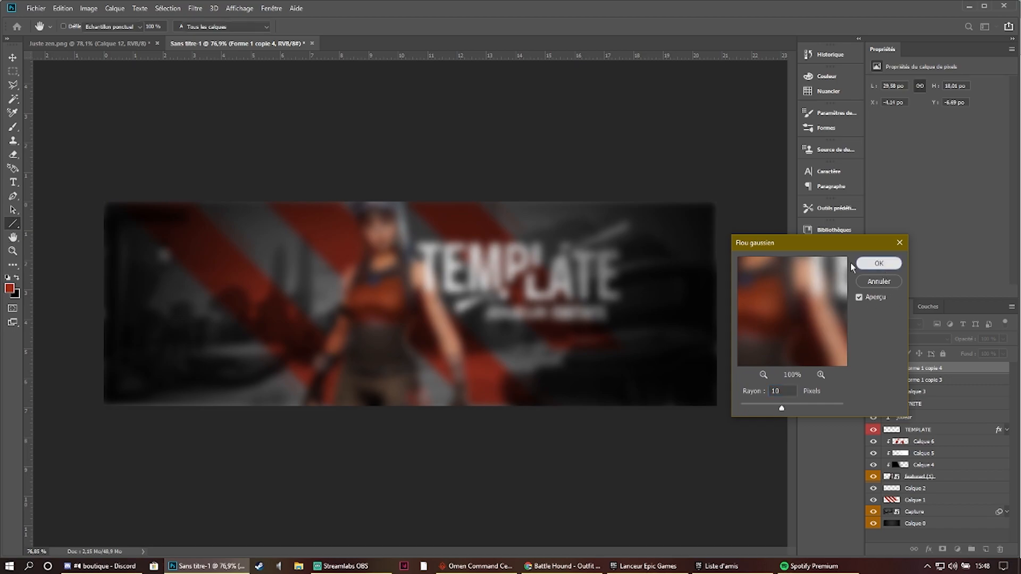
left_click(880, 264)
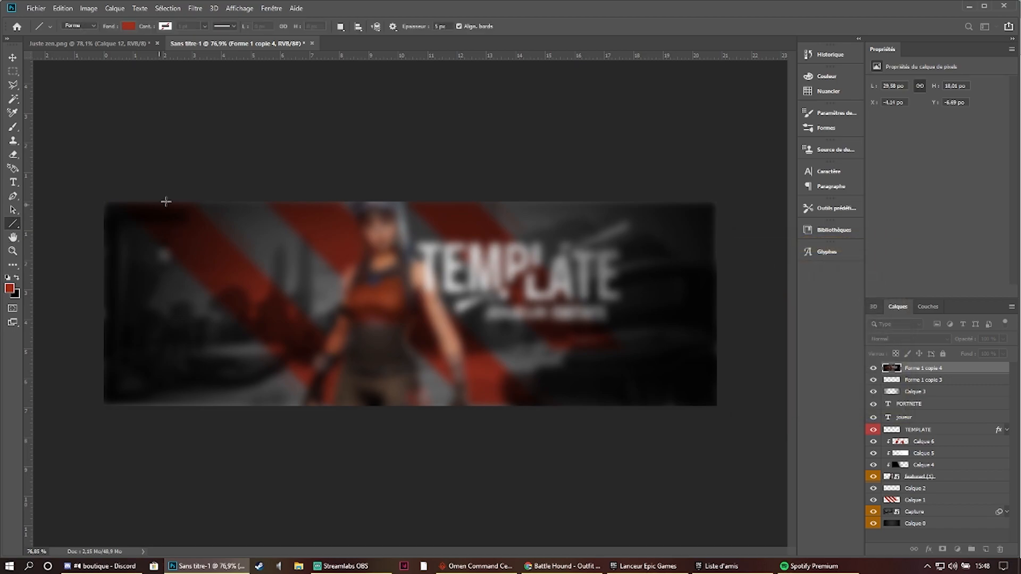
- Erase the blurred layer over the character and title with a soft eraser of about 1472 px at 0% hardness, keeping the outer edges blurred
left_click(12, 154)
left_click_drag(412, 305, 576, 273)
right_click(397, 301)
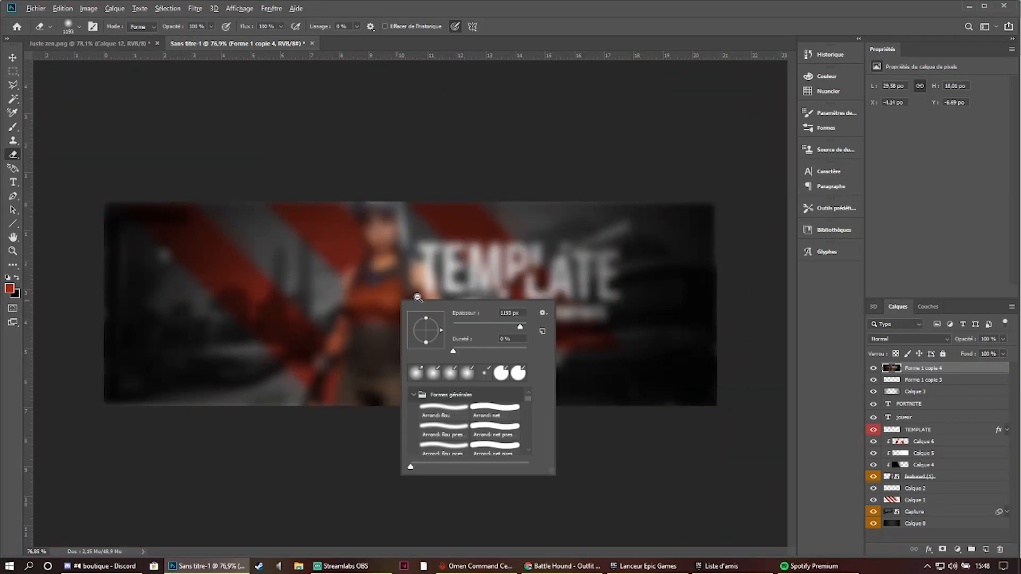
left_click_drag(395, 295, 449, 287)
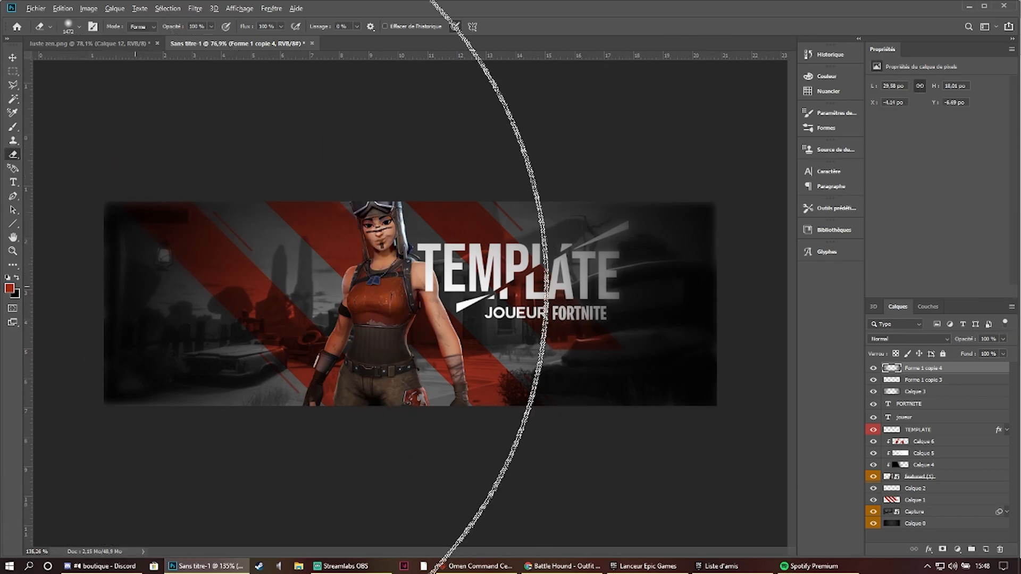
scroll(138, 285, "up", 4)
scroll(353, 250, "down", 4)
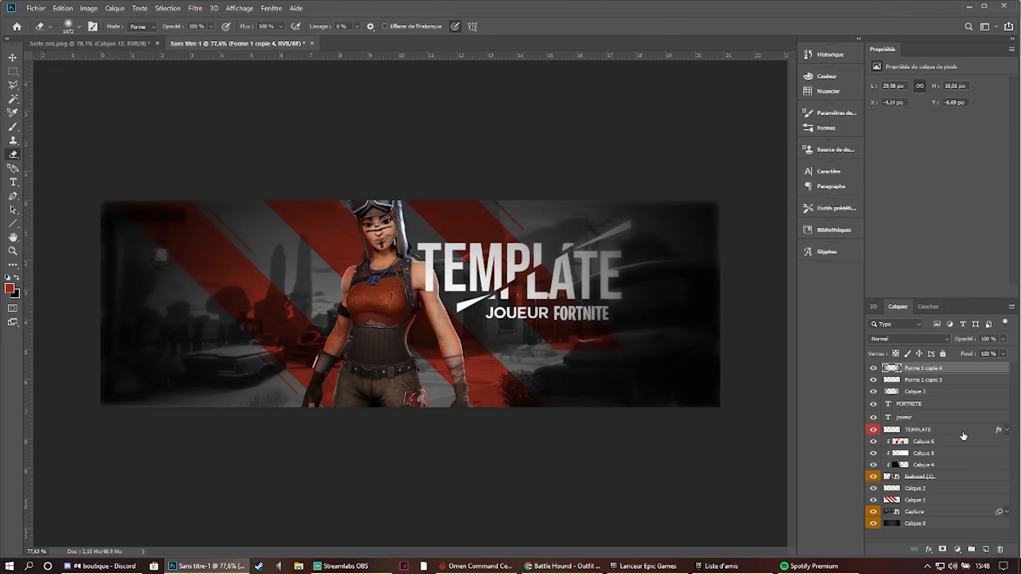
- Duplicate all layers again, merge the copies into one top layer and hide every other layer
left_click(952, 534)
key("ctrl+j")
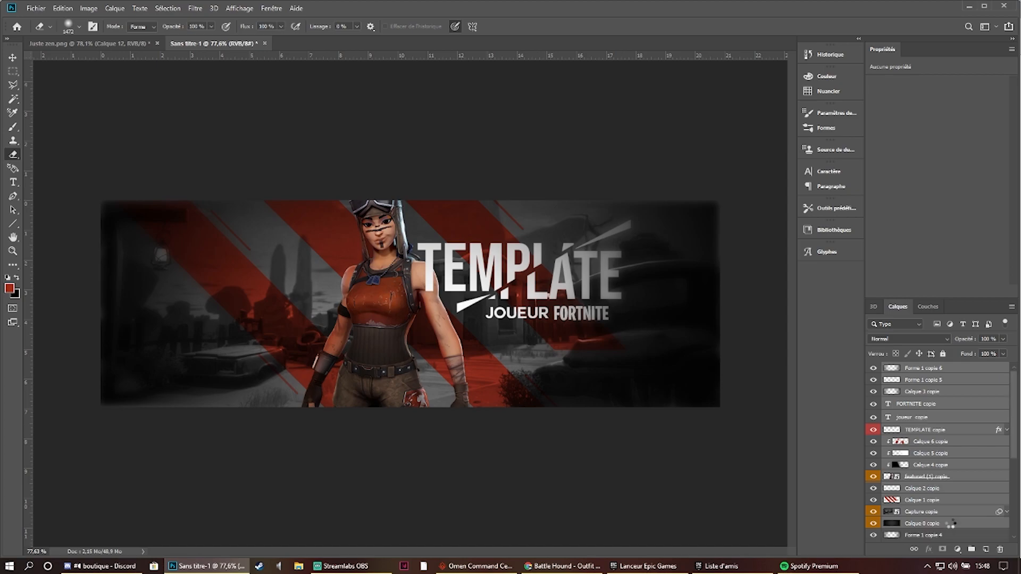
right_click(944, 458)
left_click(939, 319)
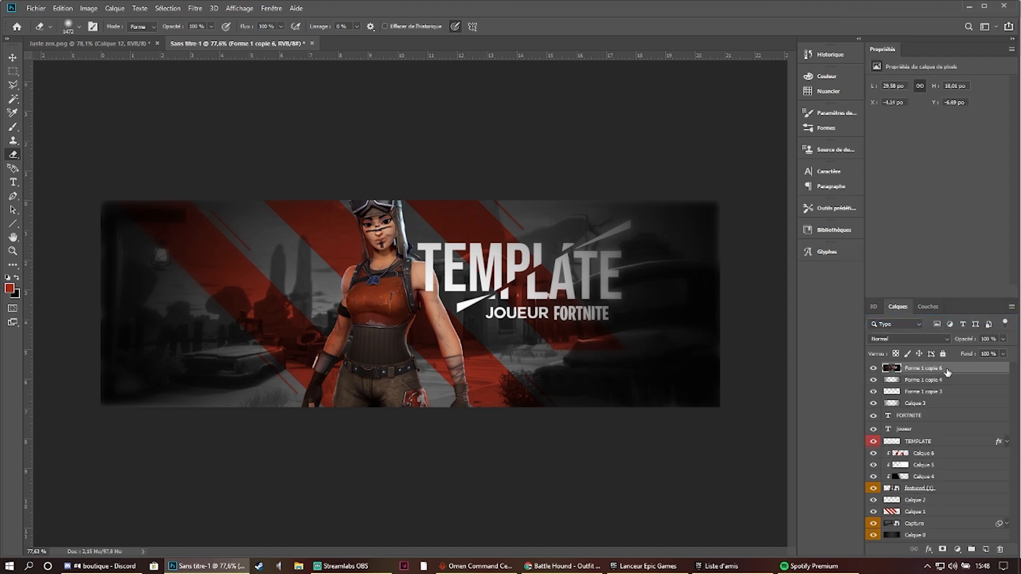
left_click(873, 368, "alt")
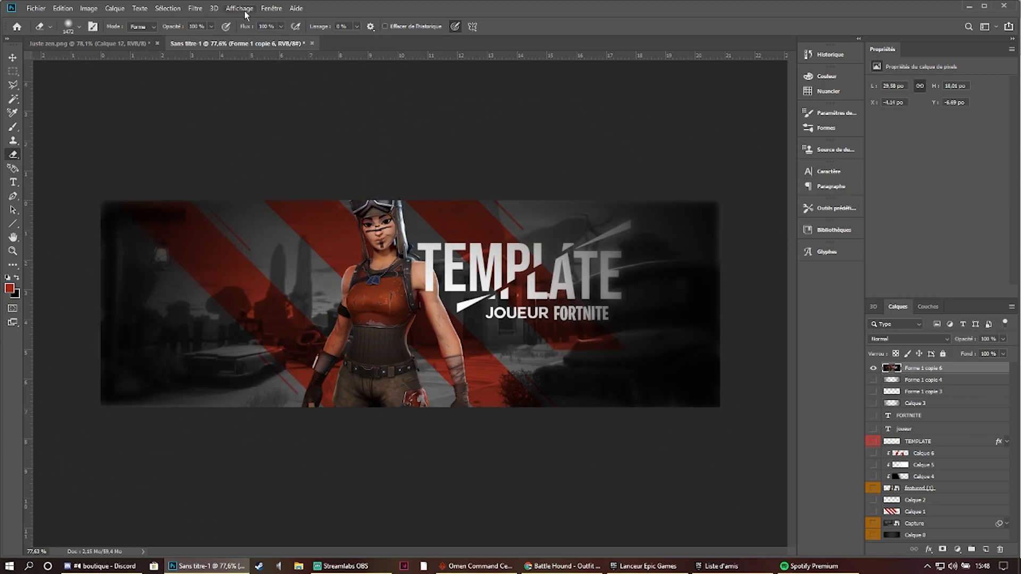
- Try reapplying the last Camera Raw filter to the merged top layer, and undo it
left_click(195, 8)
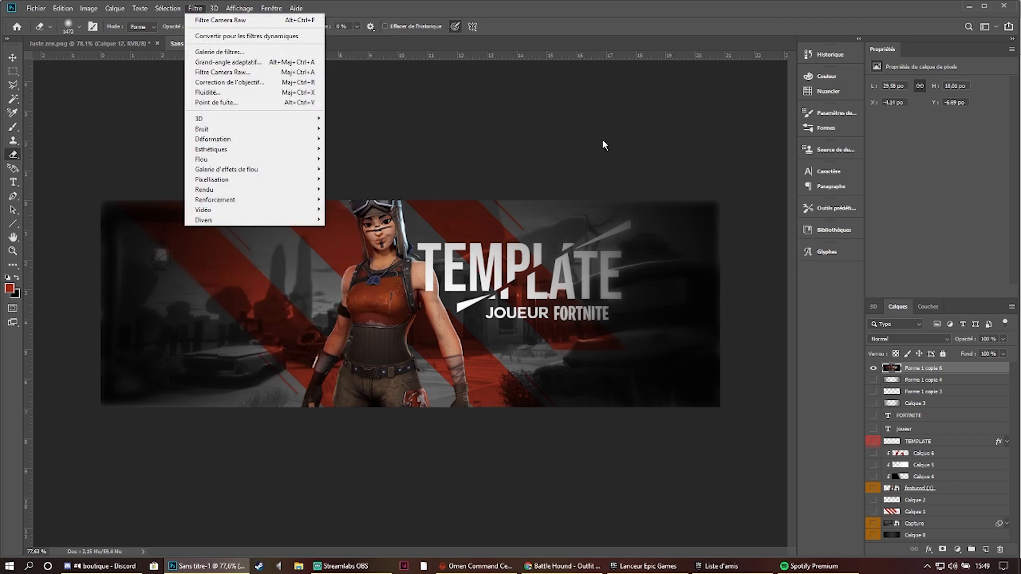
left_click(200, 21)
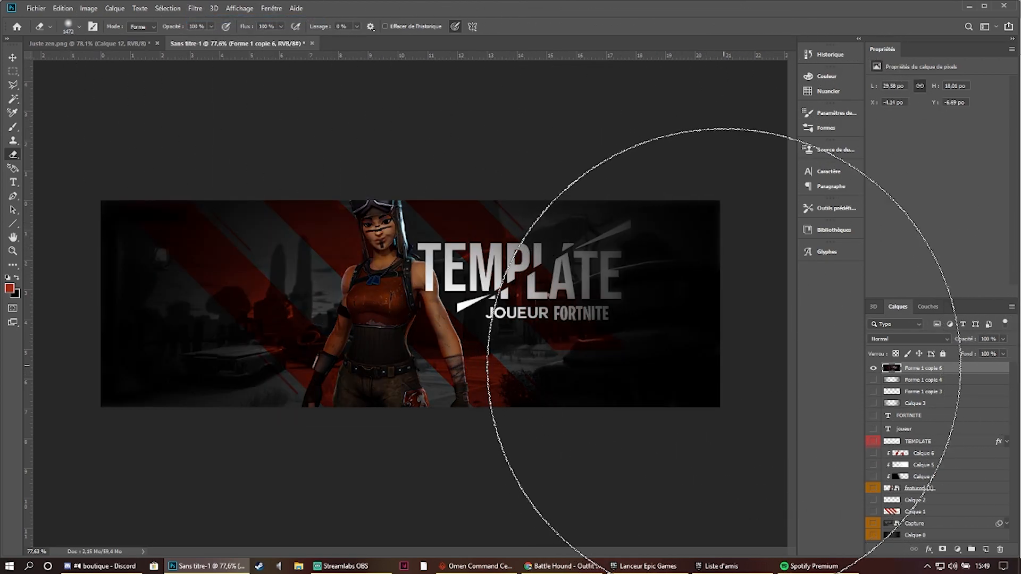
key("ctrl+z")
- Start a Camera Raw filter on the merged layer and set Température to -10 and Teinte to +34
left_click(204, 9)
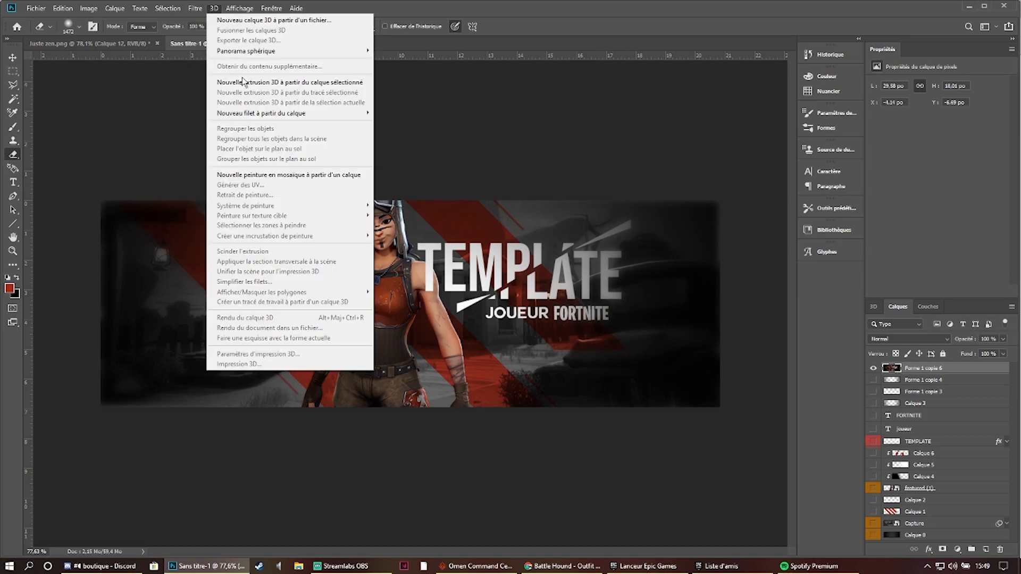
left_click(220, 73)
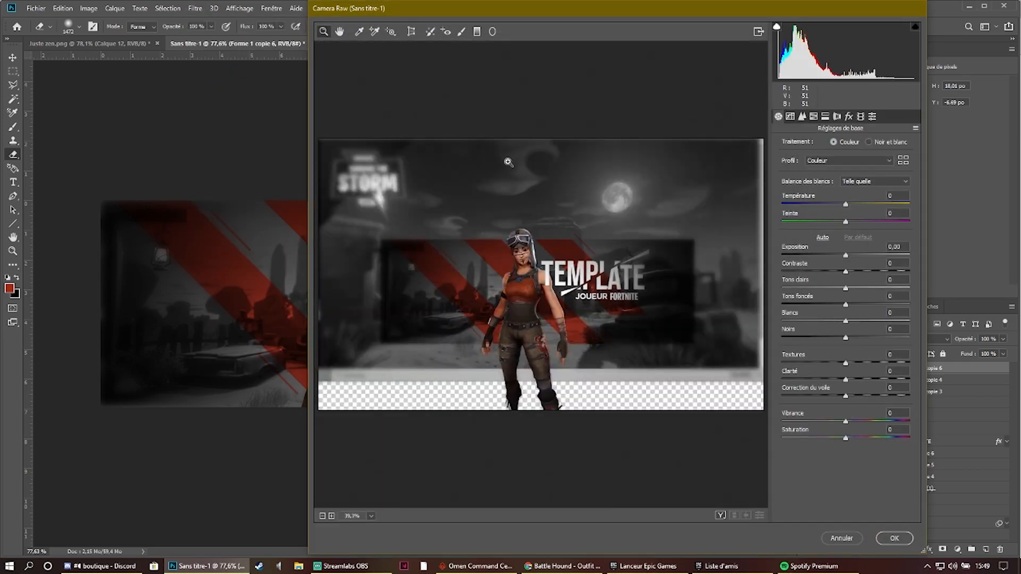
left_click(530, 277)
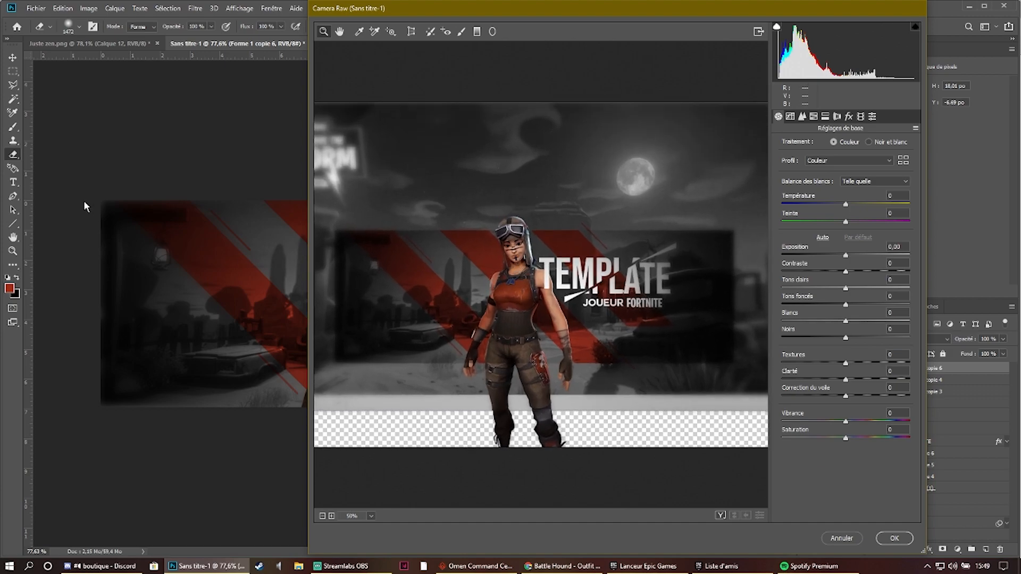
scroll(467, 289, "up", 3)
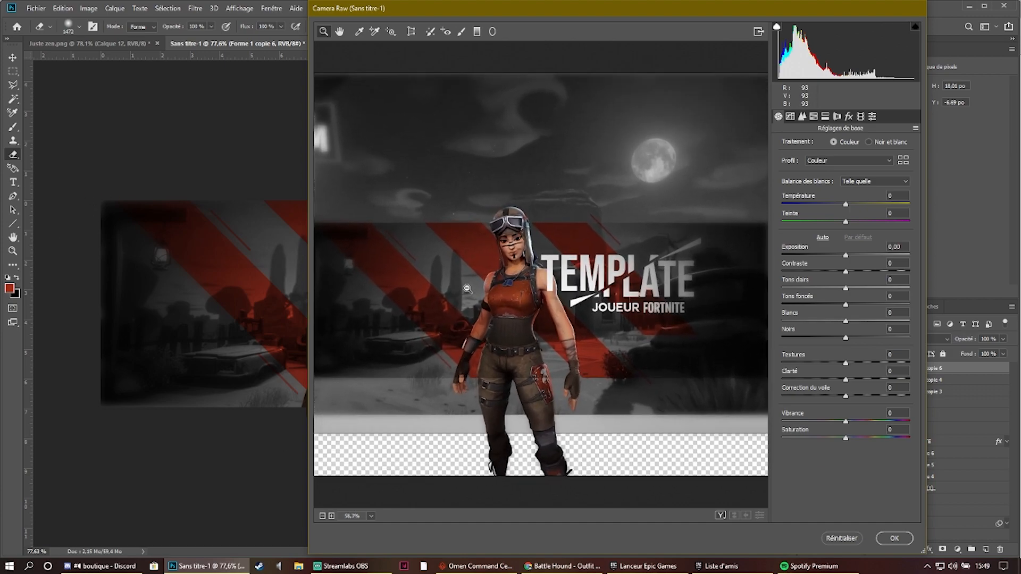
scroll(467, 289, "down", 1)
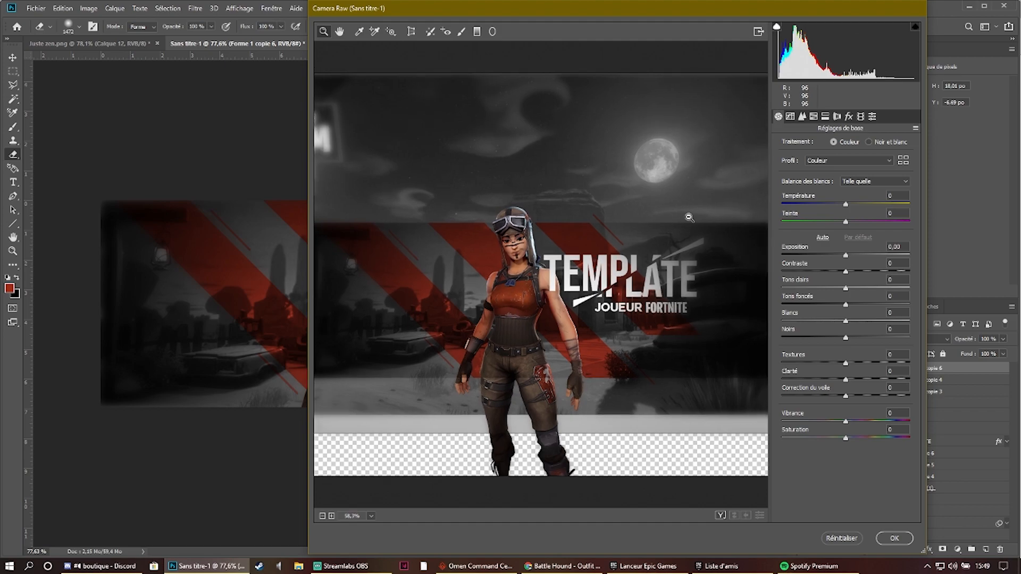
left_click_drag(845, 205, 868, 223)
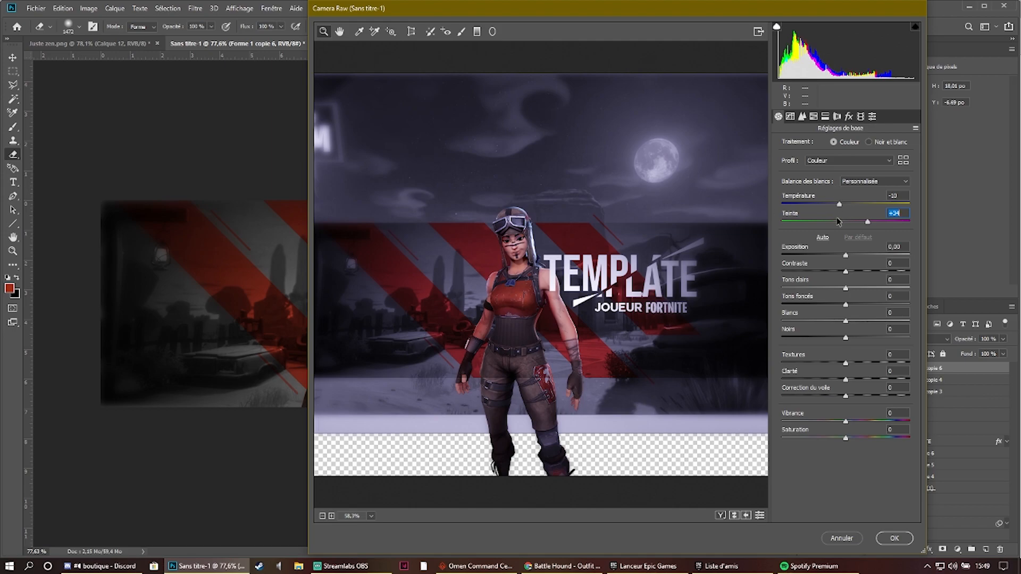
- Set Exposition to -0,65, Contraste to +26 and Tons clairs to +30 in the Camera Raw basic settings
left_click_drag(568, 17, 477, 31)
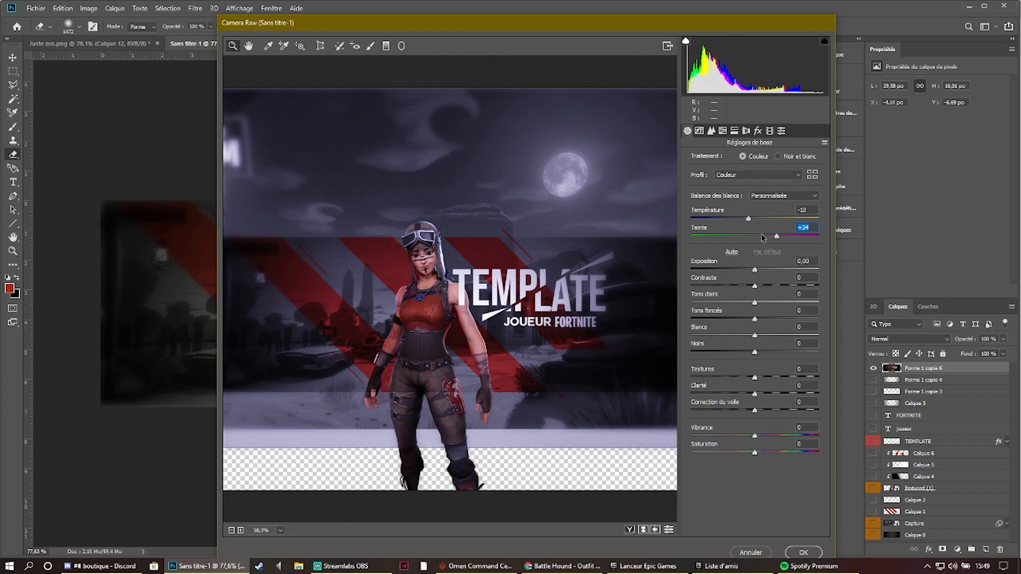
left_click_drag(755, 272, 748, 273)
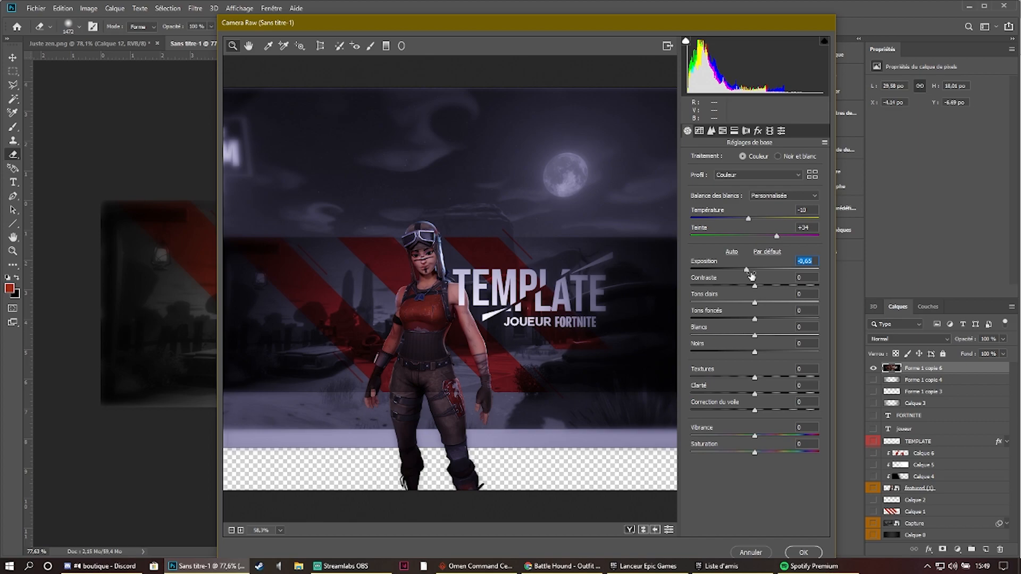
left_click(754, 293)
left_click_drag(755, 289, 770, 286)
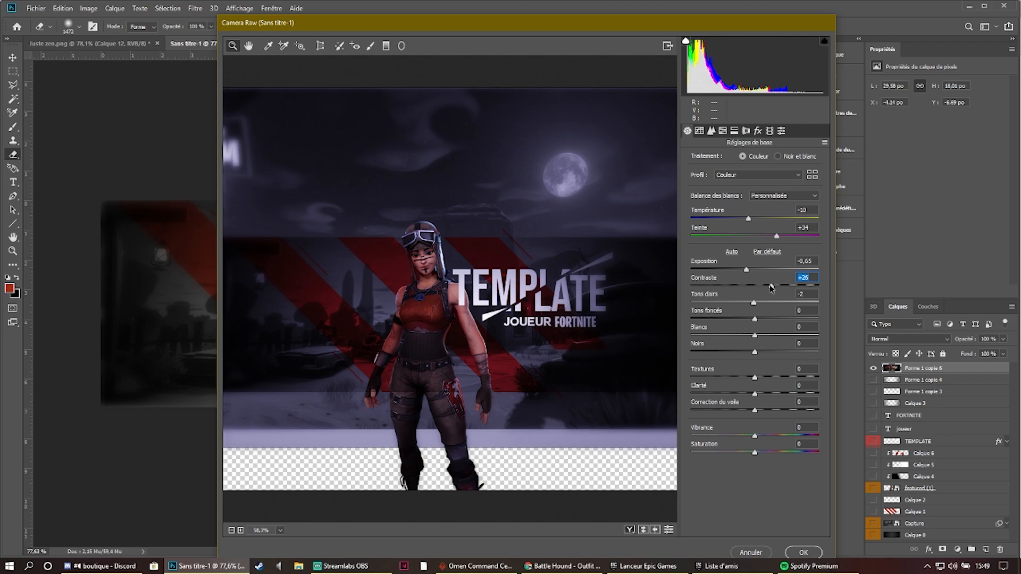
left_click_drag(755, 305, 773, 317)
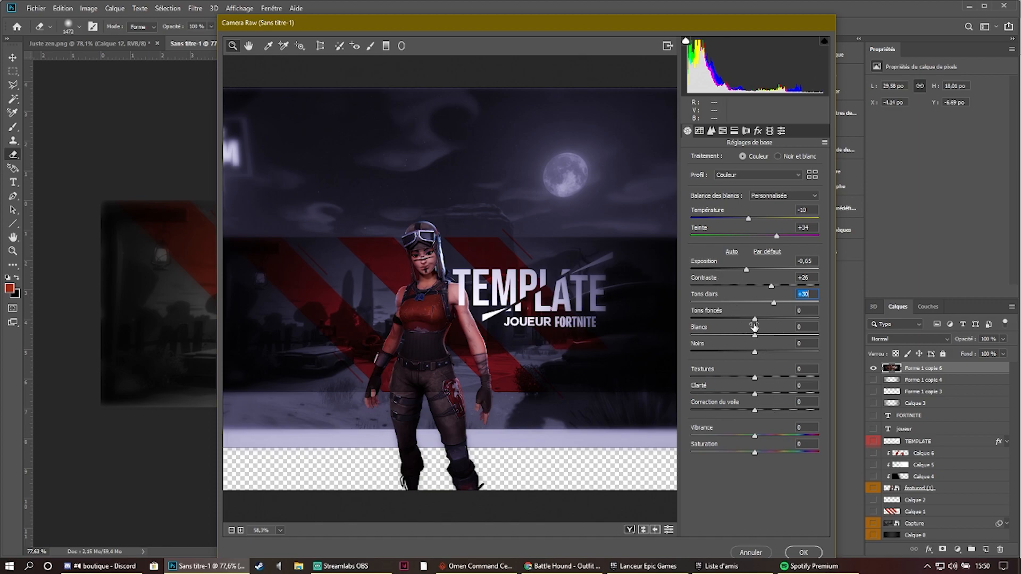
- Set Tons foncés to -10, Blancs to +10 and Noirs to -10 in the Camera Raw basic settings
mouse_move(754, 320)
left_mouse_down()
mouse_move(763, 321)
mouse_move(742, 322)
left_mouse_up()
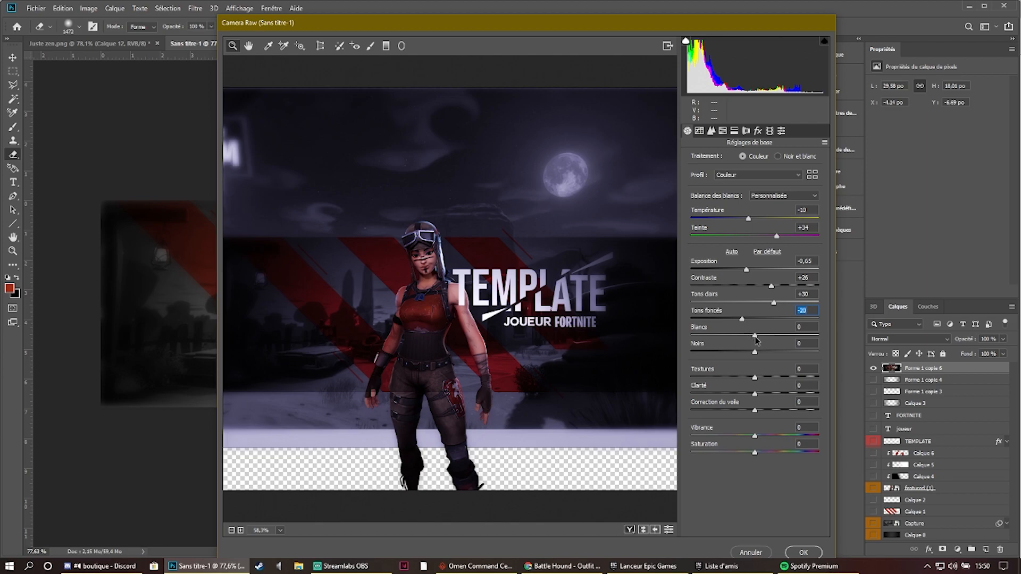
left_click_drag(755, 336, 743, 353)
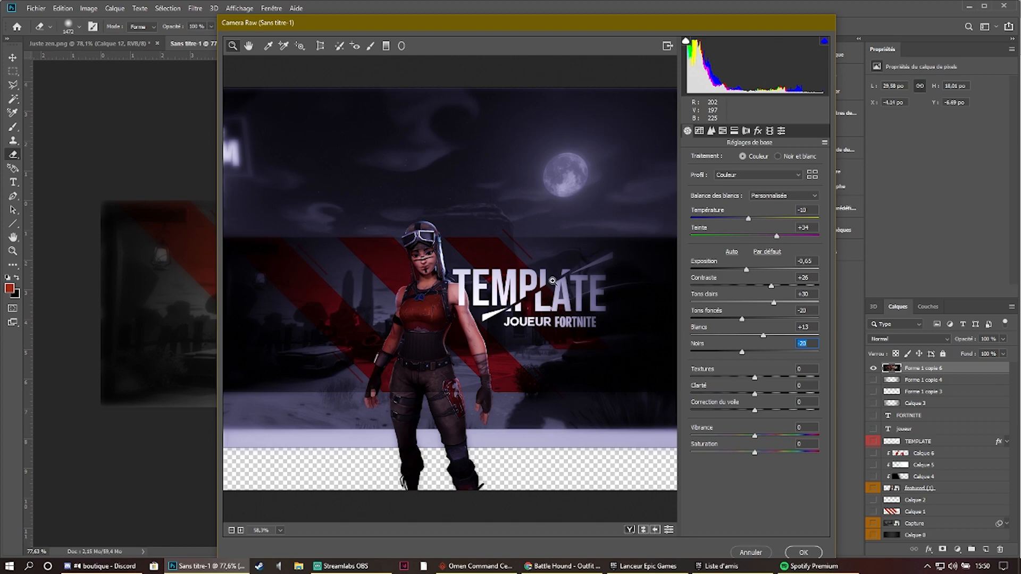
left_click_drag(745, 351, 746, 351)
left_click(764, 336)
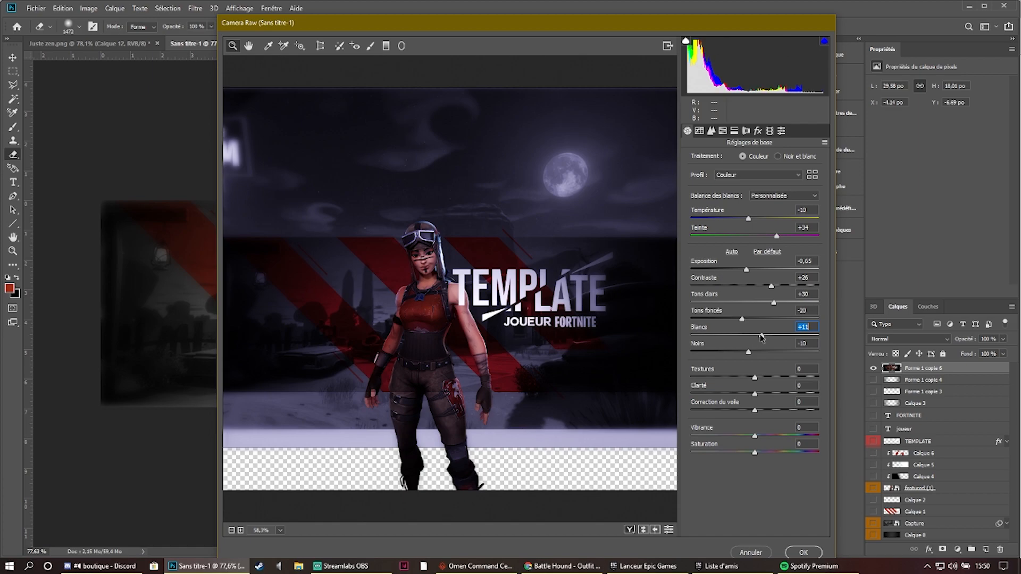
left_click(742, 319)
left_click_drag(744, 320, 747, 318)
- Set Textures, Clarté and Correction du voile to +10 each, trying the Textures extremes first
left_click_drag(755, 378, 553, 391)
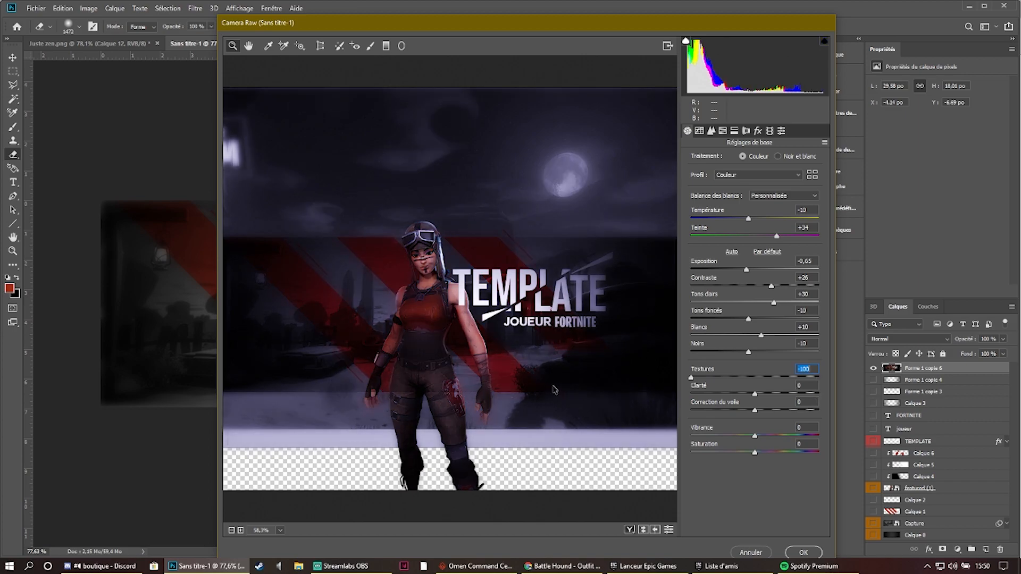
left_click_drag(568, 387, 1016, 392)
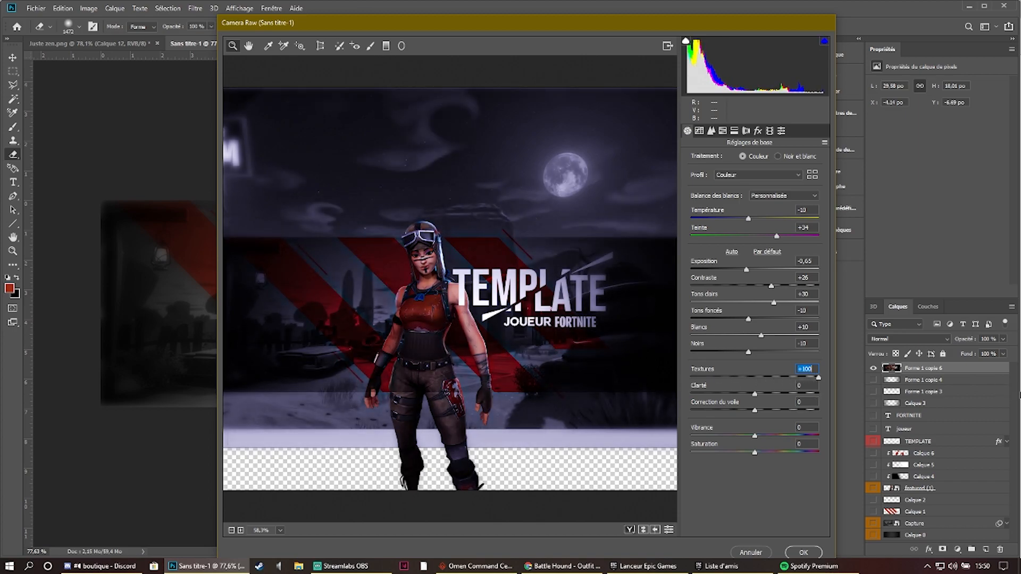
left_click_drag(911, 391, 763, 382)
left_click_drag(756, 397, 761, 398)
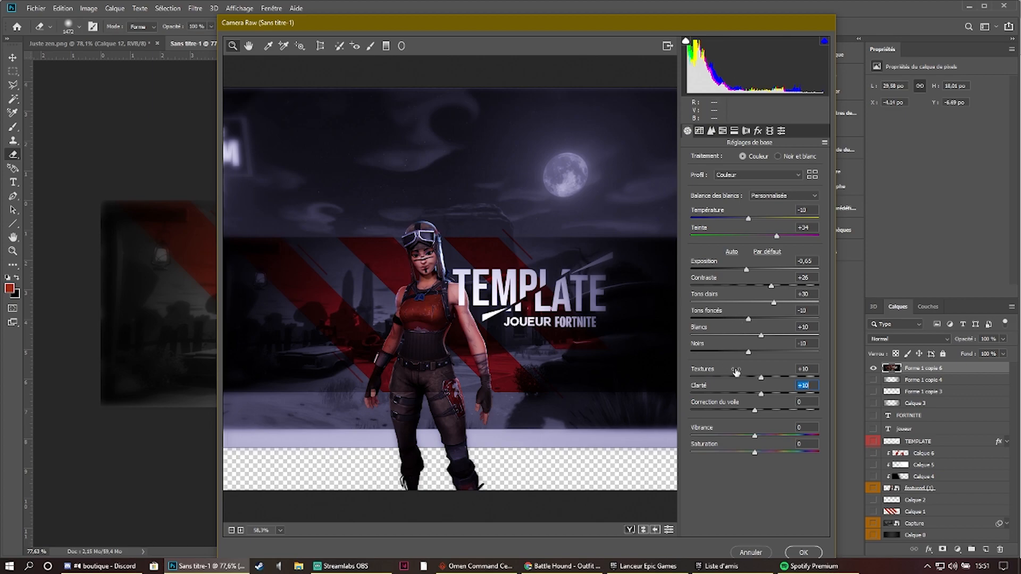
mouse_move(755, 411)
left_mouse_down()
mouse_move(847, 414)
mouse_move(629, 413)
mouse_move(762, 422)
left_mouse_up()
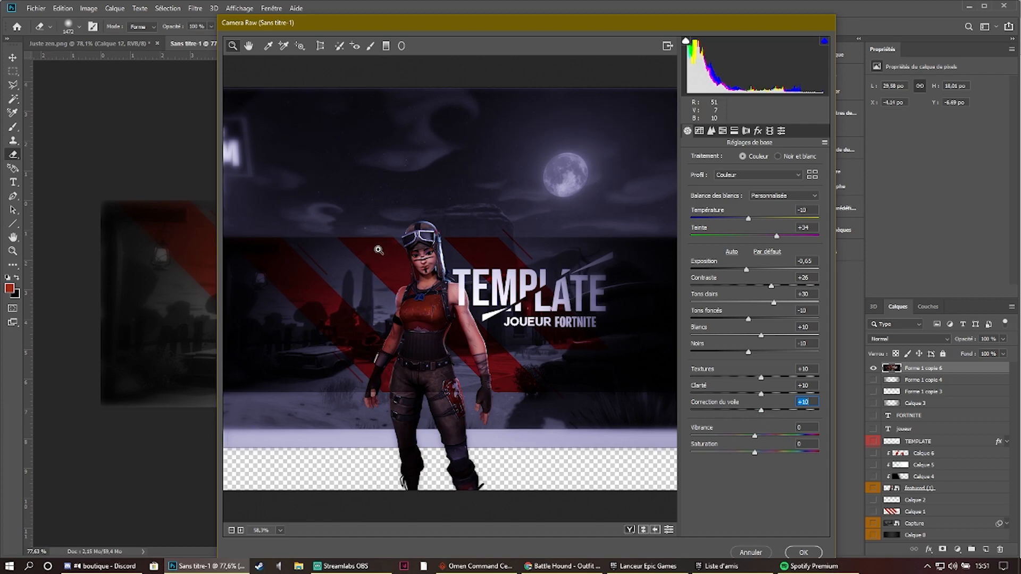
- Set Vibrance to +20 and Saturation to -20, trying their low extremes first, and apply the Camera Raw filter
left_click_drag(751, 439, 610, 440)
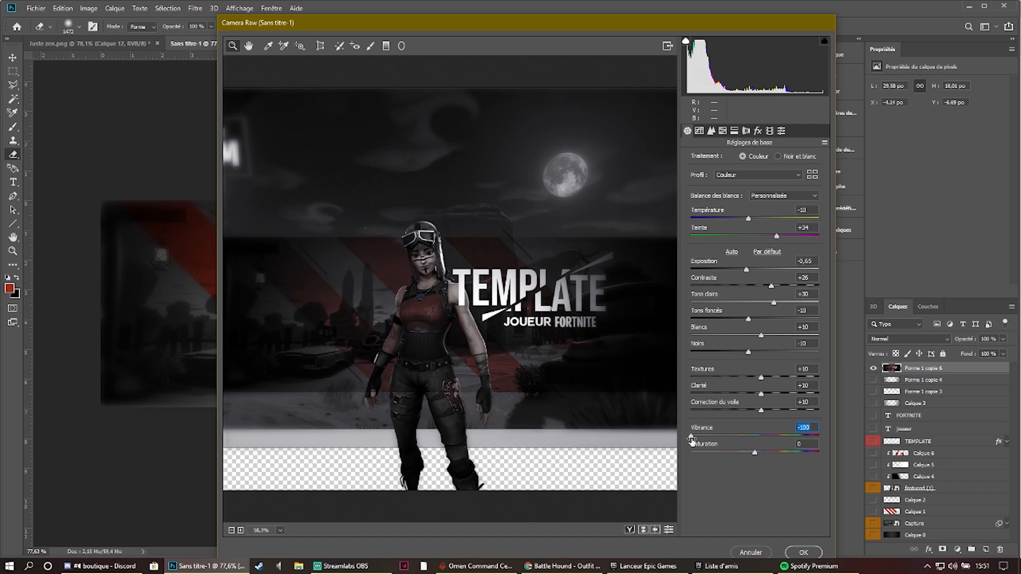
left_click_drag(691, 436, 746, 436)
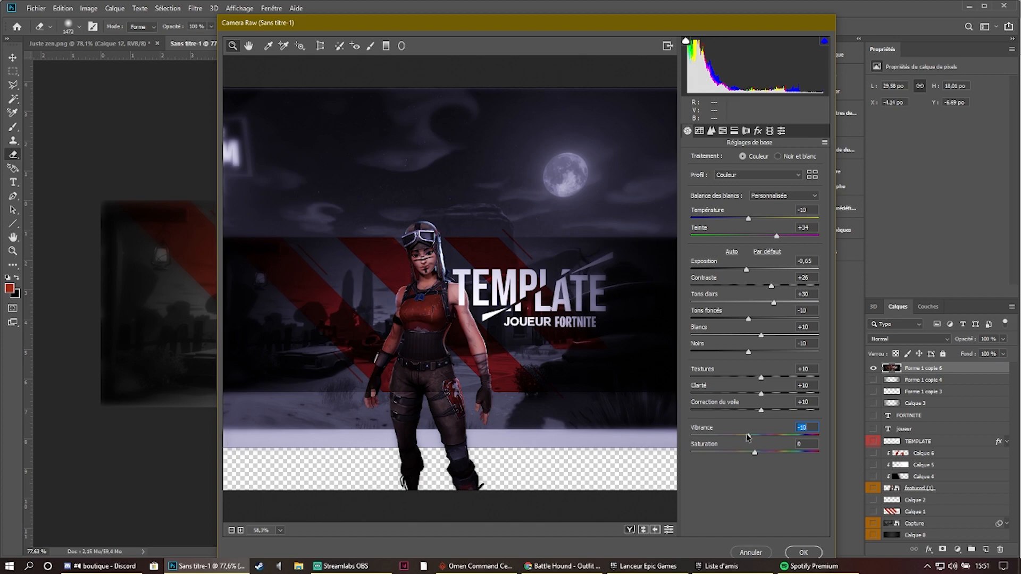
left_click_drag(748, 437, 731, 437)
left_click_drag(732, 437, 762, 440)
left_click_drag(770, 442, 767, 443)
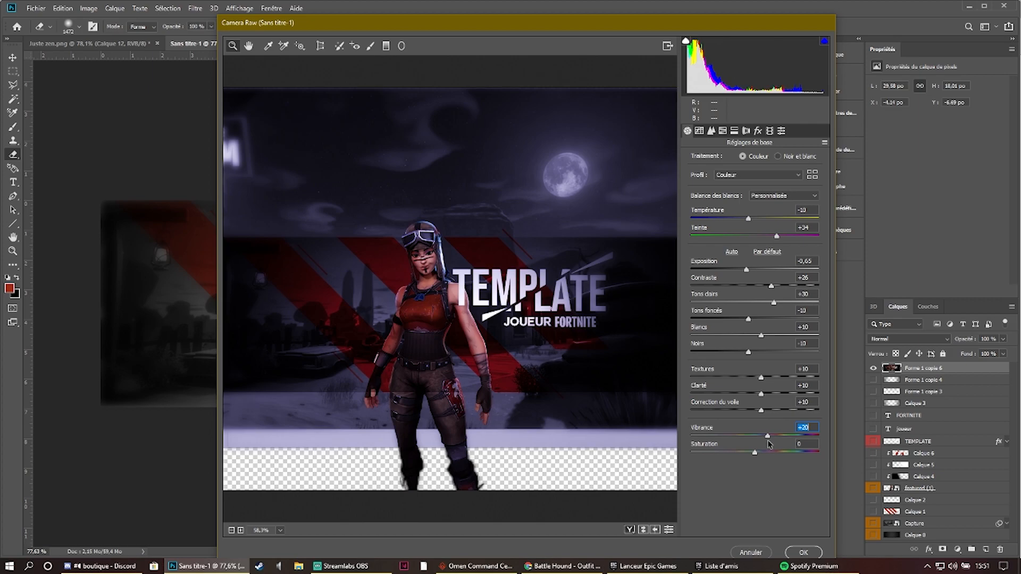
left_click_drag(756, 454, 652, 458)
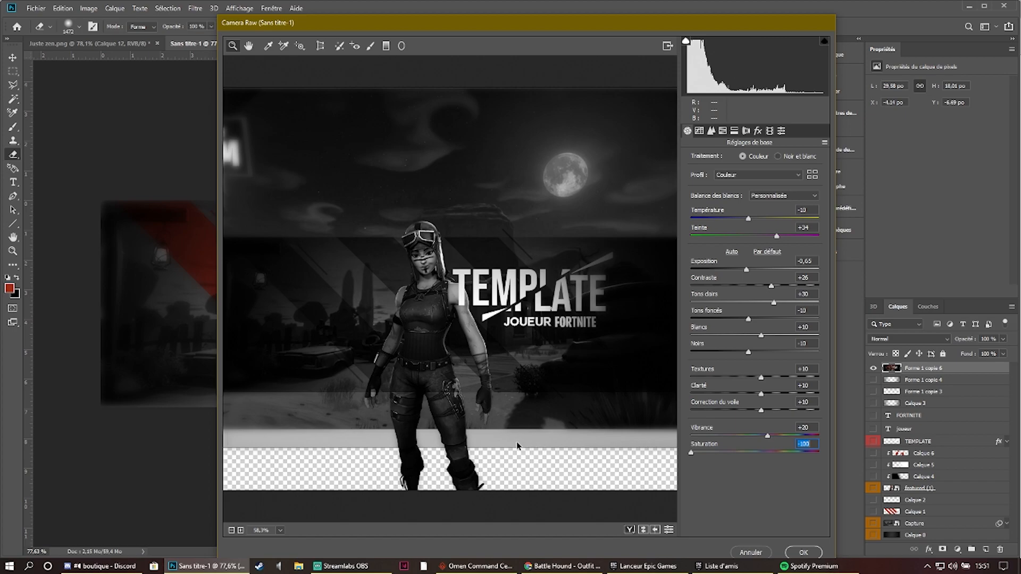
mouse_move(755, 456)
left_mouse_down()
mouse_move(778, 455)
mouse_move(745, 457)
left_mouse_up()
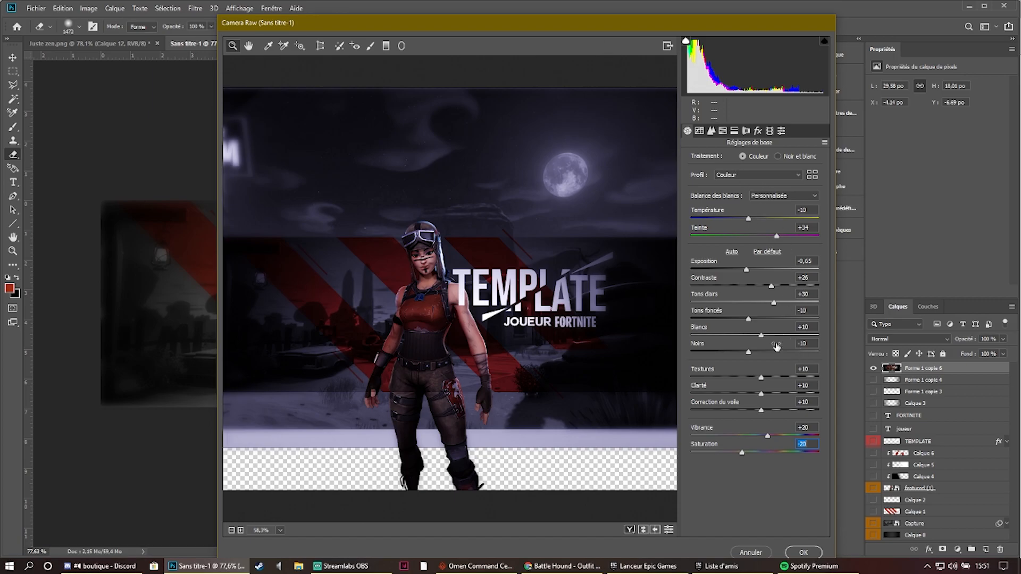
left_click(818, 549)
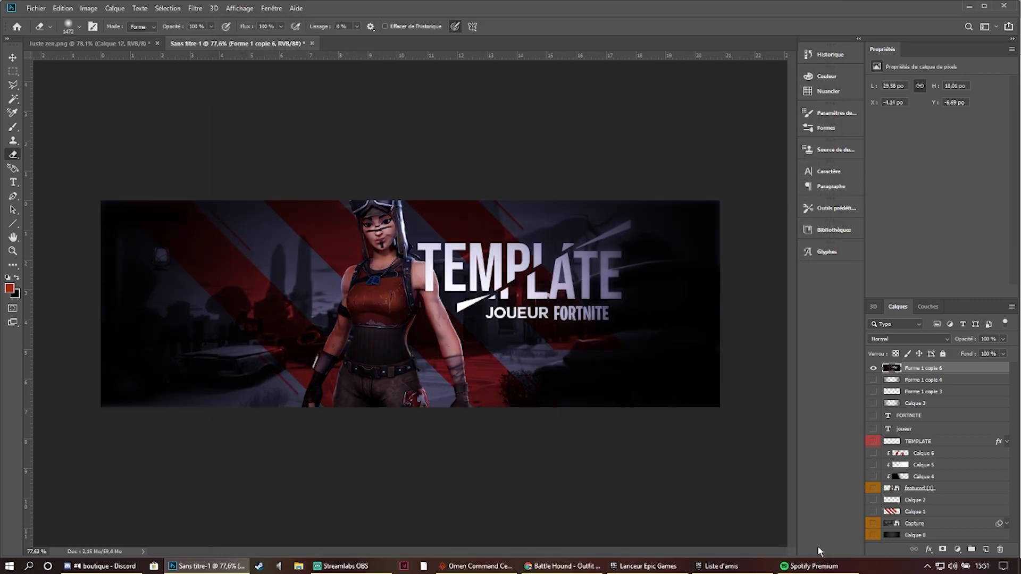
- Show all hidden layers again and toggle the graded merged layer to compare the banner with and without it
scroll(490, 342, "down", 1)
left_click_drag(873, 379, 873, 511)
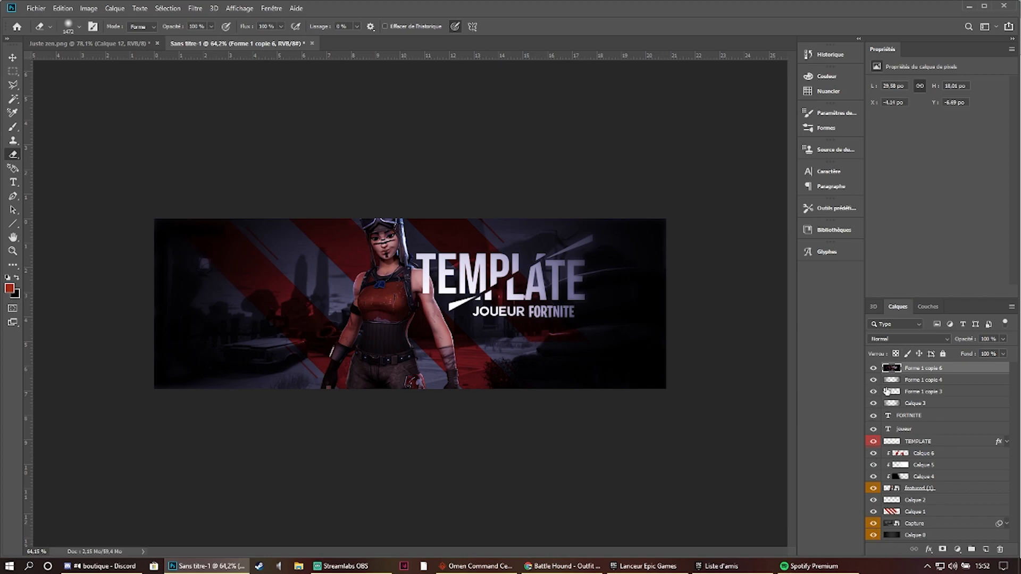
left_click(873, 368)
left_click(873, 368)
scroll(410, 307, "up", 2)
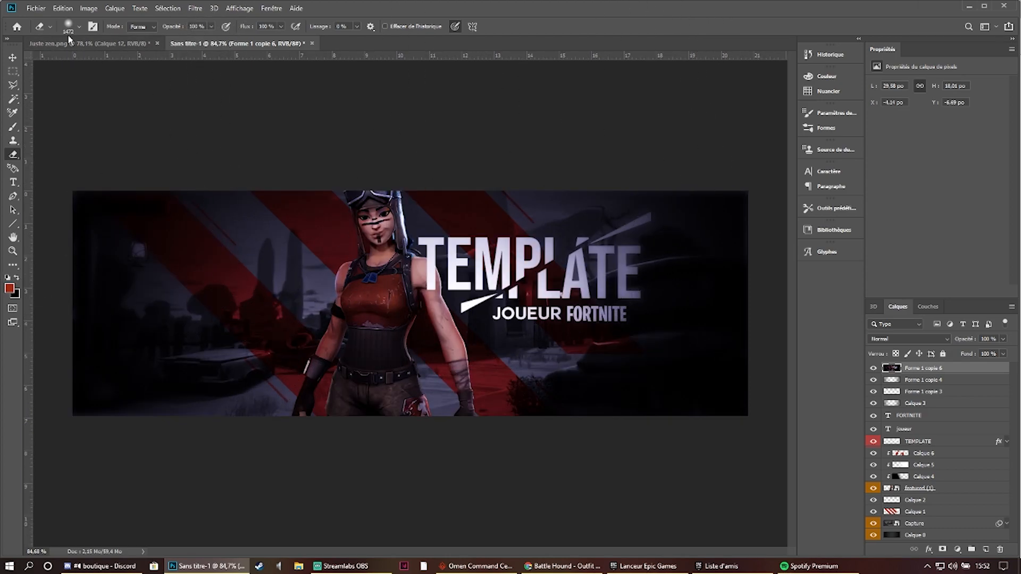
- Compare the reference banner Juste zen.png with the graded banner in Sans titre-1
left_click(88, 43)
left_click(873, 368)
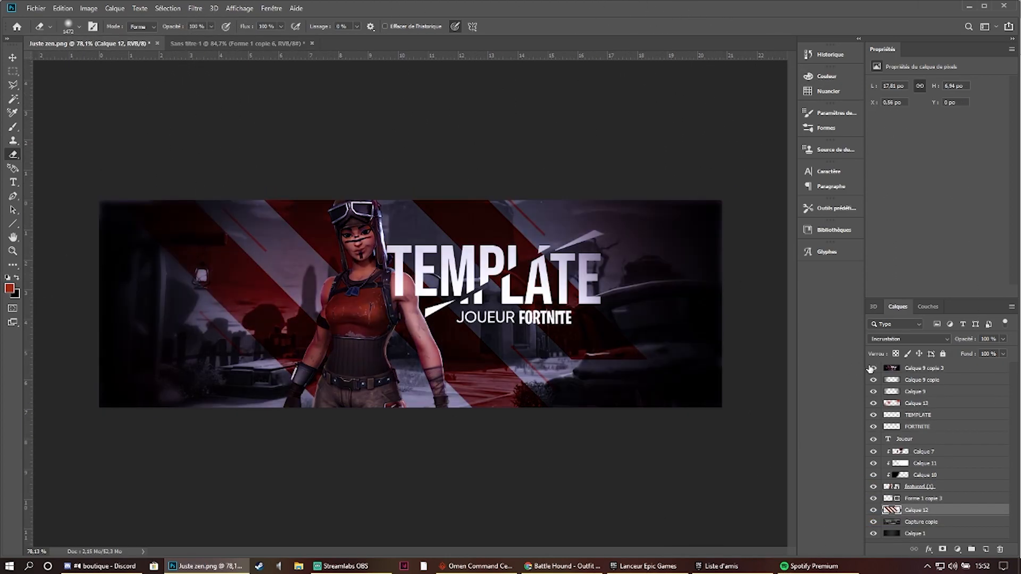
left_click(245, 44)
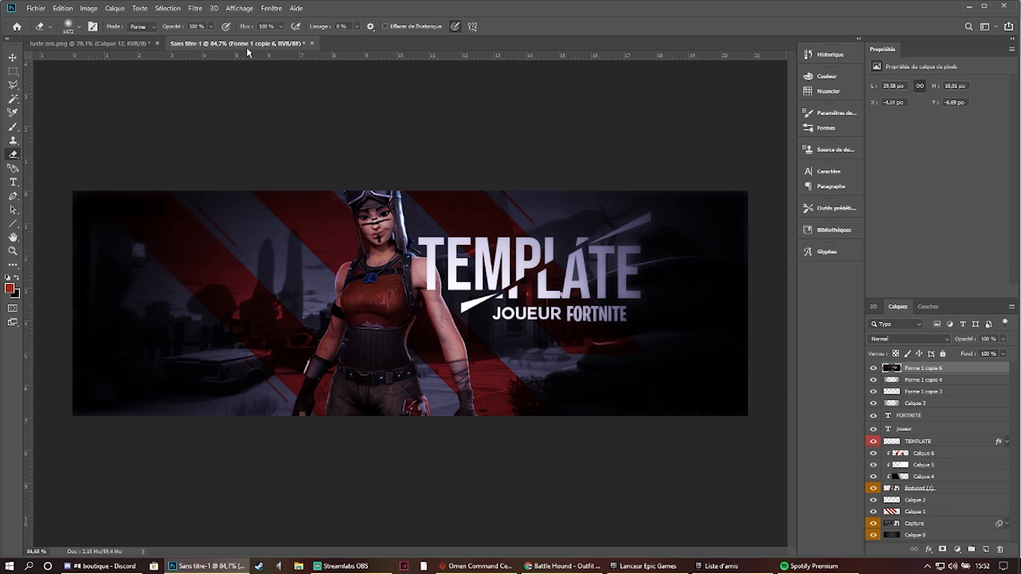
scroll(650, 330, "down", 2)
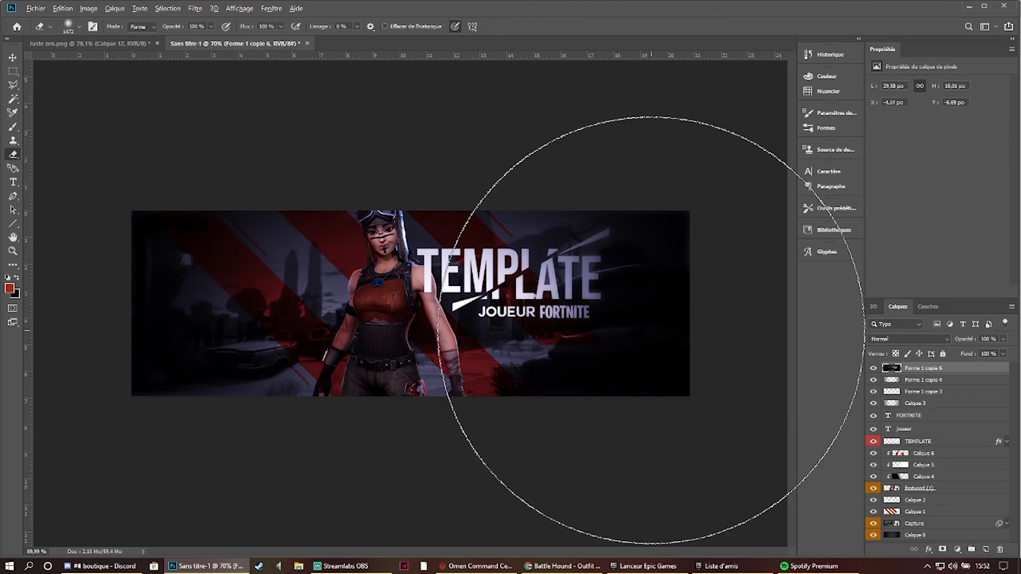
scroll(650, 330, "down", 2)
scroll(731, 358, "up", 1)
scroll(691, 298, "up", 3)
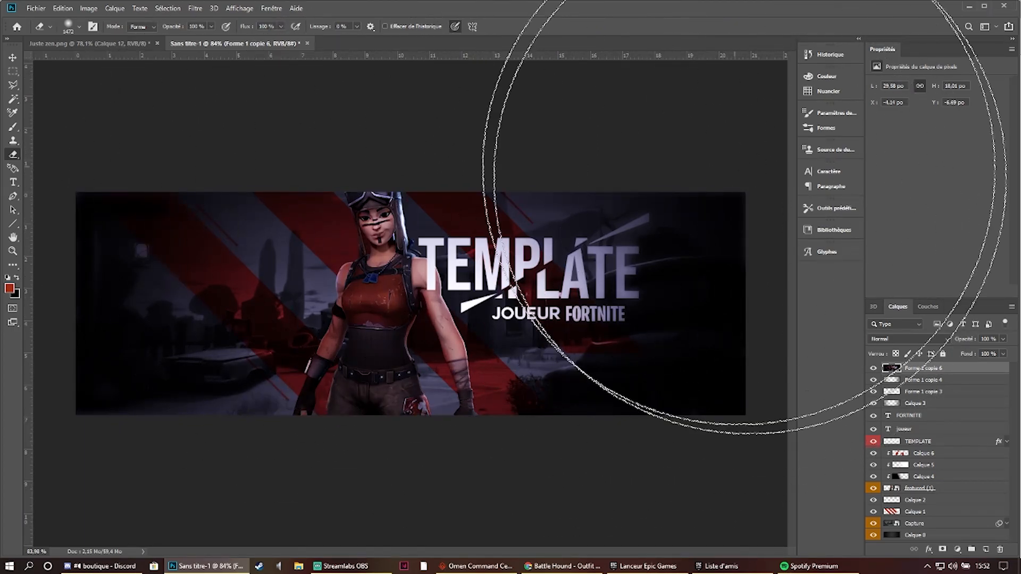
- Add the text GHXST on the banner below JOUEUR FORTNITE
left_click(13, 182)
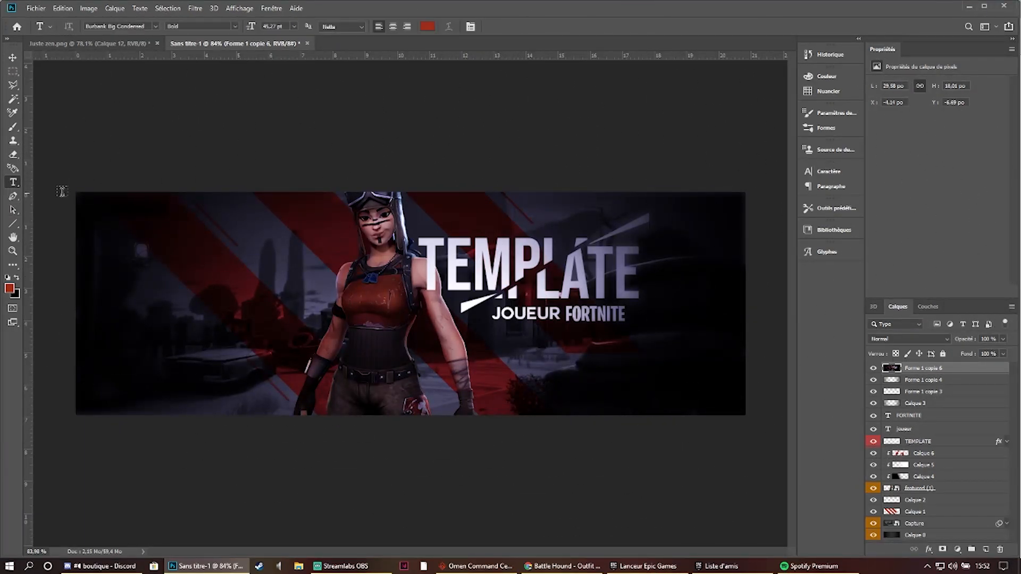
left_click(519, 381)
type("GHXSTR")
key("BackSpace")
key("ctrl+a")
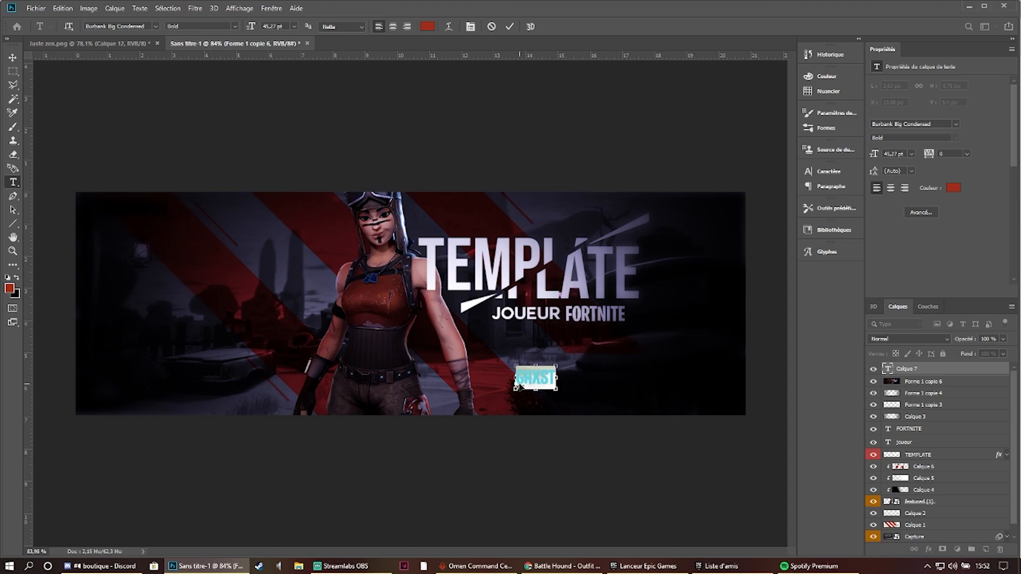
- Set the GHXST text in Bebas Neue with a white colour, trying the Couture font first
left_click(156, 26)
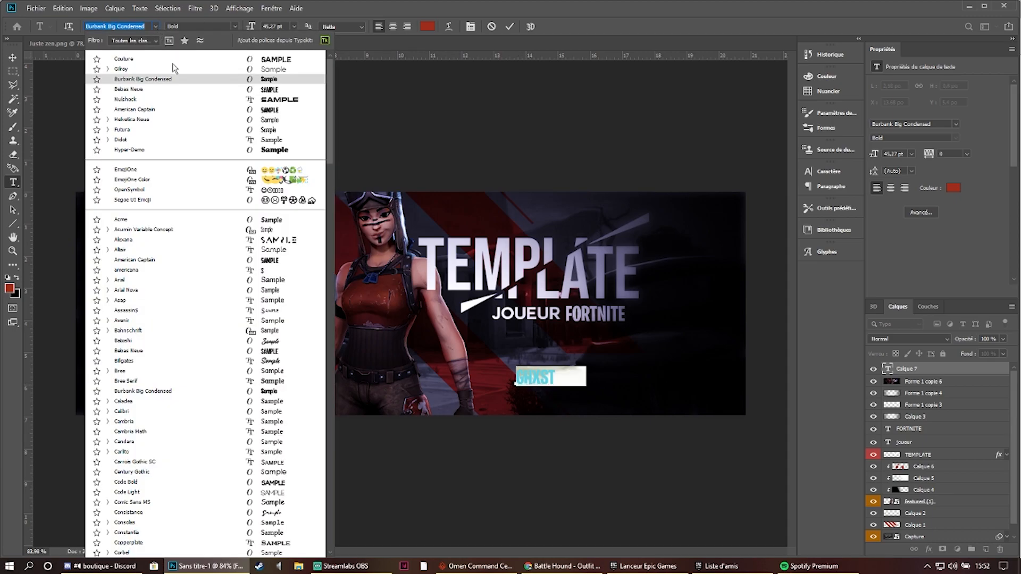
left_click(178, 62)
left_click(158, 26)
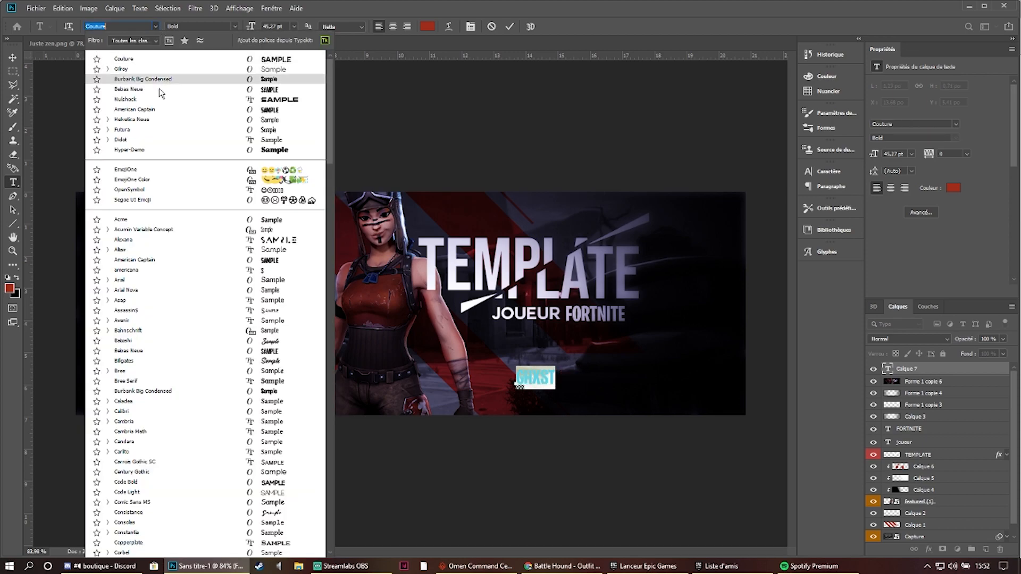
left_click(158, 88)
left_click(432, 30)
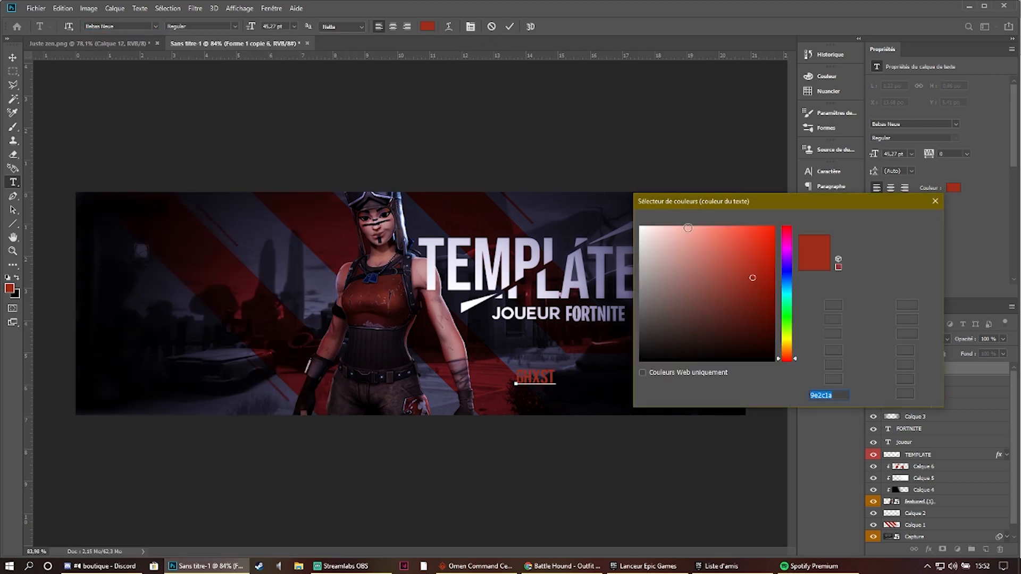
left_click(645, 230)
left_click(893, 221)
left_click(510, 26)
- Scale the GHXST text up to about 266 %
key("ctrl+t")
left_click_drag(556, 367, 620, 334)
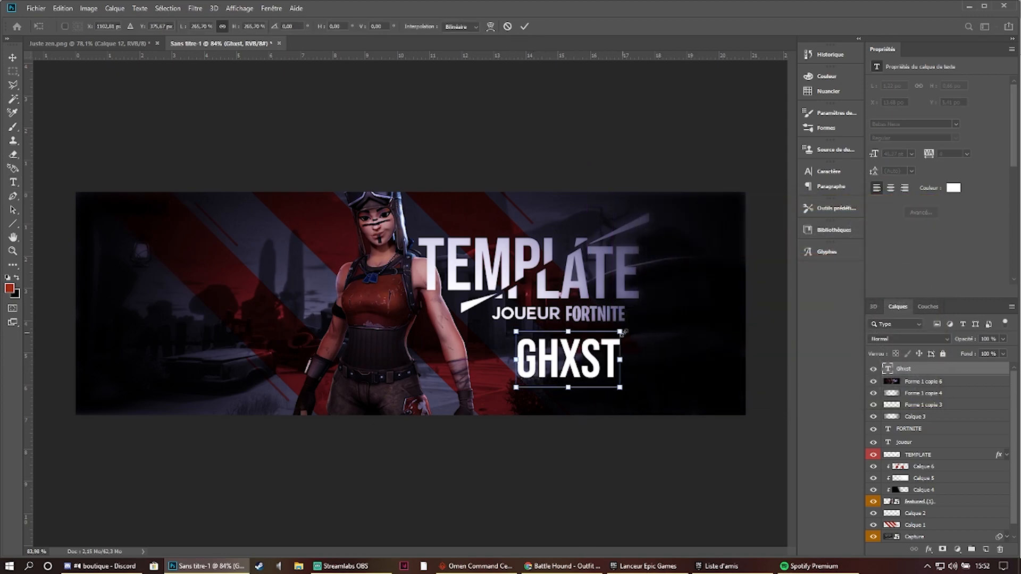
left_click(525, 26)
- Try to offset the lower-right part of the GHXST text with a polygonal lasso selection
left_click(13, 87)
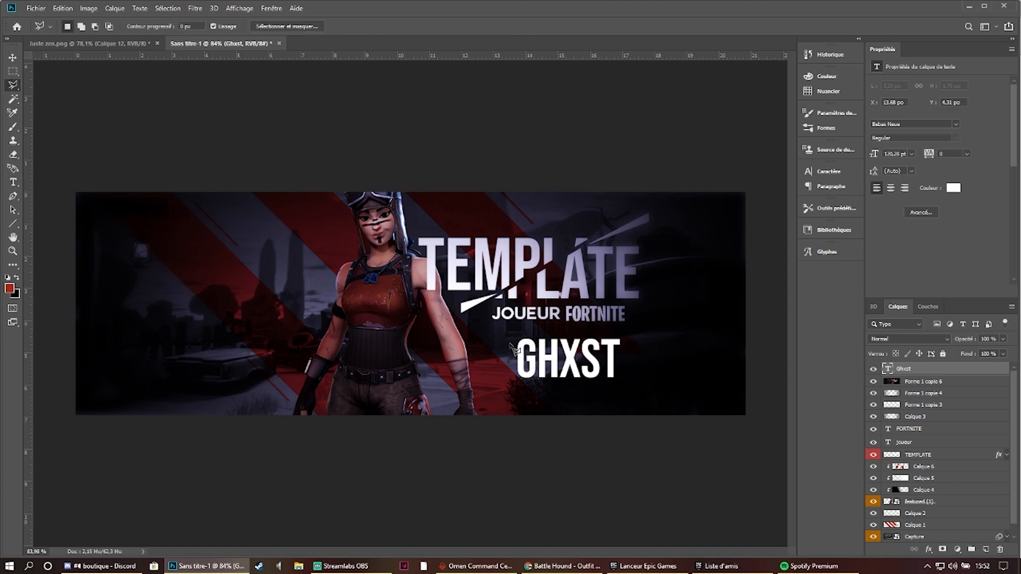
left_click(636, 312)
left_click(691, 331)
left_click(648, 402)
left_click(556, 395)
mouse_move(613, 364)
left_mouse_down()
mouse_move(633, 378)
mouse_move(608, 374)
mouse_move(617, 369)
left_mouse_up()
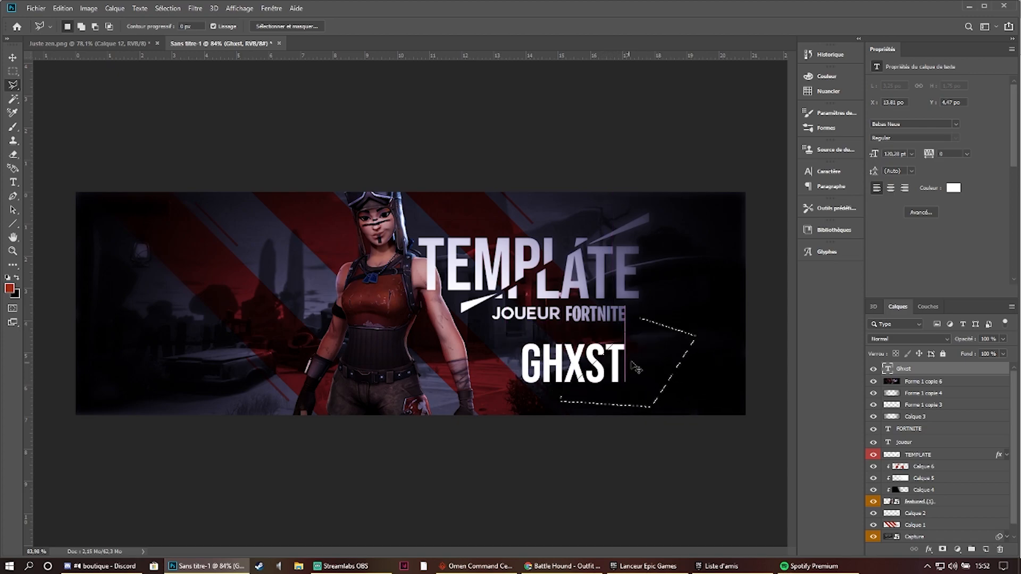
key("ctrl+d")
- Rasterize the GHXST text, then cut it diagonally and shift its lower-right half slightly down and left
right_click(929, 369)
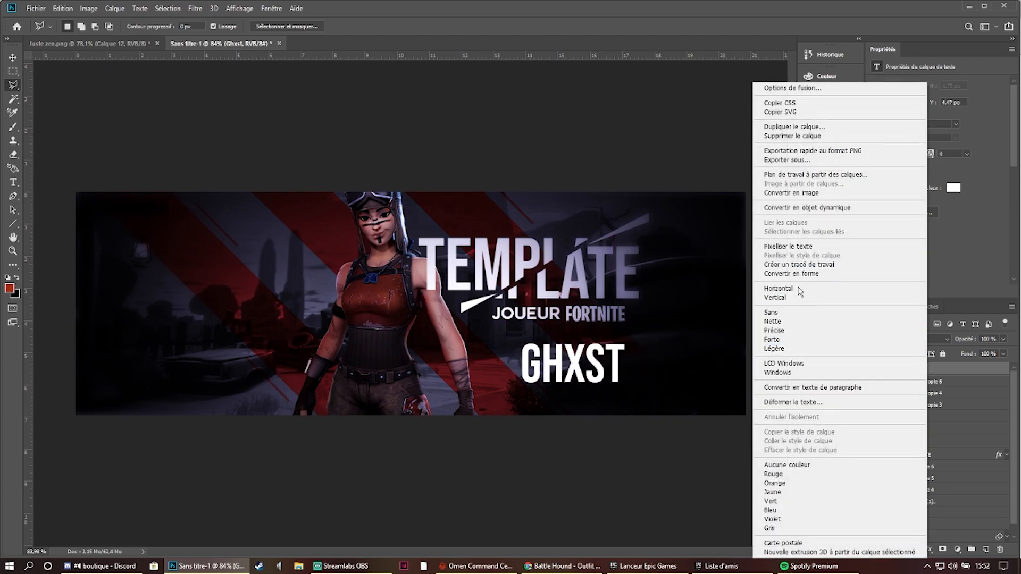
left_click(792, 246)
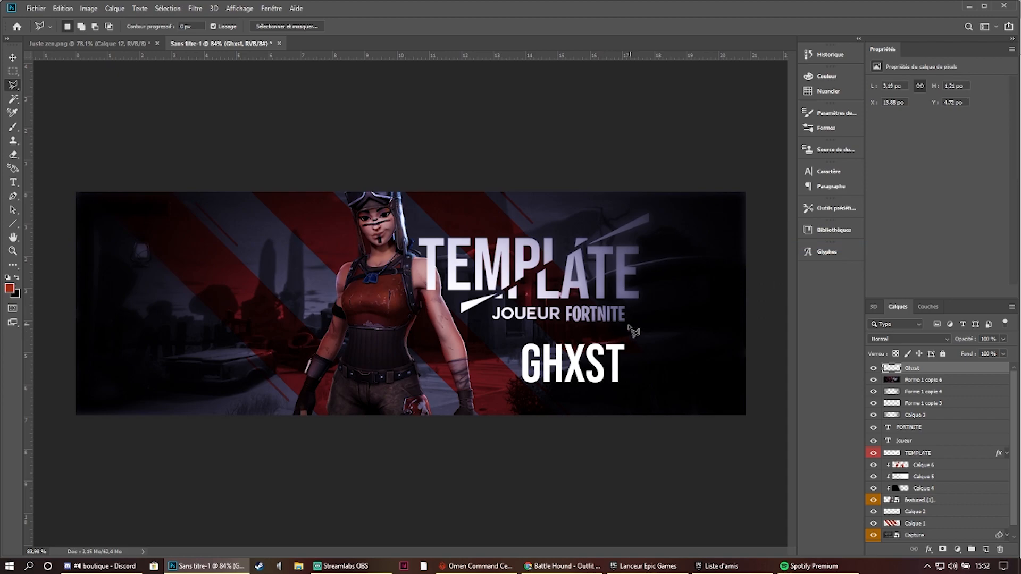
left_click(687, 403)
left_click(674, 336)
left_click(626, 327)
left_click_drag(611, 366, 604, 374)
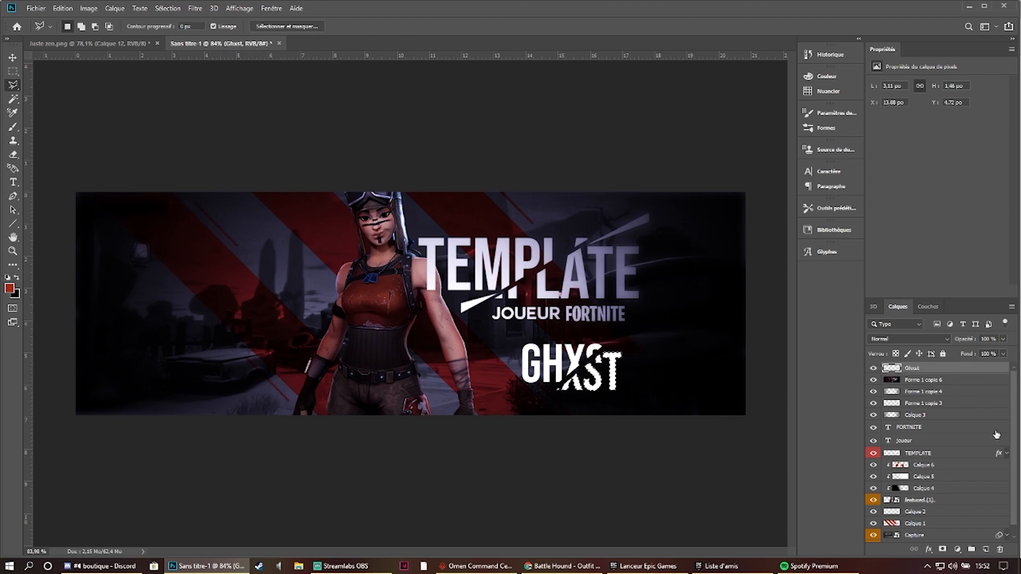
- Create a new layer and outline a thin pointed shard at the upper-right end of the GHXST slash with the polygonal lasso
left_click(986, 549)
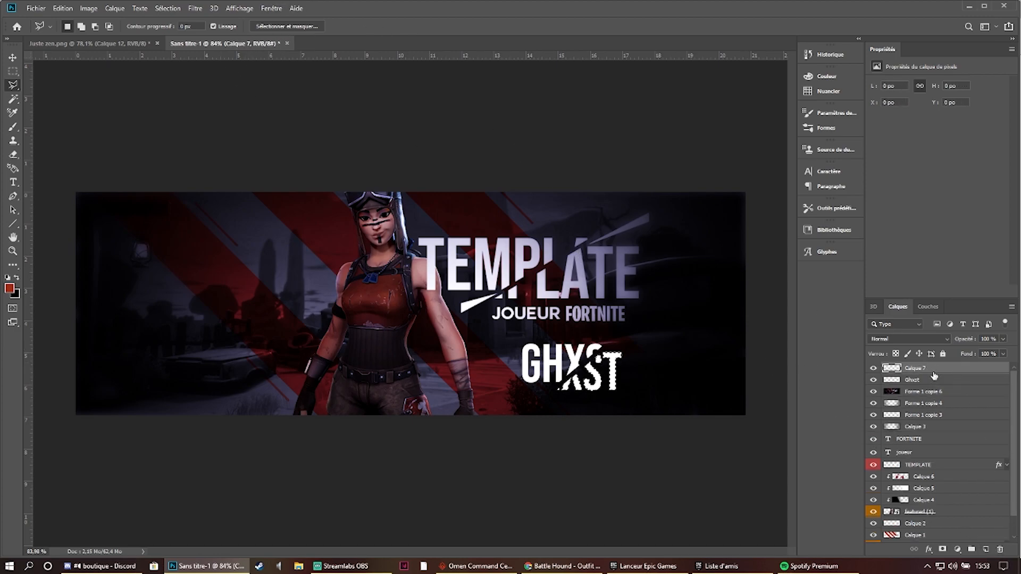
left_click(13, 71)
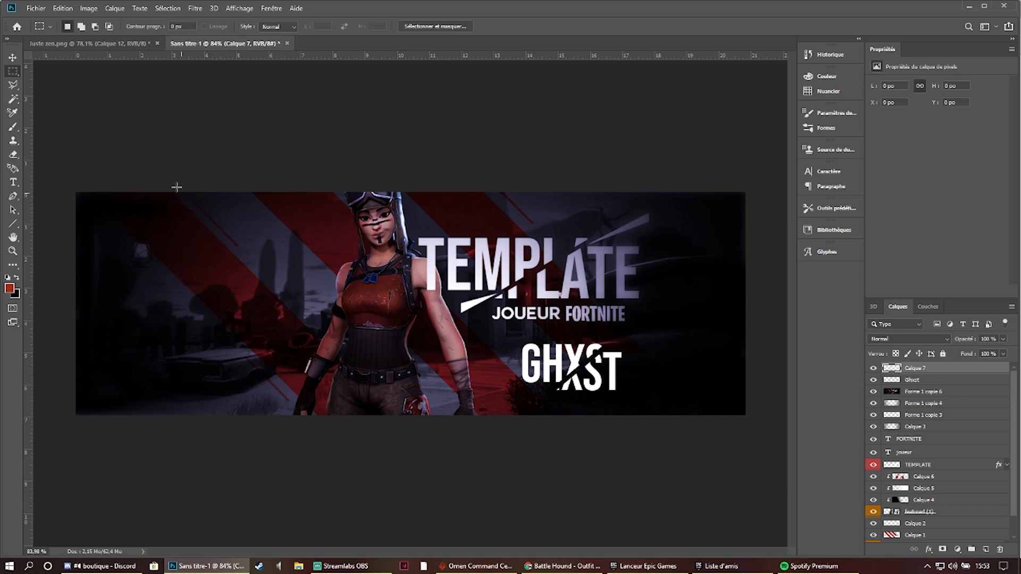
left_click(13, 84)
scroll(579, 324, "up", 3)
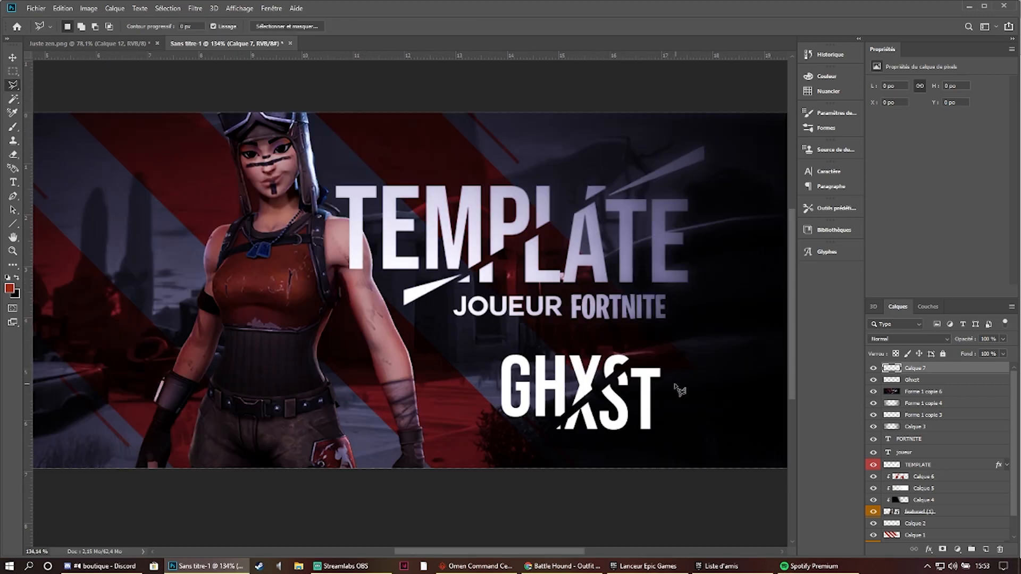
left_click(634, 364)
left_click(690, 339)
left_click(635, 364)
- Set the foreground colour to white (ffffff) and paint the selected shard with the Brush
left_click(13, 127)
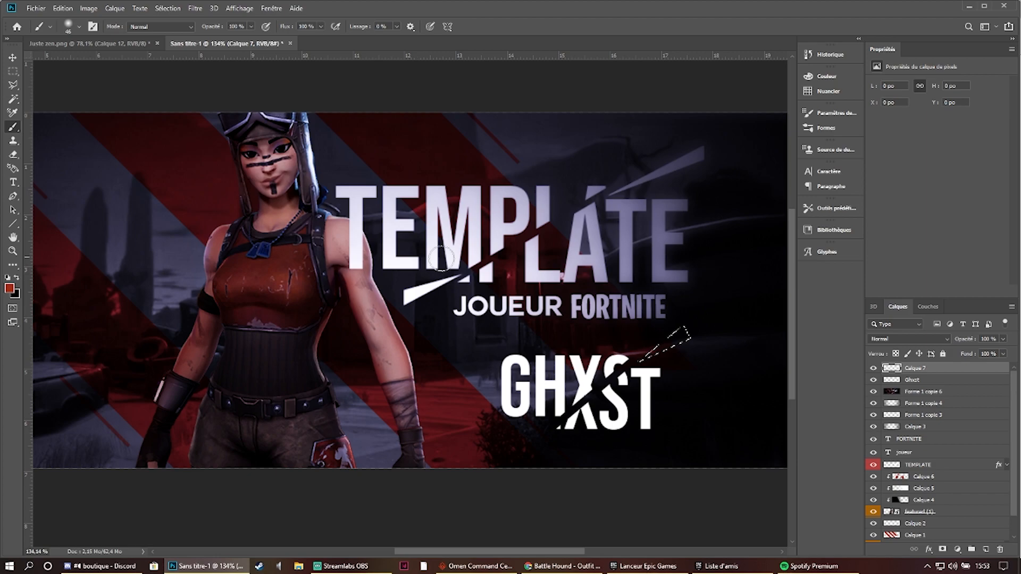
left_click(13, 265)
left_click(9, 287)
left_click(595, 208)
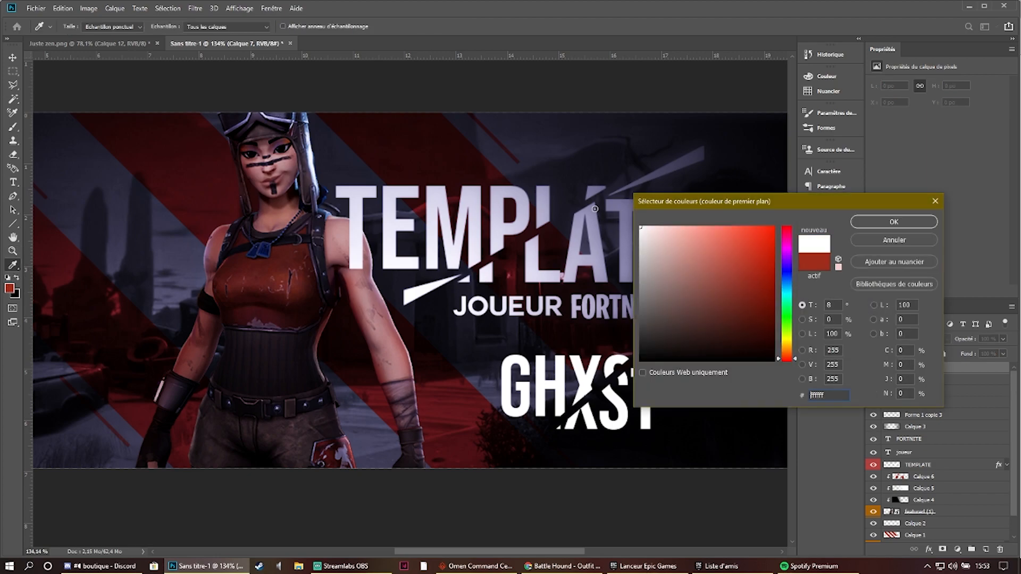
left_click(880, 222)
left_click_drag(672, 340, 576, 370)
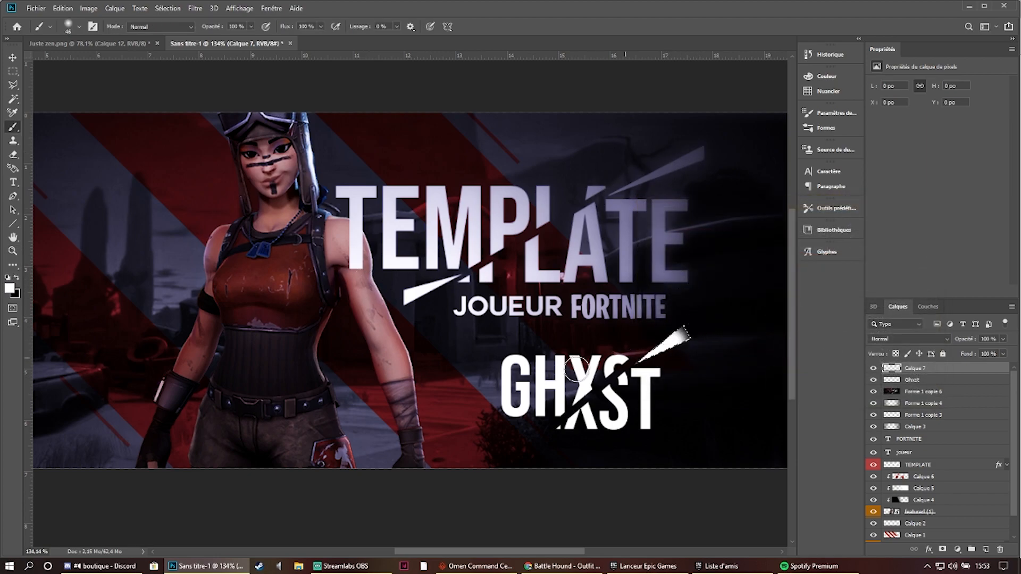
- Outline a matching shard at the lower-left end of the GHXST slash, paint it white and clear the selection
left_click(9, 88)
left_click(557, 424)
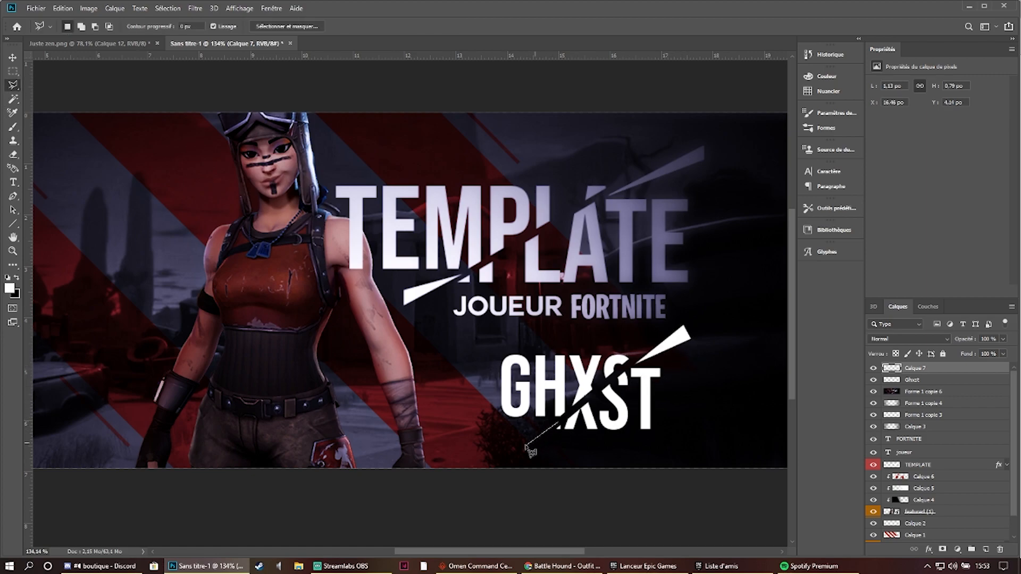
left_click(517, 436)
key("Escape")
left_click(13, 126)
left_click_drag(545, 436, 524, 439)
left_click(11, 69)
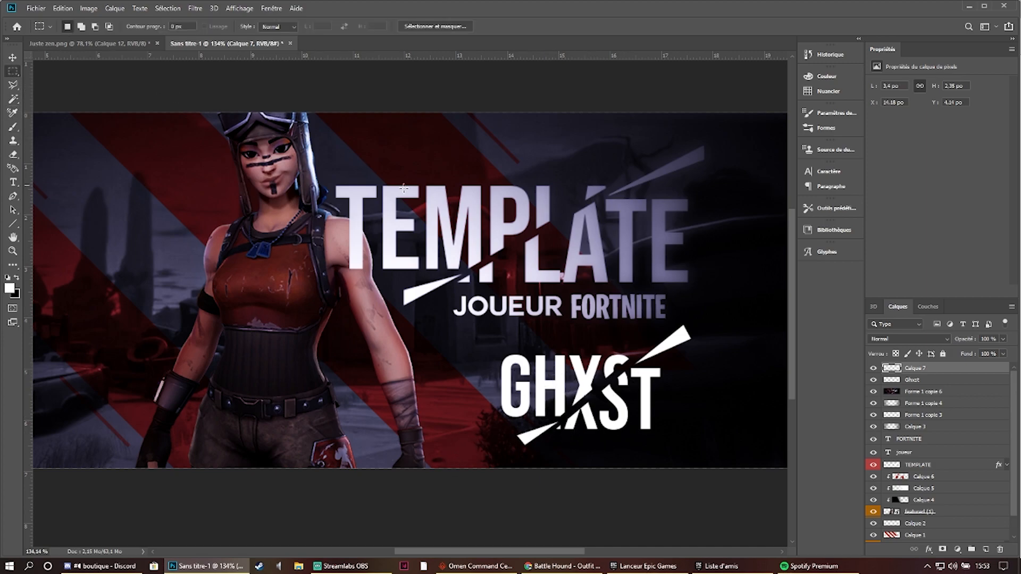
scroll(541, 200, "down", 6)
scroll(585, 181, "up", 6)
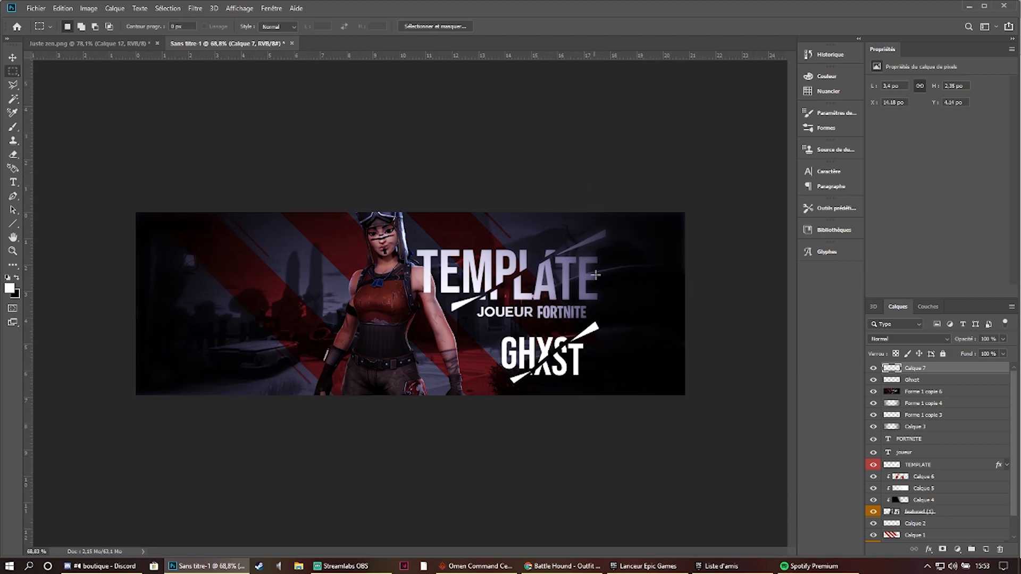
- Merge the shard layer with the Ghost text layer, then shift the combined GHXST graphic slightly to the right and down
left_click(939, 381, "shift")
right_click(944, 381)
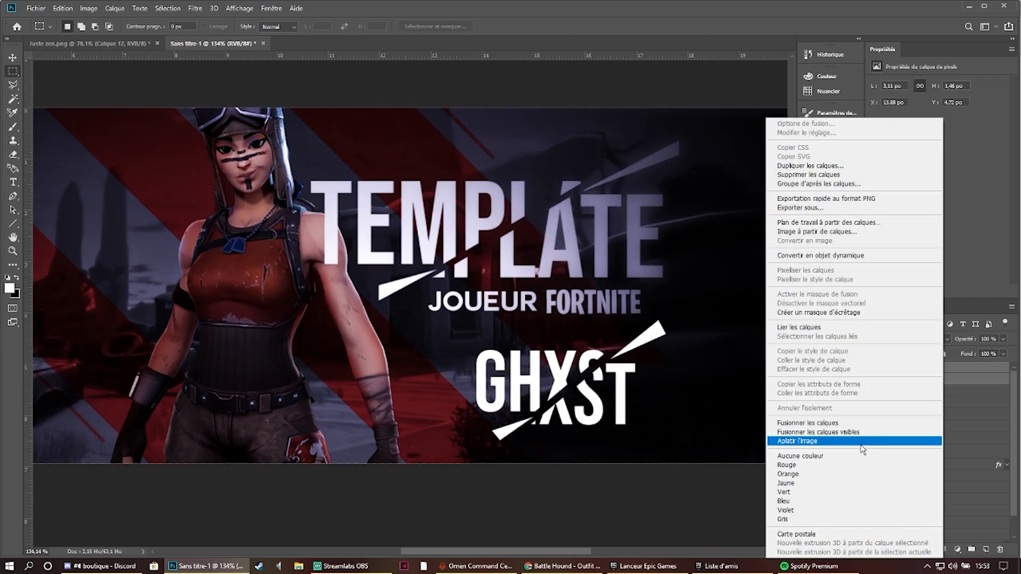
left_click(851, 420)
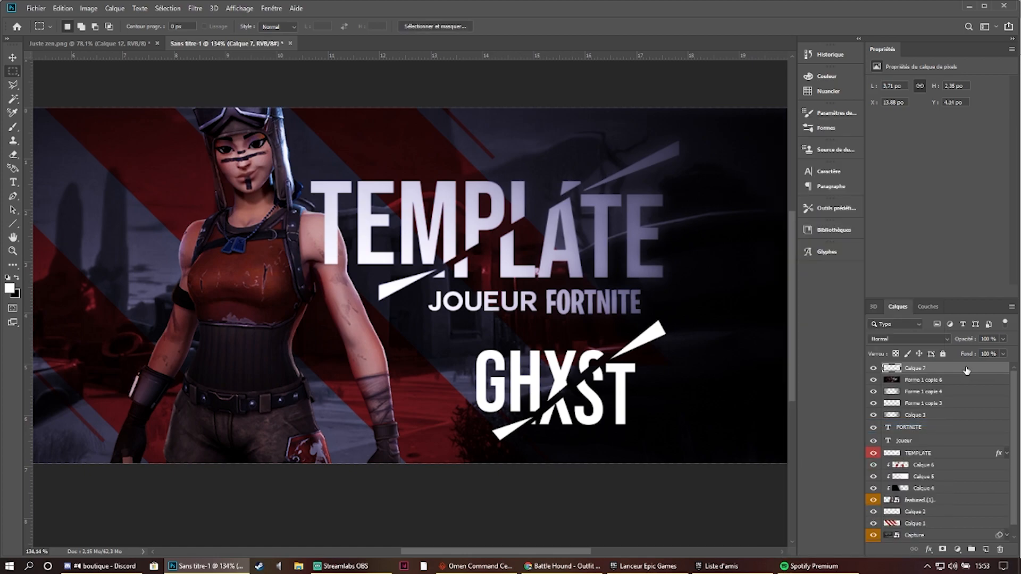
key("ctrl+t")
left_click_drag(630, 381, 653, 387)
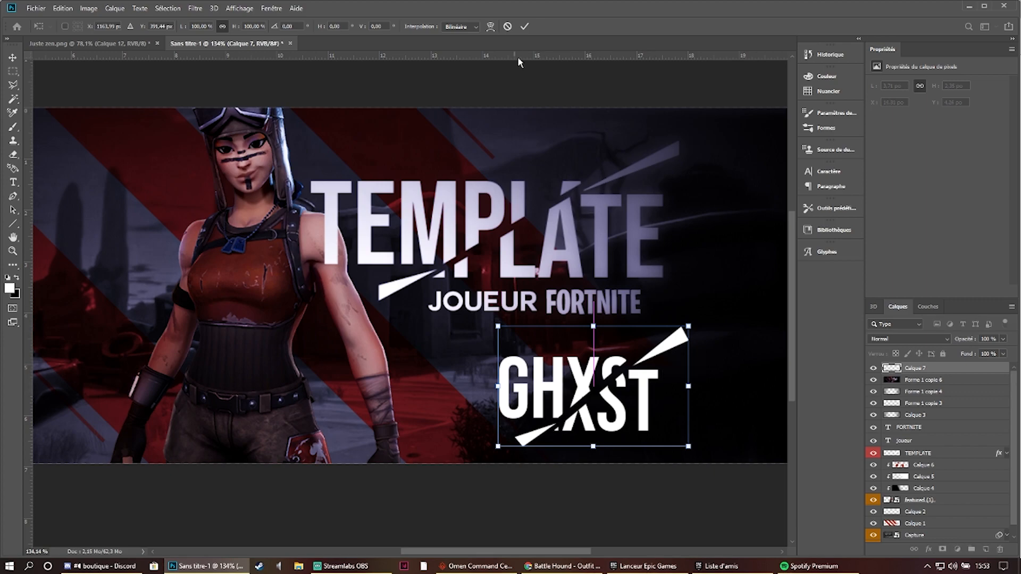
left_click(524, 26)
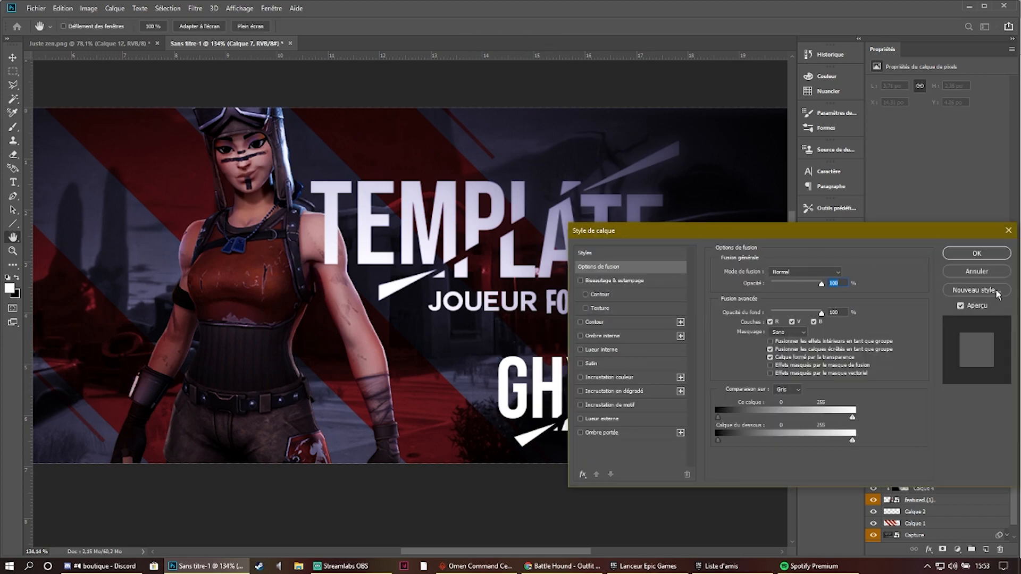
- Apply a linear, reversed gradient overlay from light grey to white to the merged GHXST layer
left_click(976, 271)
right_click(946, 366)
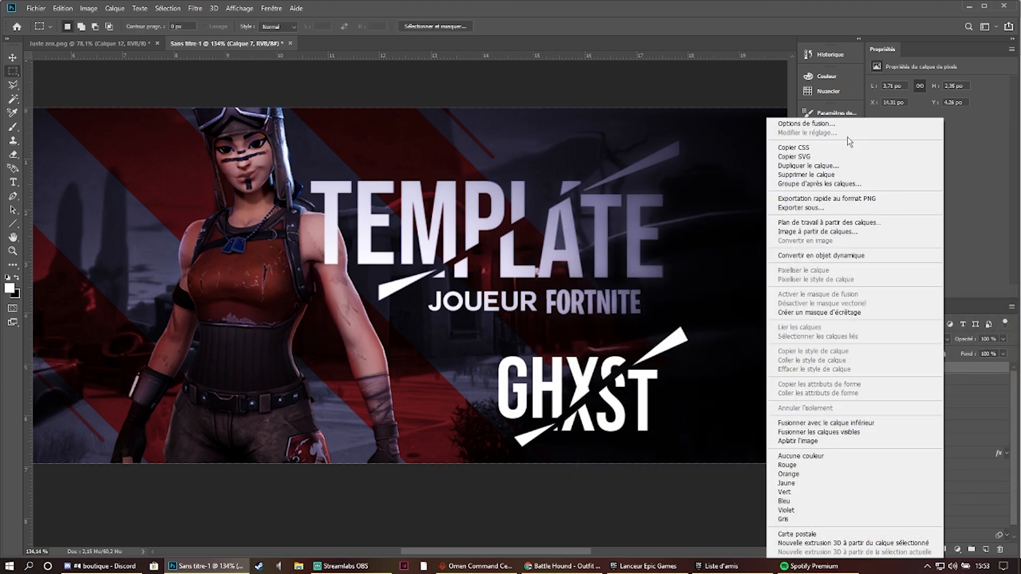
left_click(830, 124)
key("h")
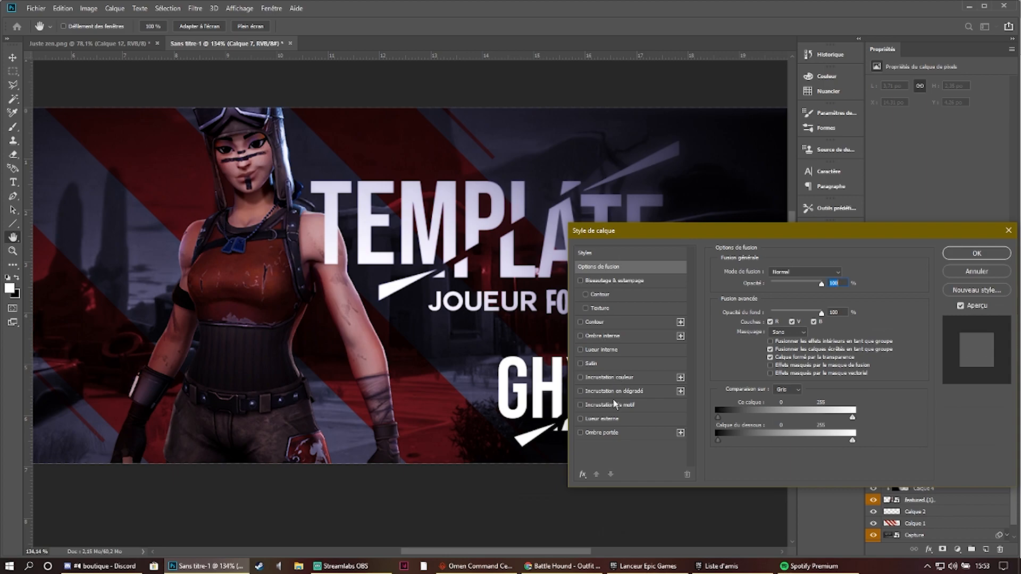
left_click(612, 391)
left_click_drag(634, 230, 475, 188)
left_click(634, 254)
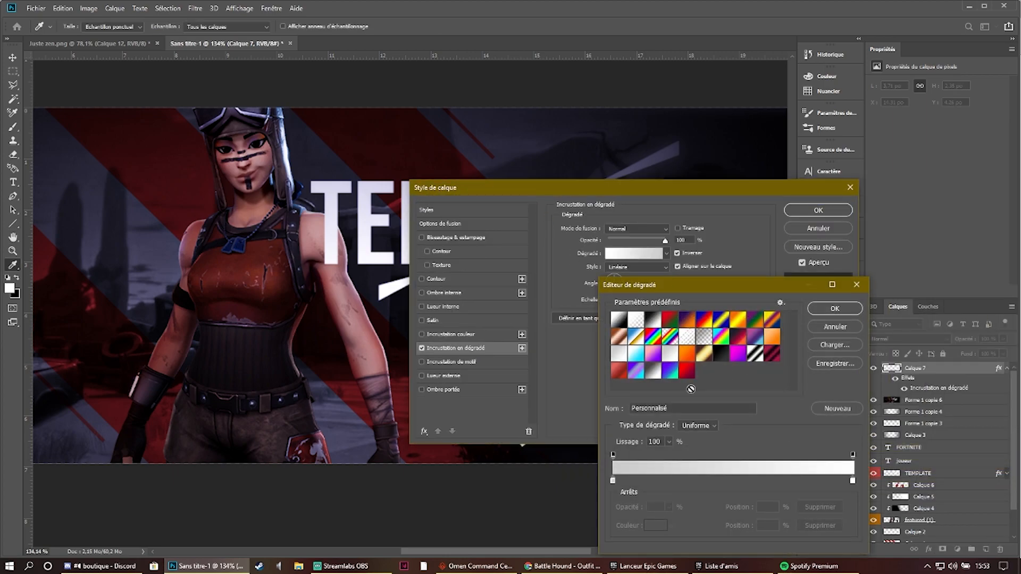
left_click(843, 311)
key("Return")
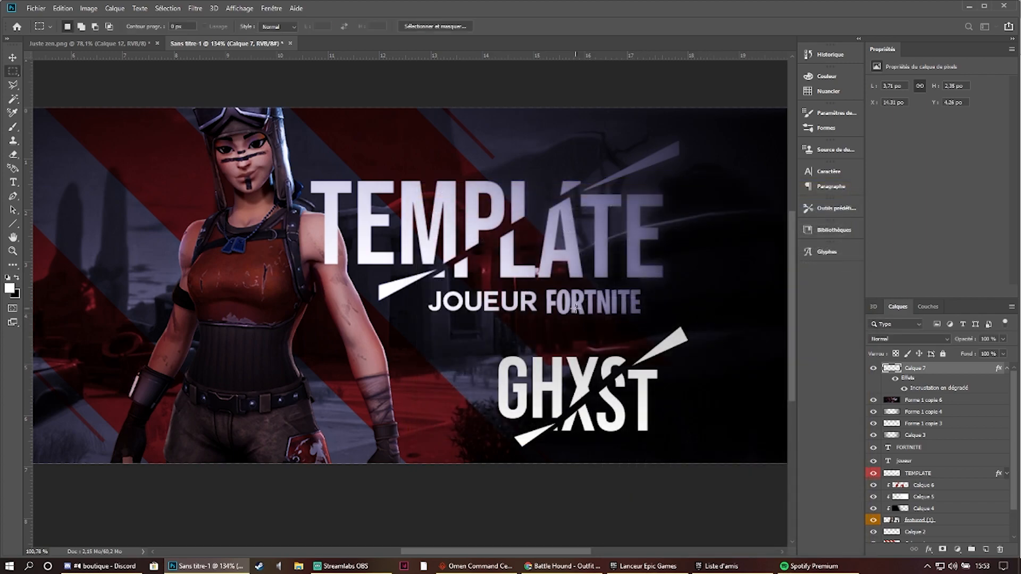
key("ctrl+0")
scroll(575, 280, "down", 2)
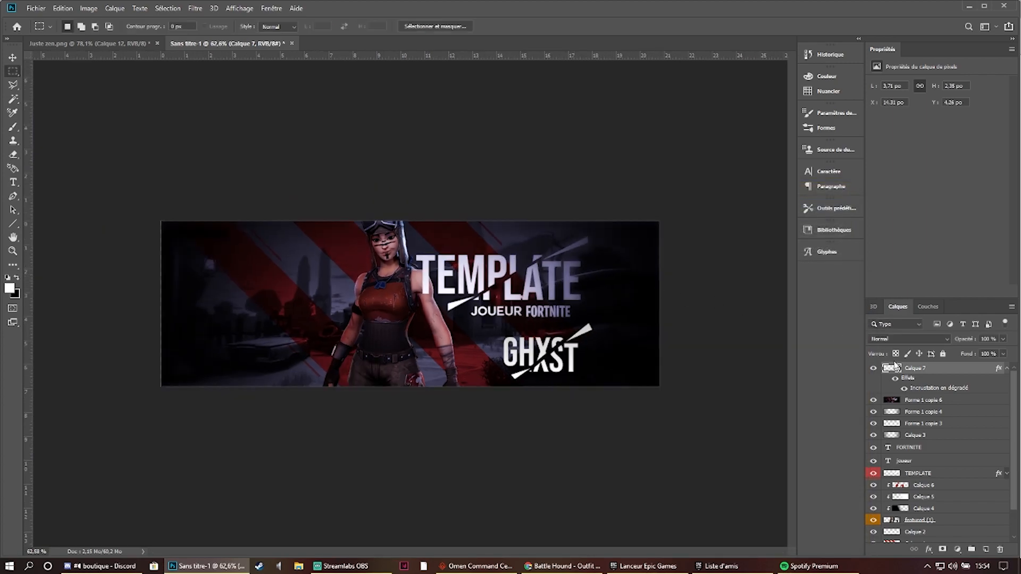
key("ctrl+t")
left_click_drag(553, 356, 582, 372)
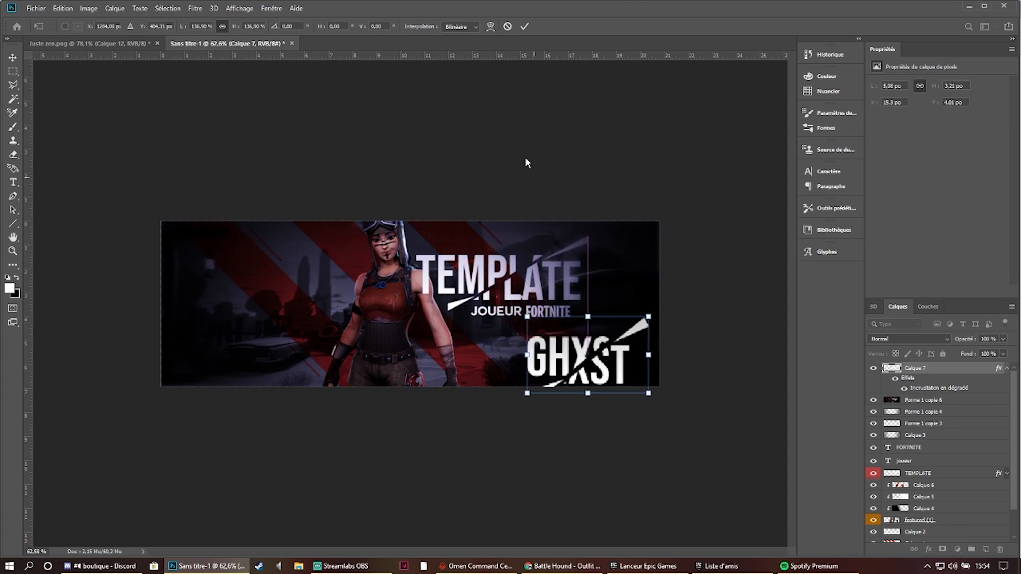
left_click(506, 27)
- Delete the merged GHXST layer from the banner
key("Delete")
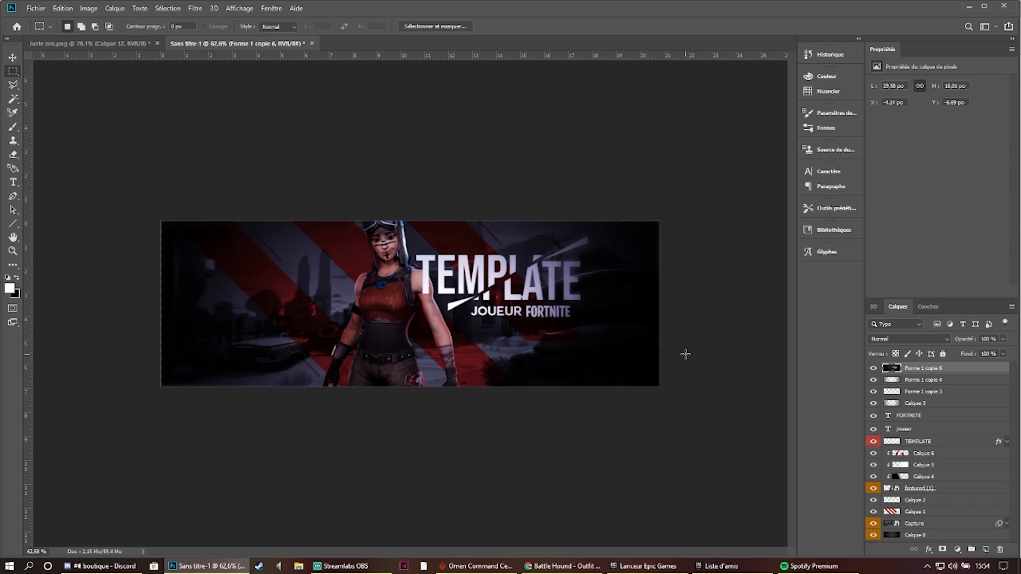